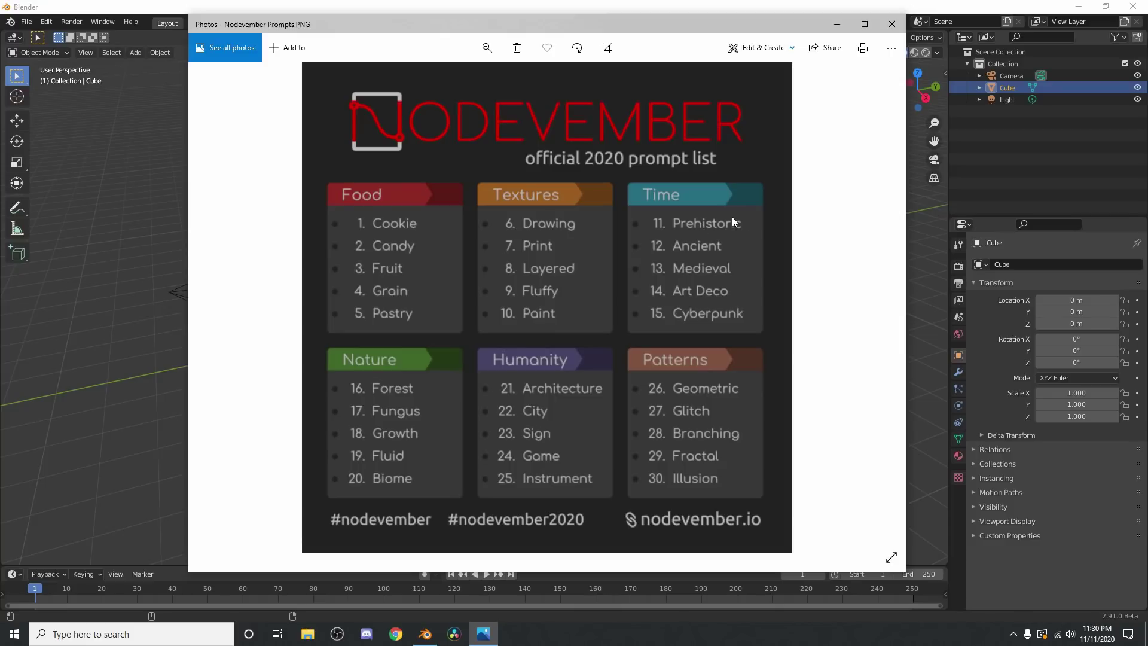
Close the Nodevember prompt image, dismiss the splash screen, and switch the Blender window to fullscreen
left_click(892, 24)
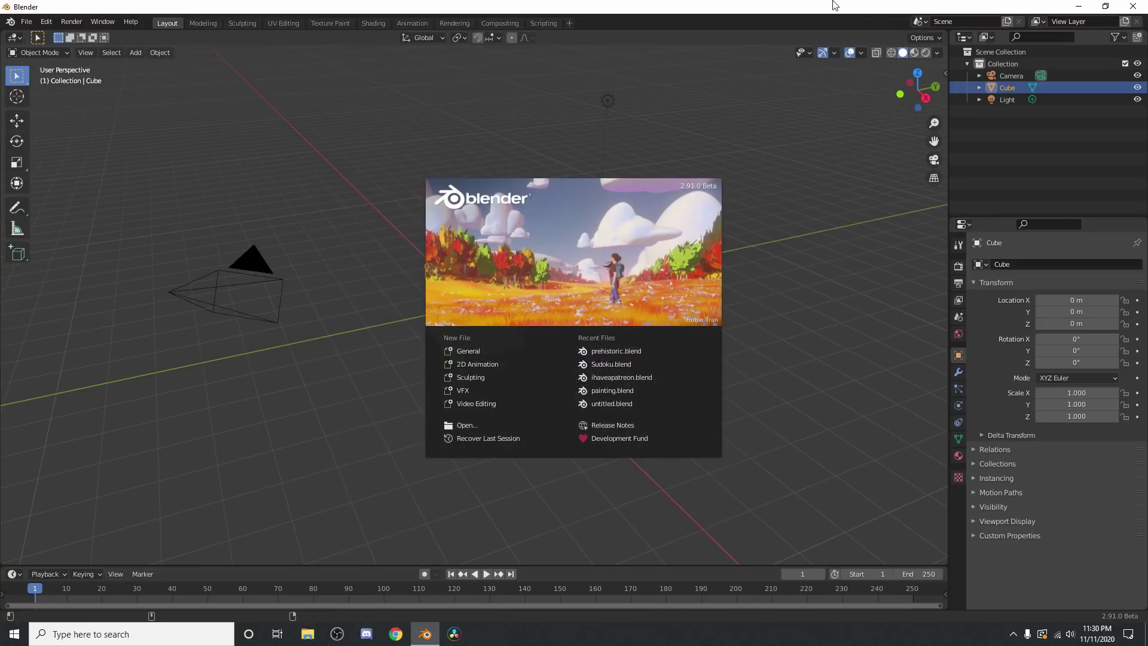
left_click(403, 159)
key("q")
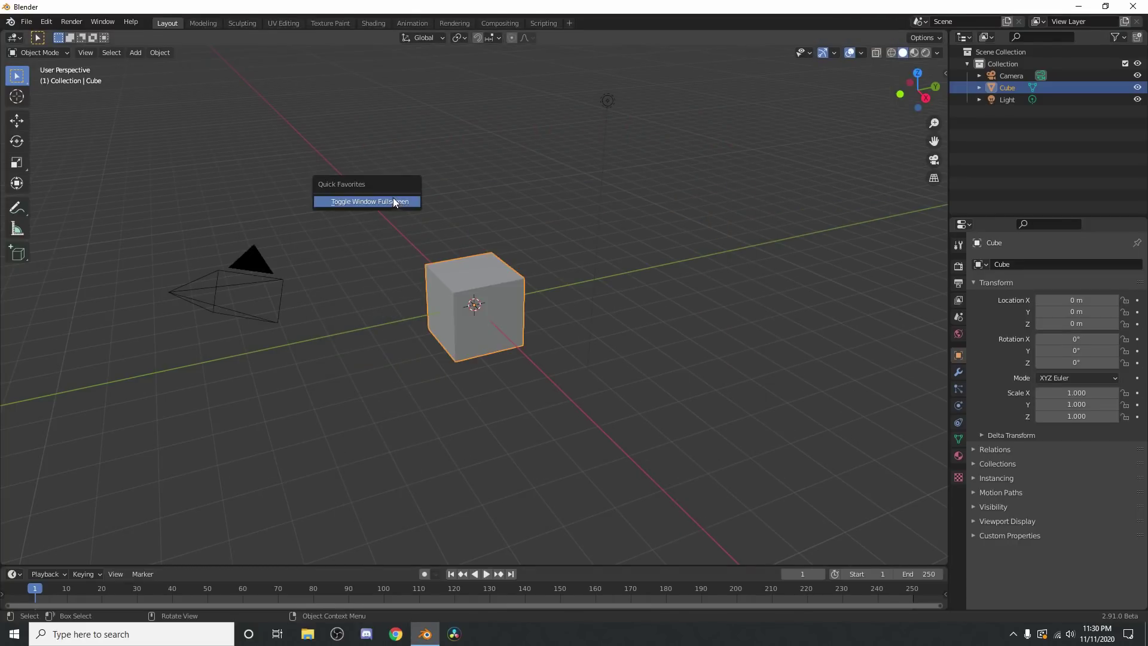
left_click(394, 201)
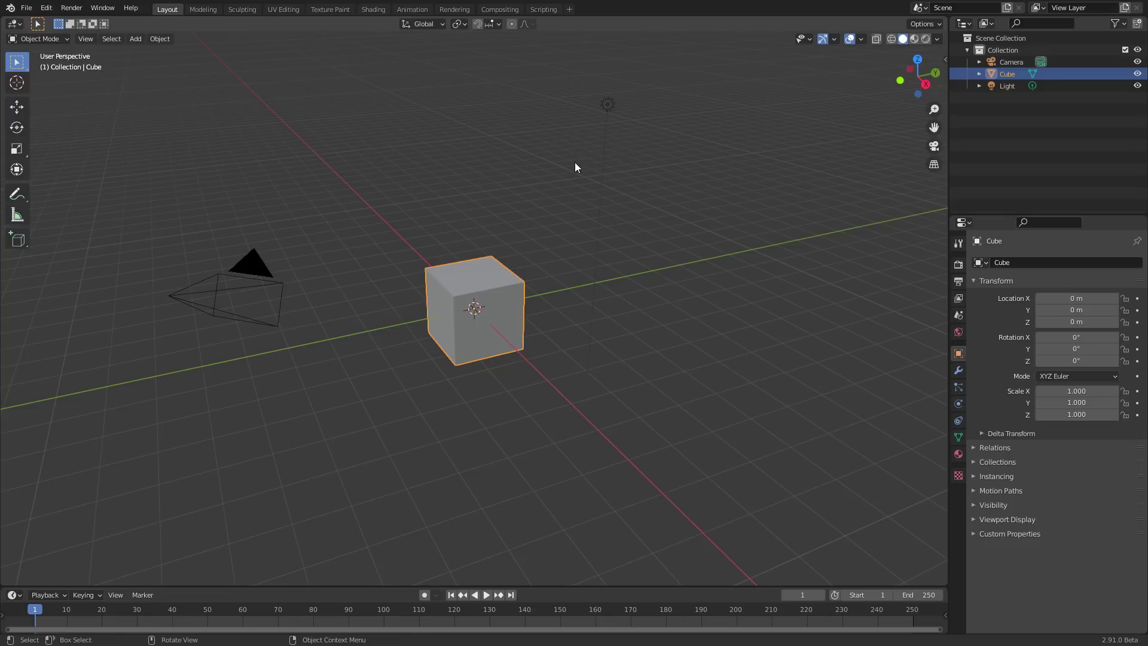
Delete the default light from the scene
left_click_drag(567, 142, 651, 71)
key("x")
left_click(651, 71)
Set the render engine to Cycles with GPU Compute and enable Adaptive Sampling
left_click(958, 264)
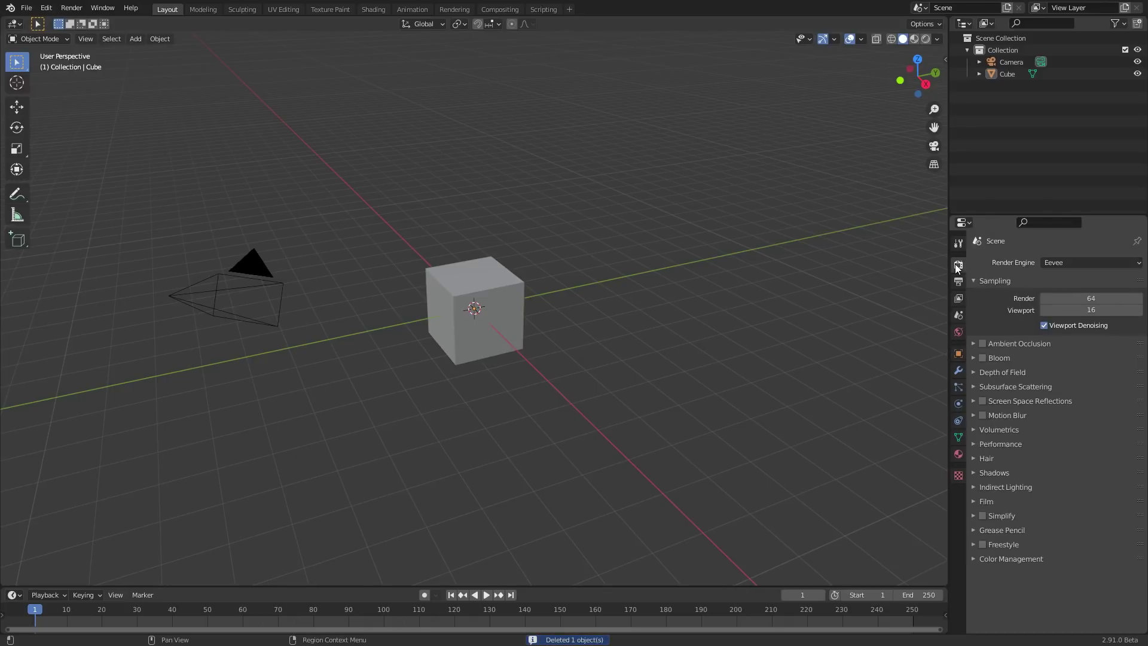
left_click(1066, 261)
left_click(1068, 299)
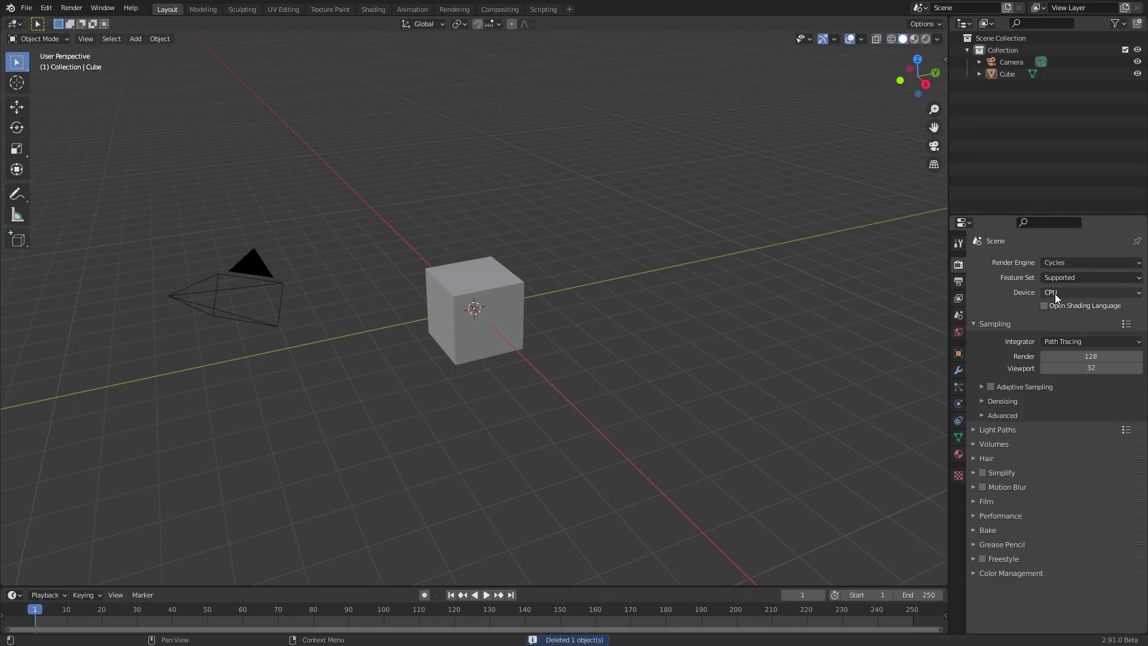
left_click(1055, 293)
left_click(1062, 315)
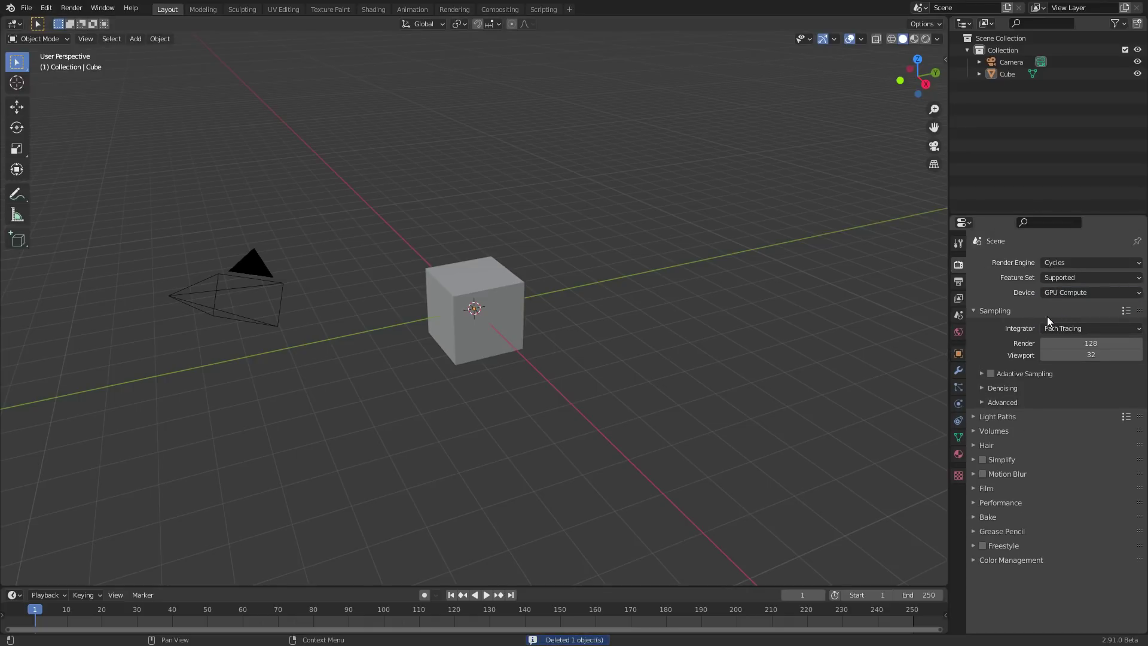
left_click(993, 374)
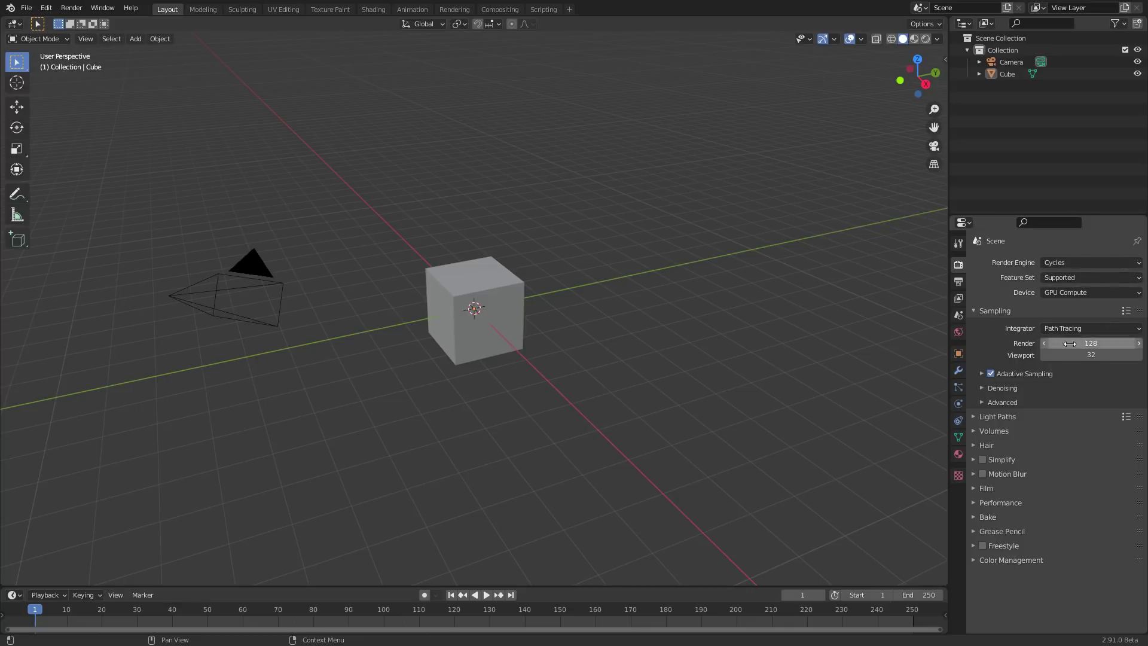
Enable the Transparent film option in the Cycles render settings
left_click(982, 489)
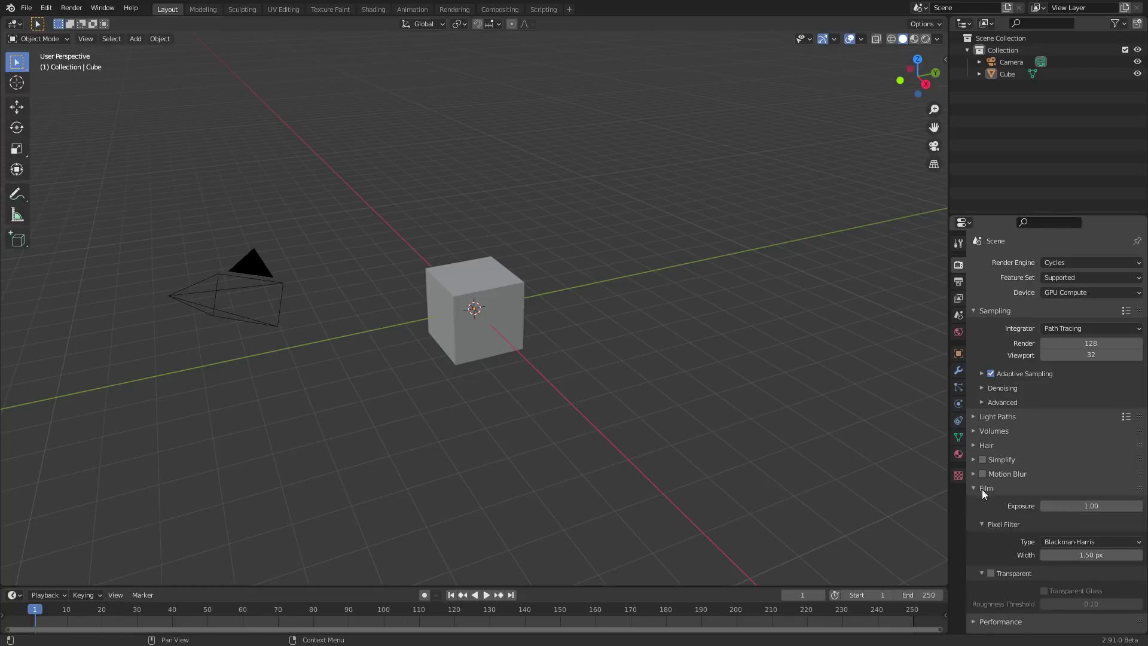
scroll(982, 489, "down", 2)
left_click(991, 520)
left_click(979, 439)
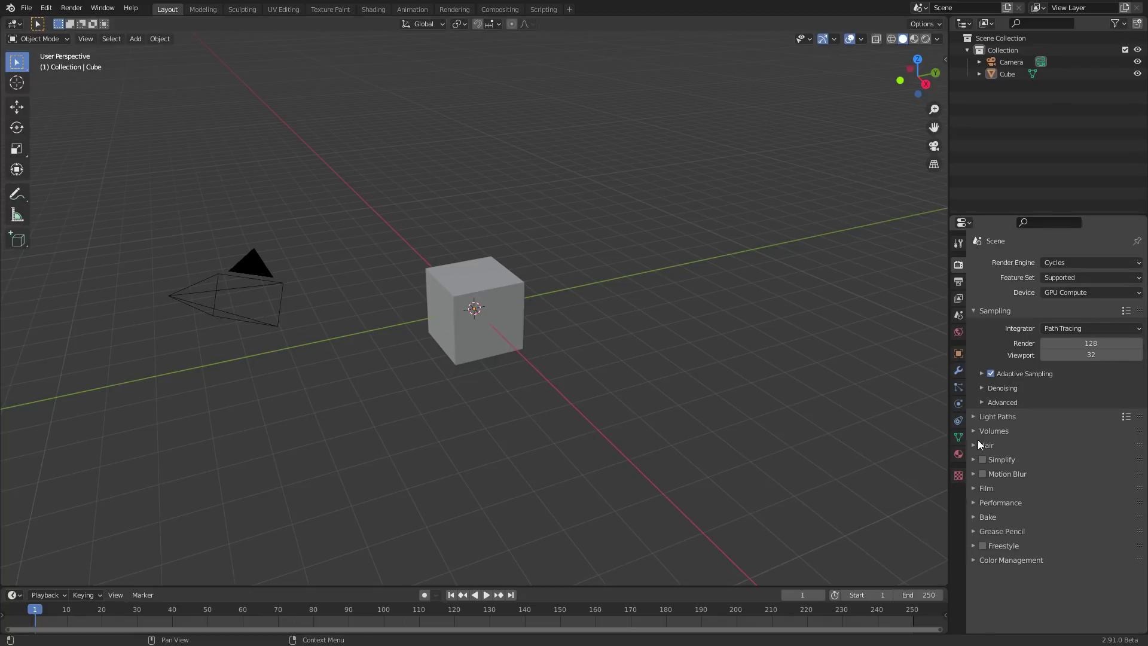
Set the cube material's surface displacement method to Displacement Only
left_click(960, 456)
left_click(475, 289)
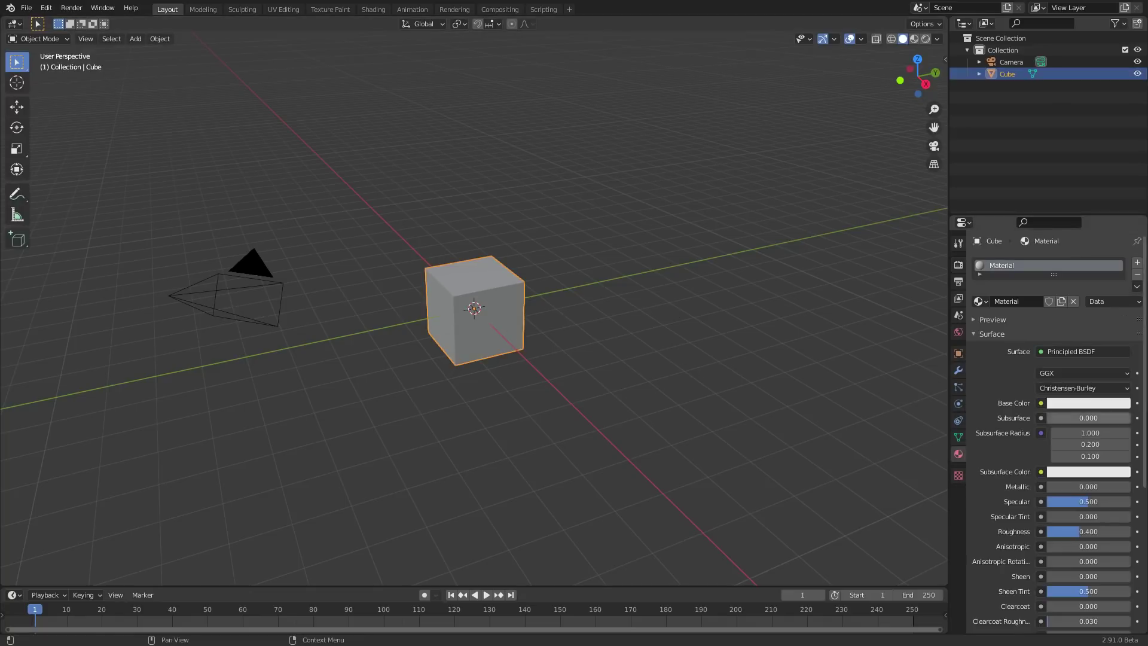
scroll(1017, 335, "down", 8)
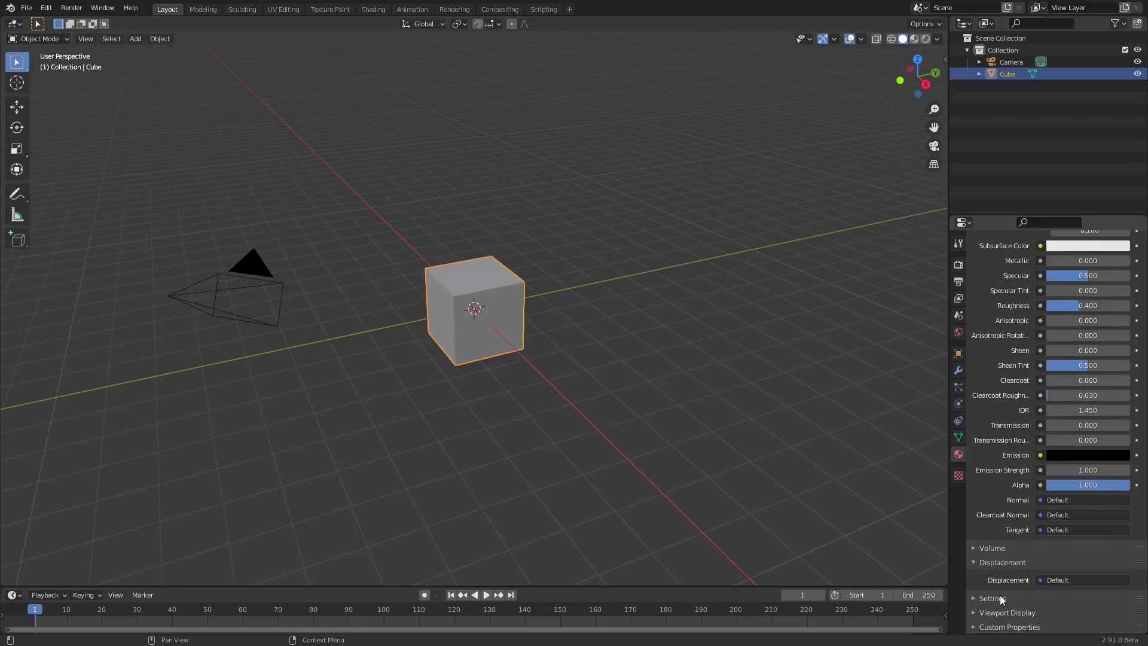
left_click(1002, 598)
scroll(1013, 569, "down", 6)
left_click(1056, 516)
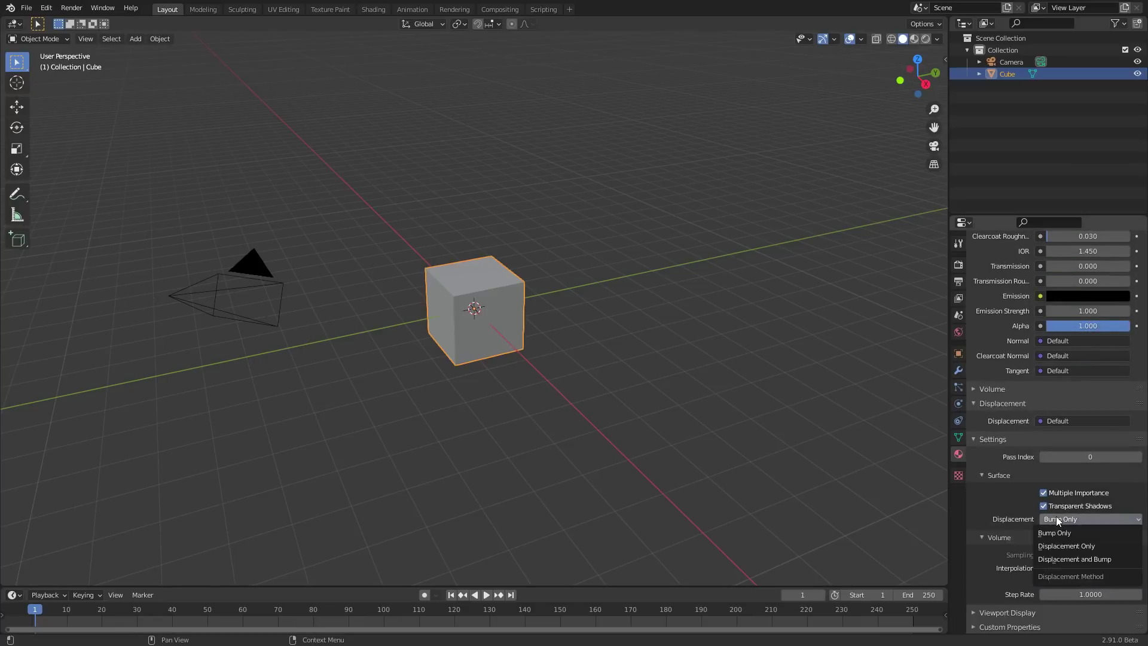
left_click(1072, 547)
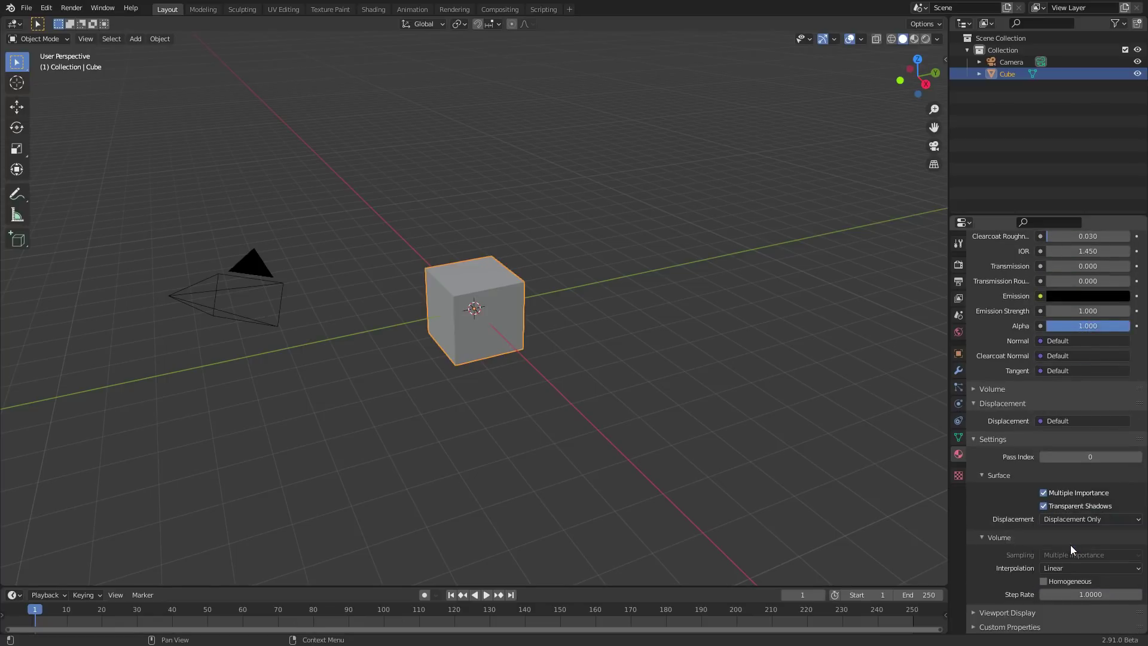
Switch to the Shading workspace and show the 3D viewport in rendered shading
left_click(371, 9)
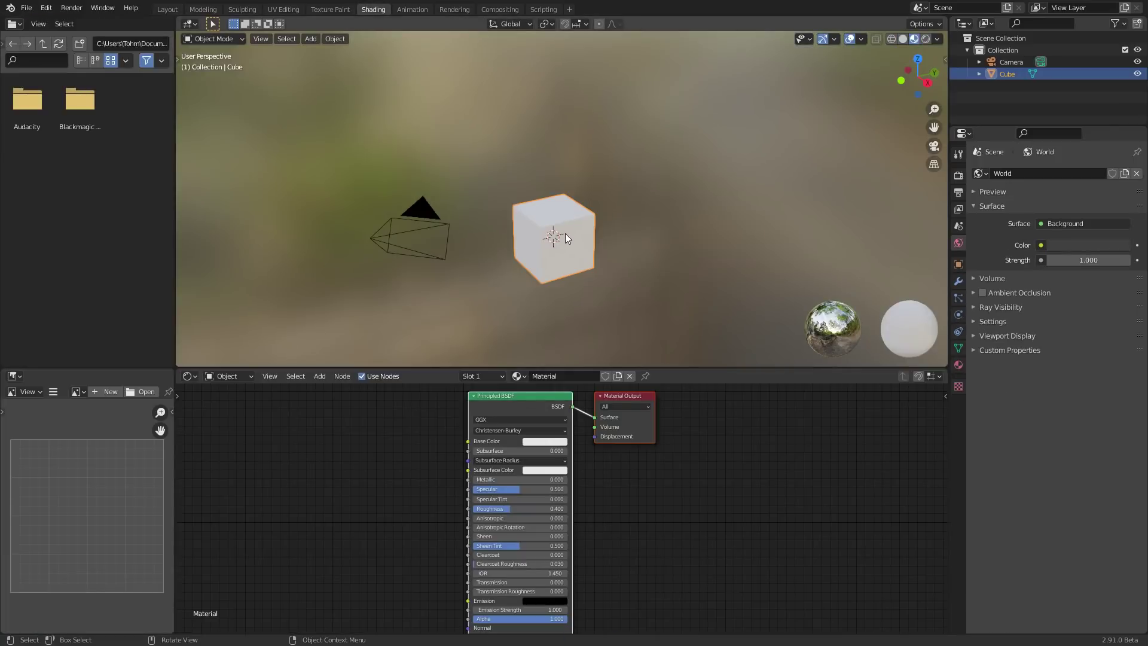
scroll(598, 224, "up", 2)
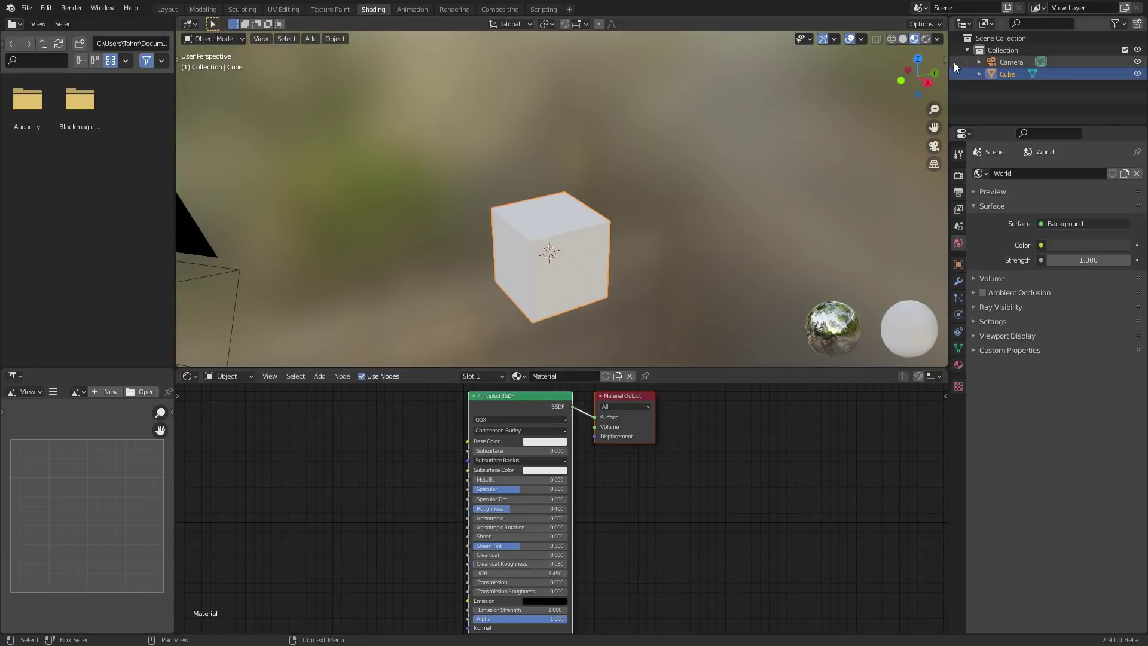
left_click(926, 39)
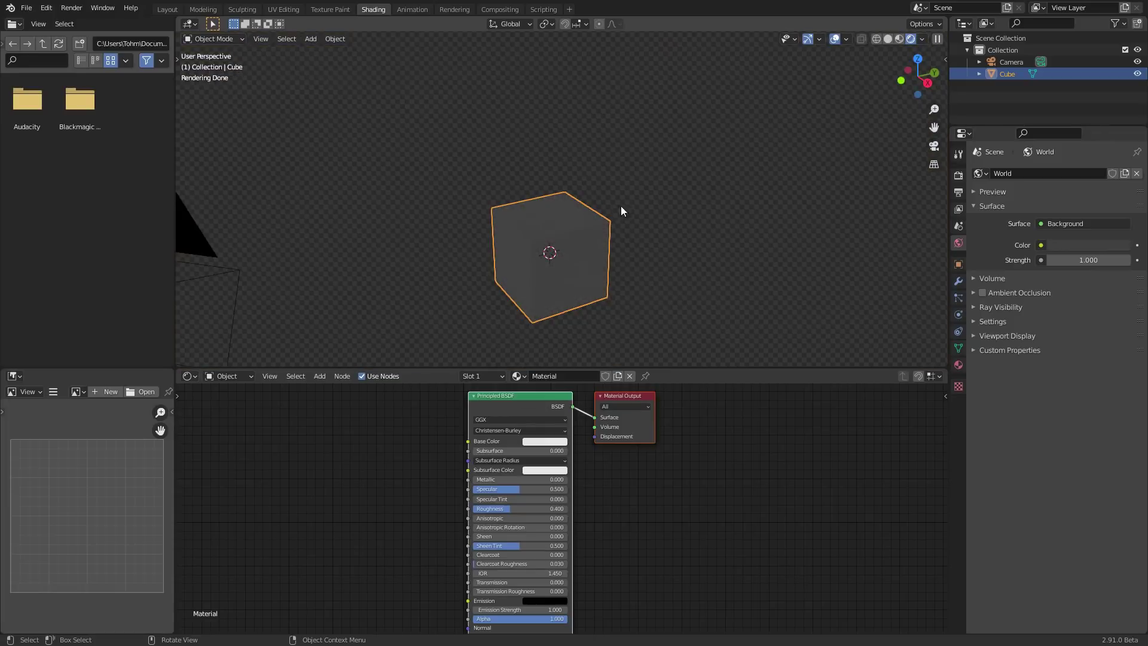
scroll(592, 212, "down", 2)
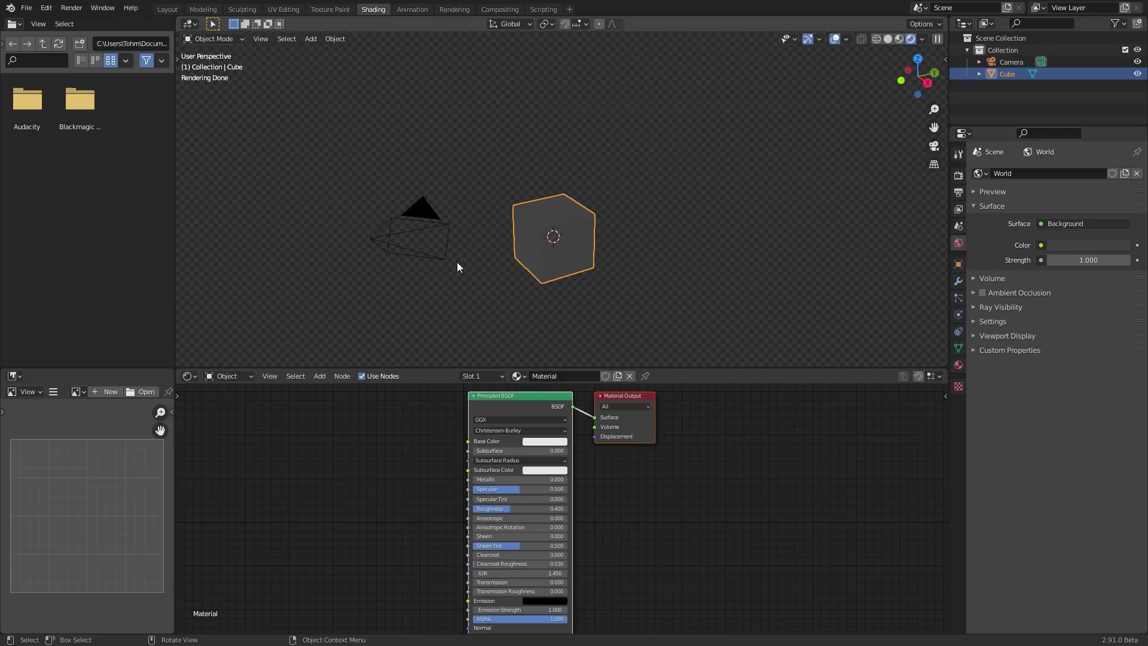
Show the World shader nodes and add an Environment Texture with its mapping setup to the Background node
left_click(245, 375)
left_click(254, 400)
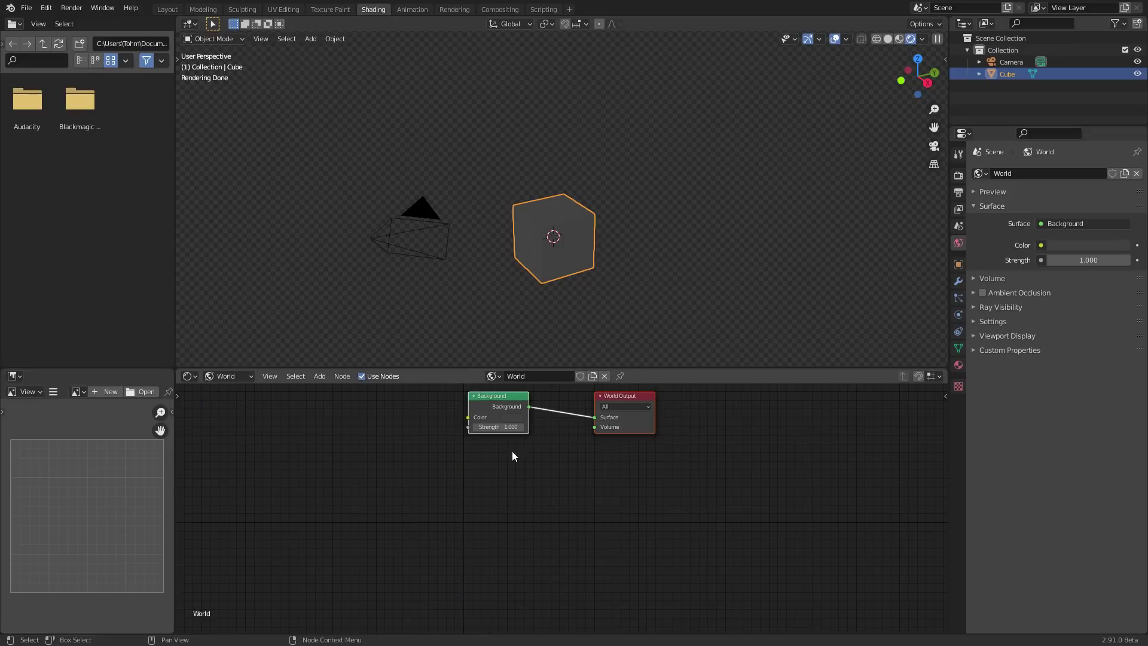
middle_click_drag(547, 452, 553, 506)
scroll(558, 505, "up", 4)
left_click_drag(358, 484, 472, 450)
key("ctrl+t")
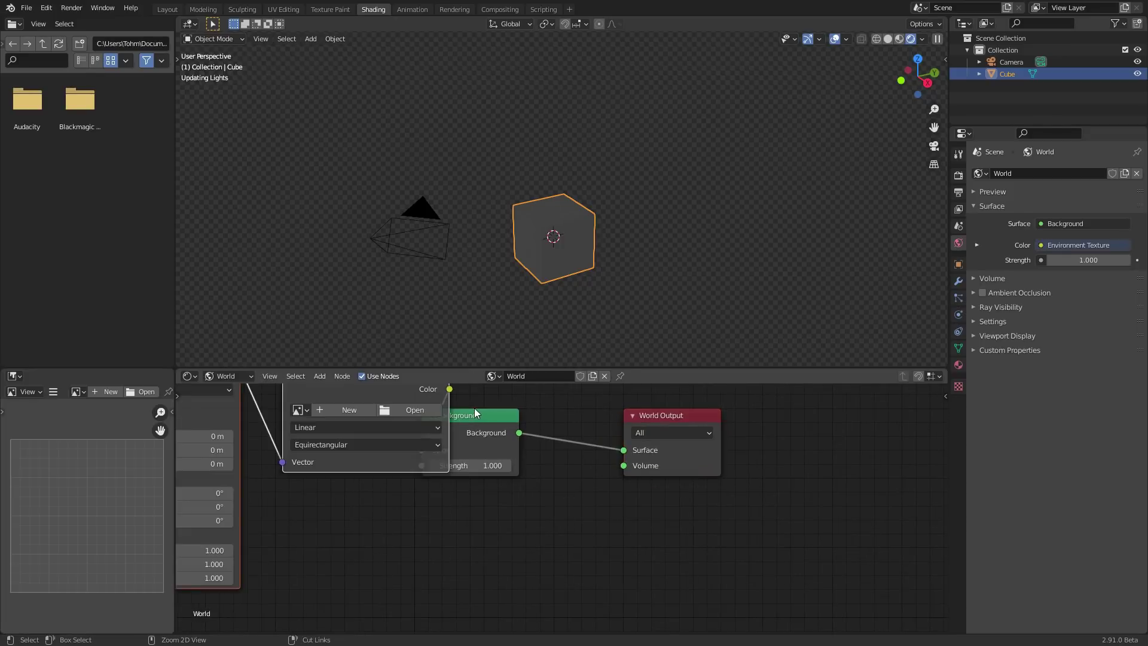
Load spruit_sunrise_2k.hdr from the HDRIs folder into the Environment Texture and return the node editor to the Object shader
left_click(344, 422)
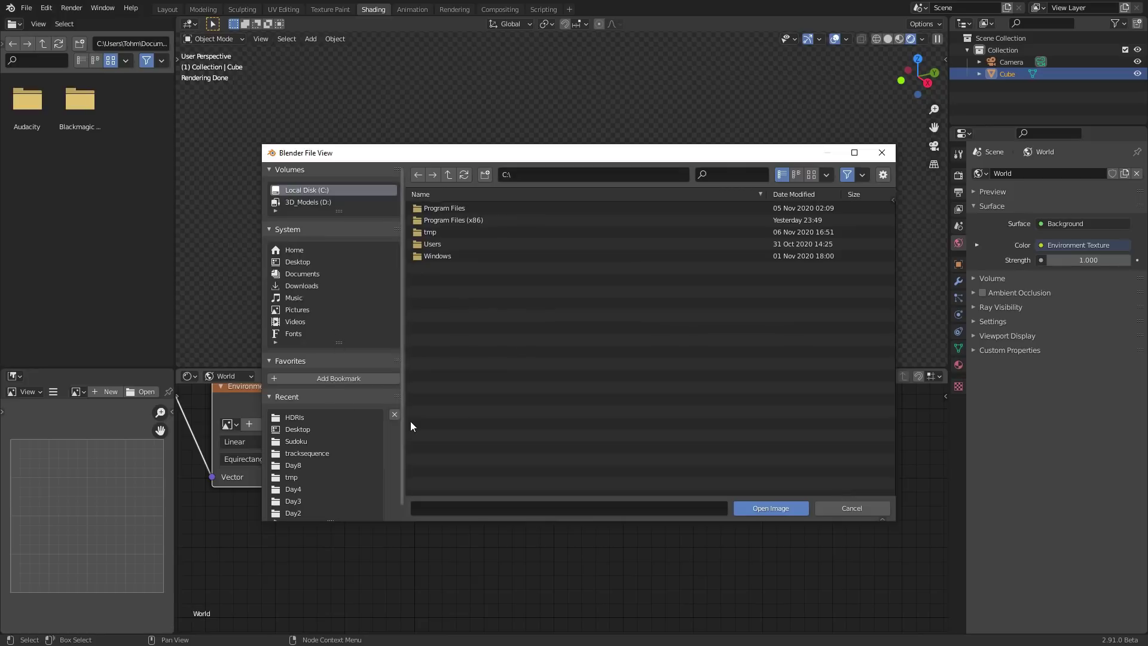
left_click(291, 418)
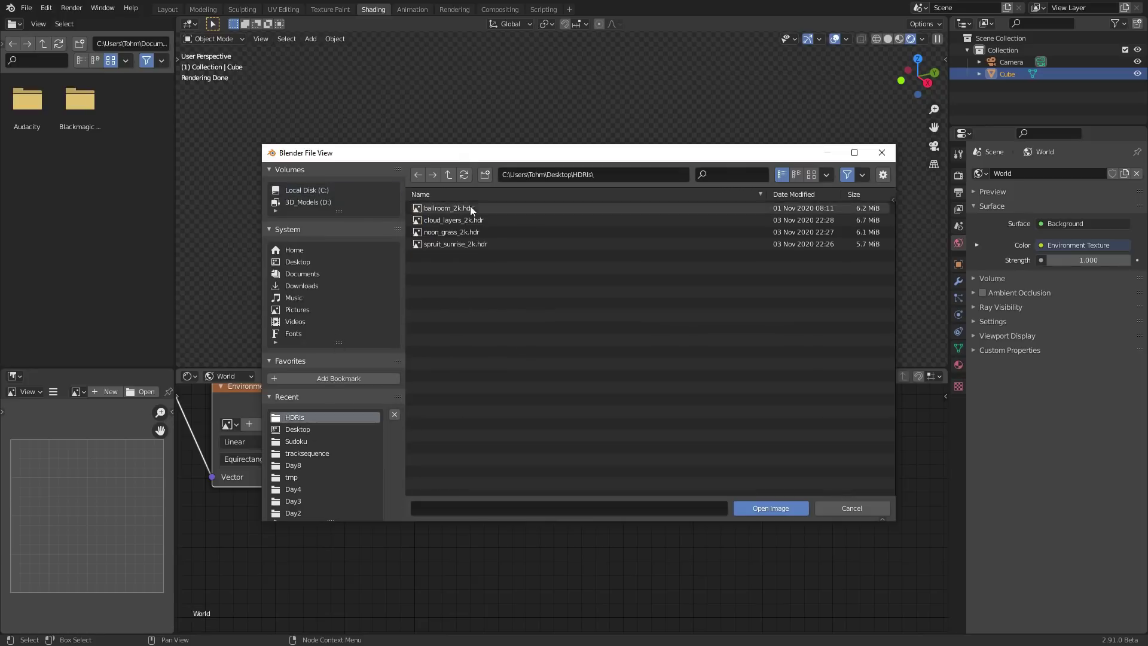
double_click(448, 245)
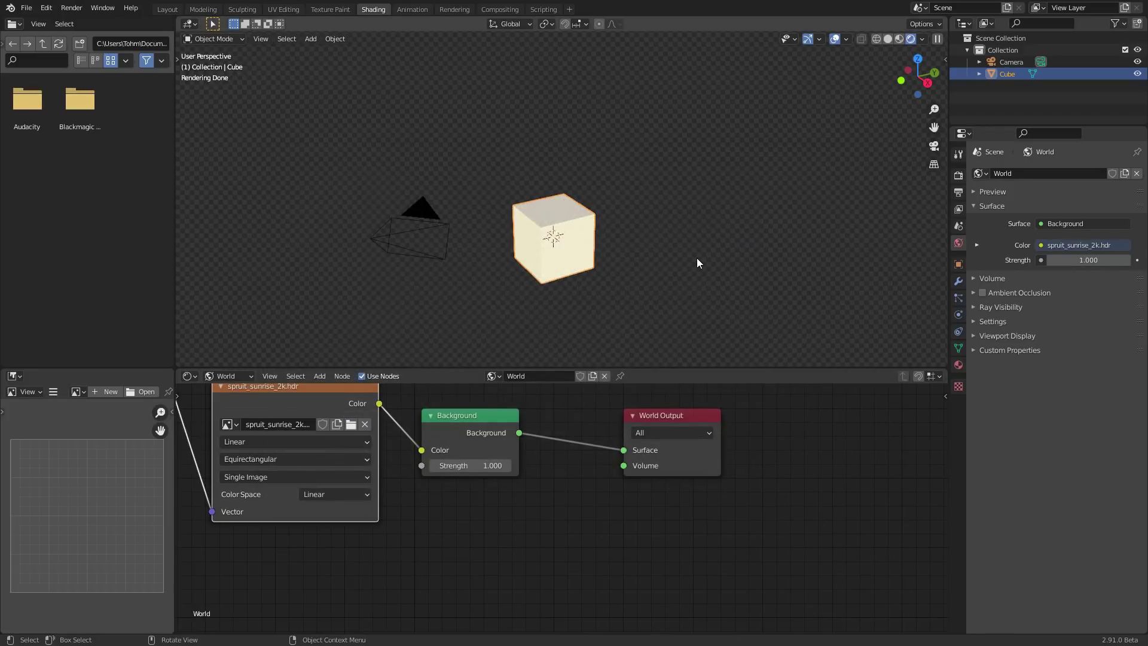
left_click(227, 376)
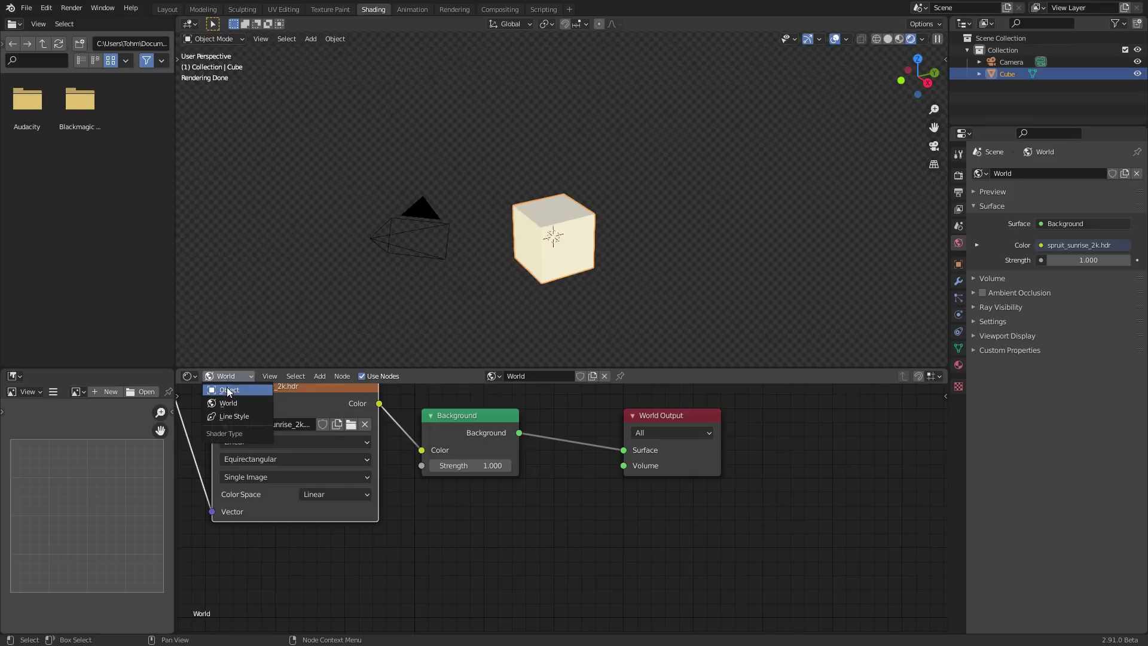
left_click(228, 390)
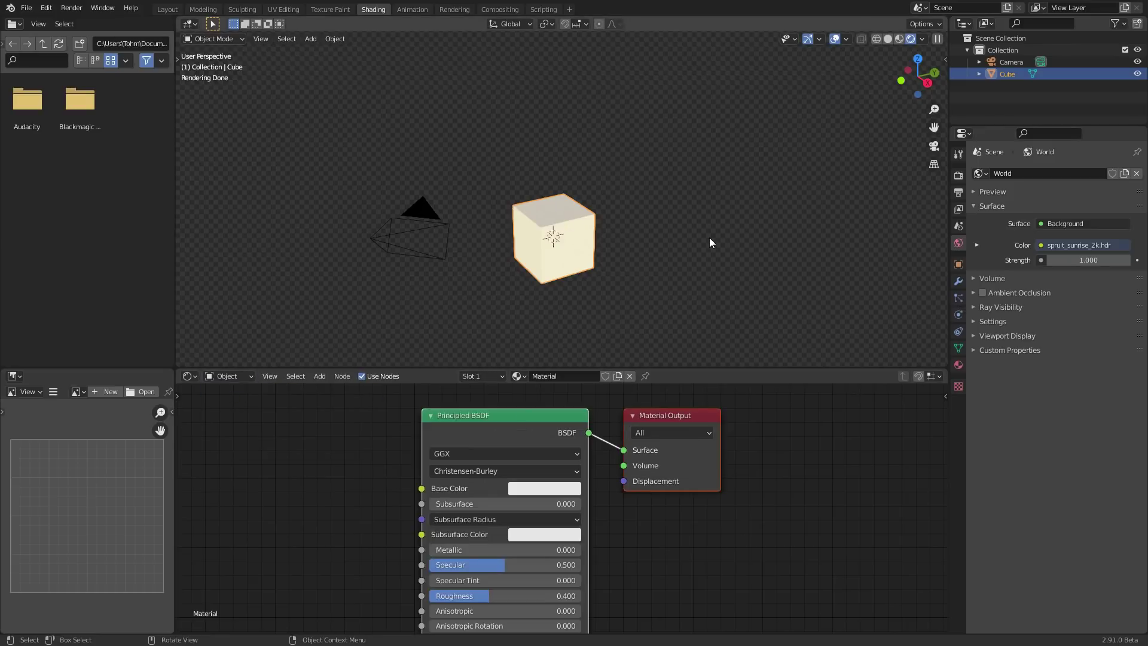
Save the project on the Desktop as ihaveapatrreon.blend
key("ctrl+s")
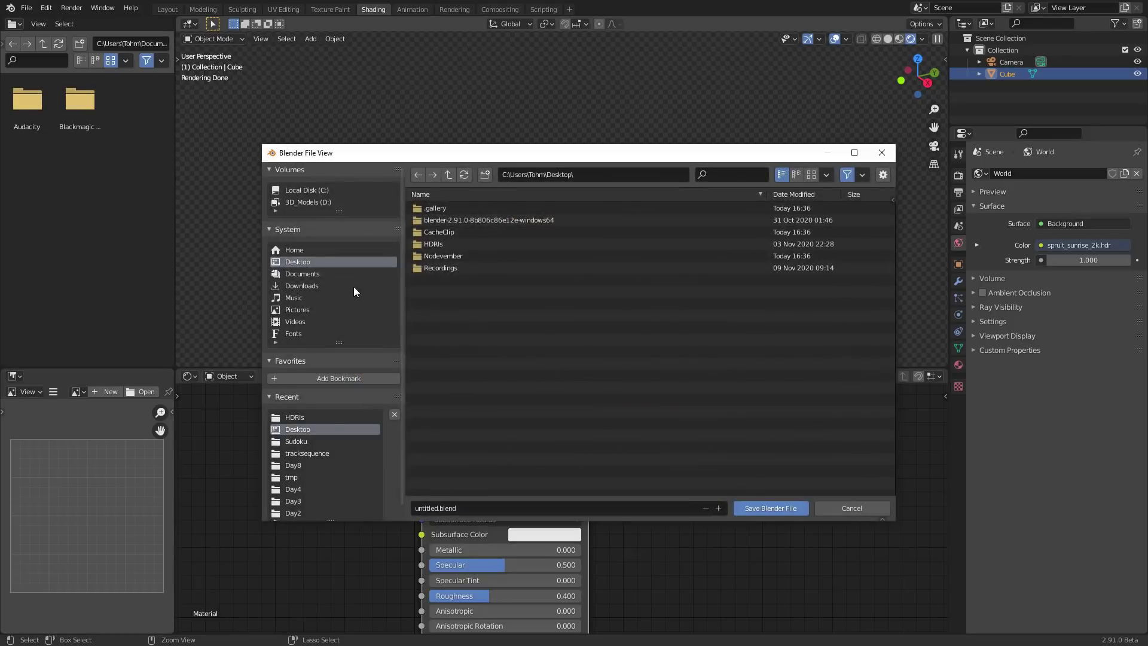
double_click(427, 508)
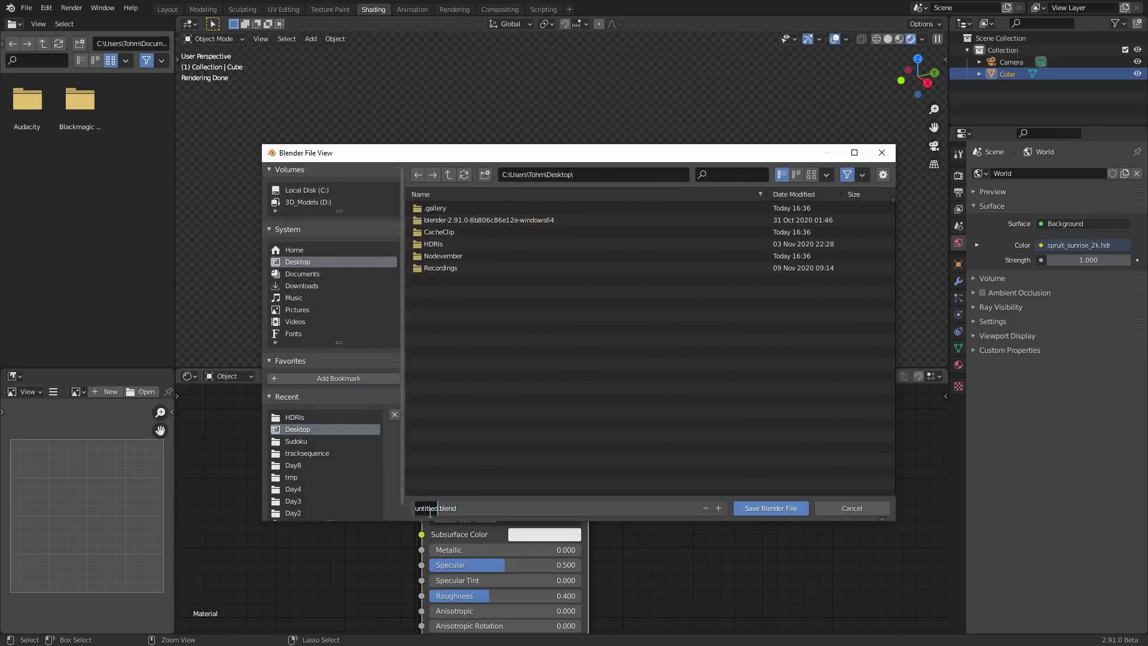
type("ihavcapatrreon")
left_click(771, 508)
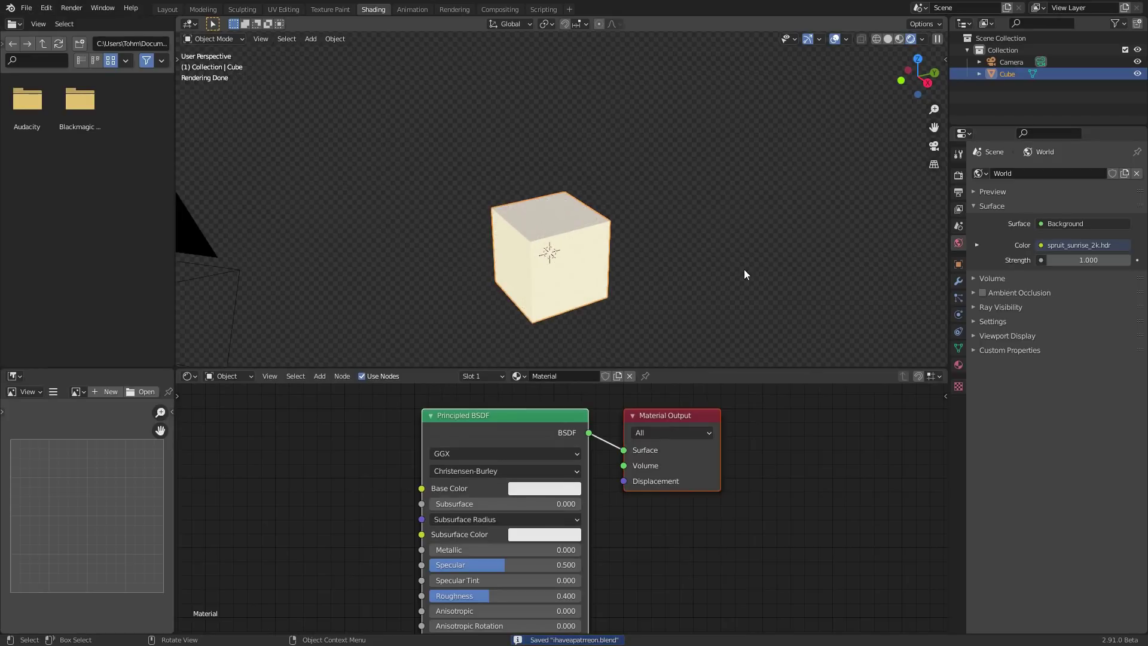
Add a Subdivision modifier with viewport level 3 to the cube, set it to Simple, and save the file
key("ctrl+3")
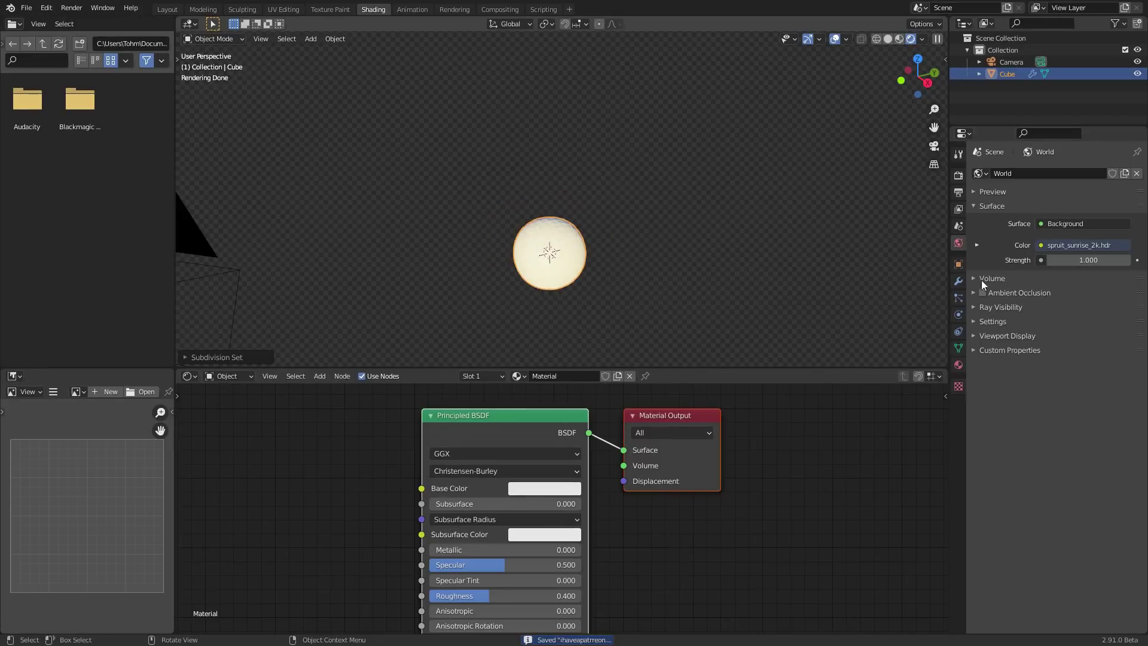
left_click(959, 282)
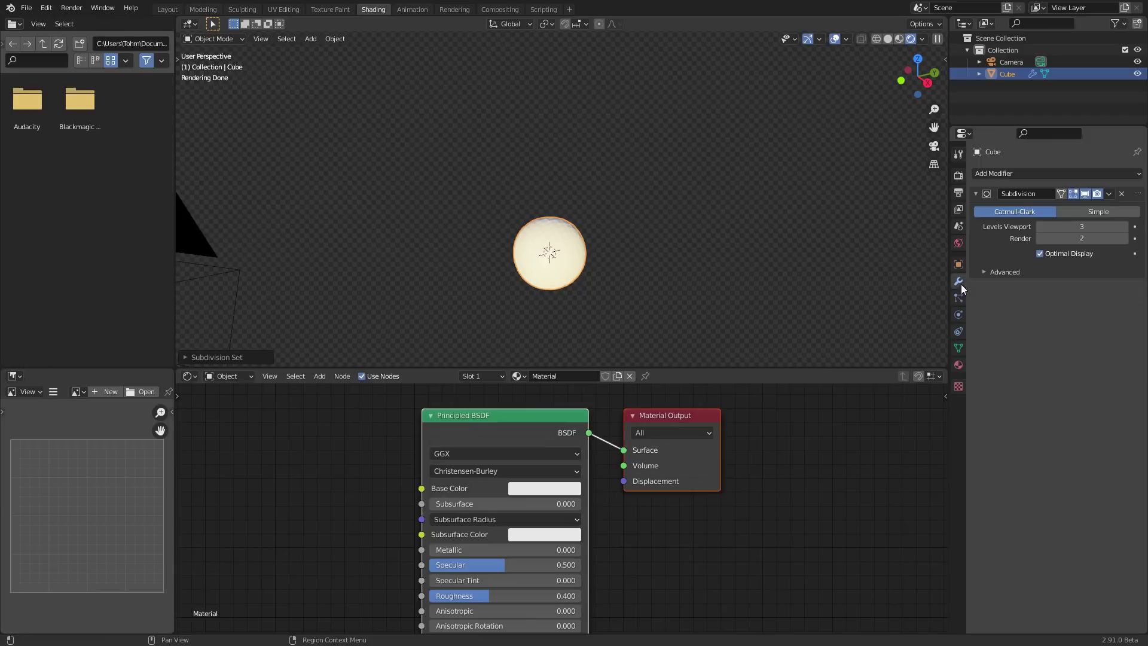
left_click(1076, 213)
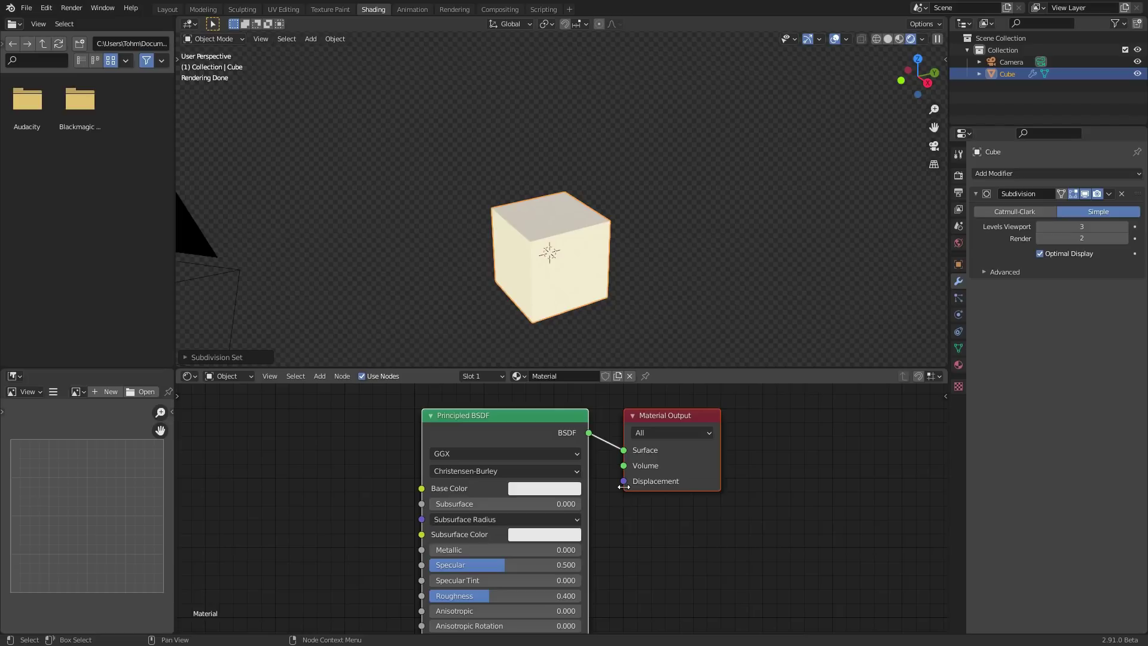
left_click(655, 513)
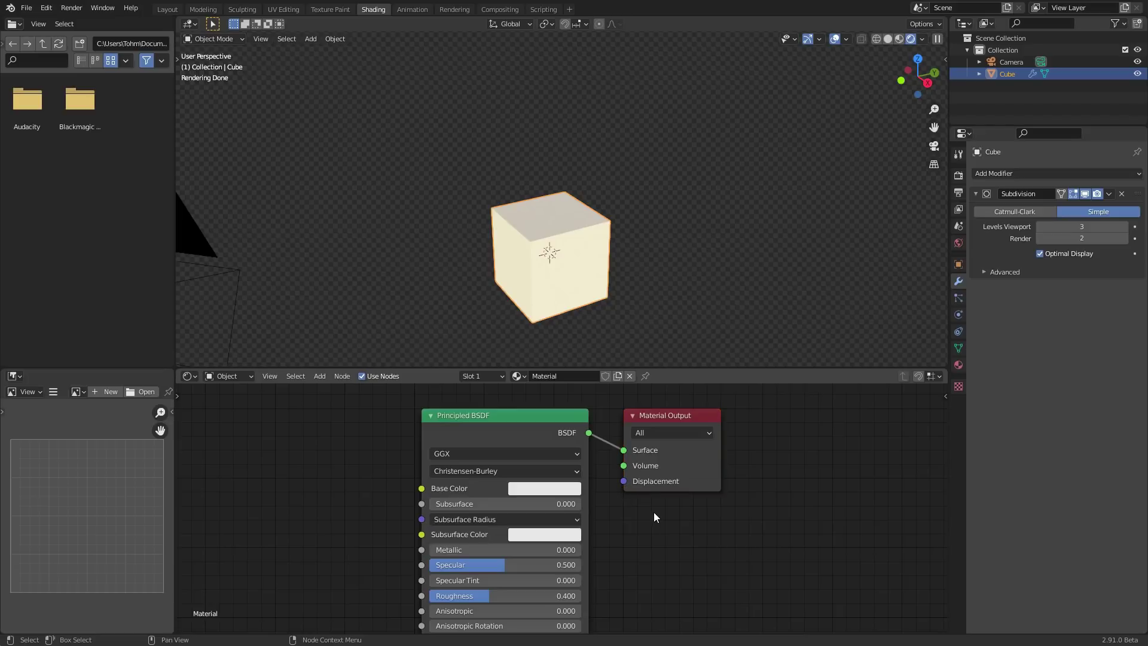
key("ctrl+s")
Hide the Principled BSDF's unused sockets and move the node above the Material Output
scroll(655, 506, "down", 3)
scroll(654, 507, "down", 1)
middle_click_drag(645, 516, 626, 585)
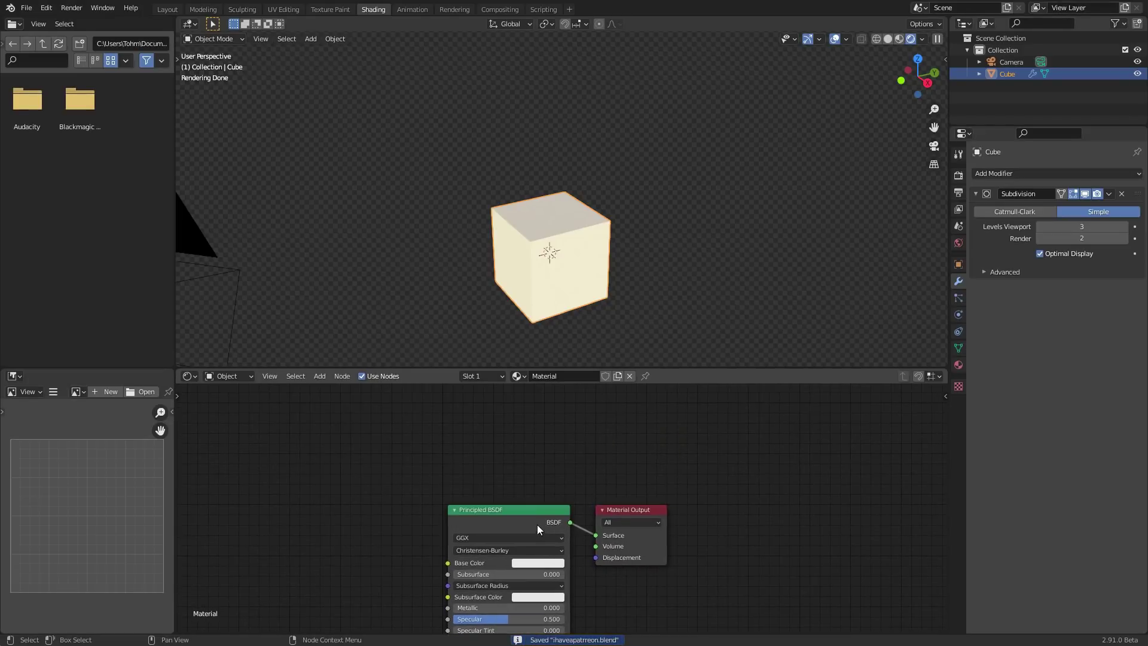
left_click(537, 518)
key("ctrl+h")
left_click_drag(484, 511, 600, 446)
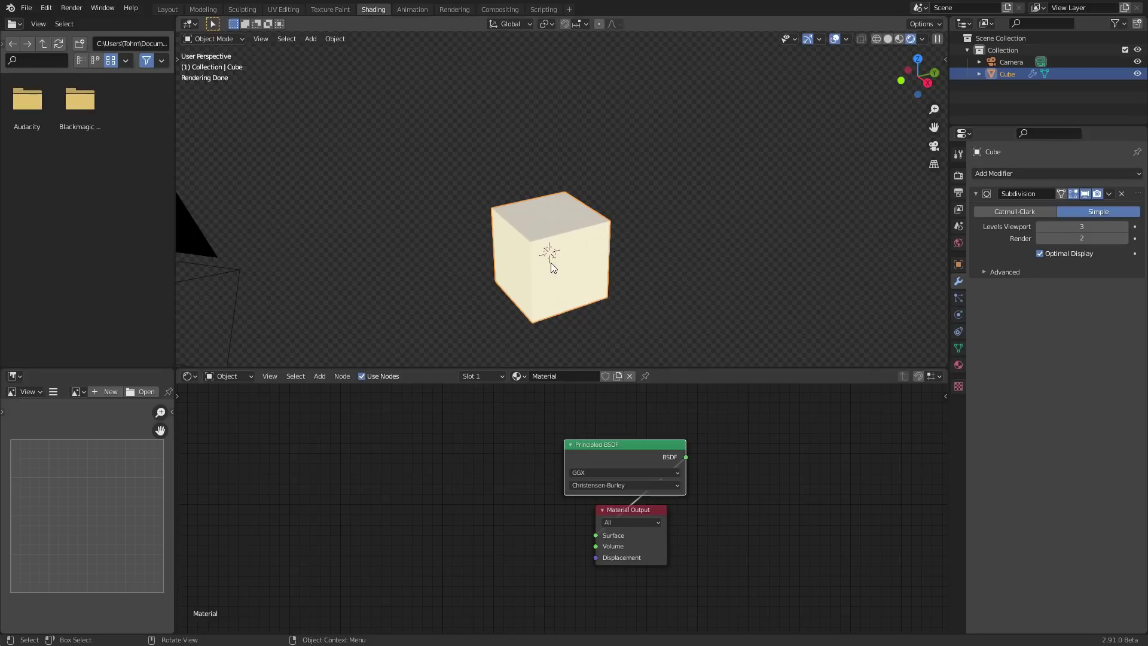
Add a Texture Coordinate node and place it well ahead of the Principled BSDF and Material Output
middle_click_drag(551, 263, 560, 252)
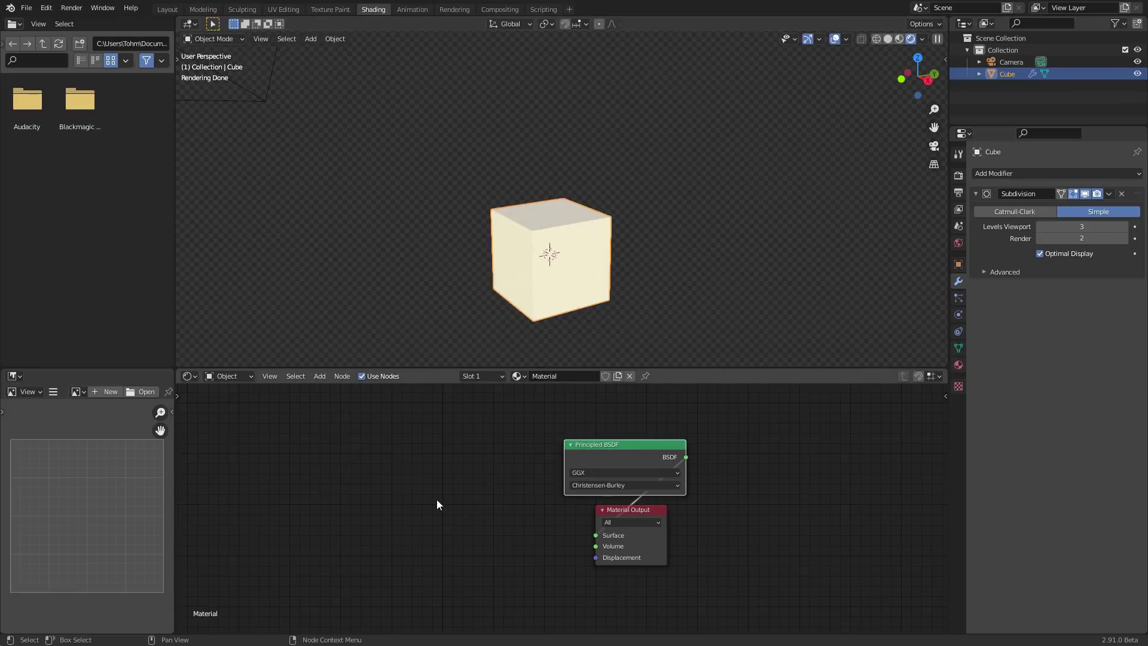
scroll(436, 492, "up", 4)
middle_click_drag(457, 497, 503, 474)
key("shift+a")
left_click(369, 444)
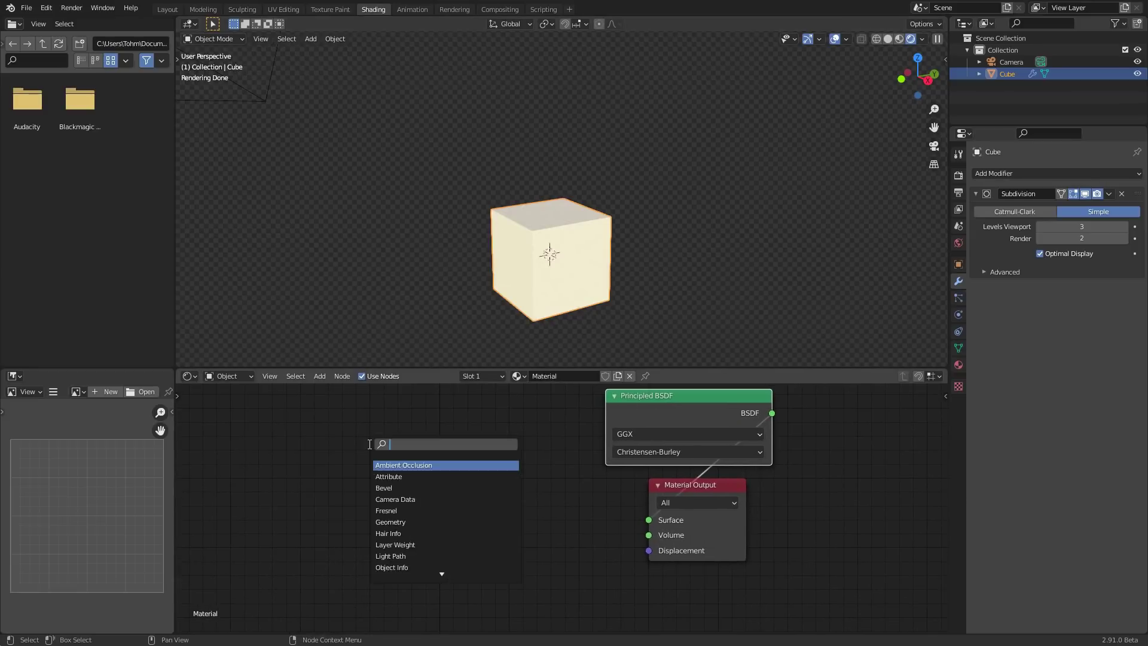
type("tex")
key("Return")
left_click(213, 448)
middle_click_drag(330, 447, 532, 445)
left_click_drag(493, 443, 425, 446)
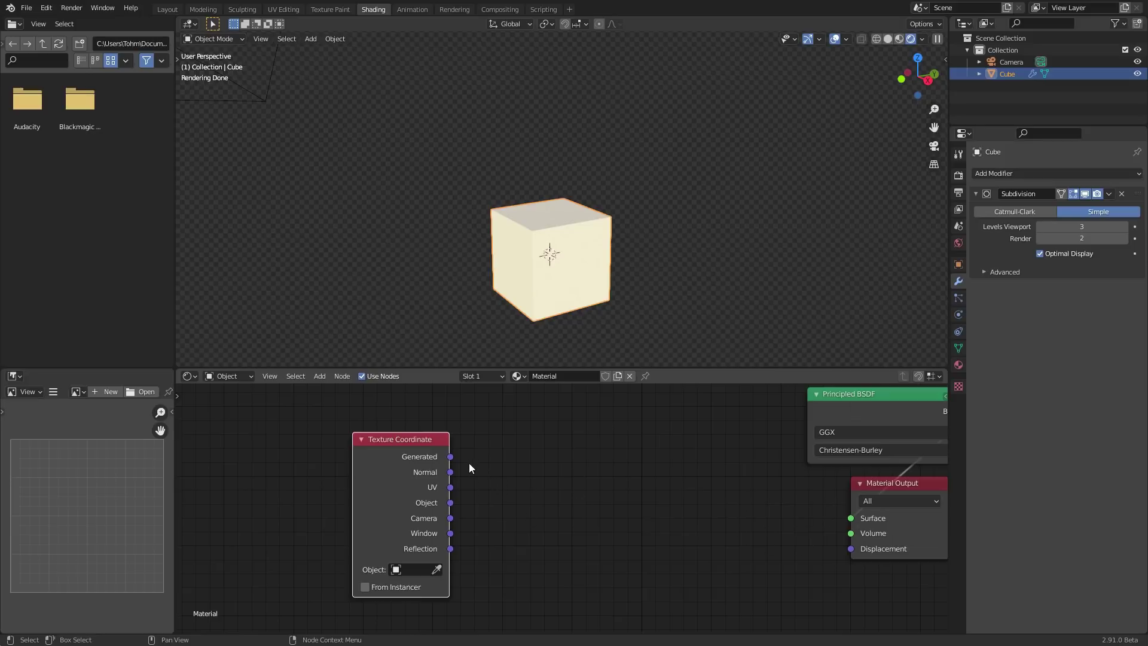
left_click_drag(453, 457, 577, 443)
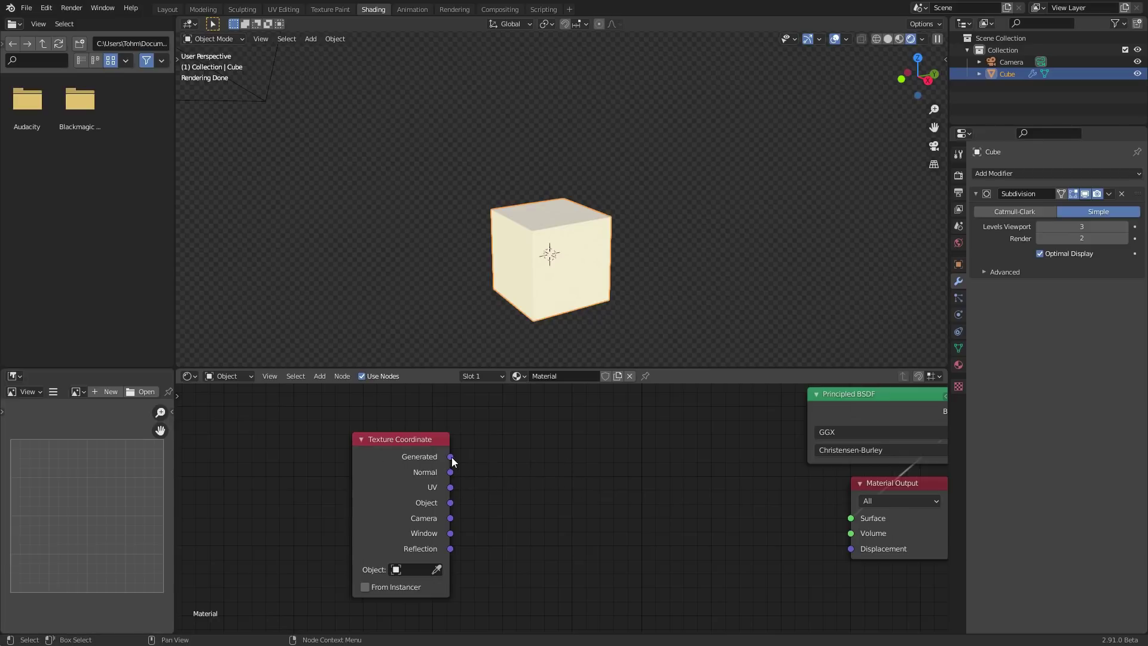
left_click_drag(453, 458, 537, 440)
left_click_drag(410, 439, 338, 438)
Add a Vector Math node set to Add, feed it the Generated coordinates, and set its second vector to -0.5 on all axes
key("shift+a")
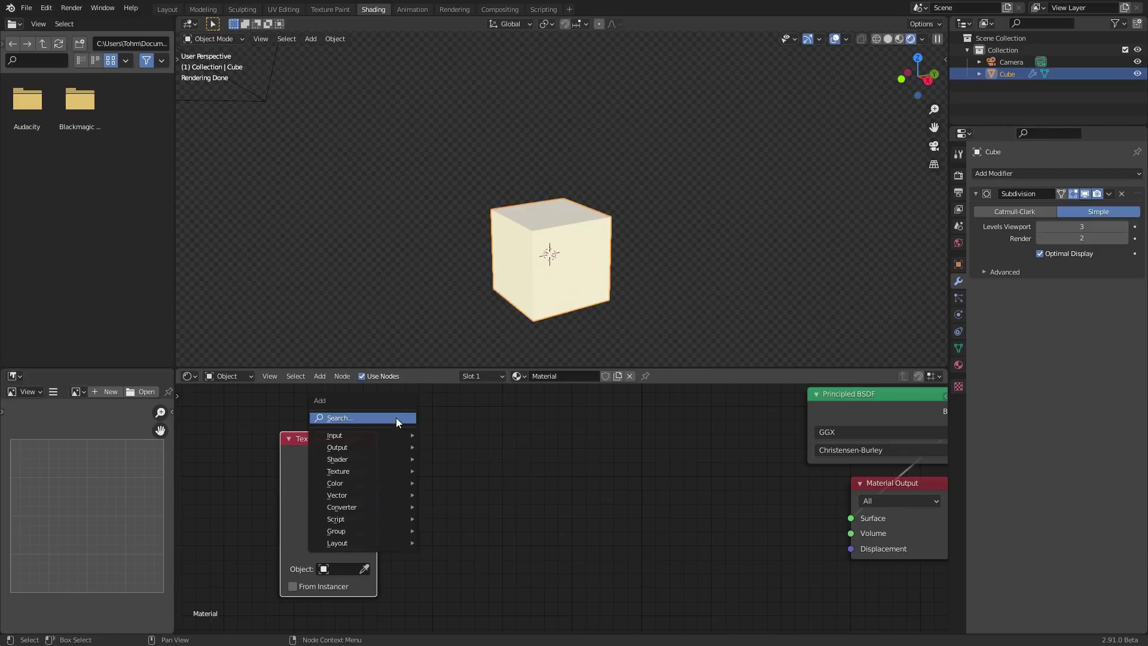
type("vect")
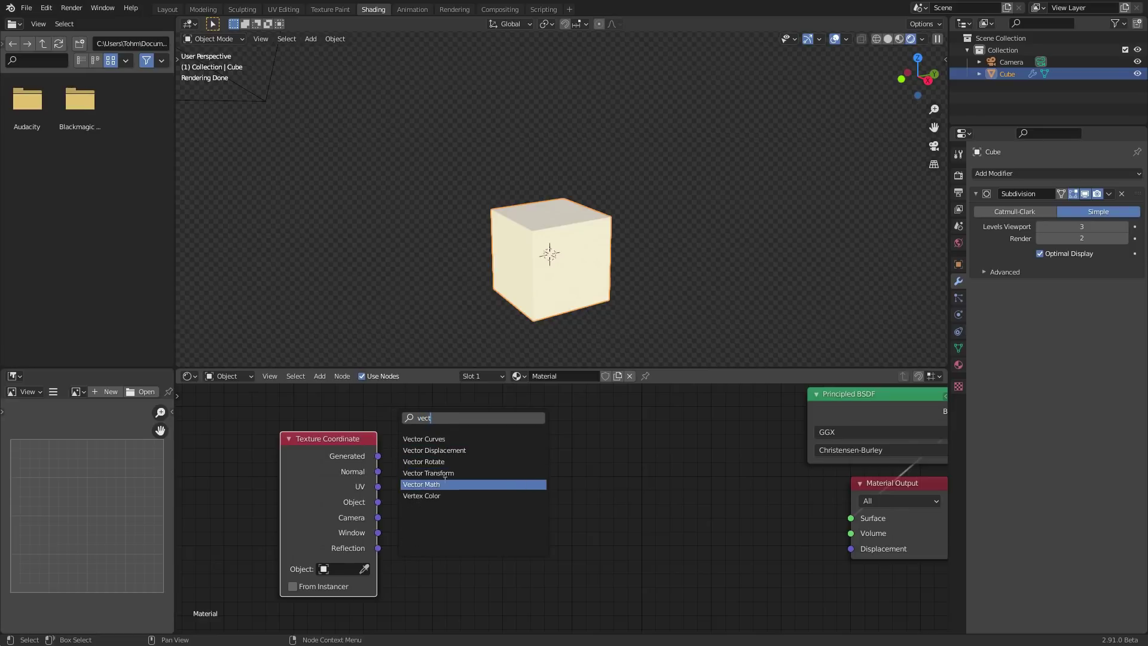
left_click(443, 484)
left_click(457, 460)
left_click_drag(378, 456, 407, 465)
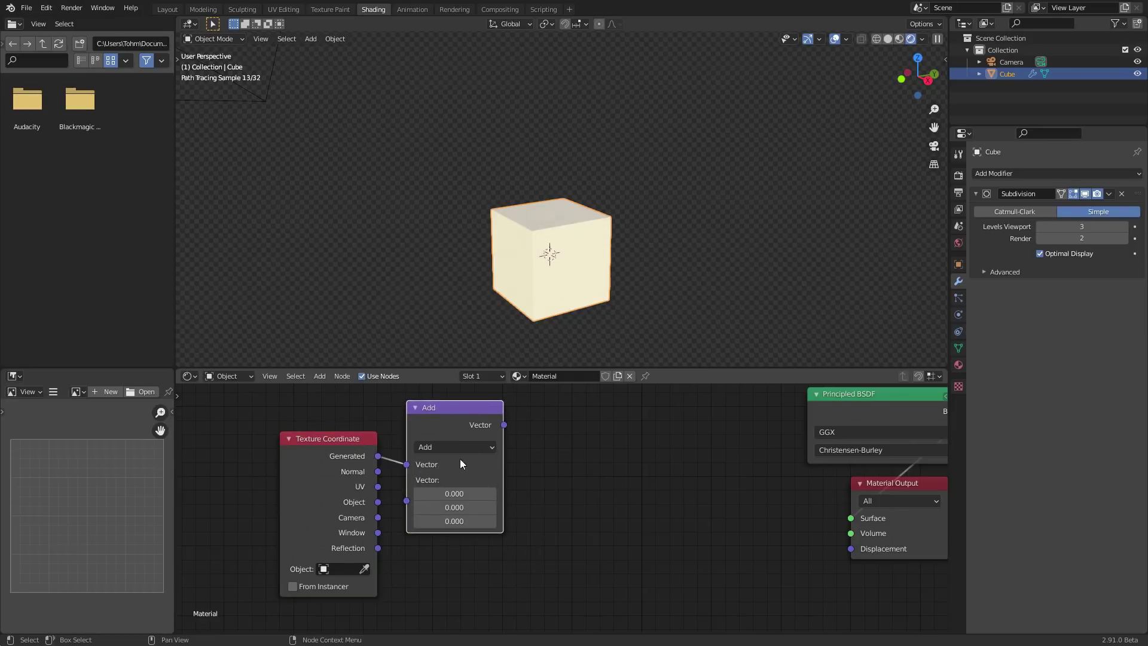
left_click(467, 491)
type("-.5")
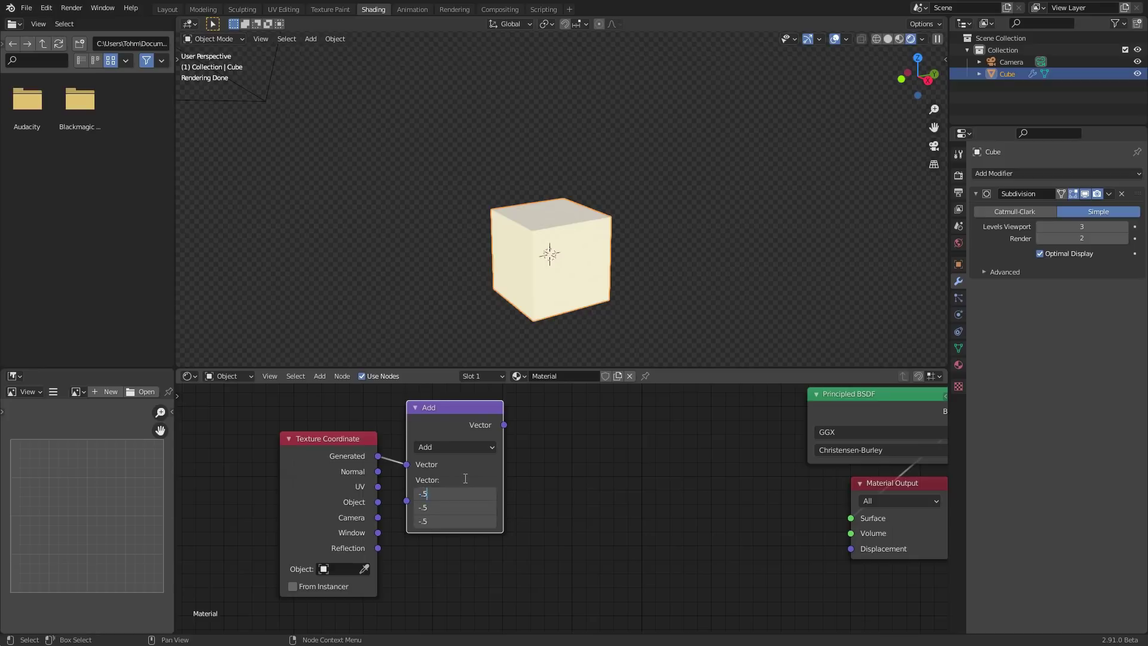
key("Return")
Duplicate the Add node, switch the copy to Scale with a factor of 2, and feed it the Add node's output
key("shift+d")
left_click(612, 530)
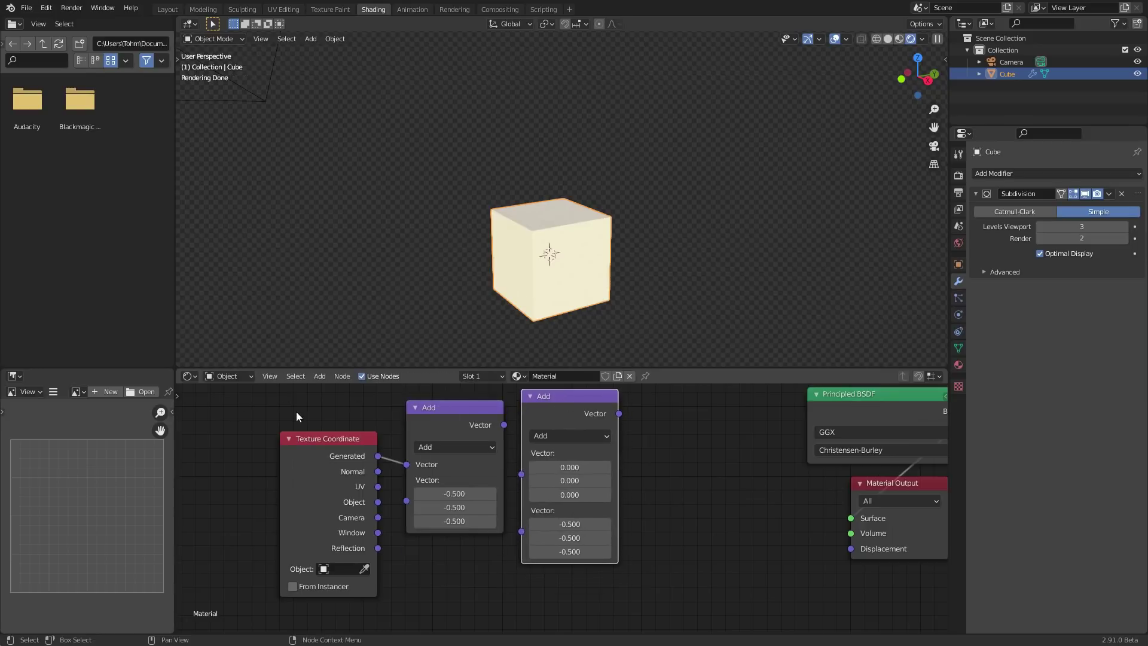
left_click(573, 438)
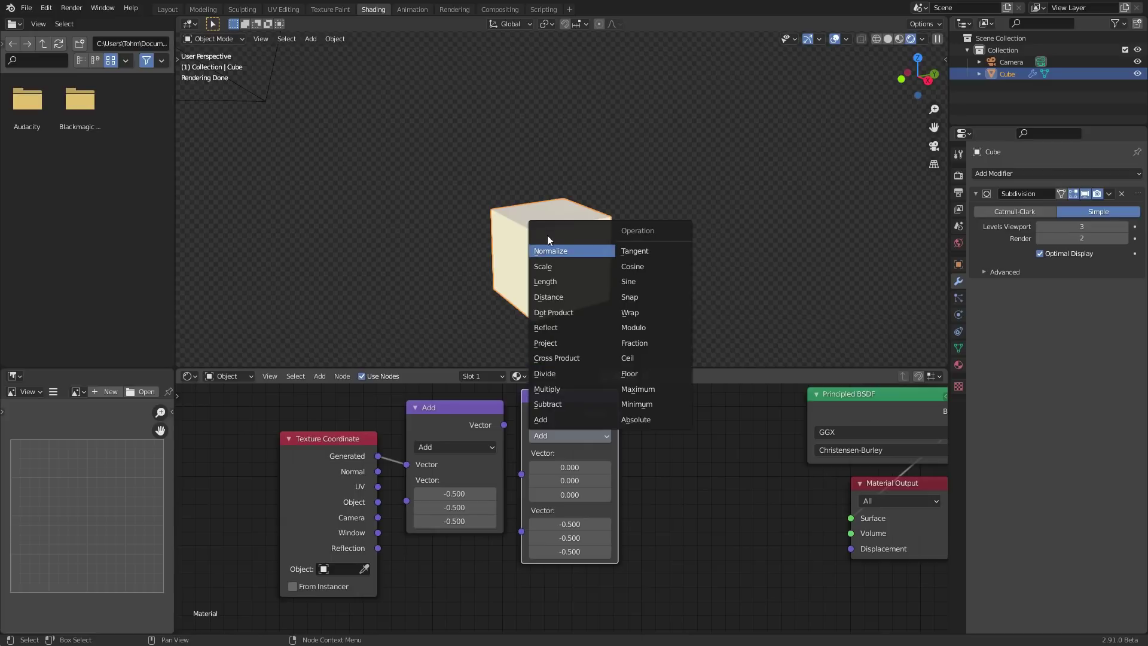
left_click(553, 268)
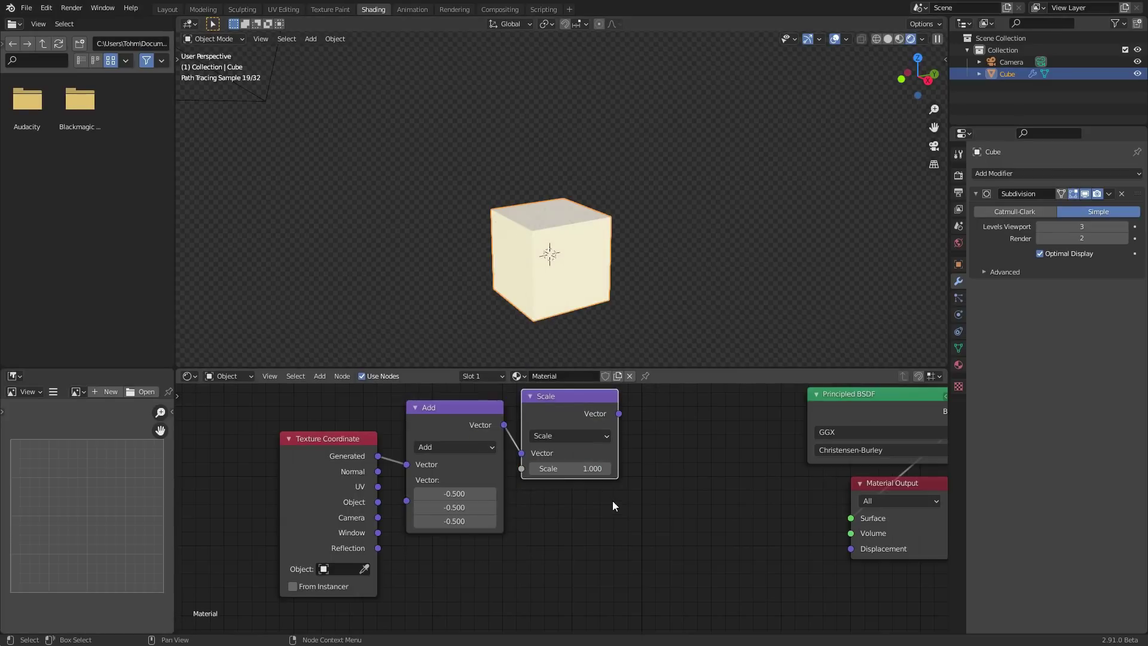
double_click(572, 469)
type("2")
key("Return")
Preview the Scale, Texture Coordinate and Add outputs on the cube to compare centred and original coordinates, ending on the Scale output
left_click(589, 397, "ctrl+shift")
scroll(533, 257, "up", 3)
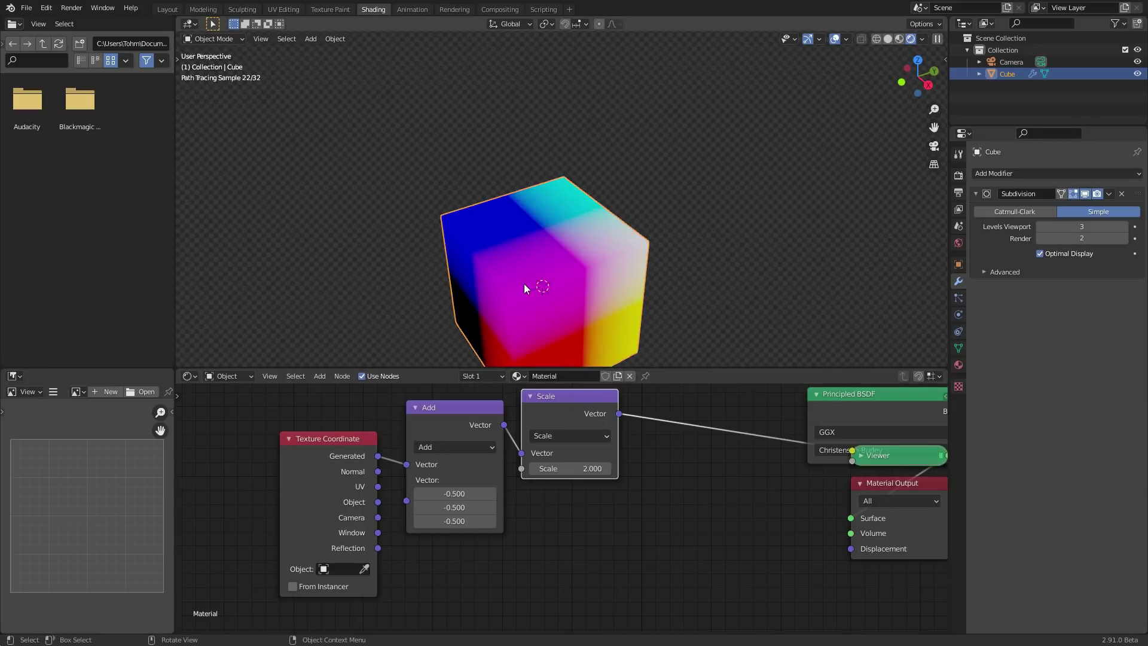
middle_click_drag(524, 284, 515, 214, "shift")
left_click(342, 457, "ctrl+shift")
left_click(342, 457, "ctrl+shift")
left_click(342, 457, "ctrl+shift")
left_click(342, 457, "ctrl+shift")
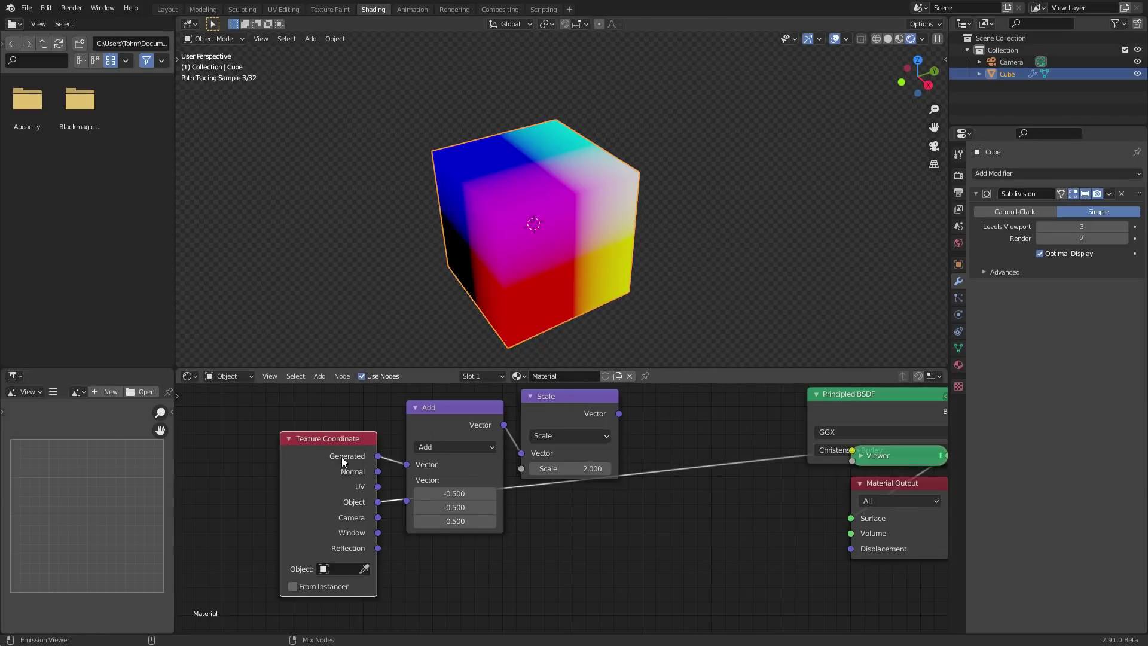
left_click(561, 401, "ctrl+shift")
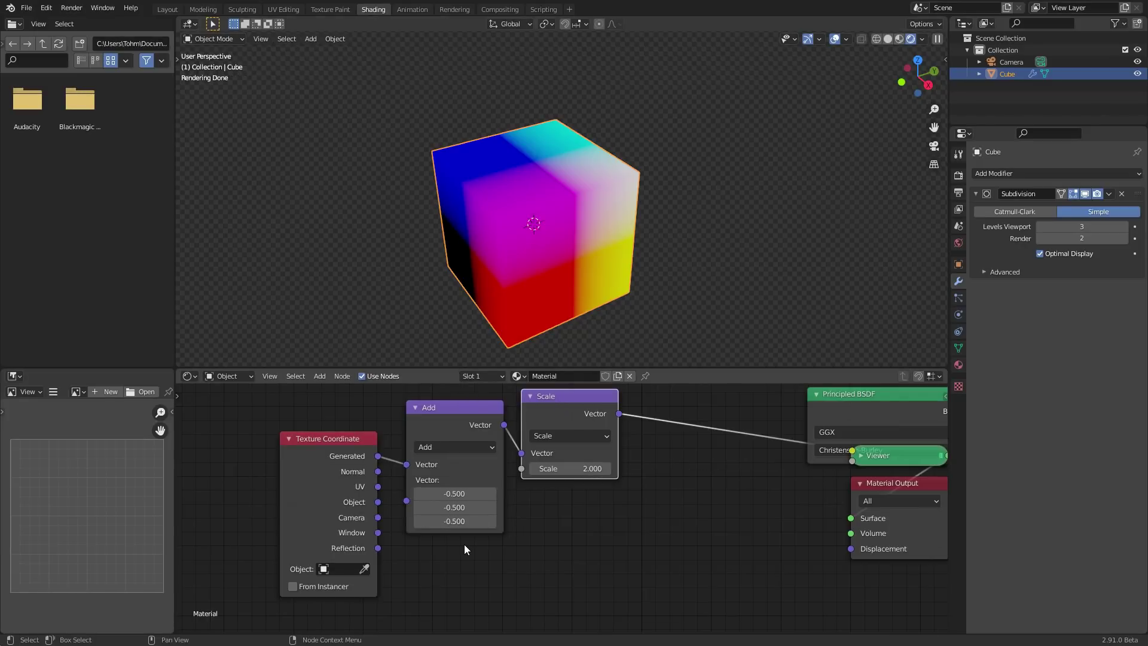
left_click(340, 435, "ctrl+shift")
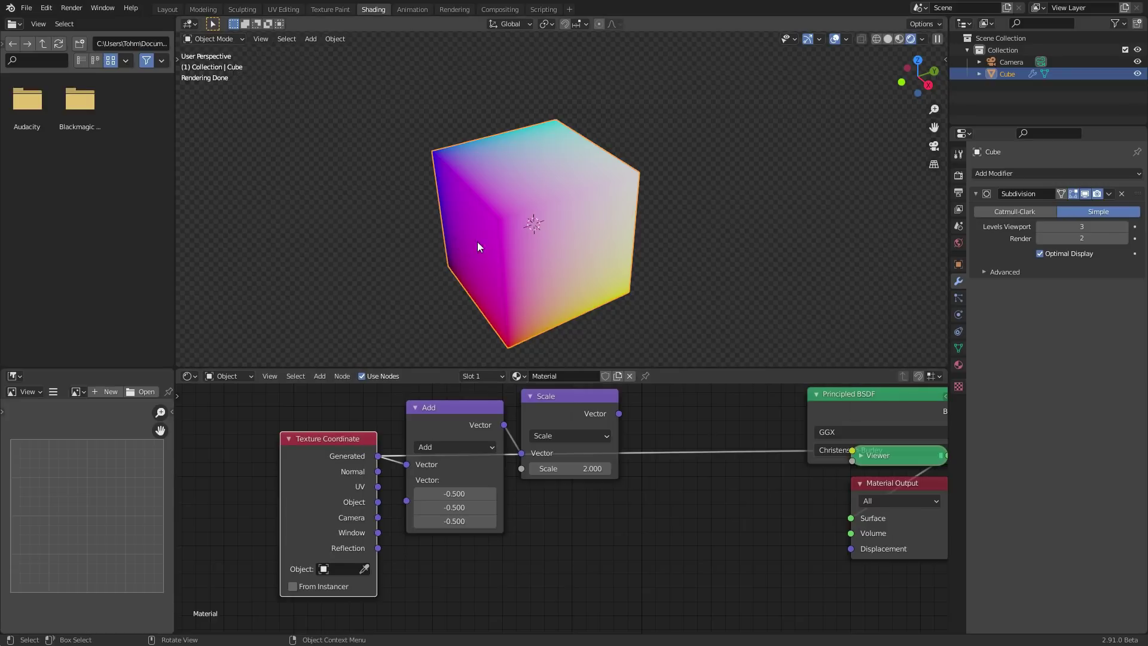
left_click(431, 416, "ctrl+shift")
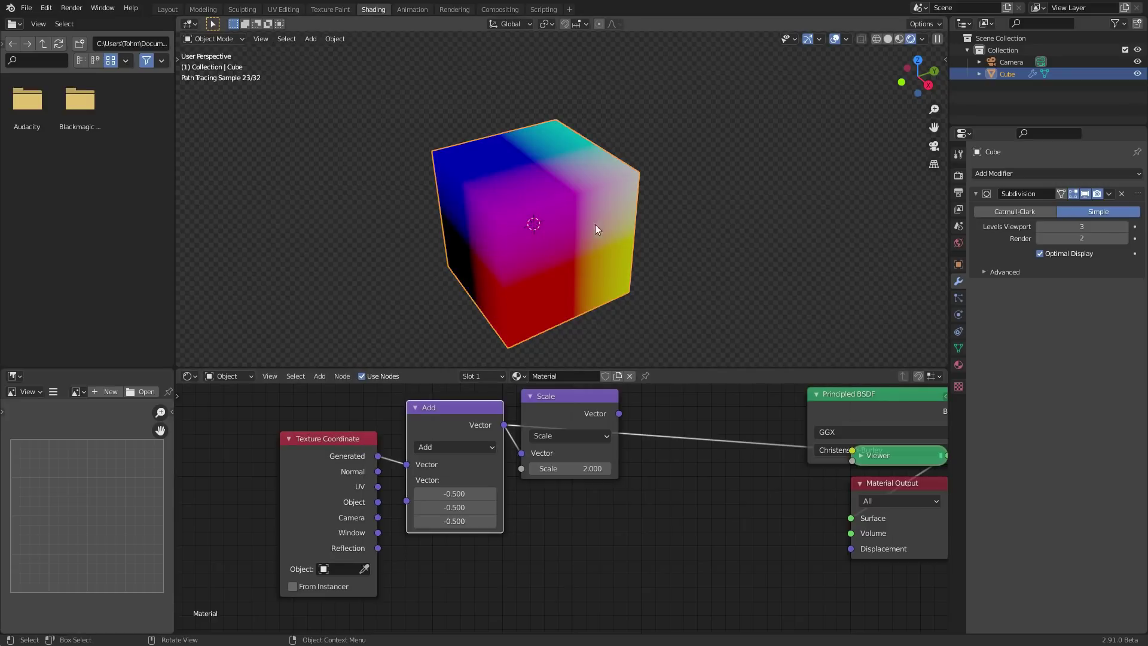
left_click(554, 395, "ctrl+shift")
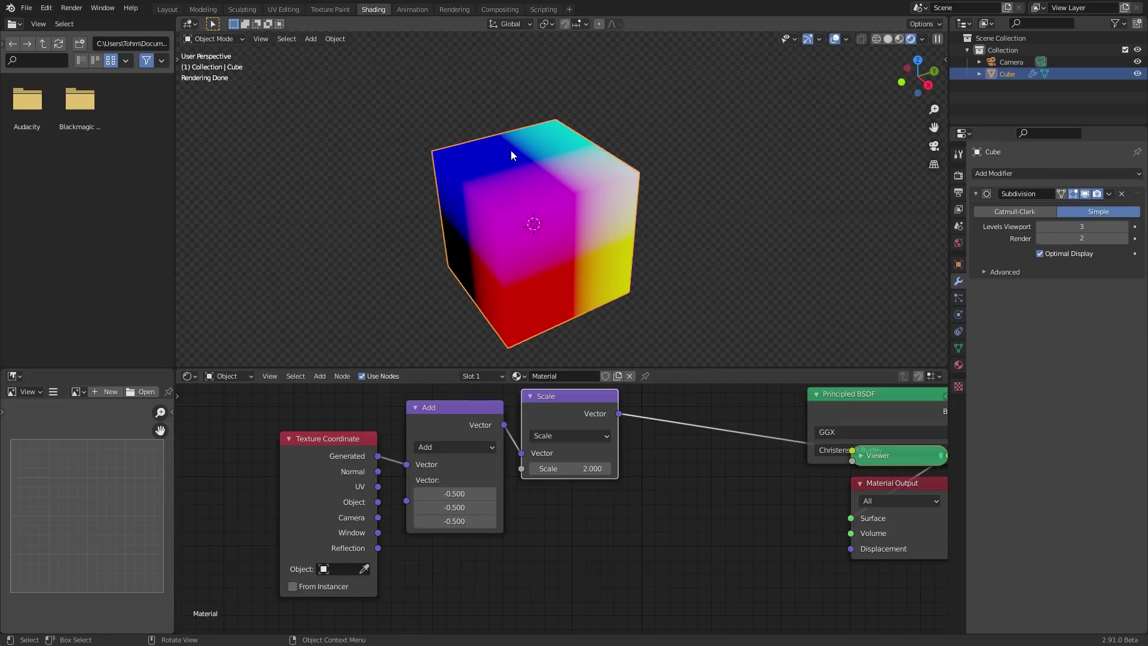
Group the Texture Coordinate, Add and Scale nodes into one node group and return to the main material tree
scroll(551, 543, "down", 3)
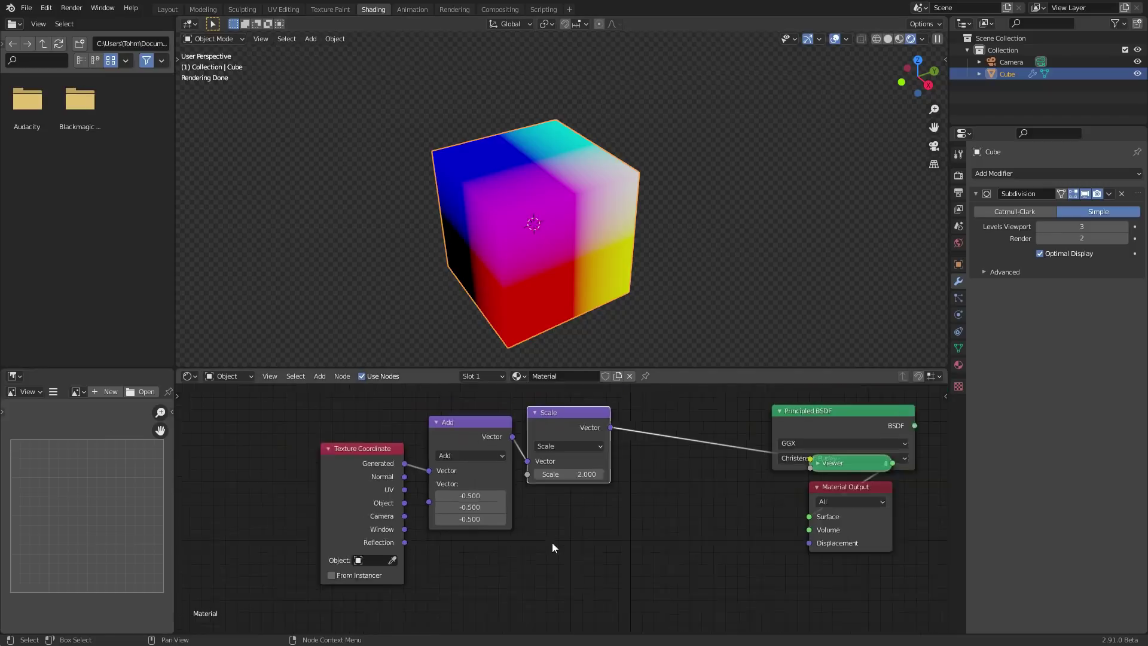
left_click_drag(577, 538, 339, 429)
key("ctrl+g")
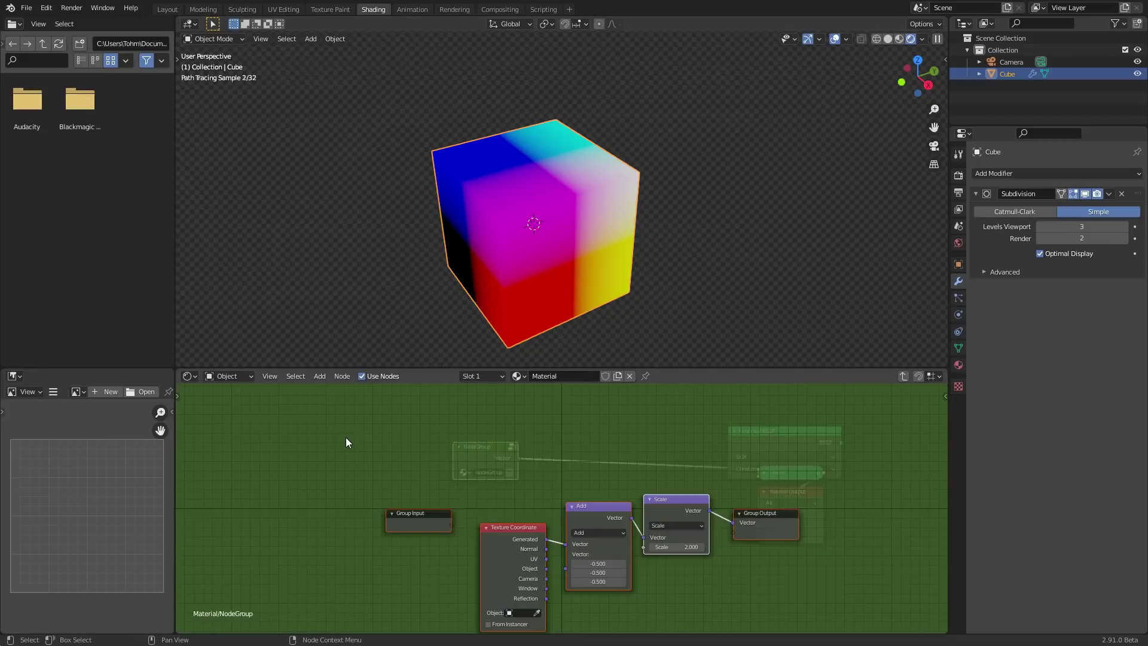
key("Tab")
Set both the node group's name and label to "coords" and move it farther from the shader nodes
key("n")
left_click(879, 408)
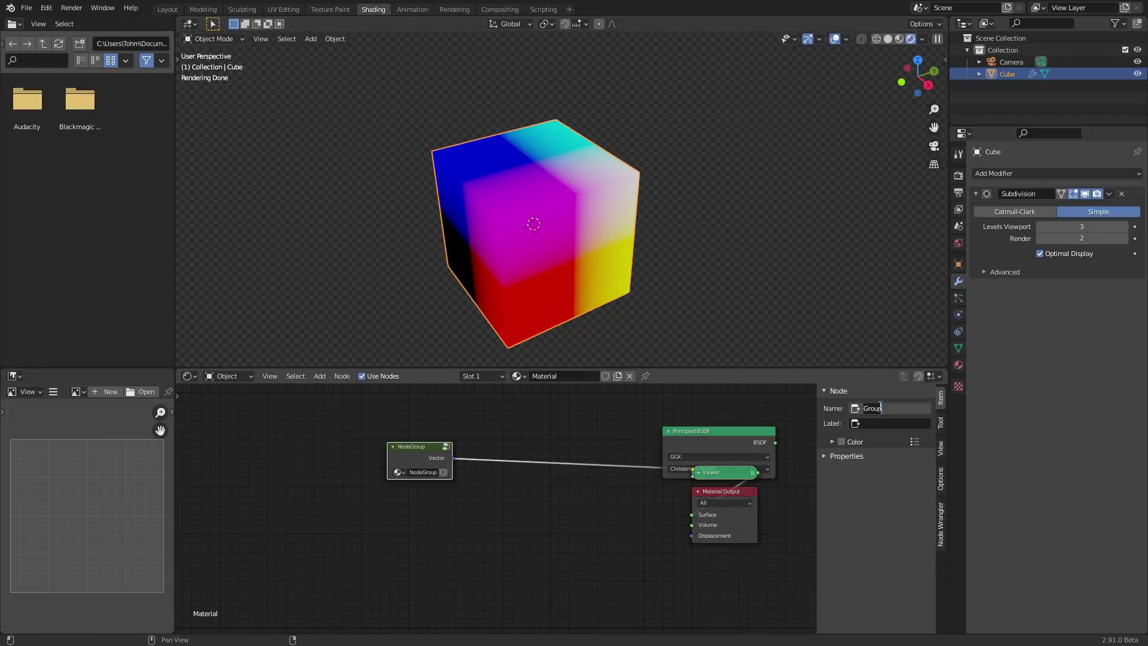
type("coords")
key("Return")
key("ctrl+c")
key("ctrl+v")
left_click_drag(414, 444, 323, 446)
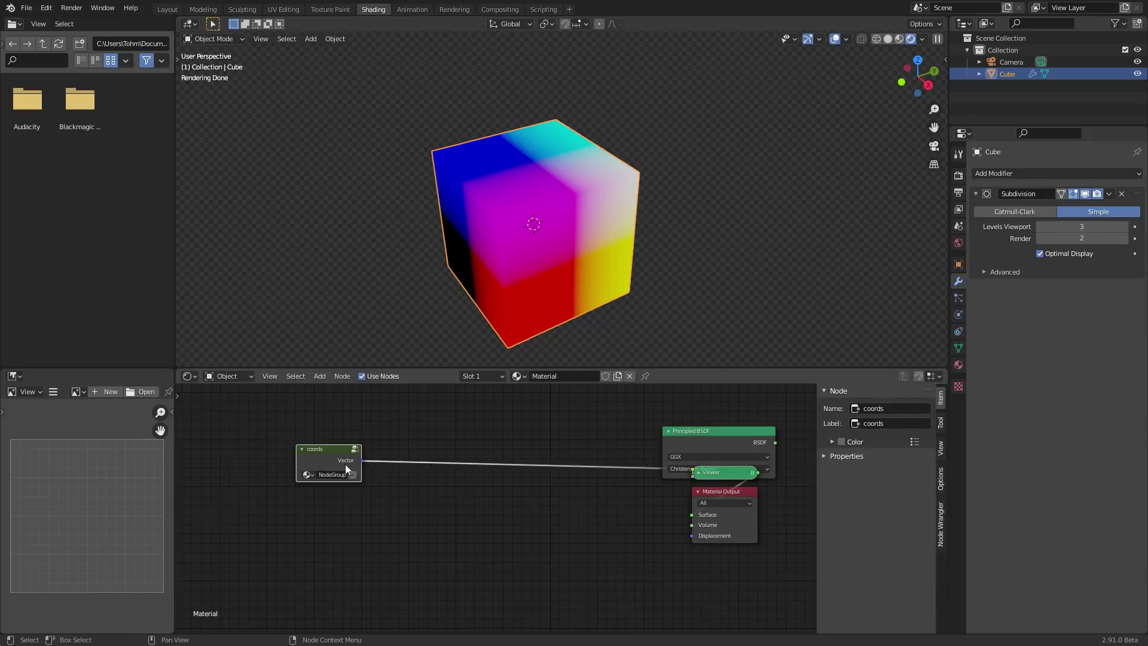
Duplicate the coords group below the Material Output, return the surface to the Principled BSDF, and lower the original coords node
middle_click_drag(334, 436, 269, 396)
key("shift+d")
left_click(698, 537)
middle_click_drag(697, 527, 699, 577)
left_click(639, 444, "ctrl+shift")
left_click_drag(251, 463, 246, 518)
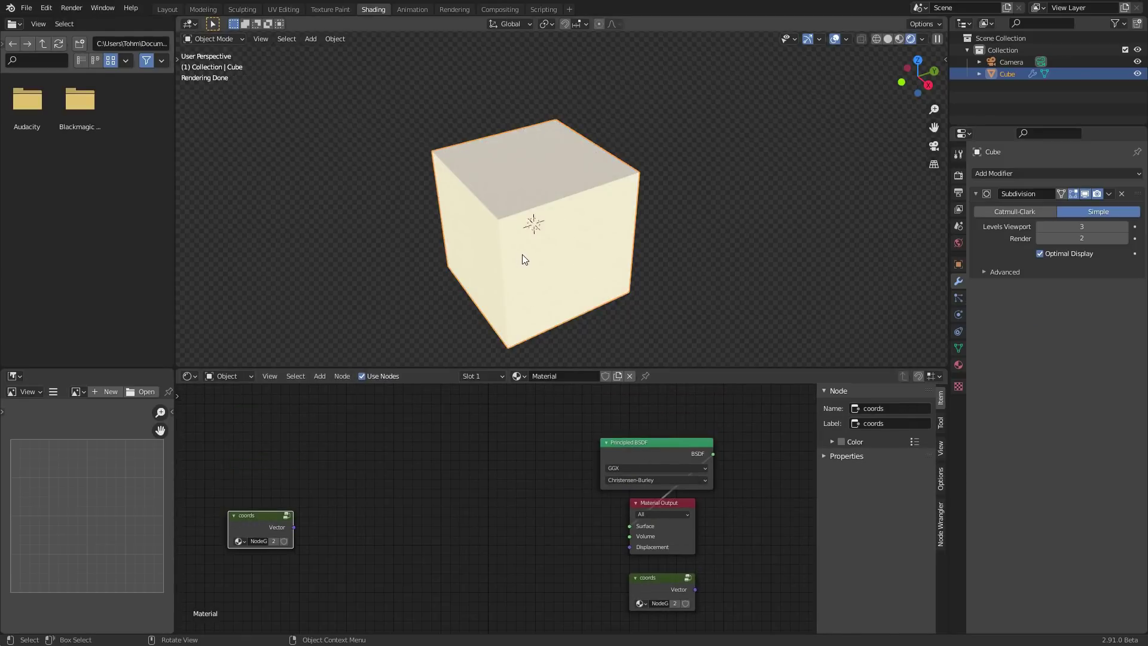
Add a Vector Math node set to Normalize, connect the coords output to it, and move the coords node up slightly
scroll(355, 498, "up", 4)
middle_click_drag(352, 528, 458, 512)
key("shift+a")
left_click(392, 448)
type("ve")
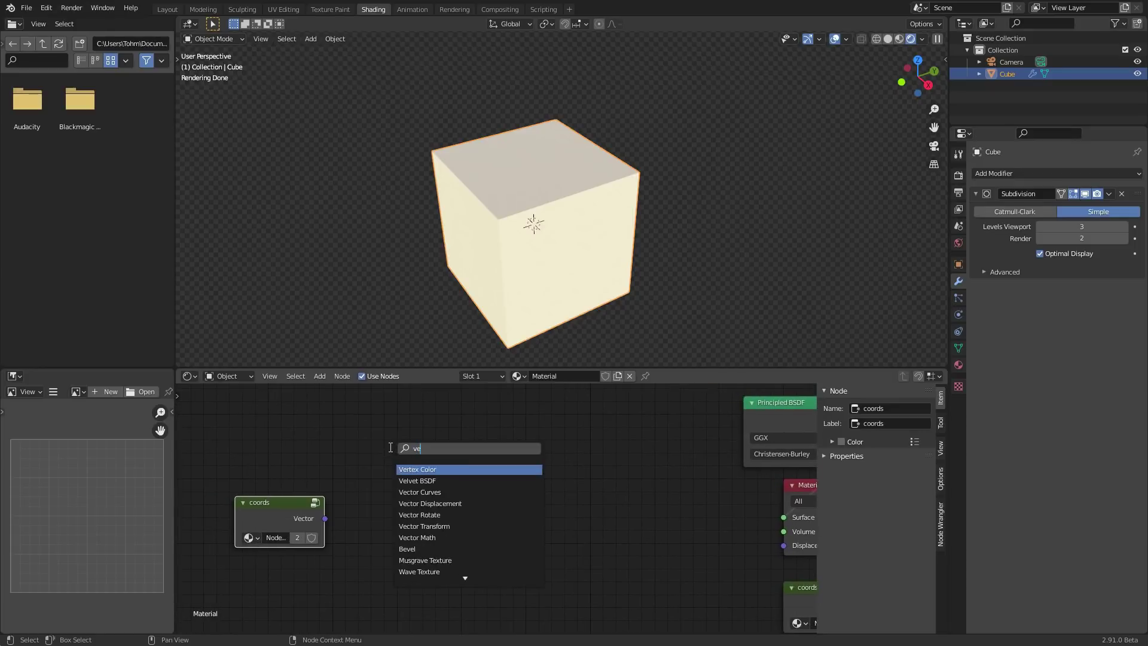
type("ct")
left_click(433, 517)
left_click(420, 503)
right_click_drag(311, 518, 454, 515, "alt")
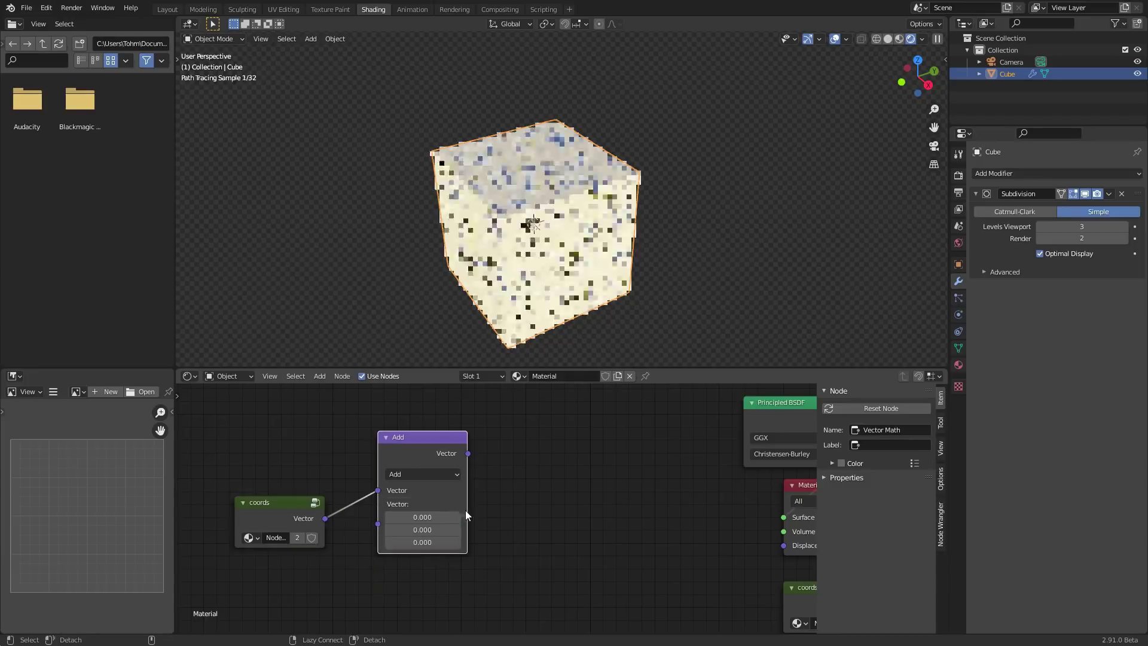
left_click(408, 474)
left_click(402, 299)
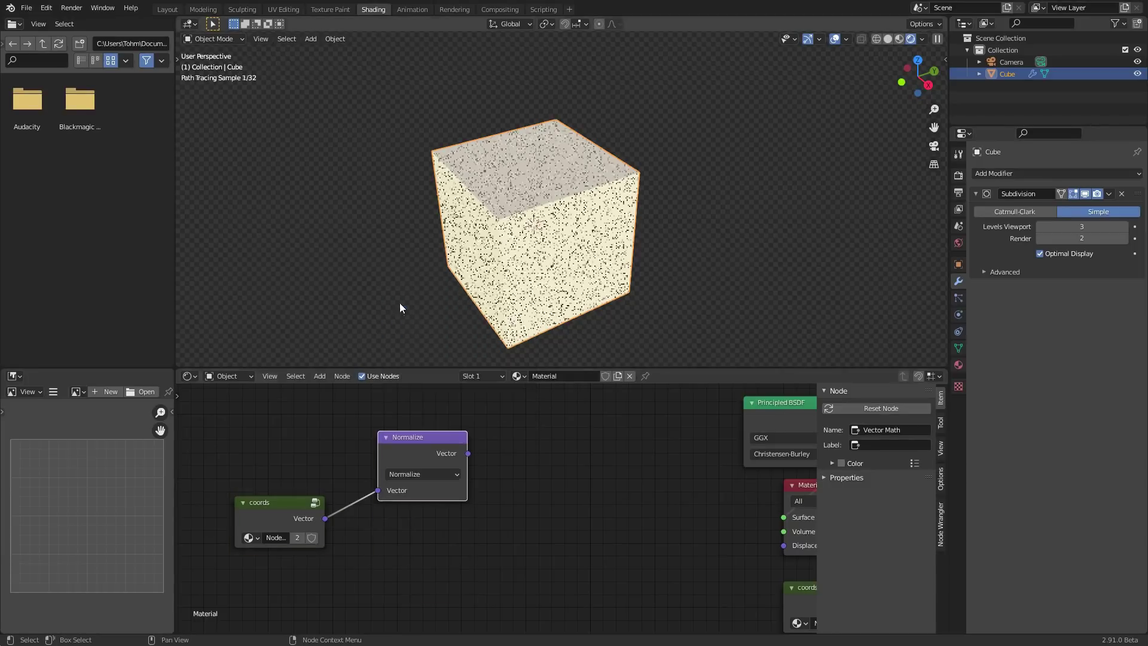
left_click_drag(269, 506, 259, 485)
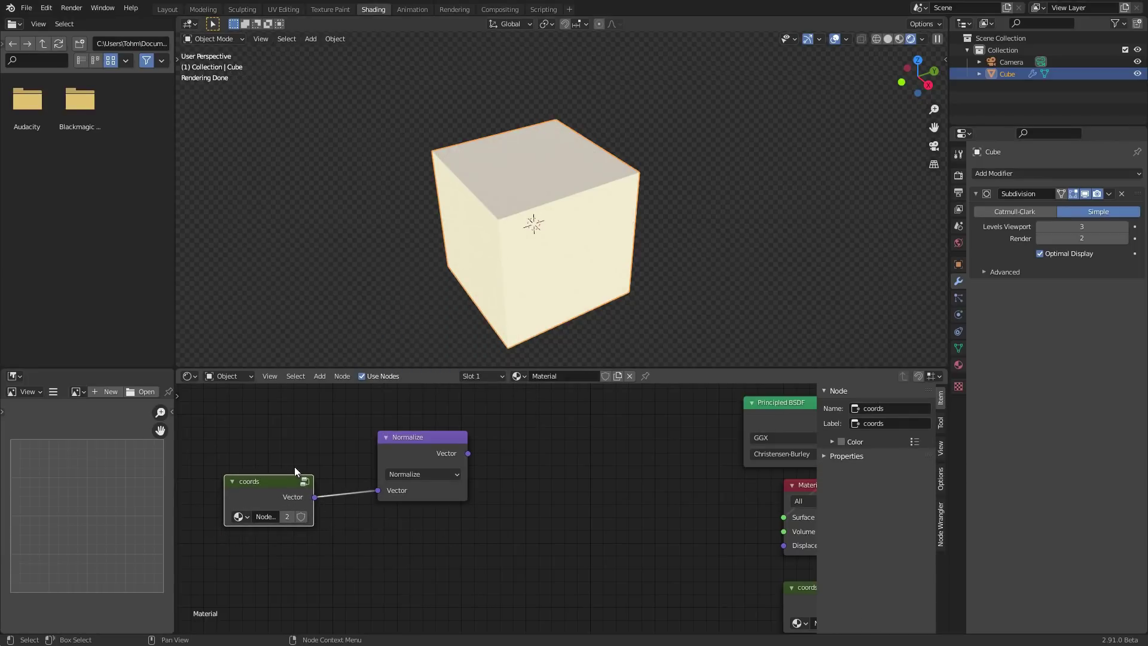
Preview the coords output as the surface colour and connect the Normalize vector to the Material Output's Displacement
left_click(266, 490, "ctrl+shift")
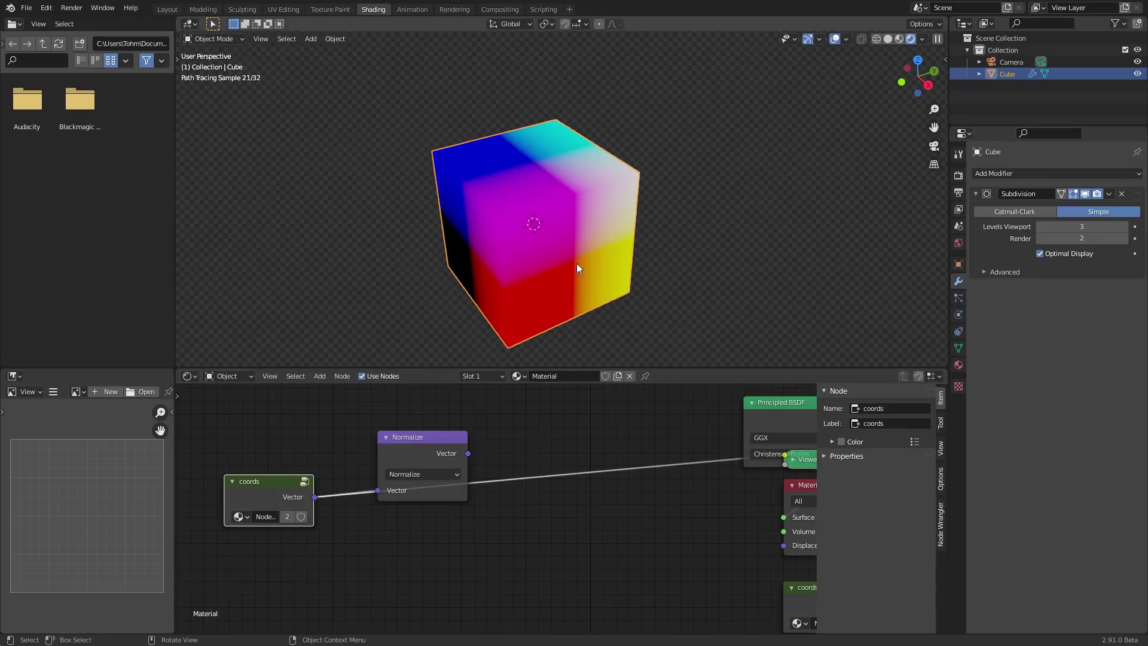
middle_click_drag(461, 129, 562, 193)
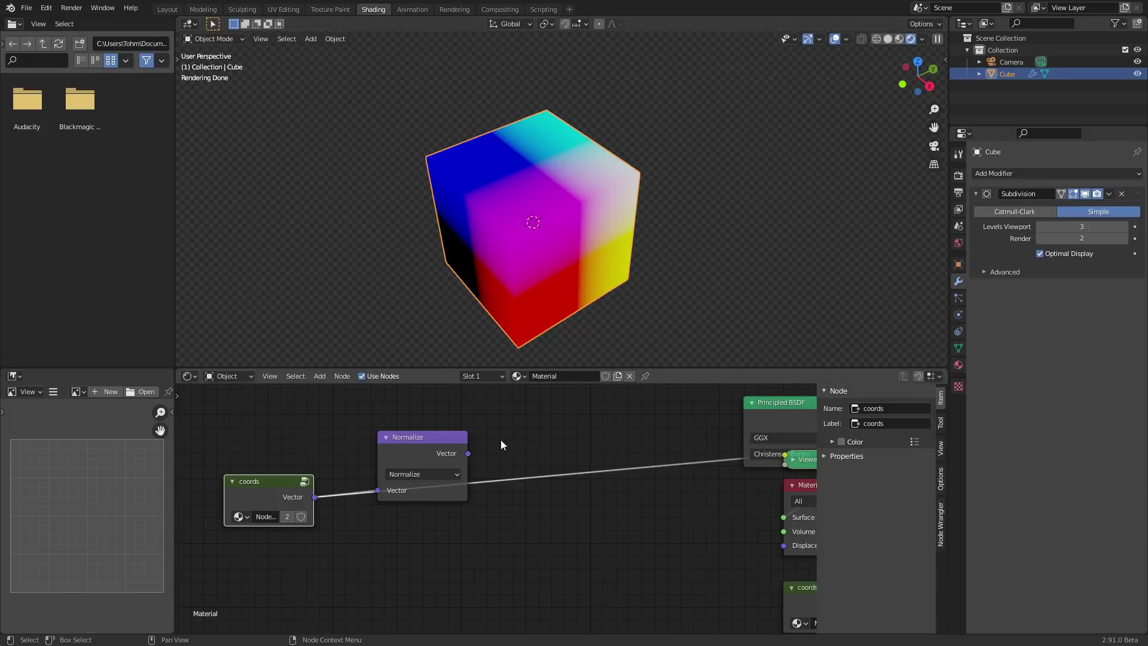
middle_click_drag(487, 451, 406, 447)
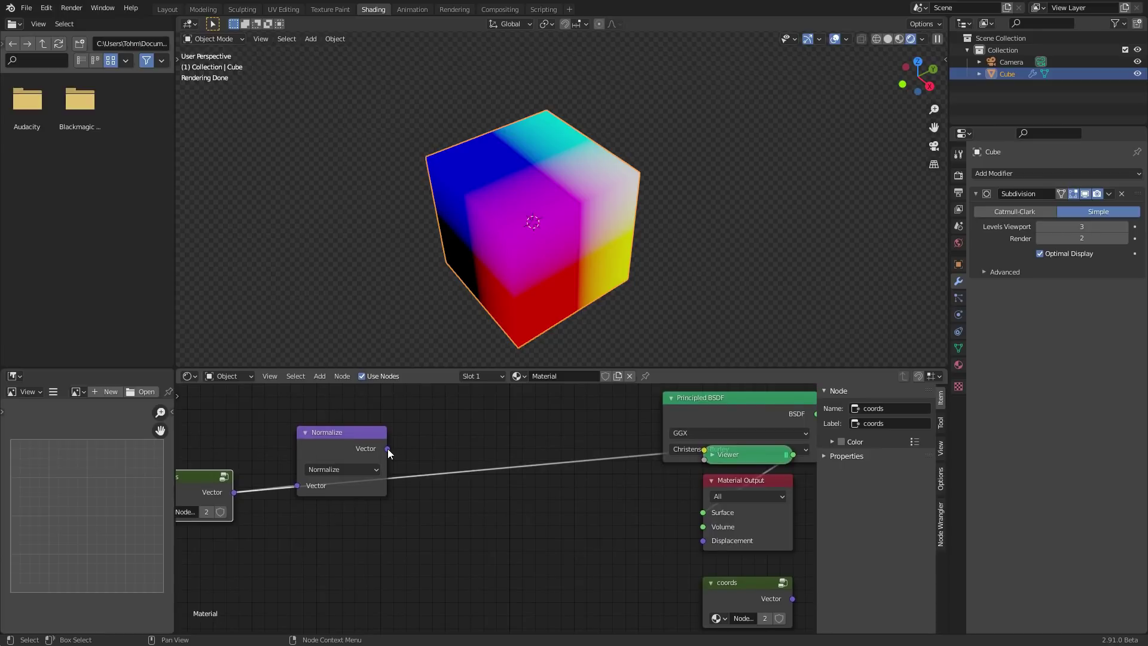
left_click_drag(387, 448, 704, 541)
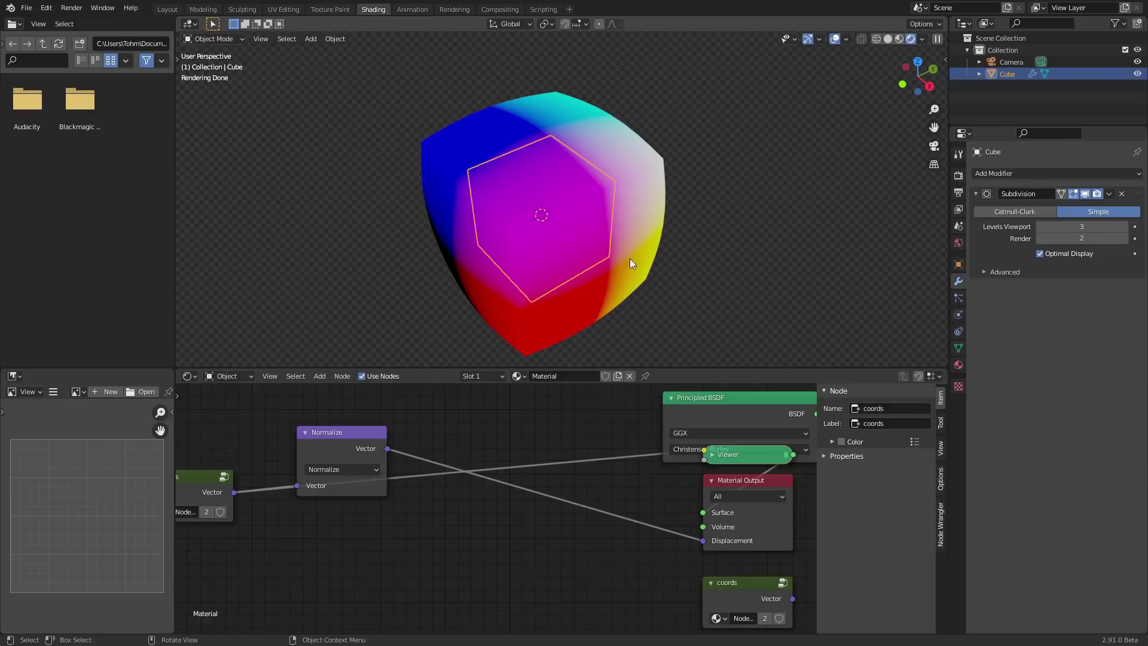
mouse_move(586, 253)
middle_mouse_down()
mouse_move(603, 225)
mouse_move(584, 238)
middle_mouse_up()
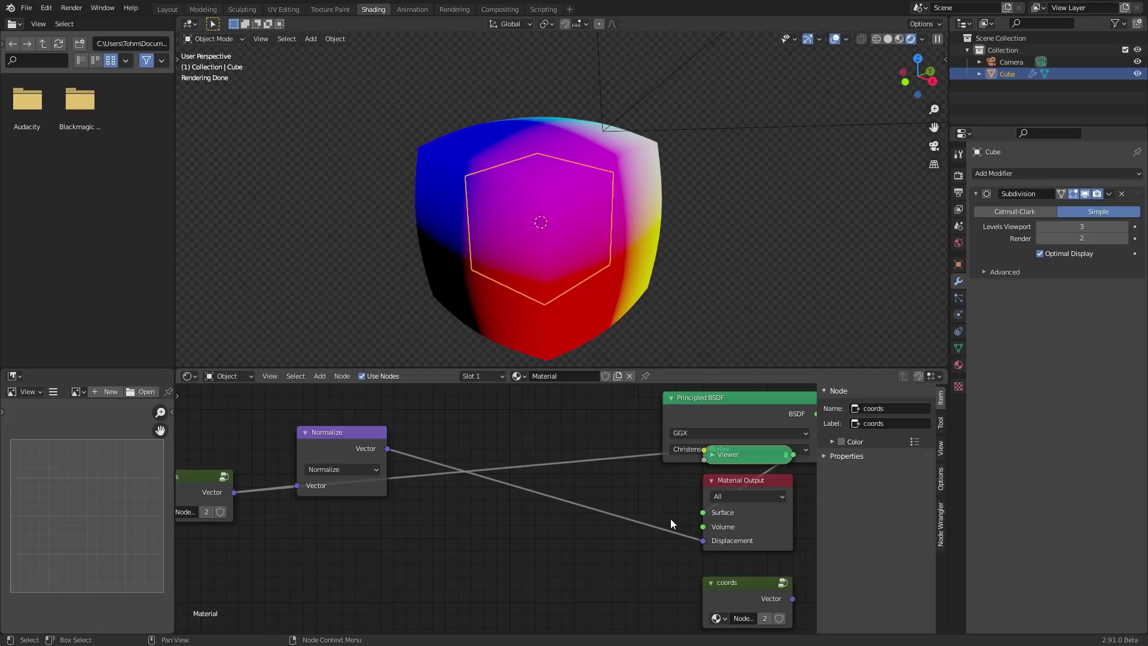
Nudge the coords node level with the Normalize node's Vector input
middle_click_drag(443, 530, 605, 522)
mouse_move(333, 464)
left_mouse_down()
mouse_move(322, 468)
mouse_move(329, 458)
left_mouse_up()
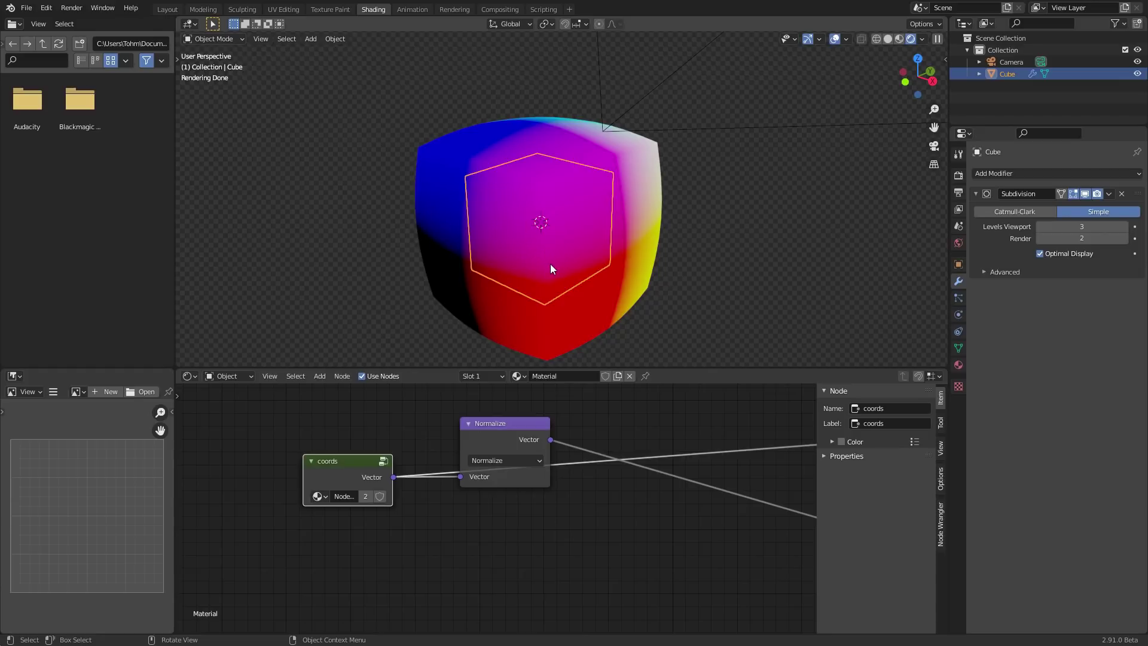
mouse_move(590, 246)
middle_mouse_down()
mouse_move(530, 263)
mouse_move(617, 214)
mouse_move(592, 231)
mouse_move(601, 208)
middle_mouse_up()
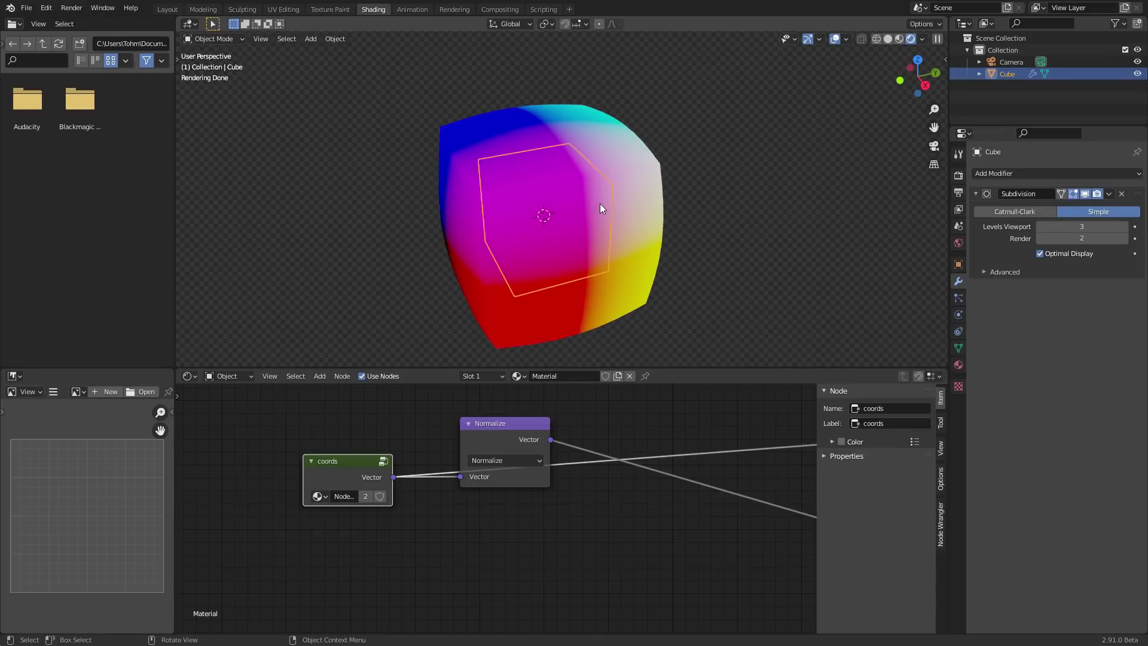
middle_click_drag(593, 427, 569, 437)
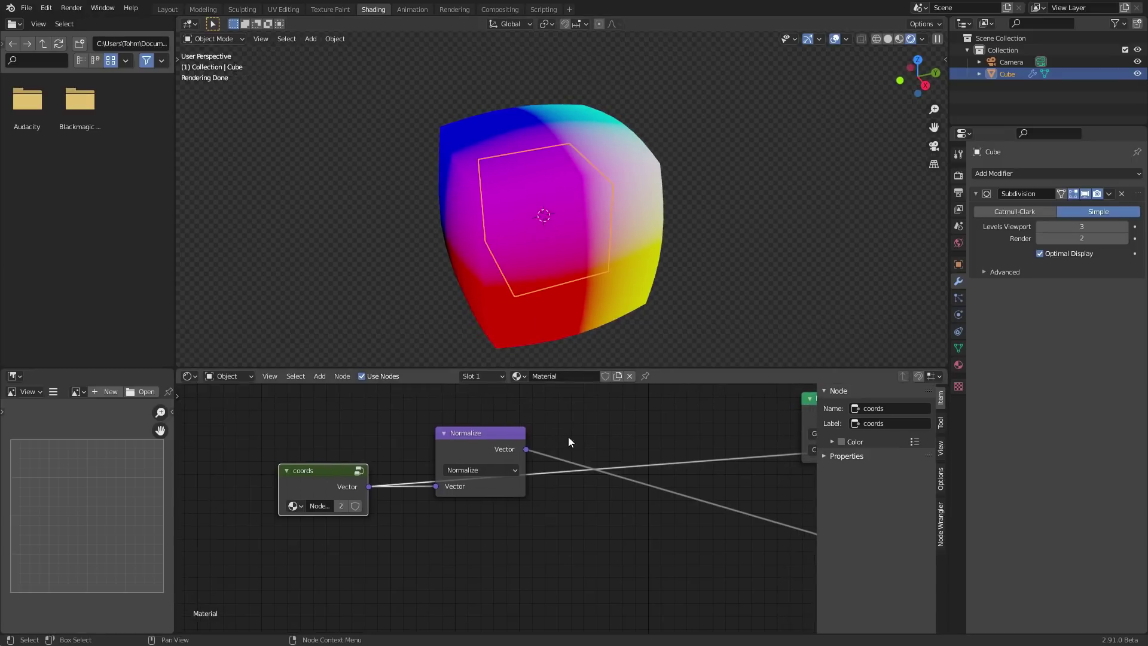
middle_click_drag(537, 476, 373, 480)
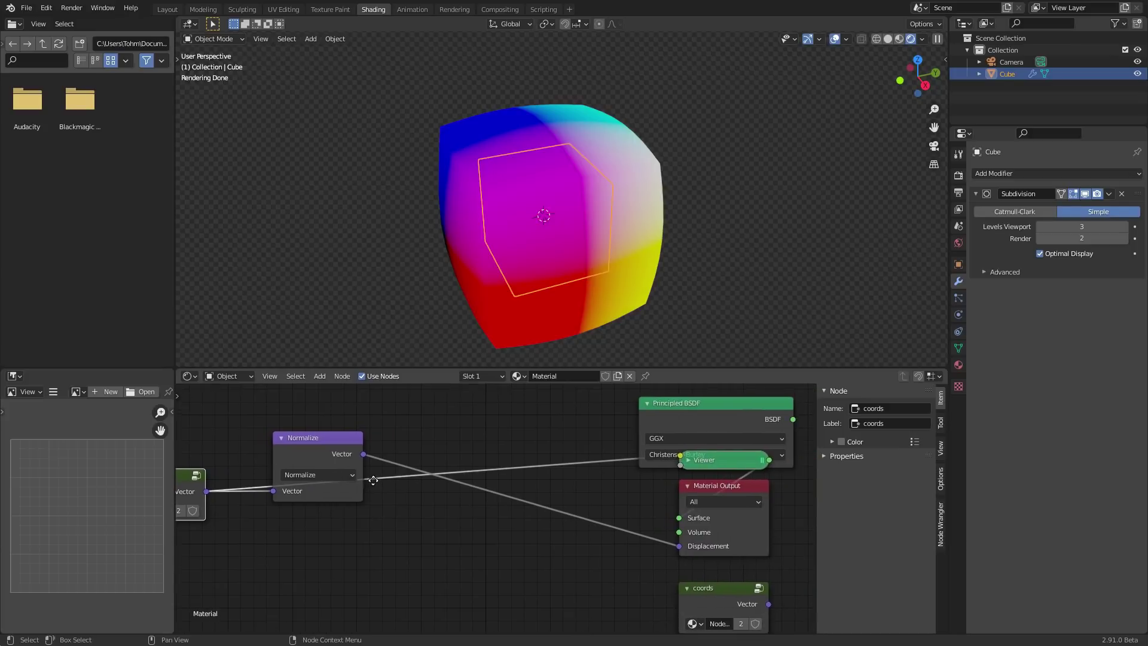
Insert a duplicate of the Normalize node before Displacement, set it to Subtract, and connect the lower coords output to its second input
left_click_drag(330, 446, 324, 439)
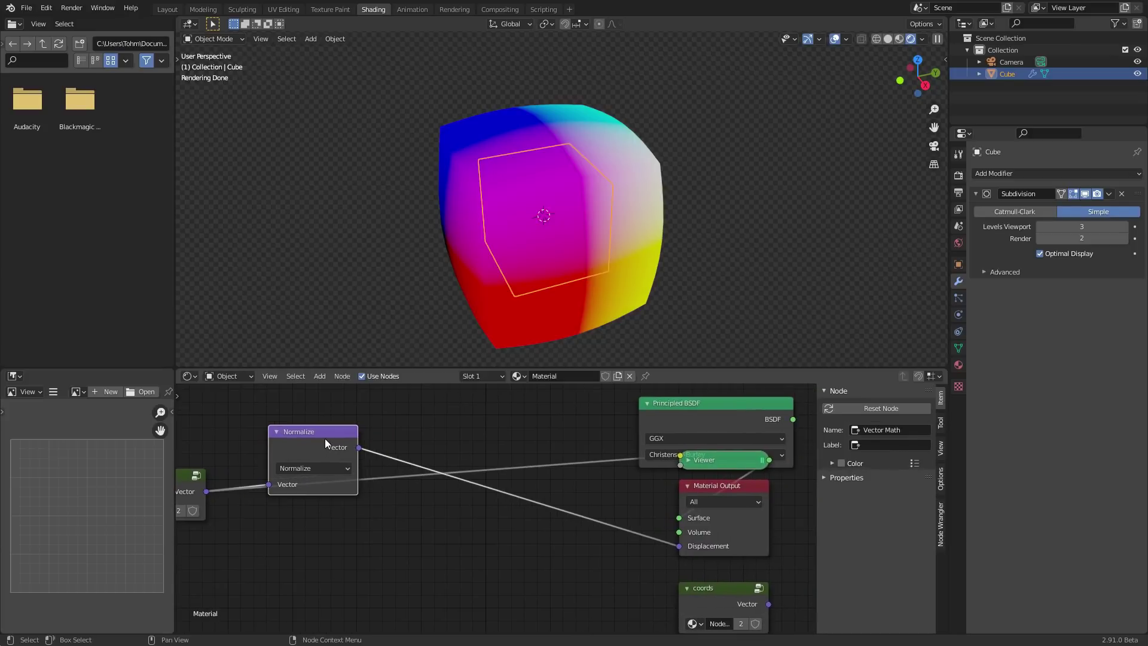
key("shift+d")
left_click(571, 493)
left_click(564, 521)
left_click(564, 494)
middle_click_drag(564, 514, 580, 482)
right_click_drag(744, 569, 552, 537, "alt")
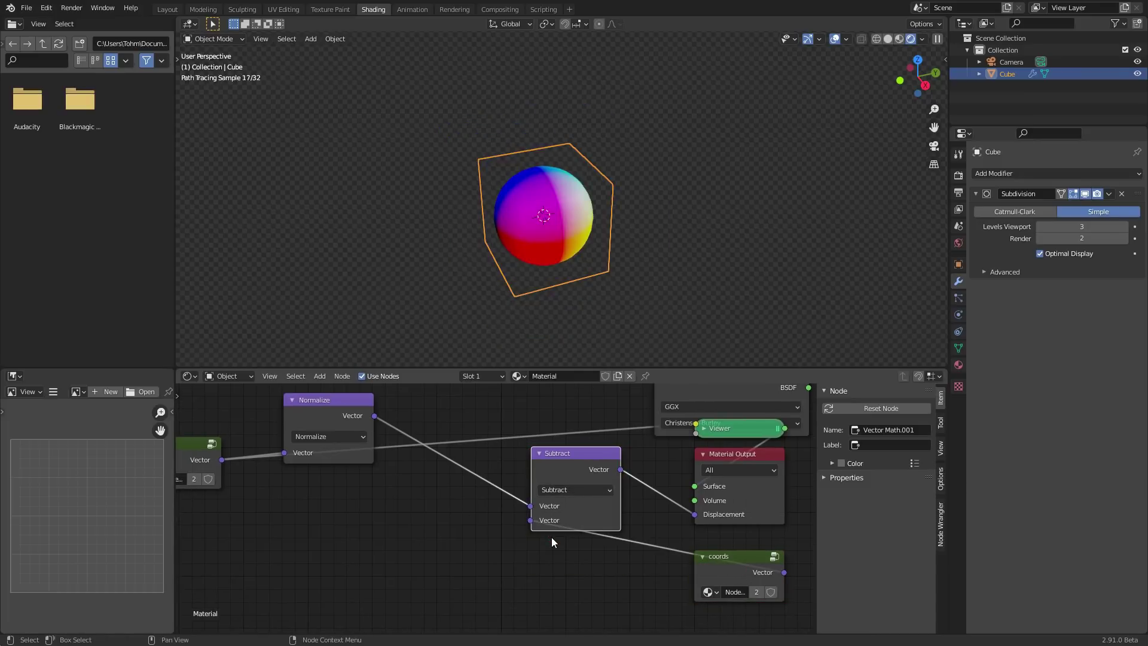
Give the Subtract node a bright green custom colour
scroll(533, 270, "up", 3)
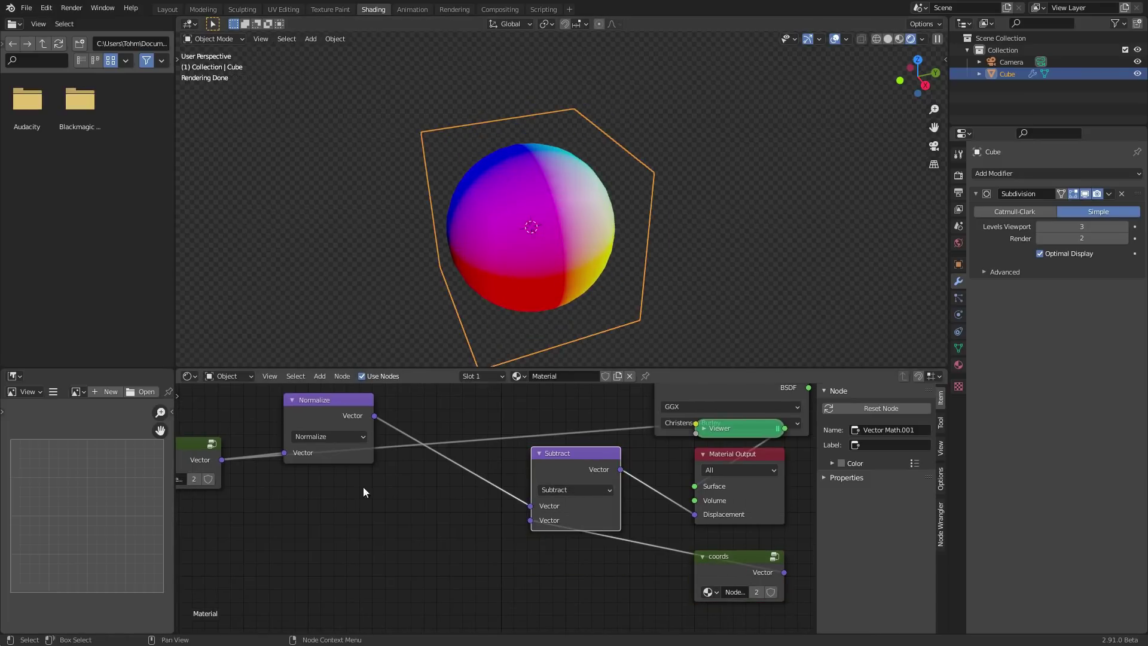
middle_click_drag(295, 496, 407, 557)
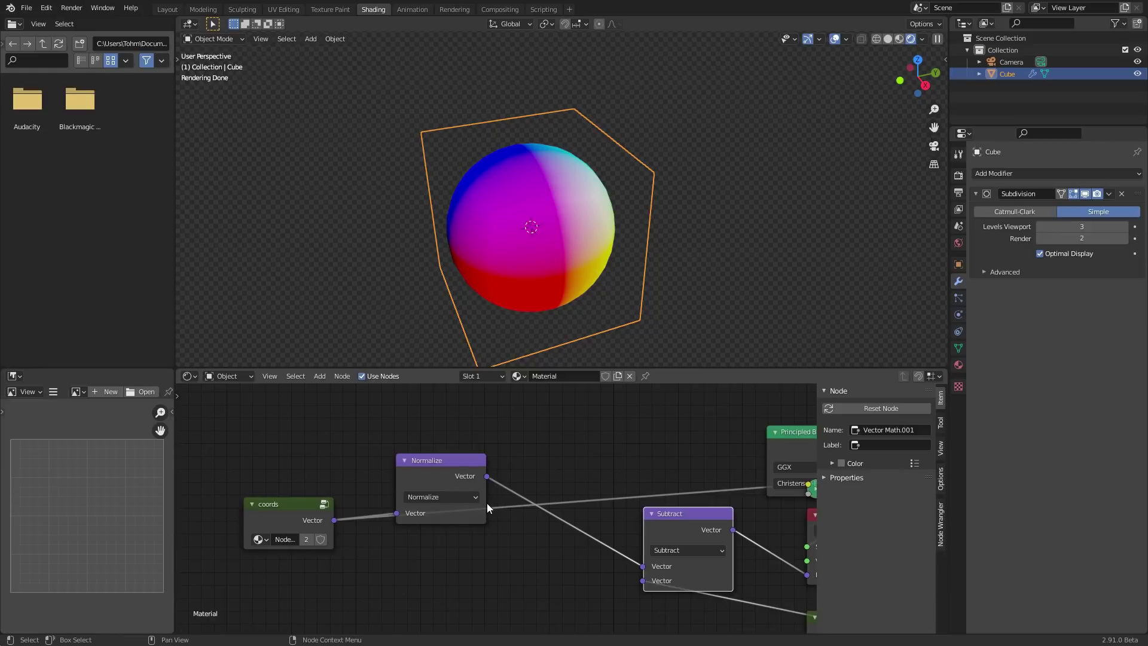
middle_click_drag(594, 492, 384, 457)
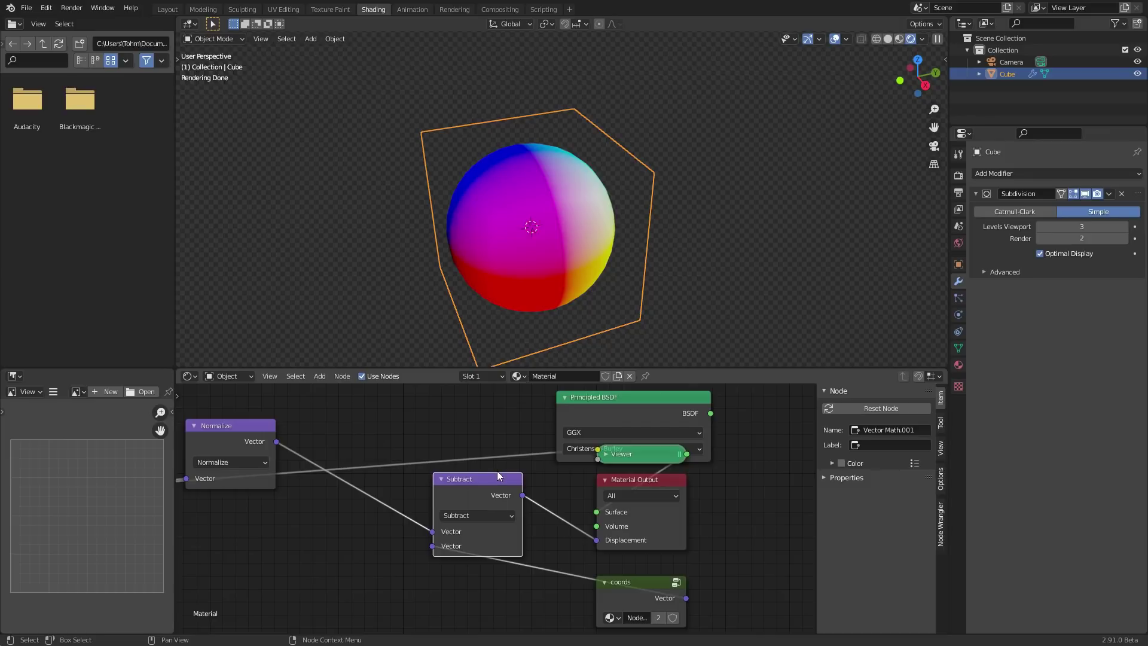
scroll(477, 487, "down", 1)
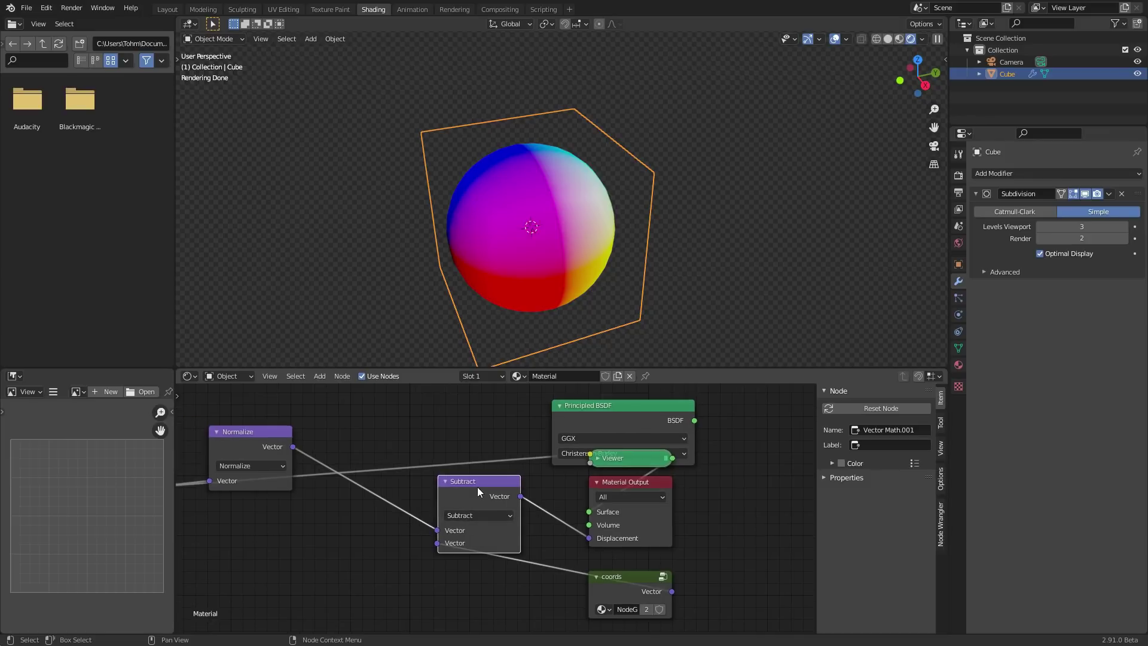
left_click(842, 463)
left_click(852, 464)
left_click(875, 480)
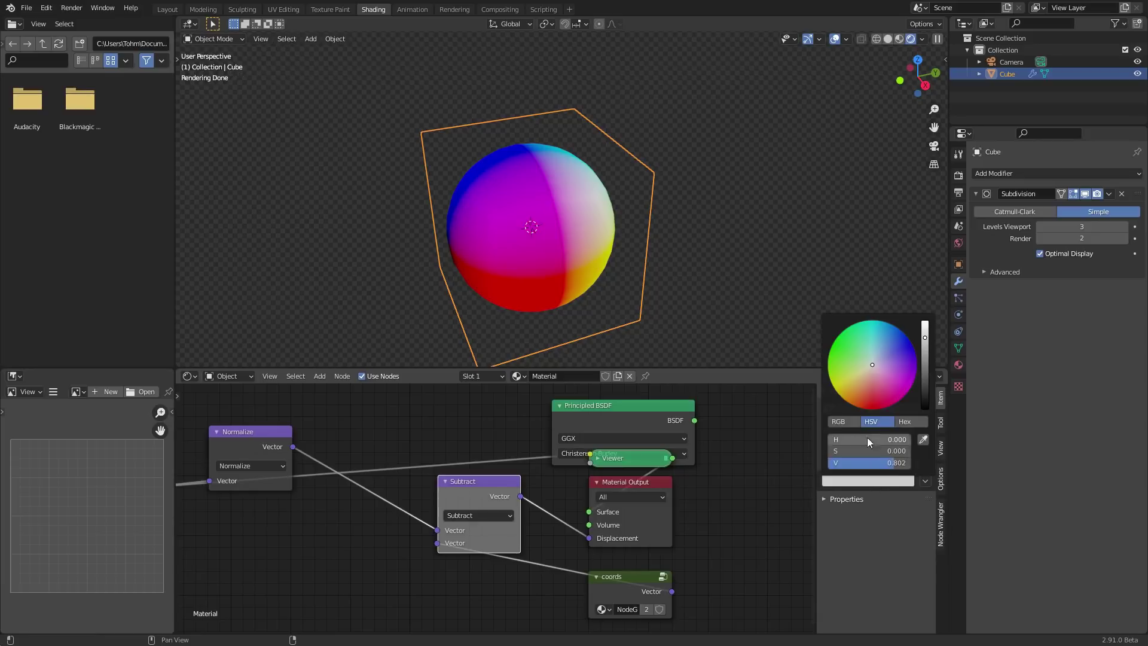
left_click_drag(867, 390, 830, 357)
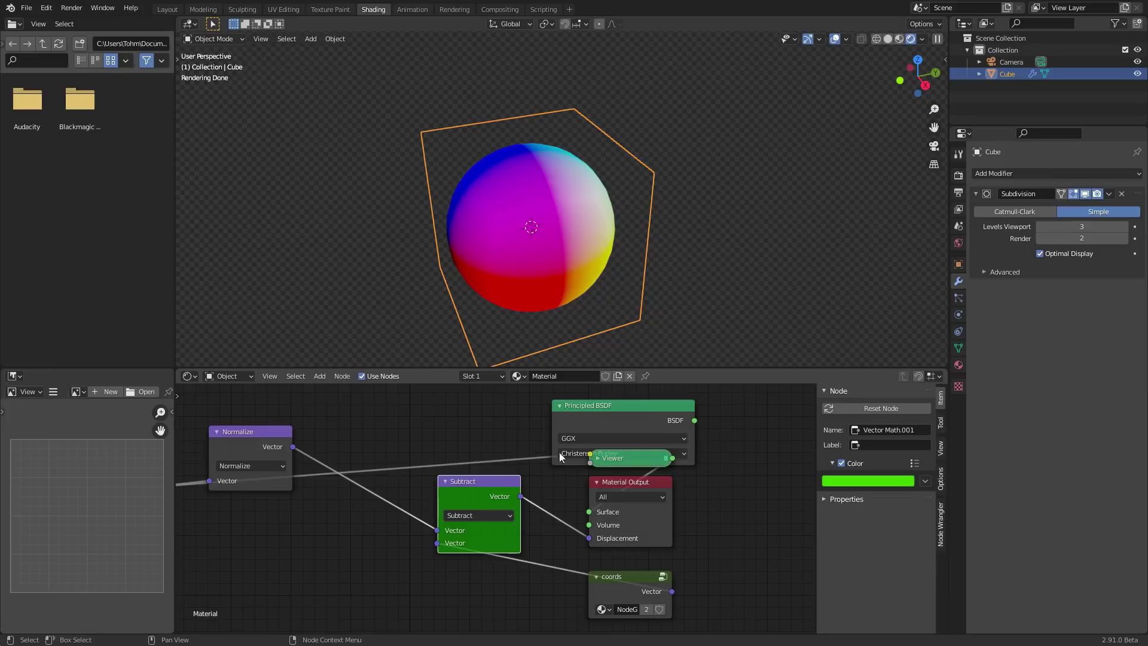
Move the original coords and Normalize nodes further left, away from the Subtract node
scroll(428, 558, "down", 3)
middle_click_drag(321, 531, 483, 550)
left_click_drag(478, 580, 351, 503)
key("g")
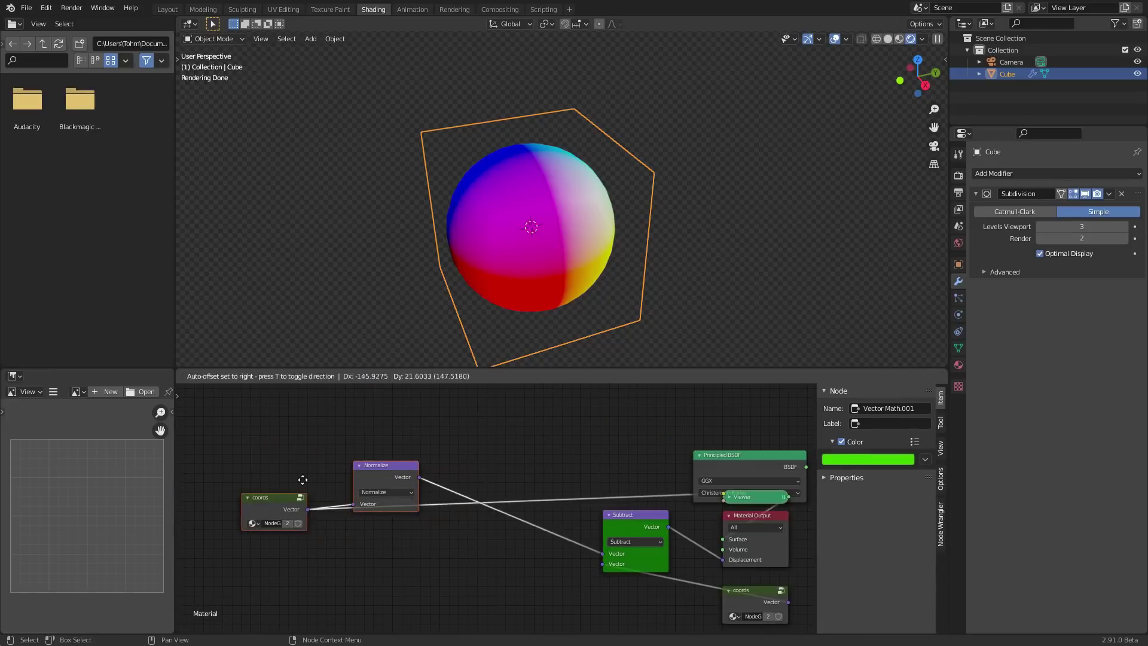
left_click(285, 480)
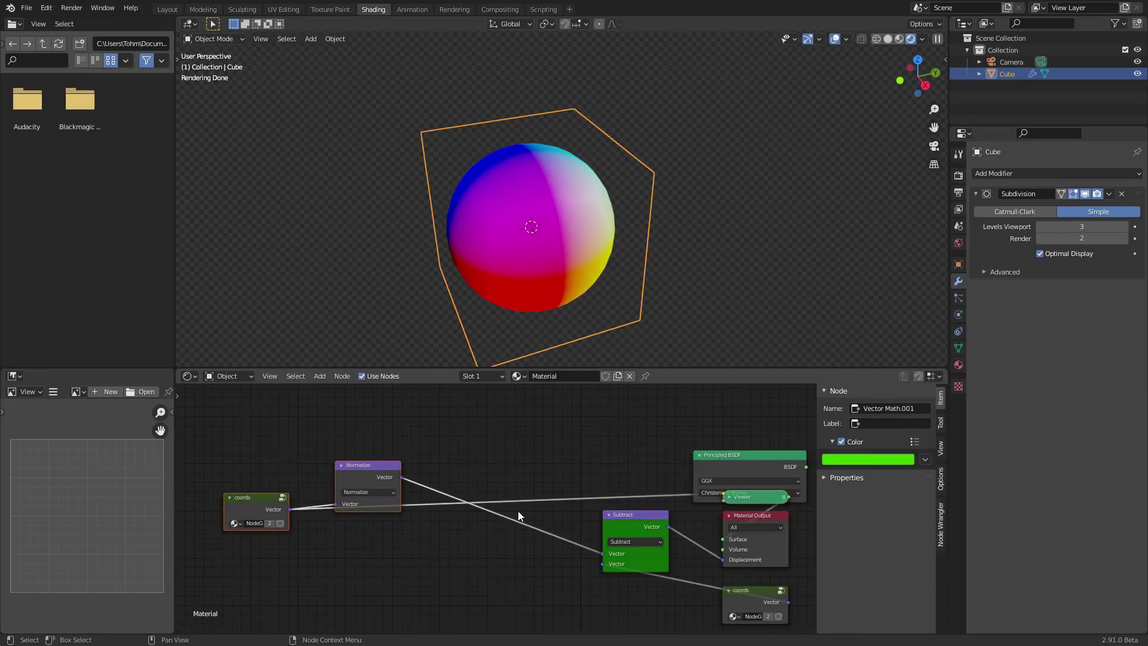
Place the second coords node directly beneath Subtract and shift both closer to the Material Output
middle_click_drag(553, 506, 431, 463)
scroll(496, 518, "up", 1)
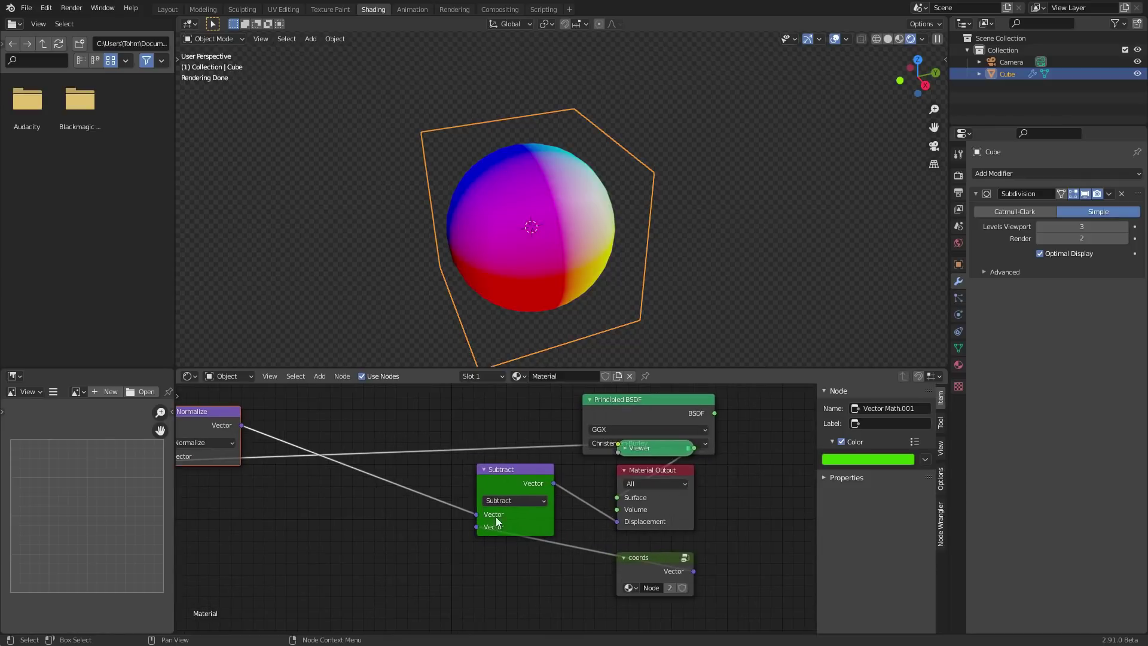
left_click_drag(641, 564, 511, 559)
left_click_drag(600, 592, 484, 515)
key("g")
left_click(523, 524)
Lower the Normalize node level with Subtract and return the material surface to the Principled BSDF
middle_click_drag(355, 480, 568, 525)
left_click_drag(404, 475, 412, 544)
middle_click_drag(597, 508, 376, 507)
left_click(623, 454, "ctrl+shift")
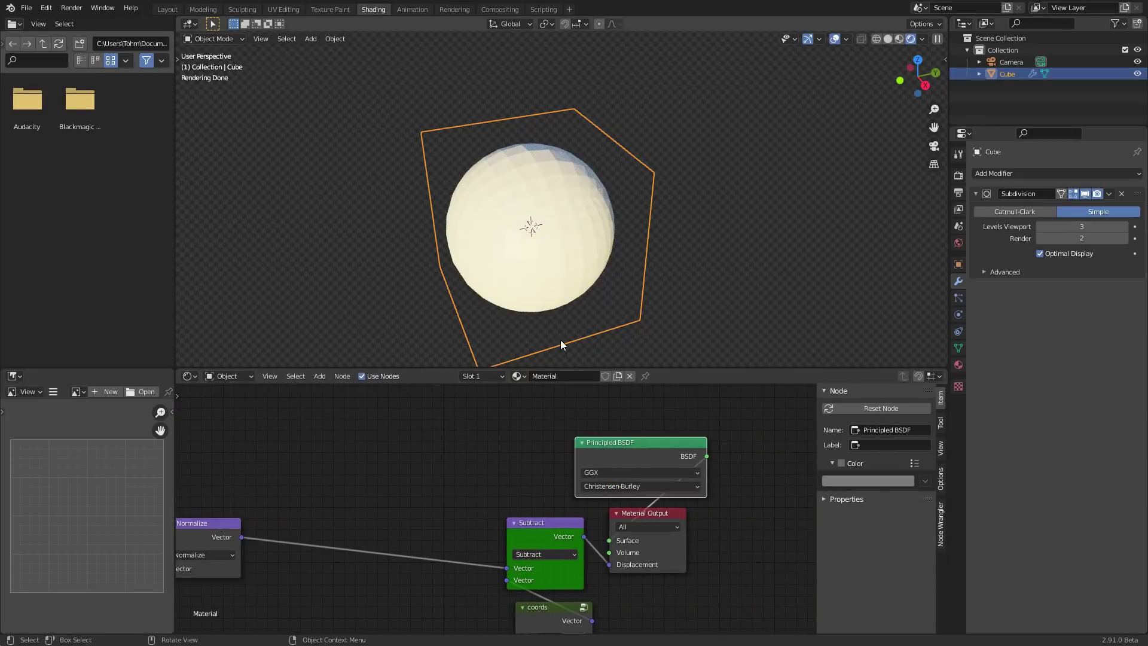
Save the file and shade the cube smooth
key("ctrl+s")
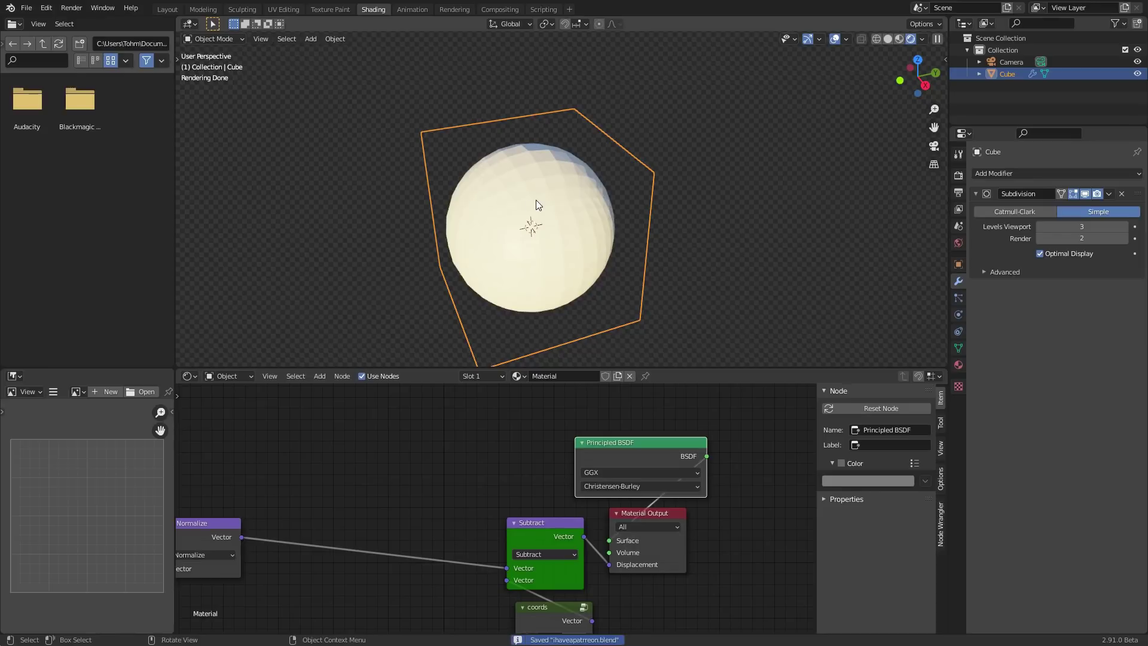
right_click(536, 200)
left_click(535, 200)
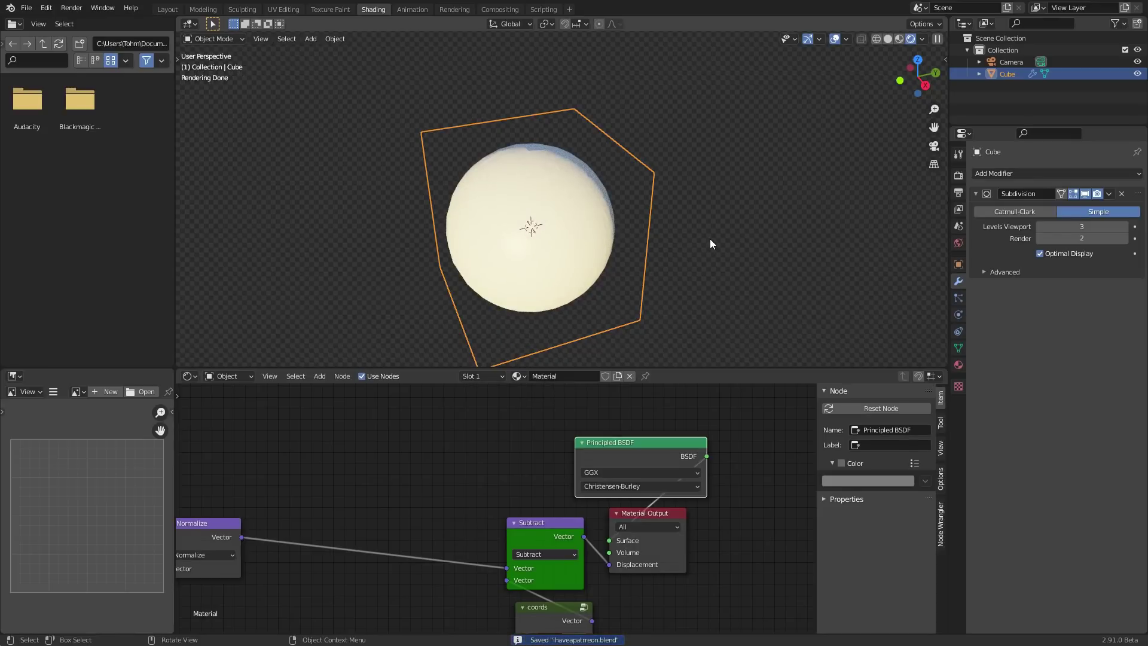
Switch the Cycles feature set to Experimental and enable Adaptive Subdivision on the cube's Subdivision modifier
mouse_move(525, 192)
middle_mouse_down()
mouse_move(555, 221)
mouse_move(532, 203)
middle_mouse_up()
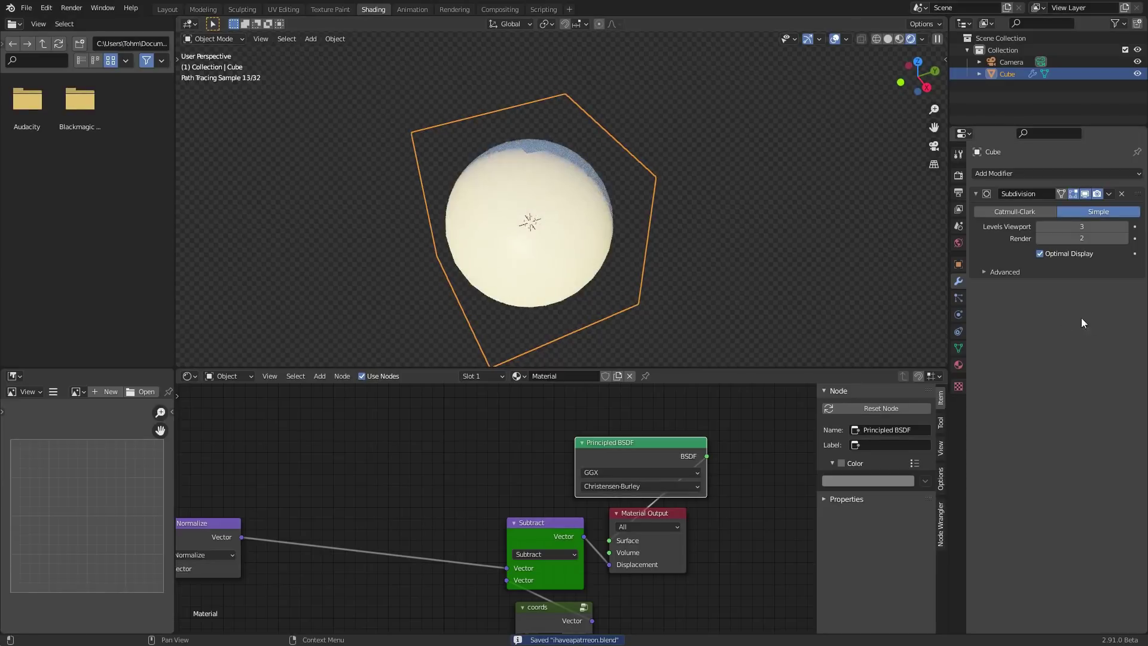
left_click(960, 174)
left_click(1060, 189)
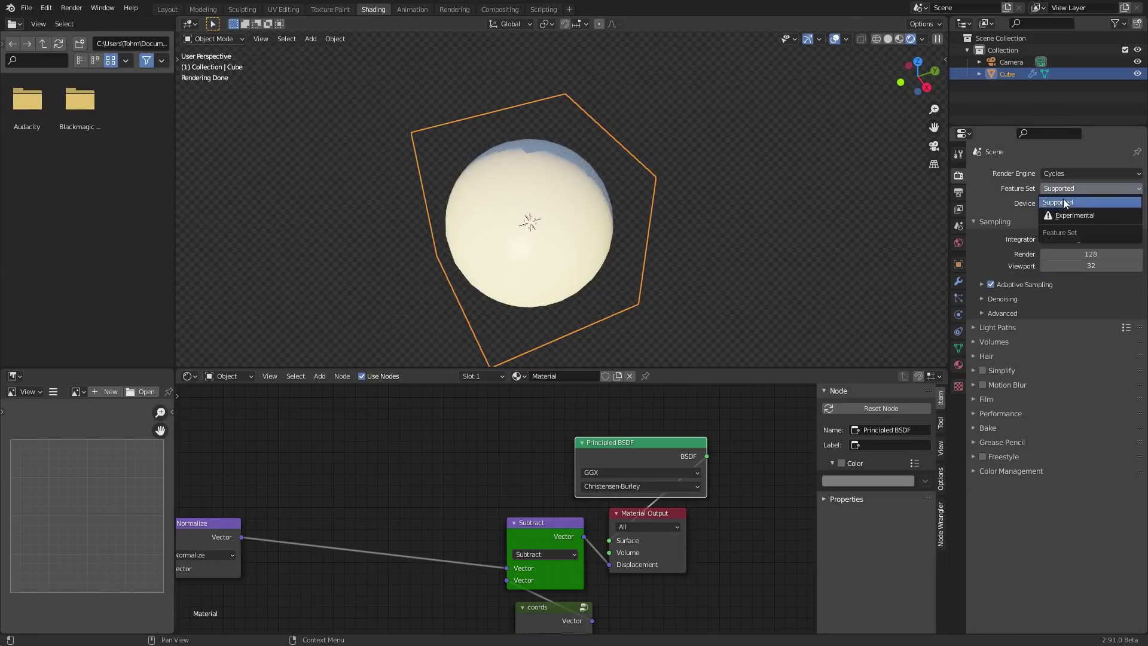
left_click(1067, 214)
left_click(958, 281)
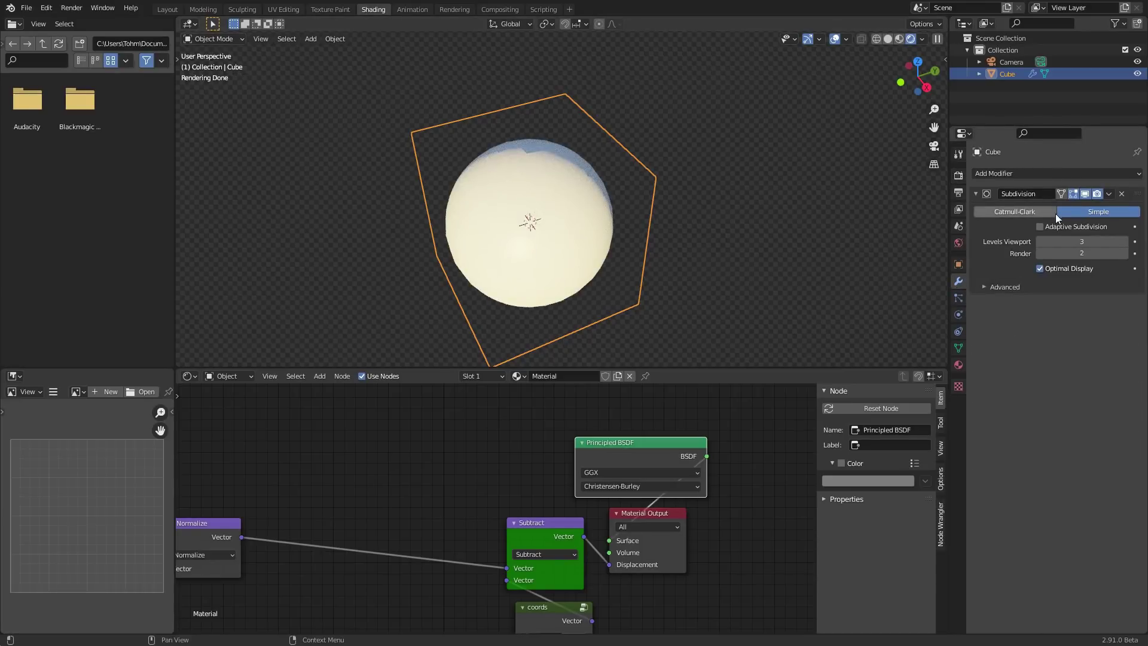
left_click(1040, 227)
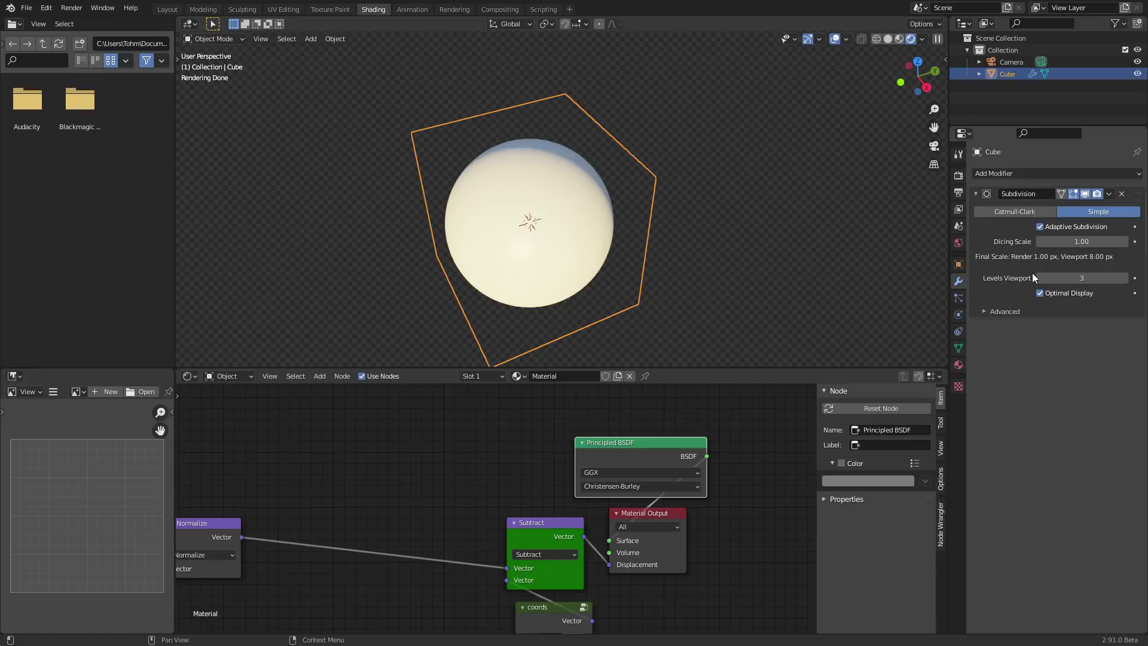
Set the Subdivision modifier's viewport levels to 1
middle_click_drag(482, 196, 594, 220)
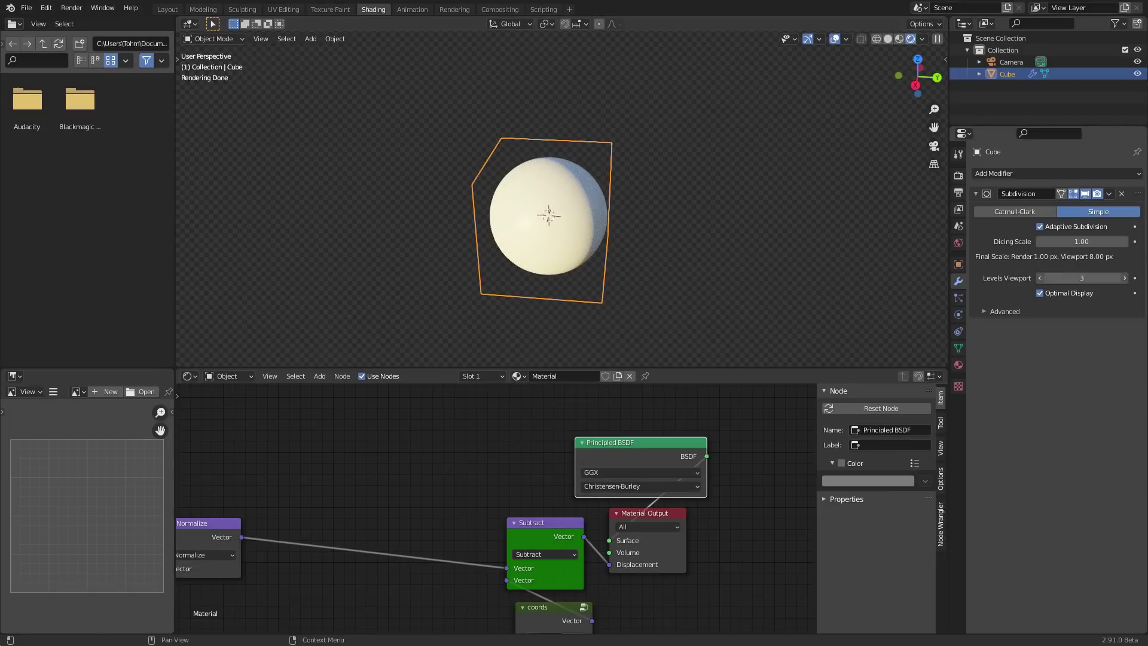
left_click(1041, 278)
left_click(1040, 278)
Move Normalize up beside the original coords node and insert a duplicate of it before Subtract, set to Multiply
scroll(472, 158, "up", 1)
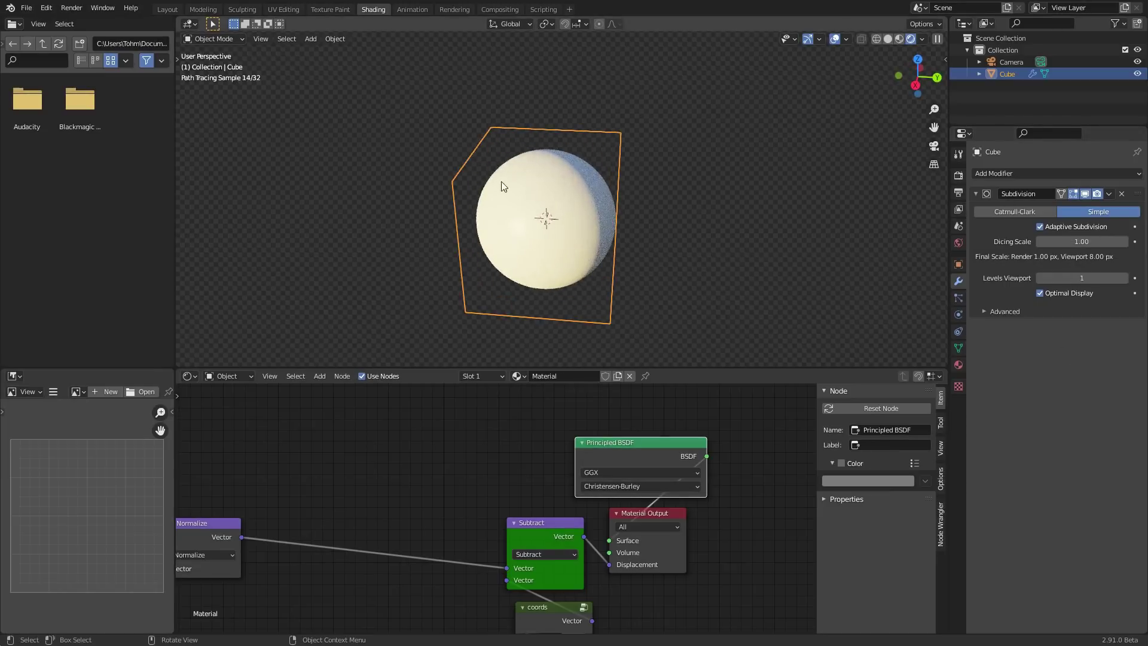
middle_click_drag(531, 209, 551, 197)
middle_click_drag(374, 457, 589, 409)
left_click_drag(412, 472, 361, 434)
key("shift+d")
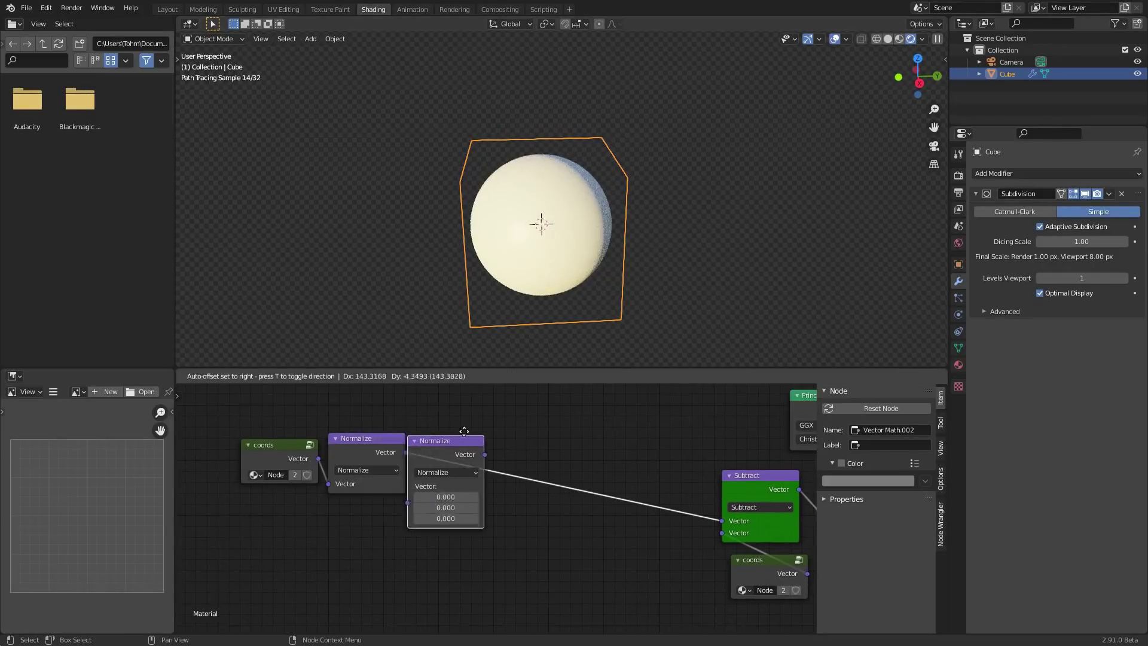
left_click(467, 429)
left_click(486, 473)
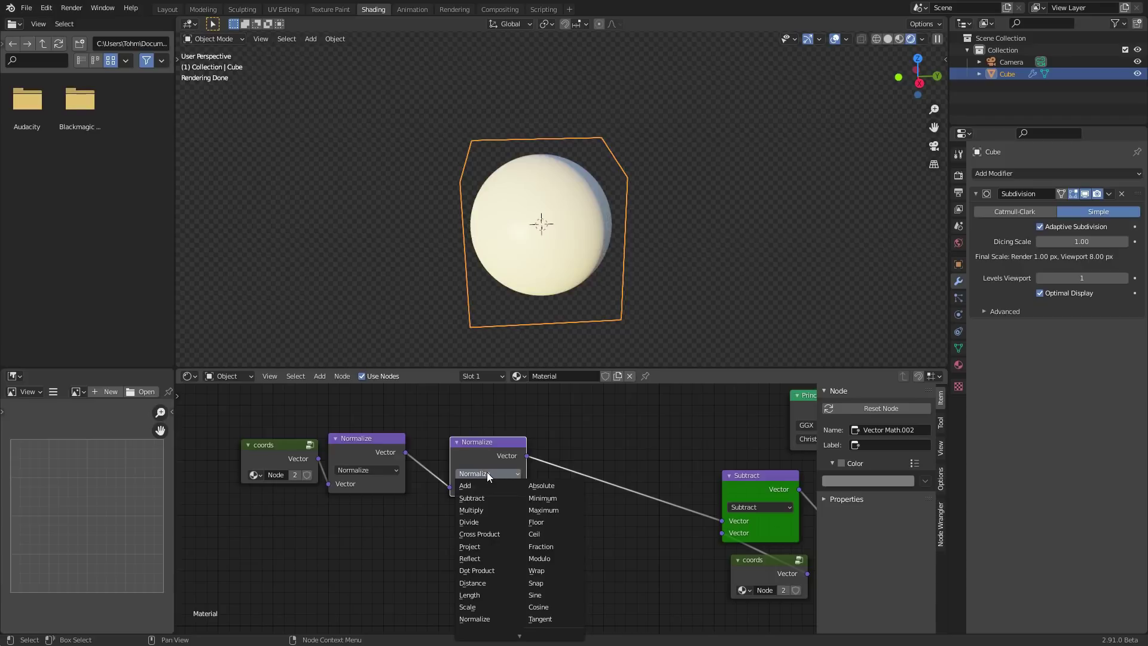
key("m")
left_click_drag(482, 452, 471, 439)
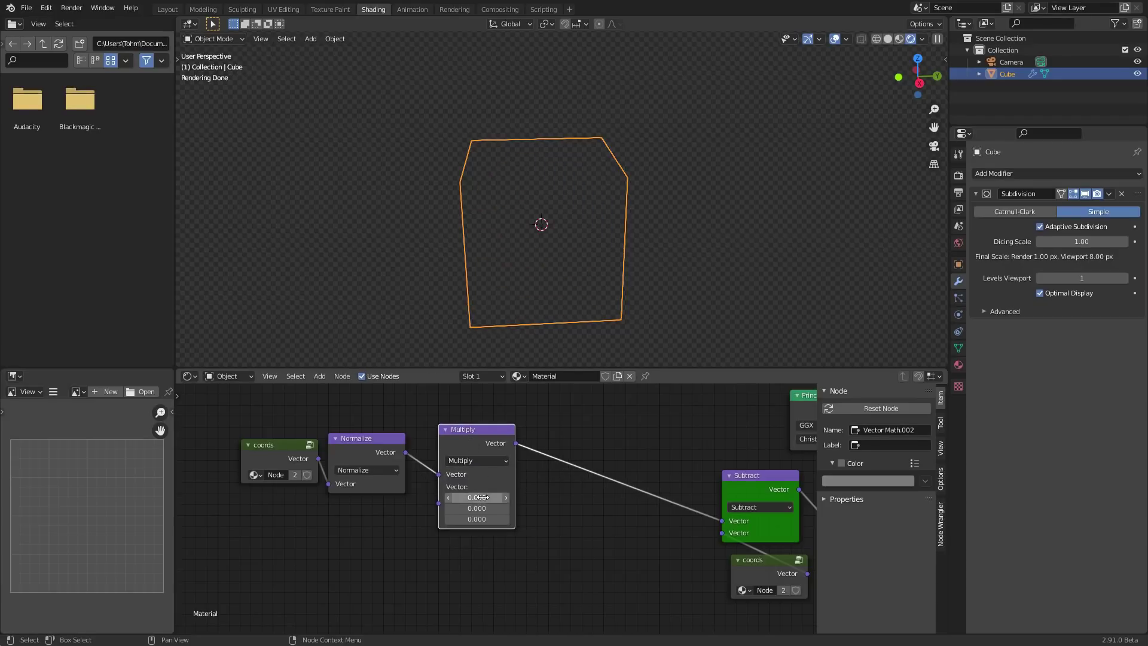
Set all three components of the Multiply node's second vector to 1
left_click_drag(483, 498, 482, 519)
type("1")
key("Return")
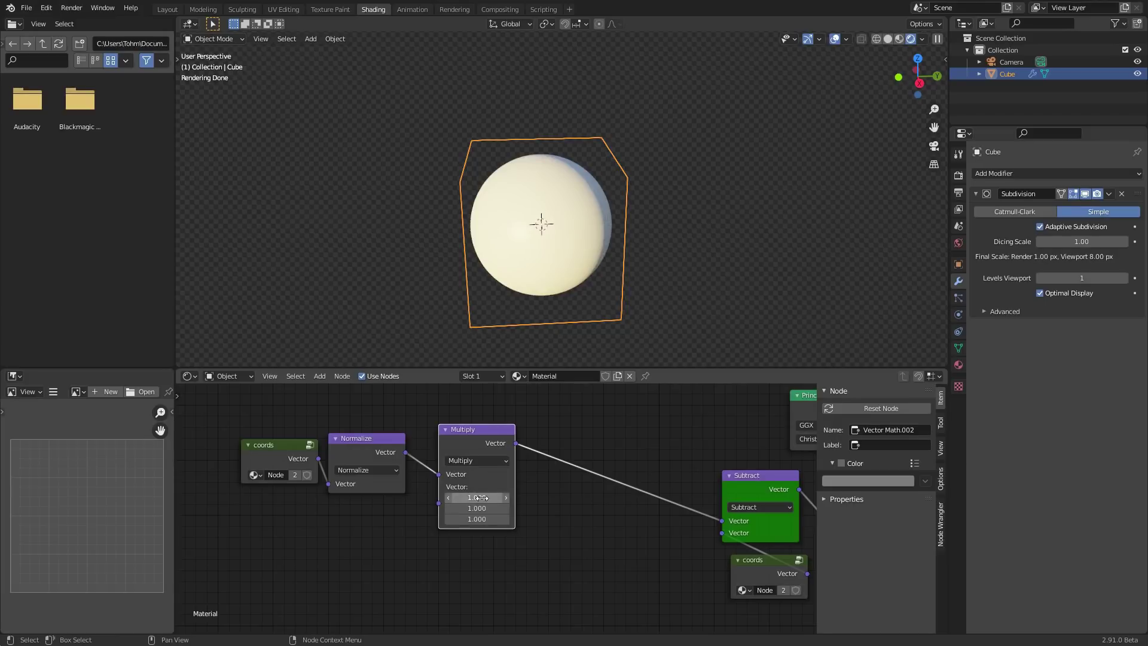
Stretch the shape along X by setting the Multiply node's X value to 2
left_click_drag(482, 498, 546, 498)
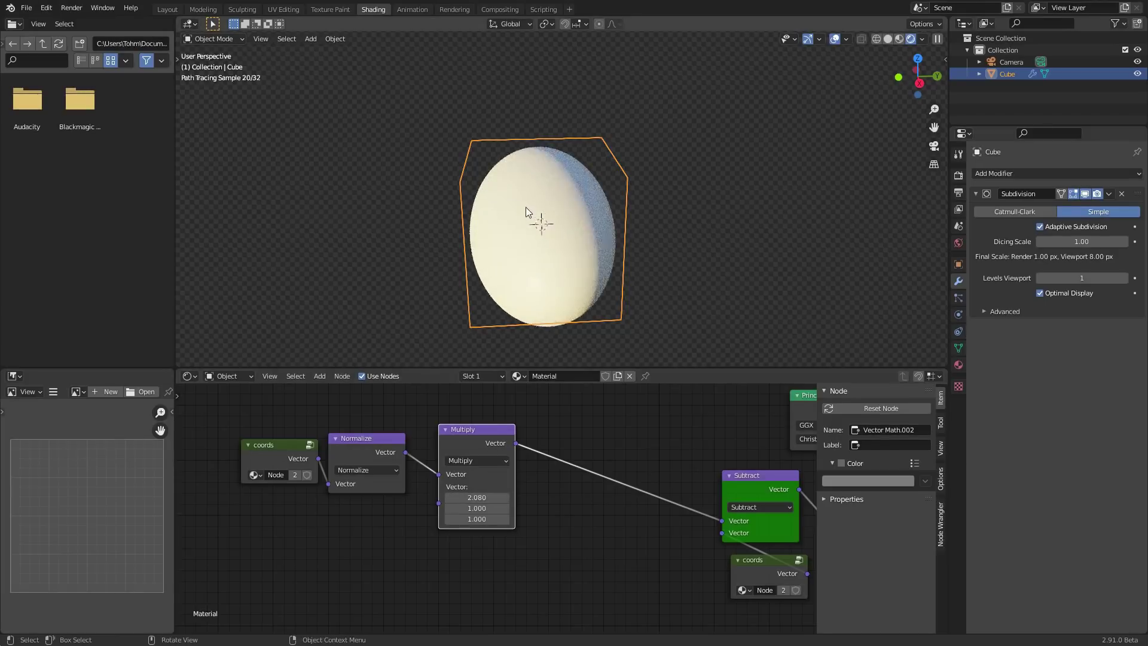
middle_click_drag(525, 207, 638, 232)
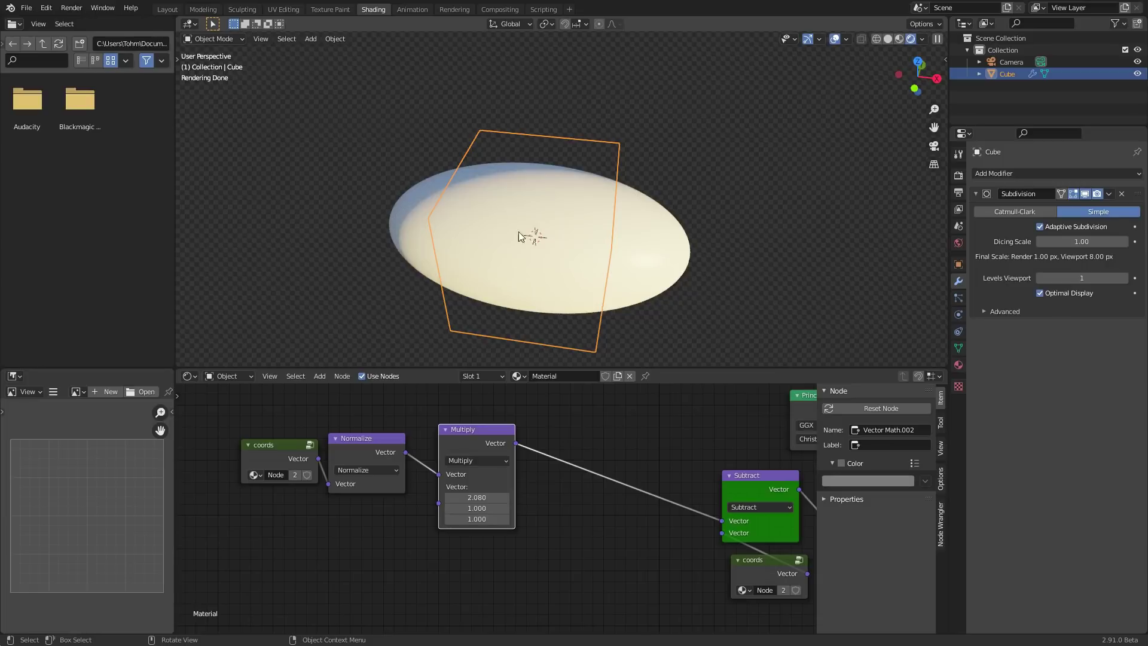
double_click(455, 499)
type("2")
key("Return")
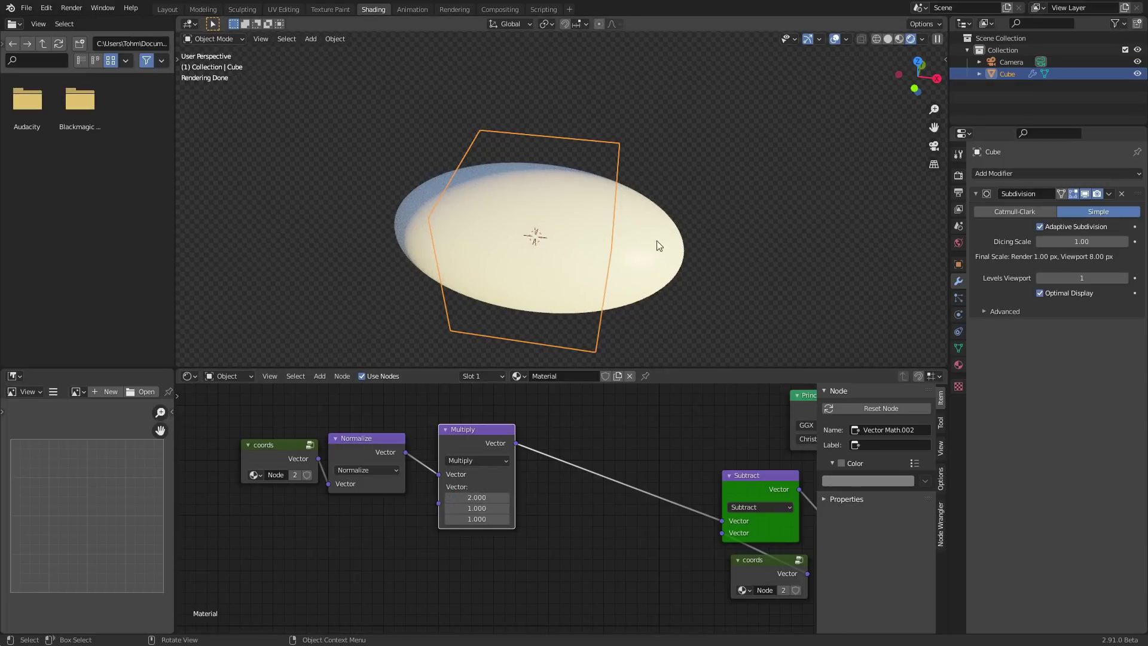
Move the original coords, Normalize and Multiply nodes together further left and slightly down, and save the file
middle_click_drag(534, 462, 621, 453)
left_click_drag(664, 501, 356, 408)
key("g")
left_click(397, 502)
middle_click_drag(534, 205, 583, 225)
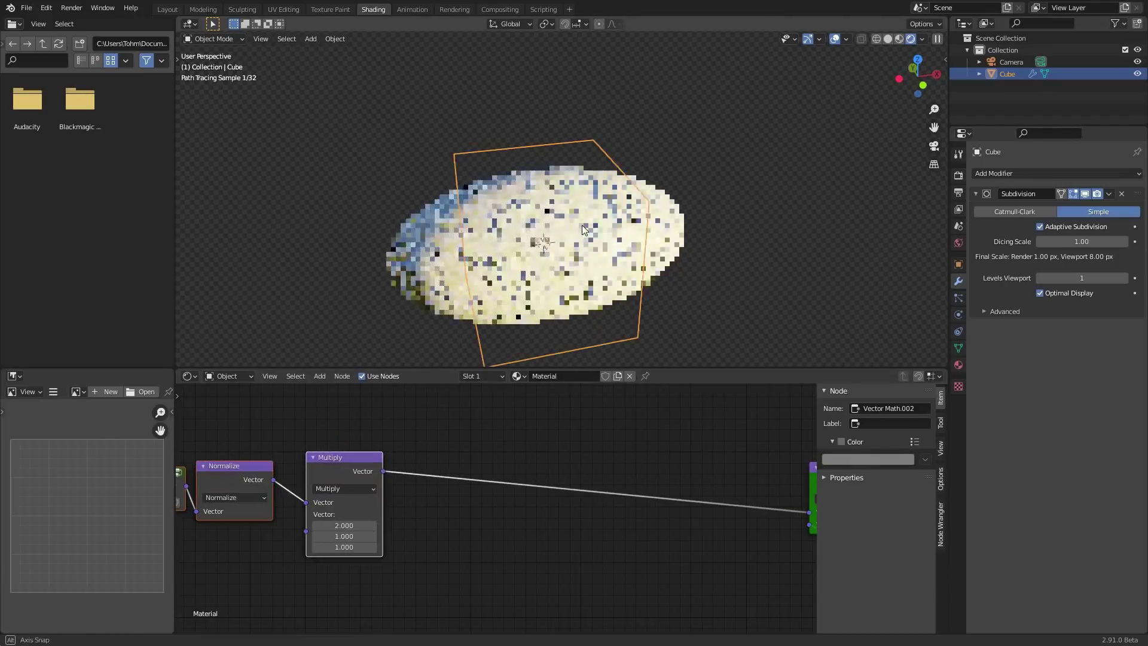
key("ctrl+s")
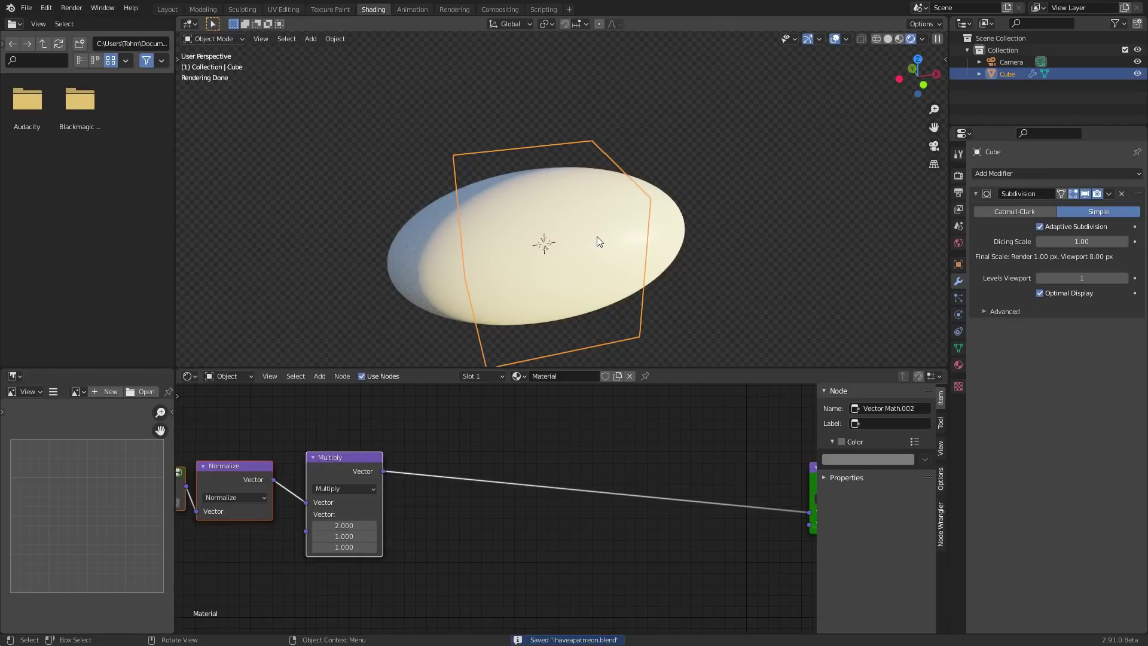
Choose OptiX as the Cycles render device in the system preferences, and close the preferences
left_click(31, 8)
mouse_move(44, 8)
left_click(92, 180)
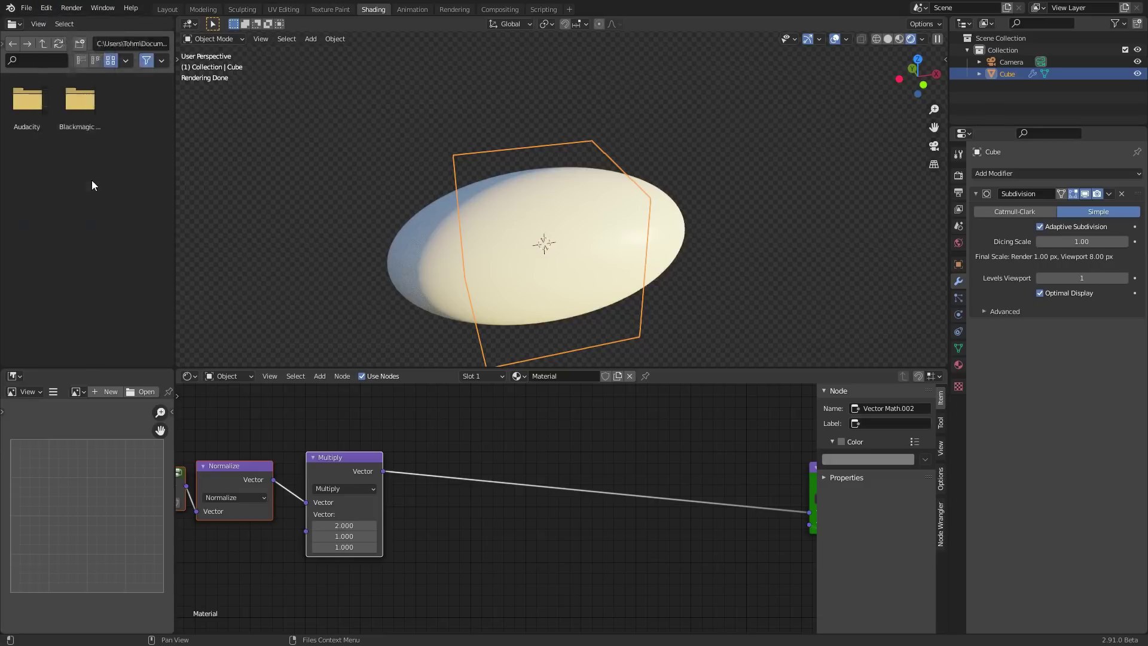
left_click(256, 70)
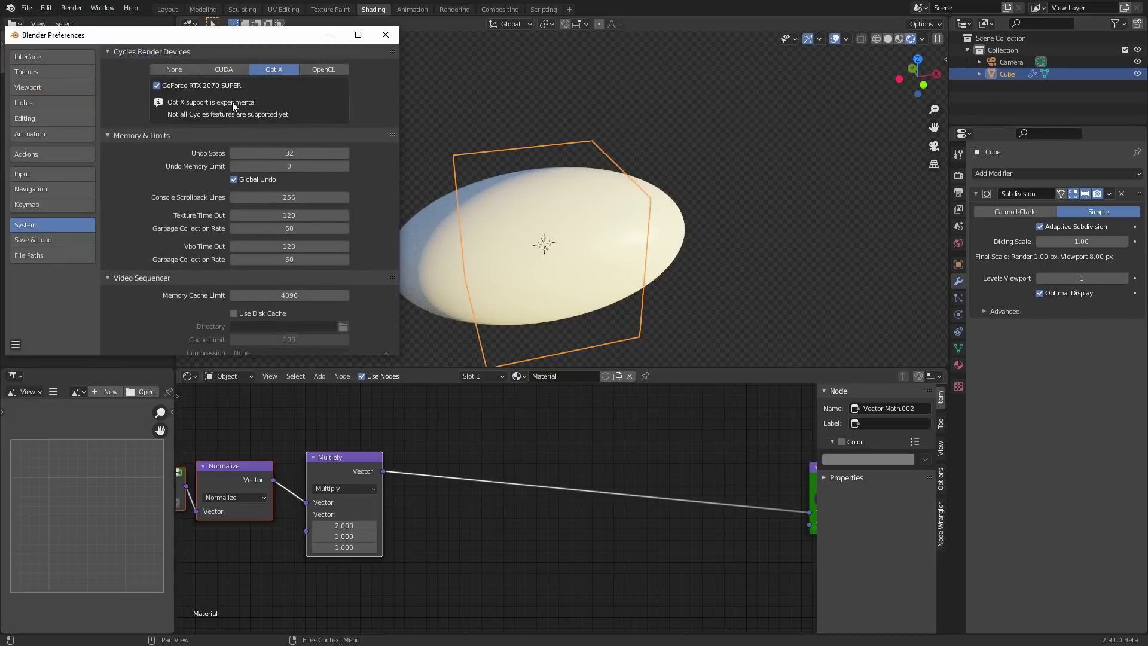
left_click(384, 35)
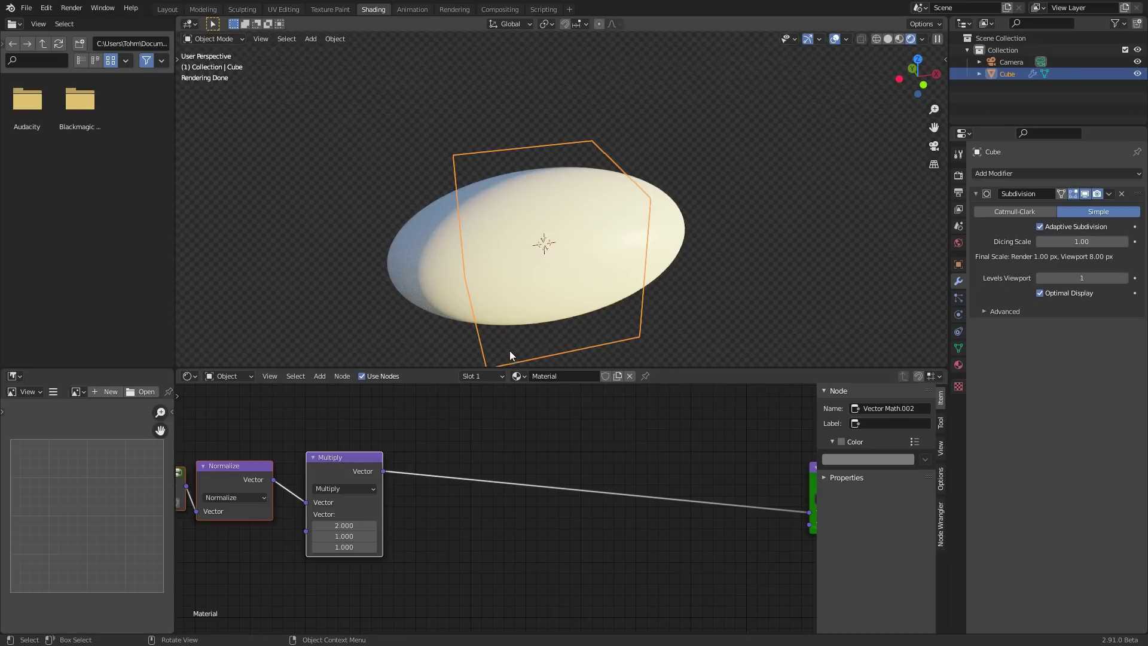
Move the Multiply node slightly closer to the Normalize node
mouse_move(535, 232)
middle_mouse_down()
mouse_move(592, 246)
mouse_move(581, 225)
middle_mouse_up()
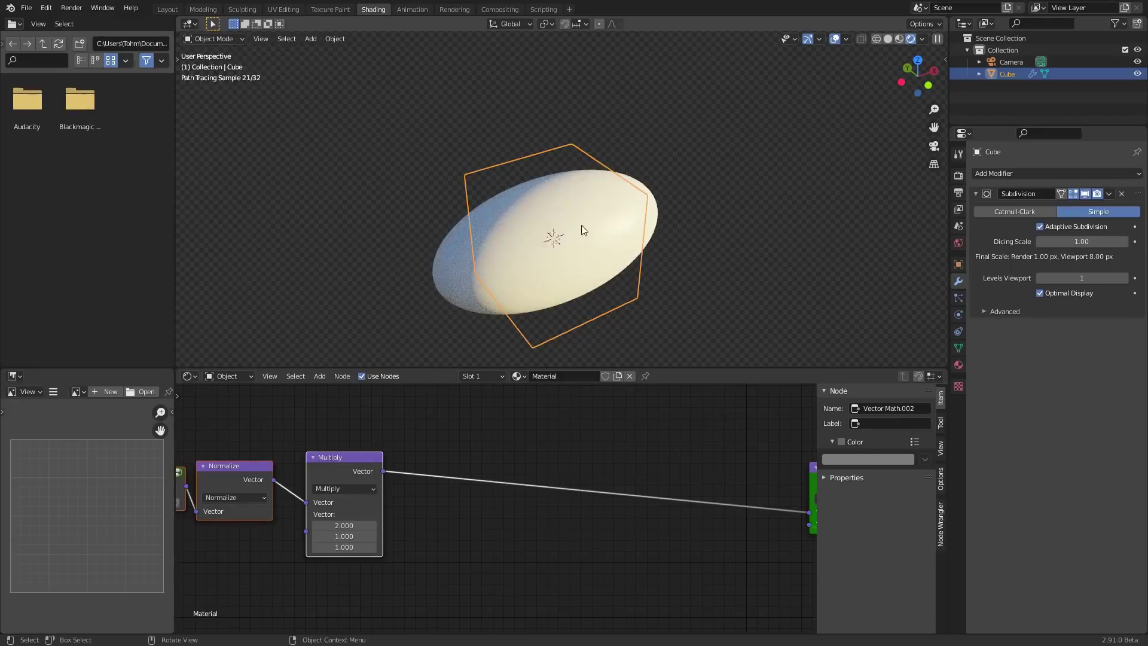
scroll(448, 484, "down", 4)
middle_click_drag(407, 482, 472, 459)
scroll(491, 495, "up", 5)
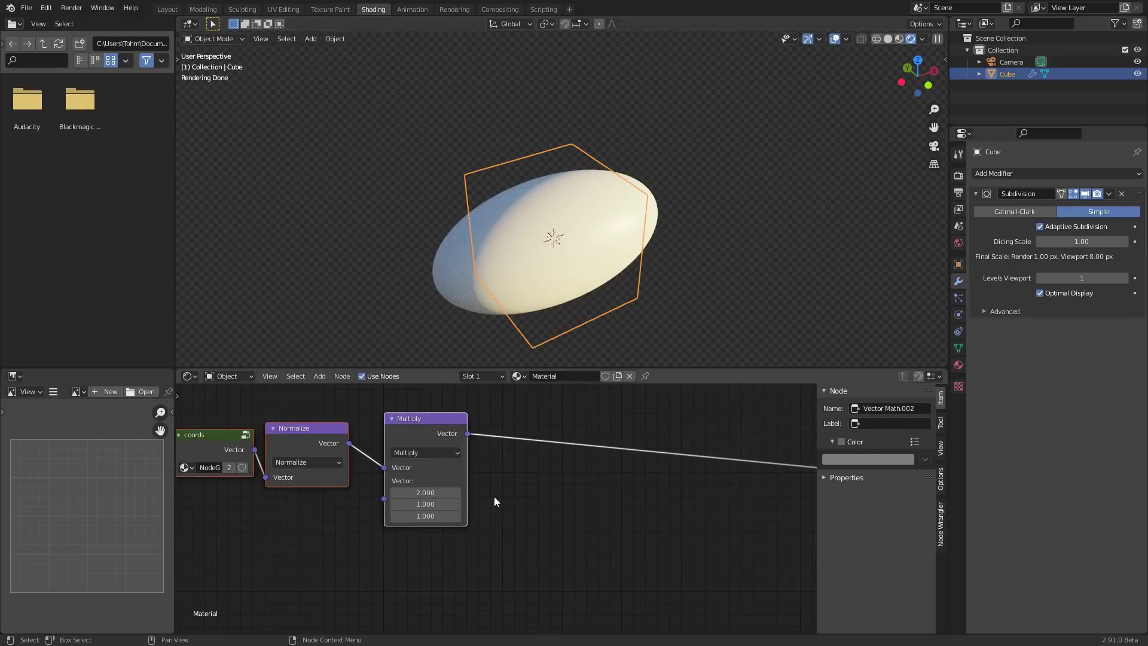
left_click(421, 439)
left_click_drag(421, 440, 405, 443)
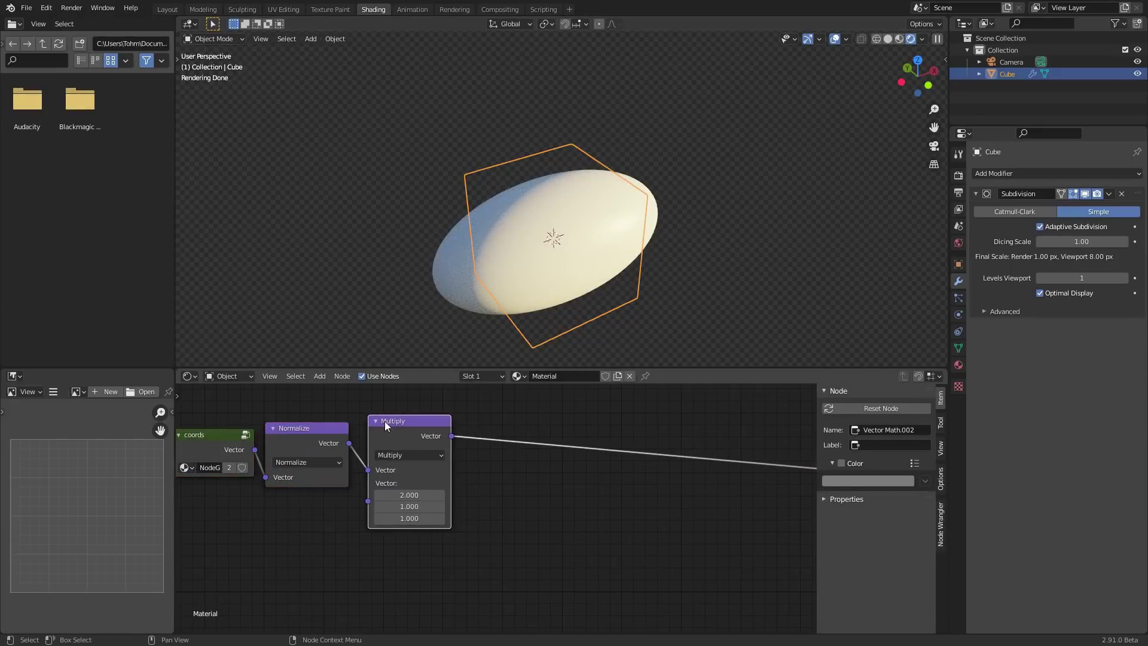
middle_click_drag(496, 437, 549, 463)
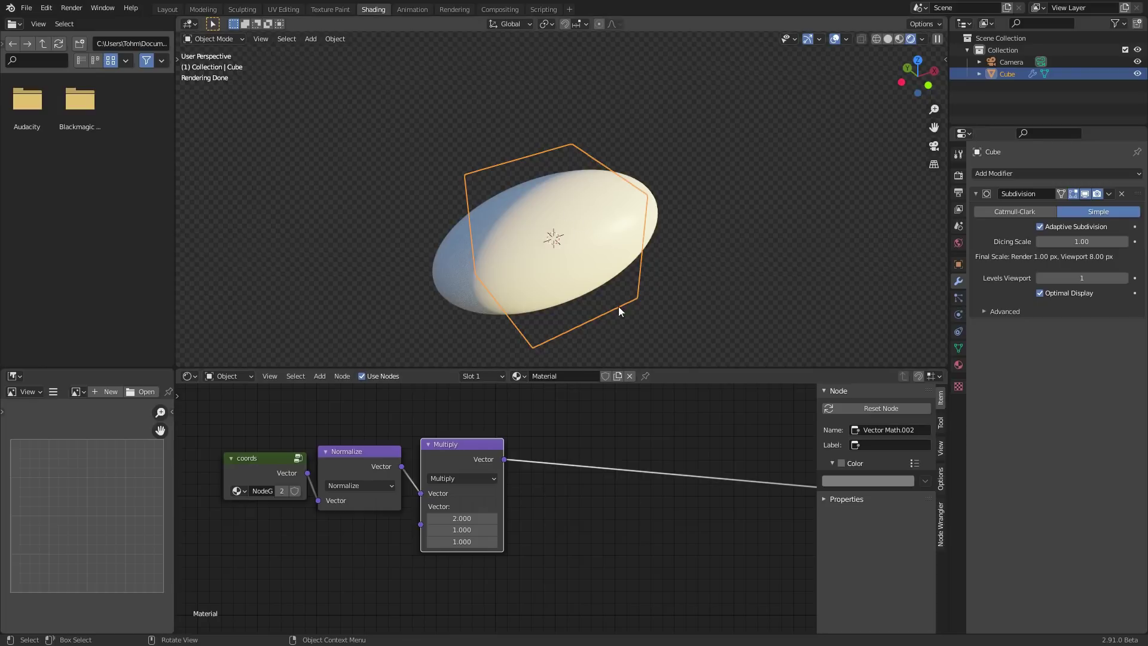
middle_click_drag(536, 416, 508, 401)
key("shift+a")
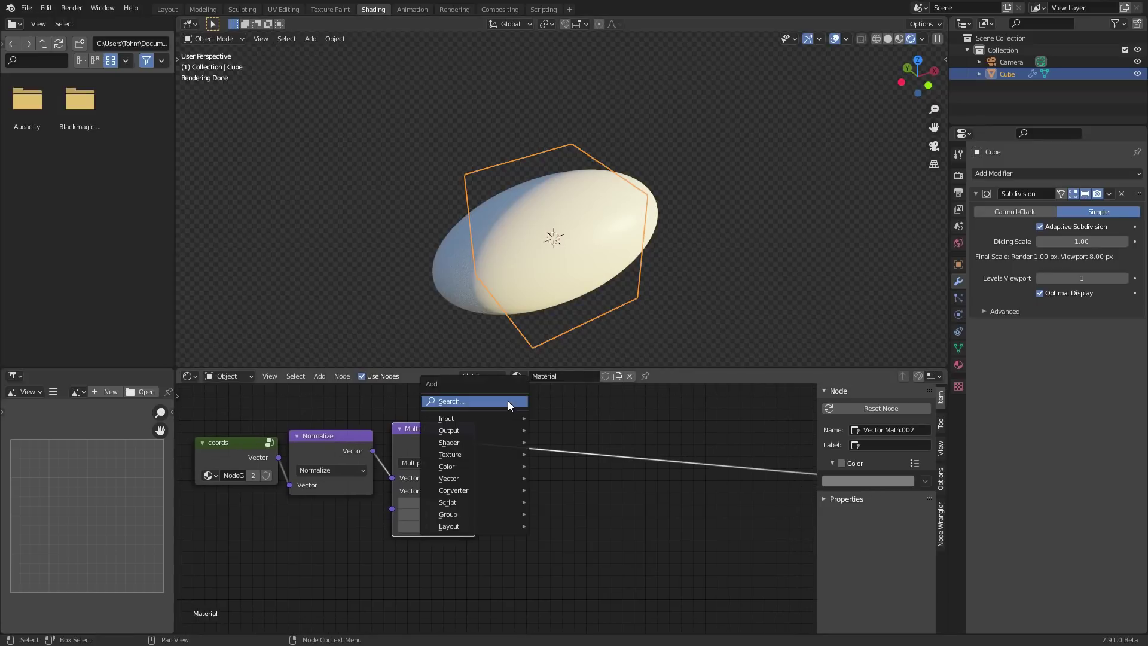
left_click(508, 401)
type("noi")
key("Down")
key("Return")
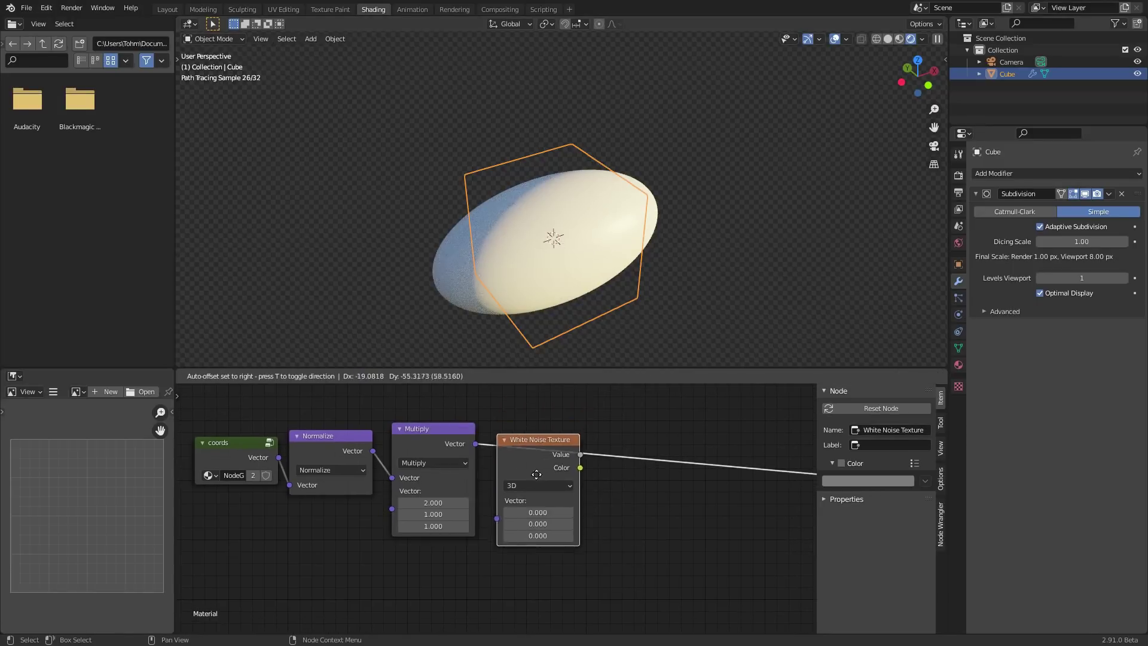
right_click(519, 469)
Add a Noise Texture node and place it directly below the Multiply node
key("shift+a")
left_click(506, 418)
type("noi")
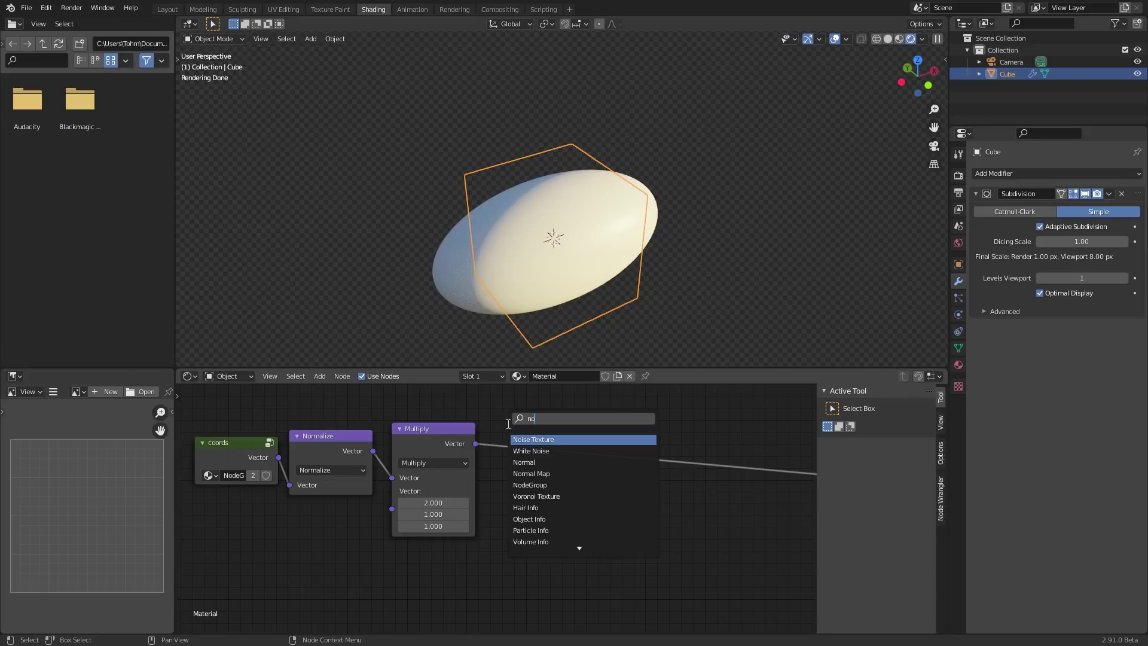
left_click(533, 443)
left_click(417, 565)
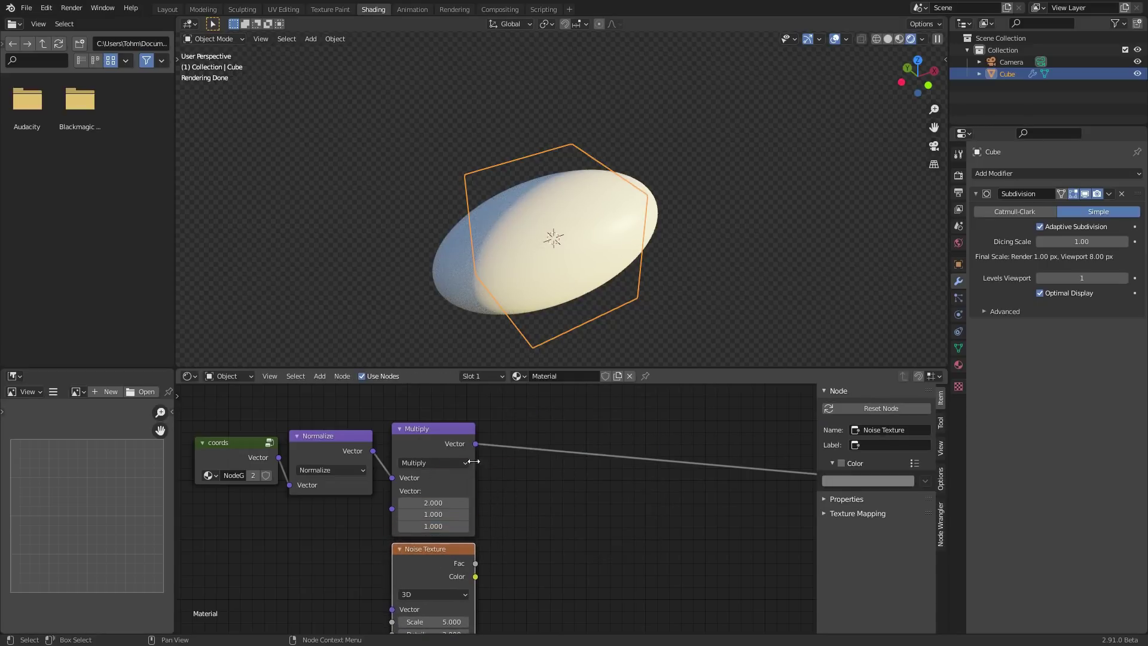
middle_click_drag(525, 462, 484, 442)
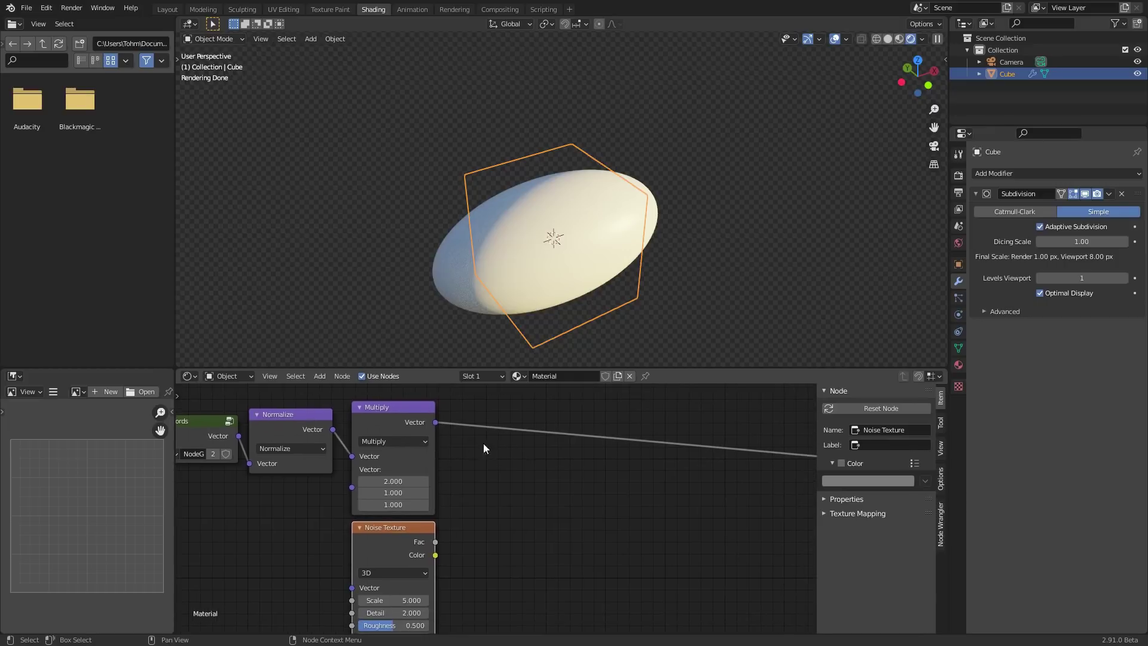
Combine the Multiply and Noise Texture outputs in a new Mix node, expand it and place it beside the Multiply node
right_click_drag(401, 531, 402, 500, "ctrl+shift")
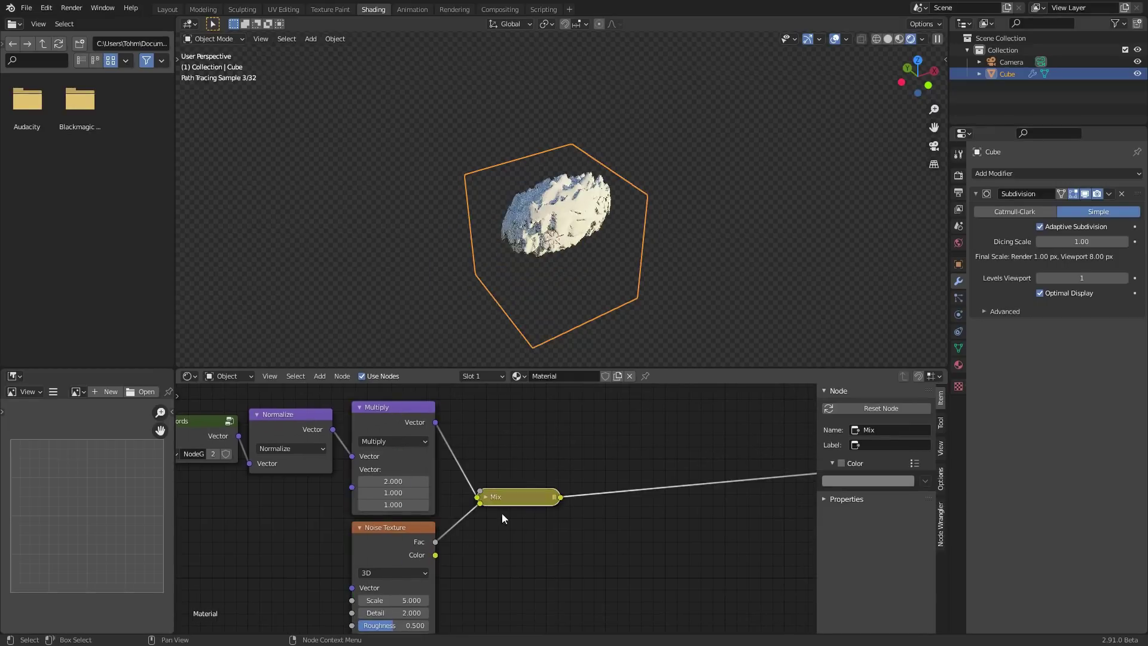
left_click_drag(501, 498, 509, 465)
scroll(637, 220, "up", 2)
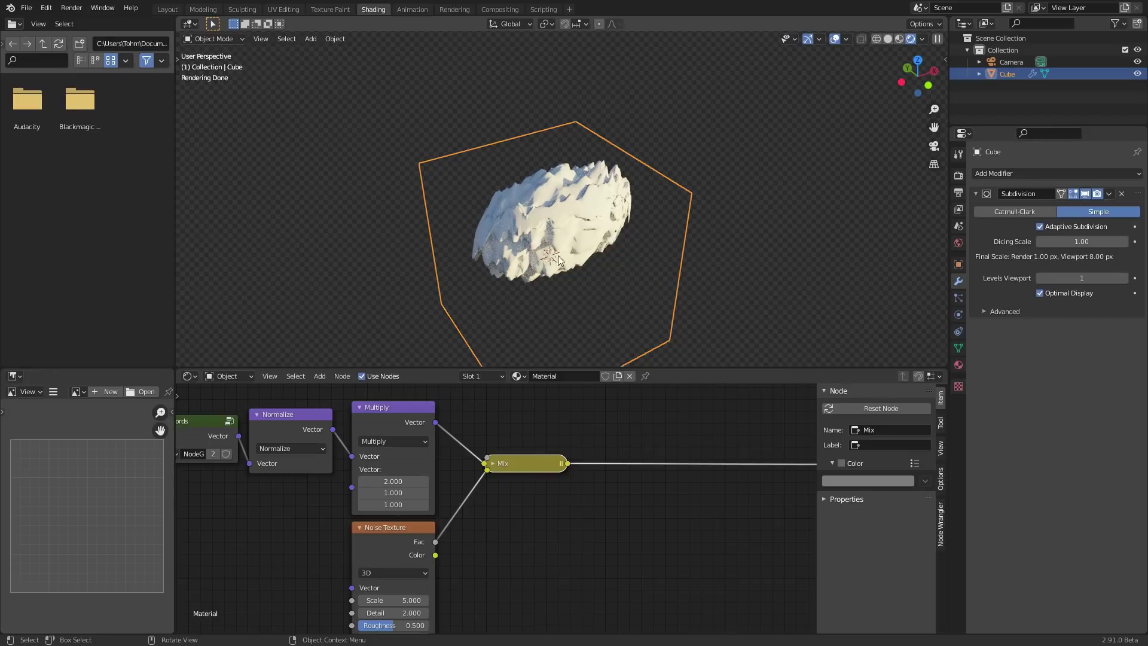
left_click(493, 465)
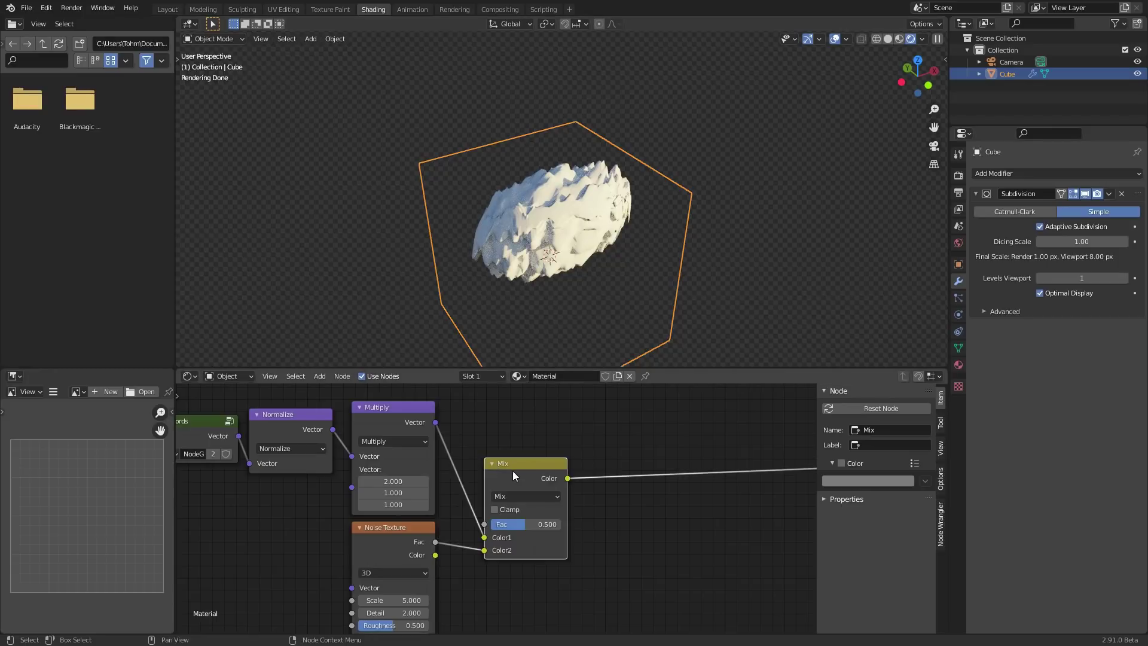
left_click_drag(512, 471, 515, 436)
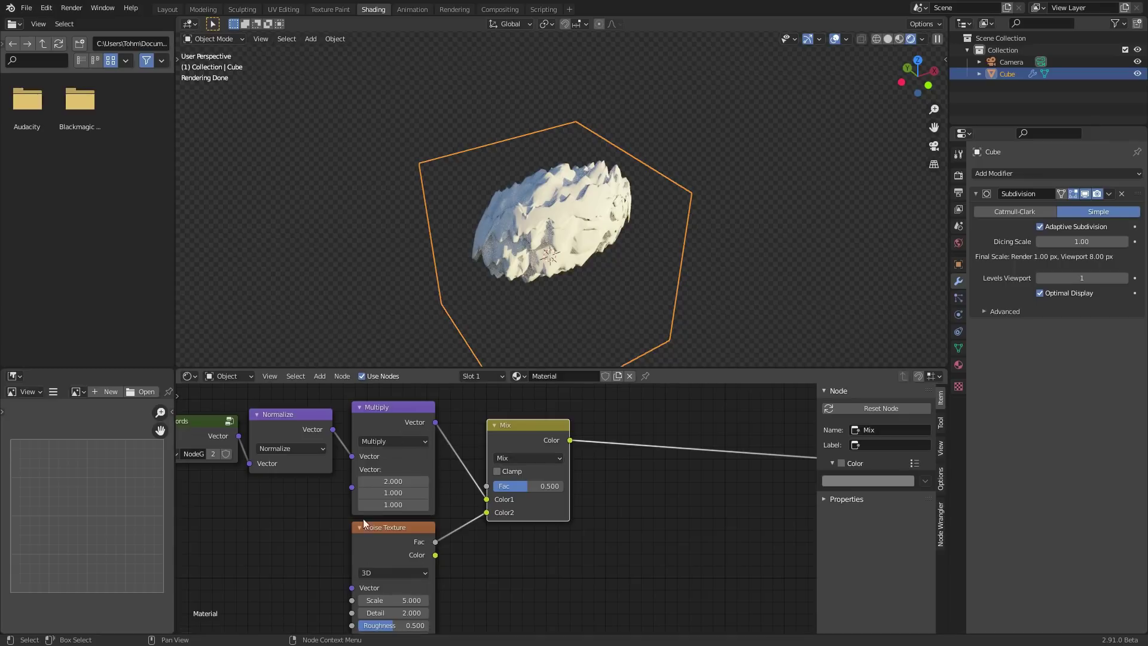
Set the Mix node's blending mode to Linear Light and move the coords node away from Normalize to free up space
left_click(523, 459)
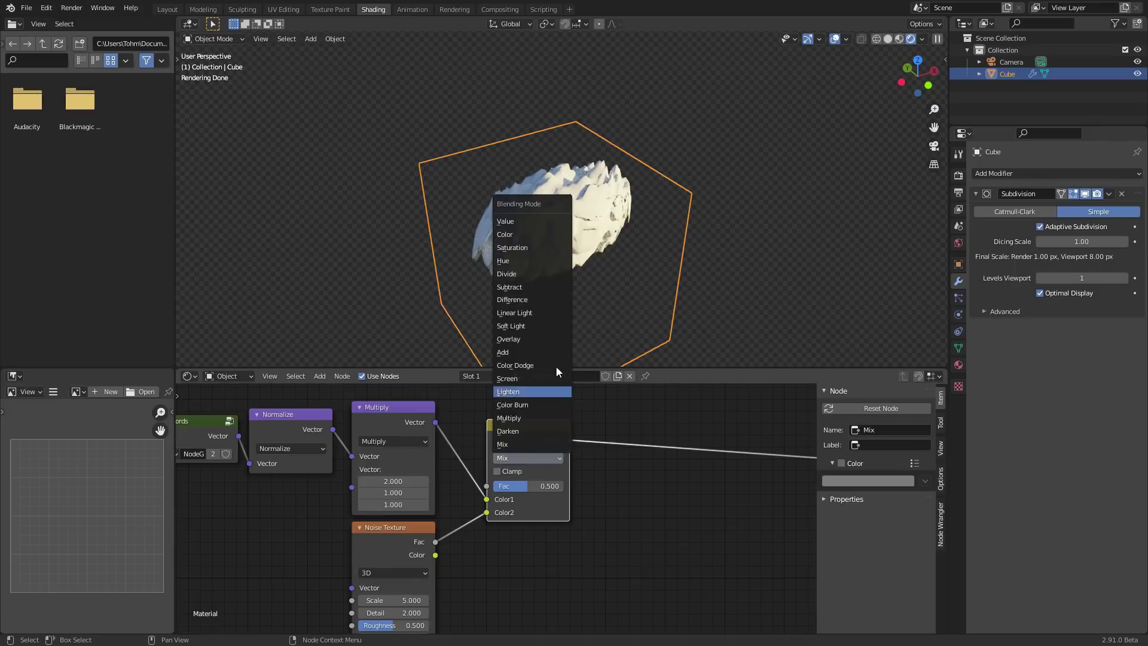
left_click(529, 313)
scroll(454, 430, "down", 2)
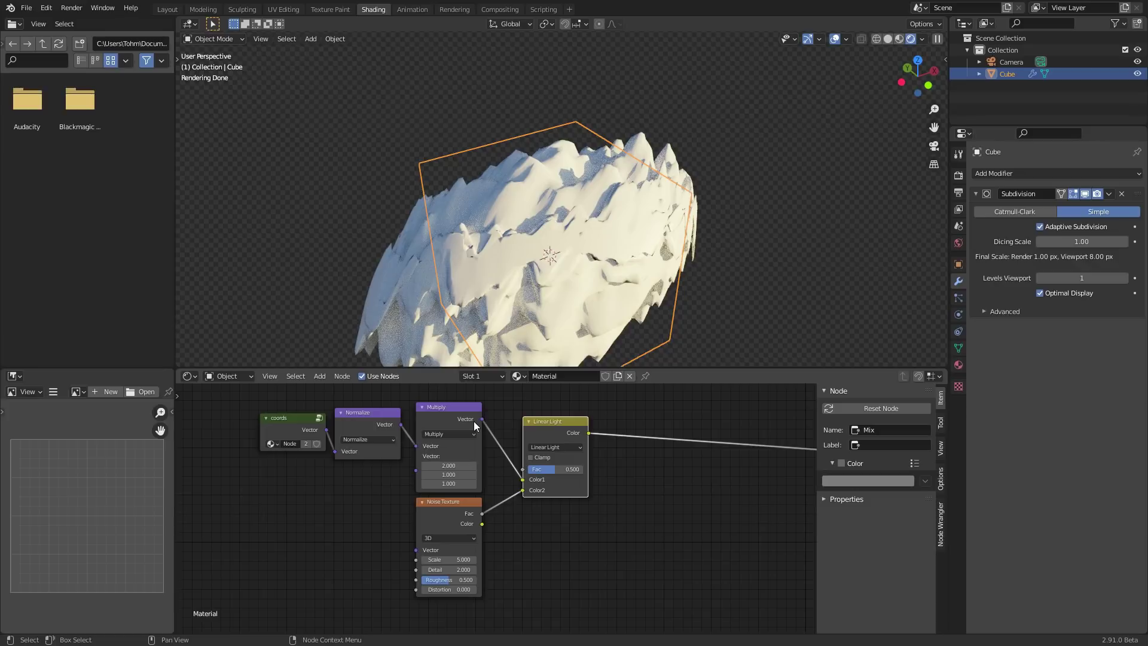
left_click_drag(291, 423, 244, 436)
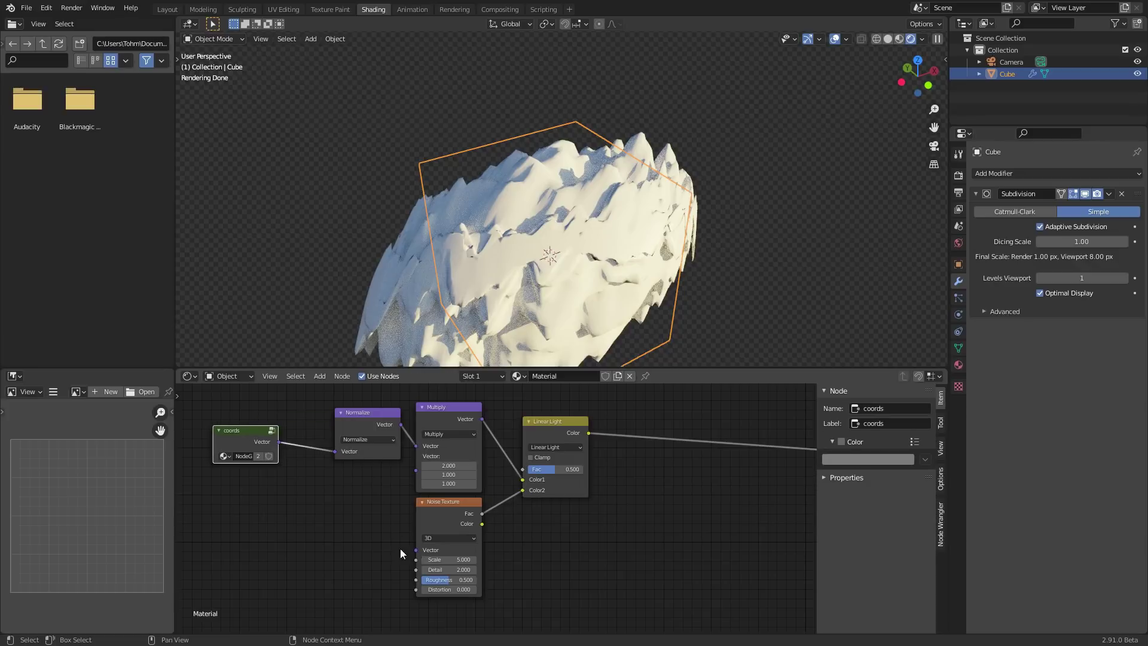
left_click_drag(415, 550, 368, 531)
key("shift+a")
left_click(314, 510)
type("tex")
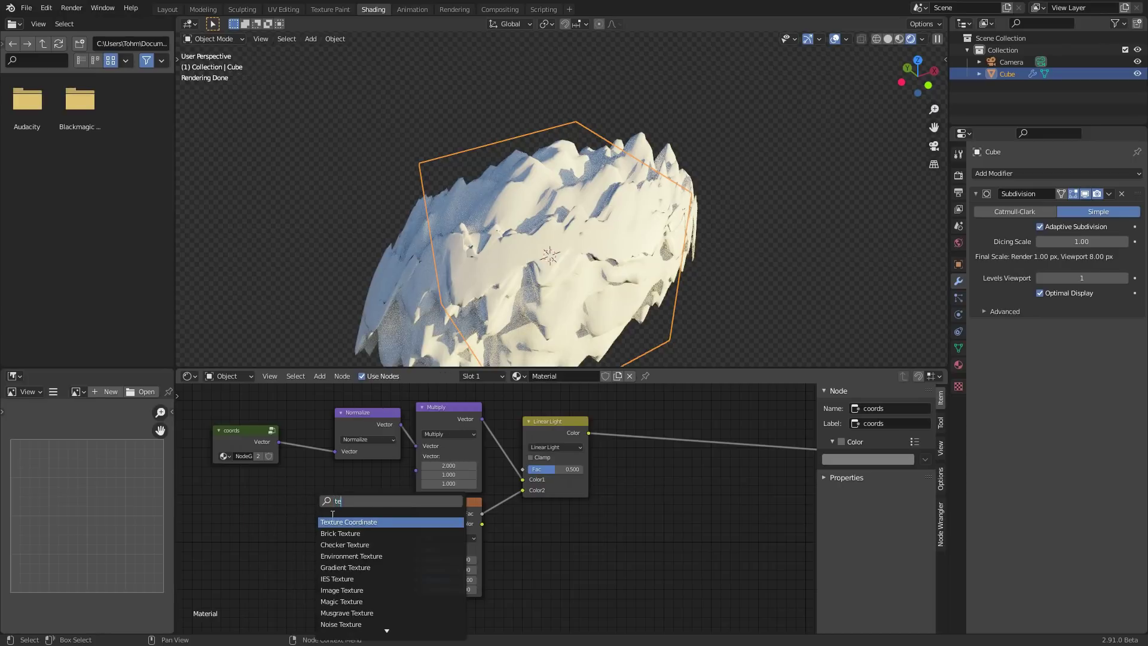
left_click(328, 519)
left_click(311, 521)
left_click_drag(361, 529, 416, 550)
key("x")
Feed the Multiply node's vector into the Noise Texture and connect the noise's Color output to Color2 of the Linear Light node
scroll(498, 516, "up", 2)
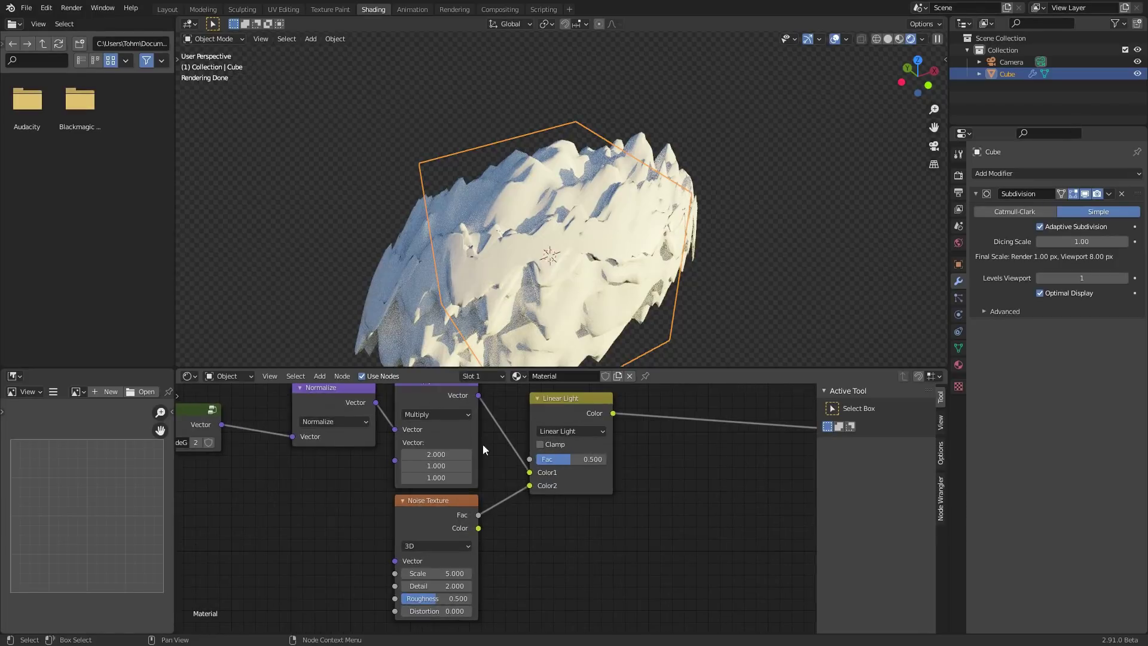
right_click_drag(400, 479, 397, 533, "alt")
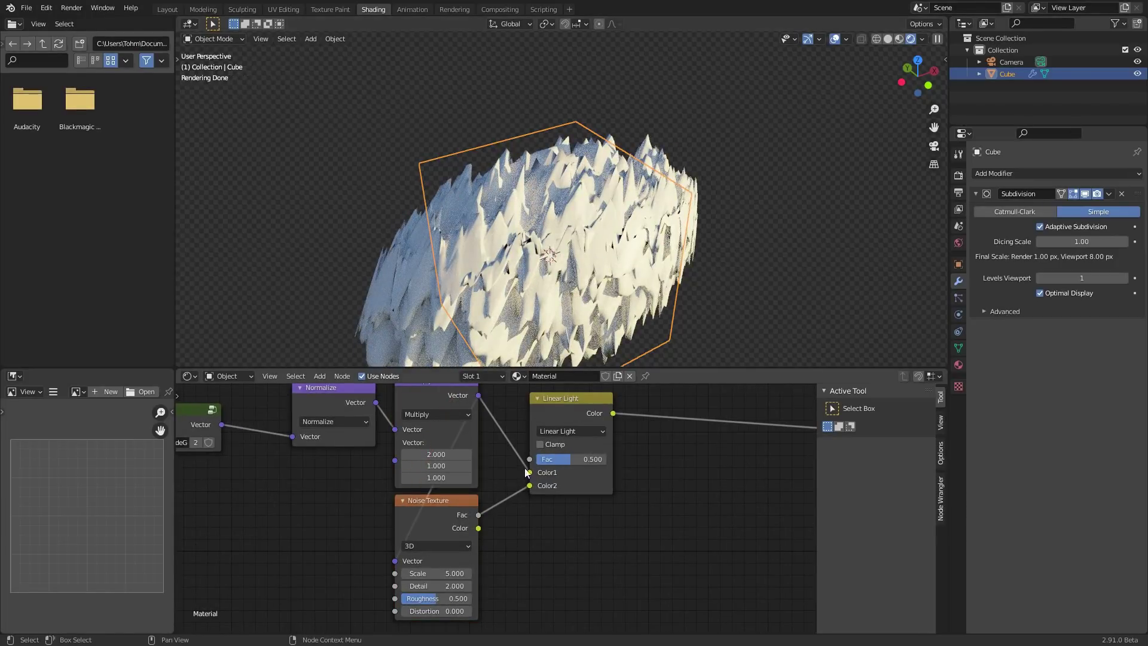
left_click_drag(480, 528, 530, 487)
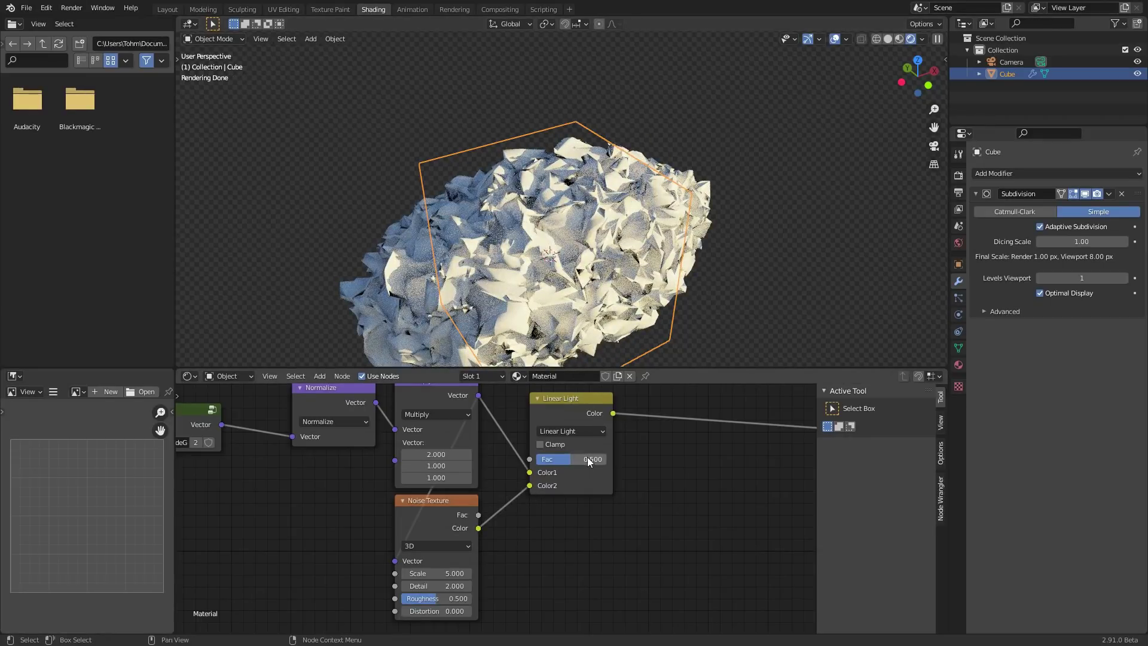
Lower the Linear Light node's Fac to 0.134 and save the file
mouse_move(588, 457)
left_mouse_down()
mouse_move(549, 458)
mouse_move(592, 459)
left_mouse_up()
middle_click_drag(543, 159, 561, 179)
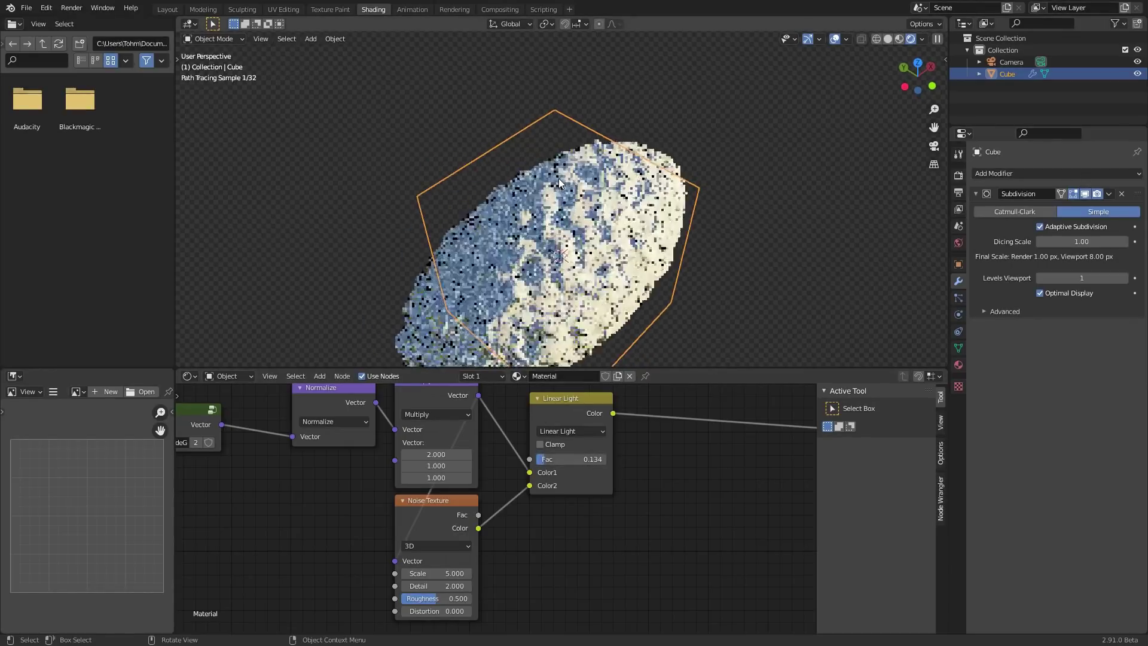
scroll(561, 178, "down", 1)
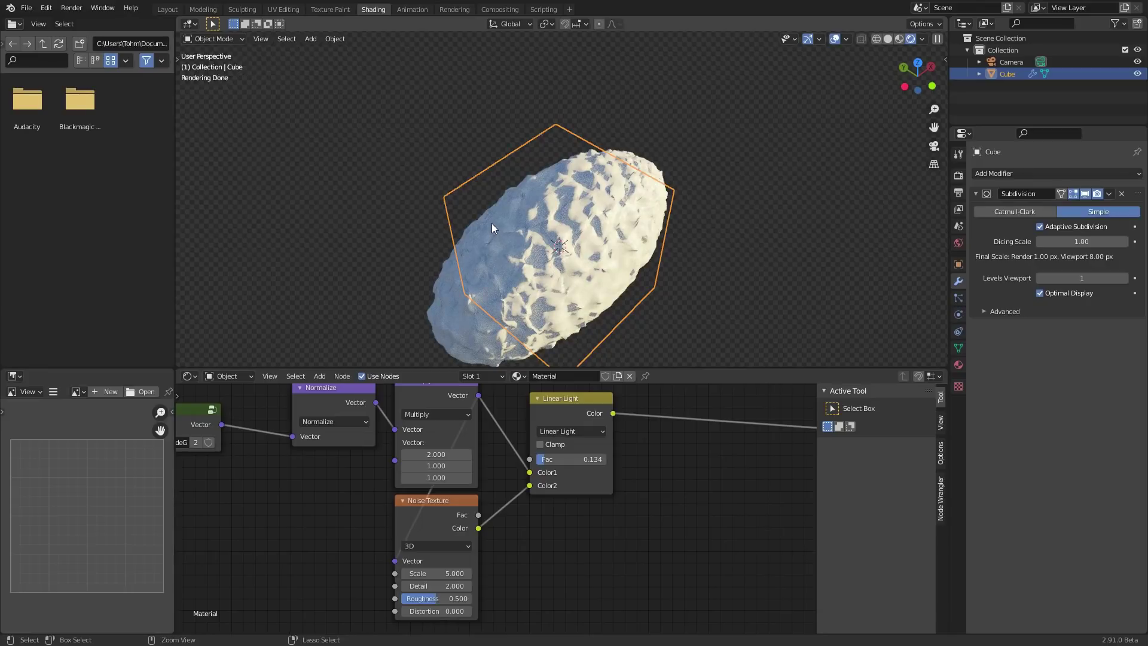
key("ctrl+s")
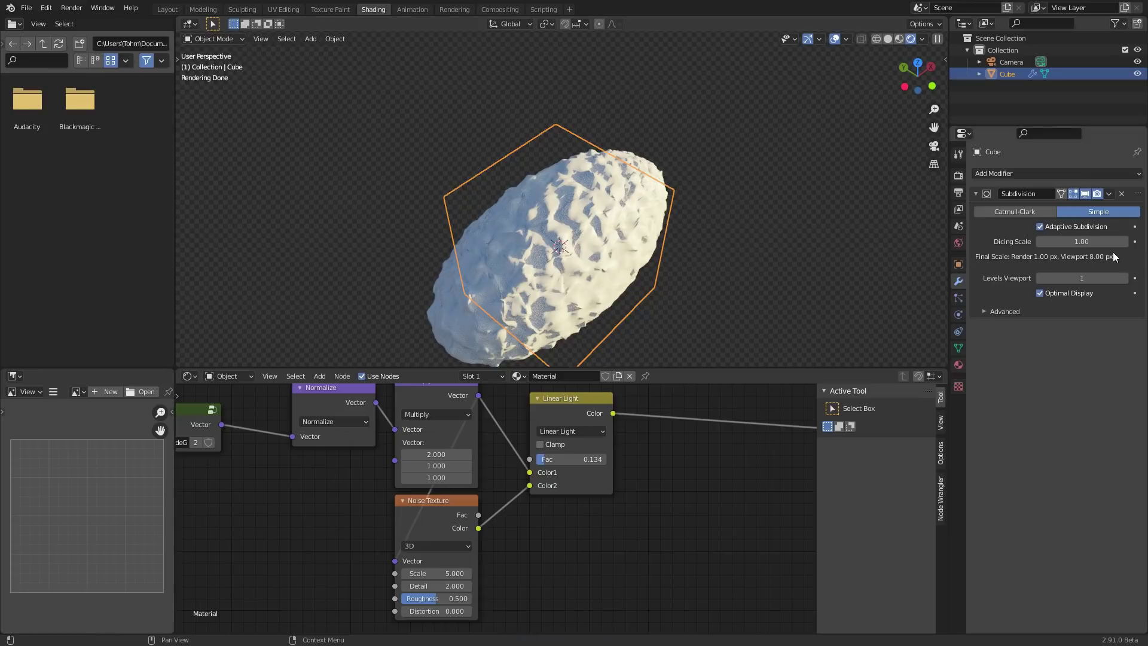
Set the Subdivision modifier's Dicing Scale to 0.5 and save the file
left_click(1096, 241)
type(".5")
key("Return")
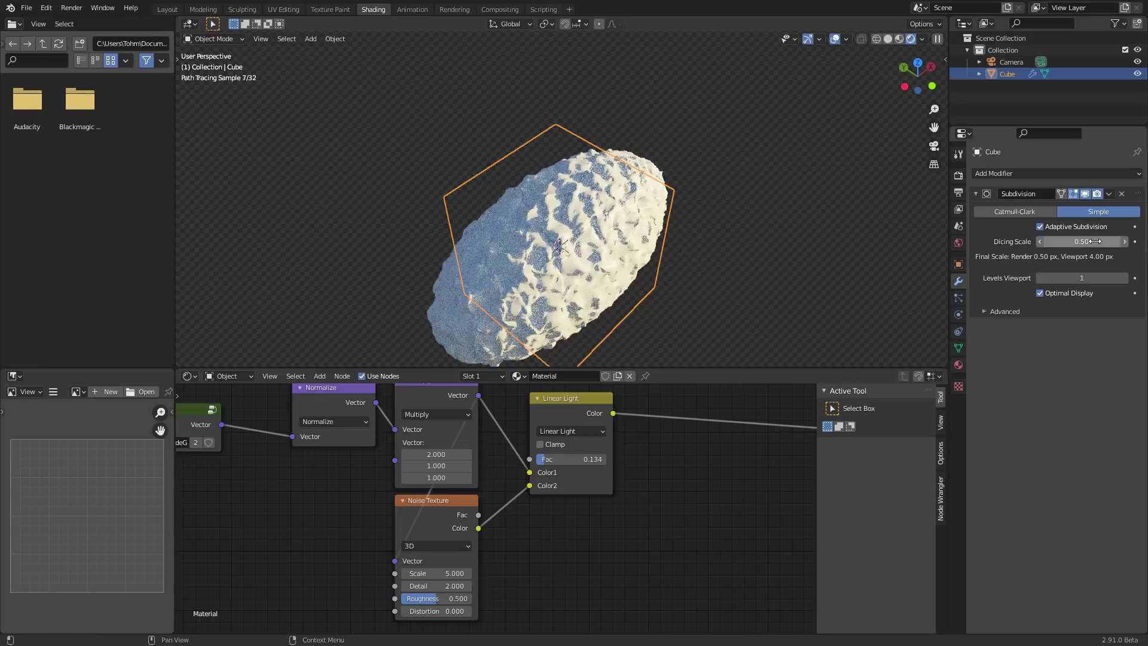
key("ctrl+s")
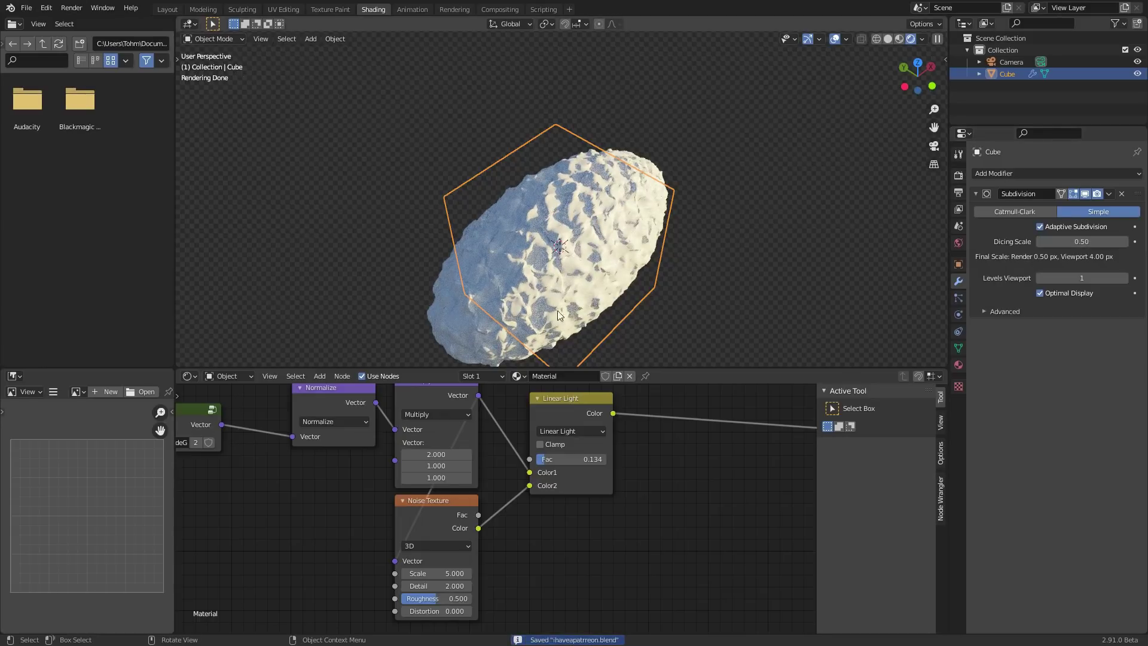
Set the Noise Texture's Scale to 1 and raise the Linear Light node's Fac to 0.576
left_click(448, 573)
type("1")
key("Return")
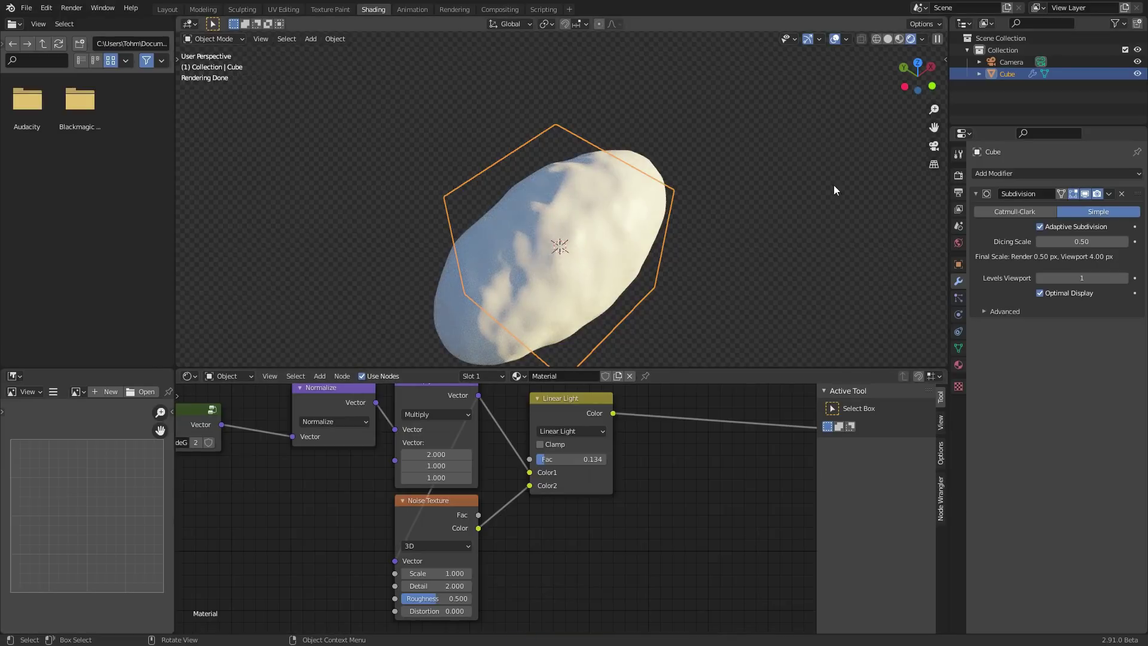
left_click_drag(565, 461, 596, 461)
scroll(637, 190, "down", 3)
Deselect the cube and set the Noise Texture's Scale to 0.5
left_click(672, 205)
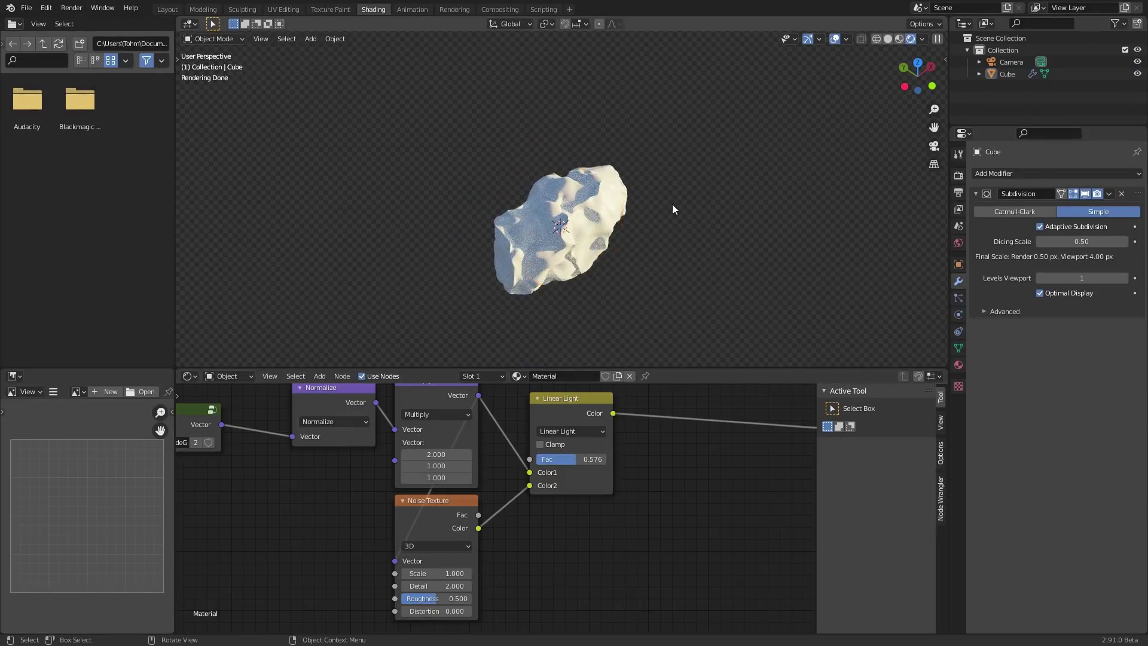
scroll(603, 250, "up", 3)
left_click(436, 573)
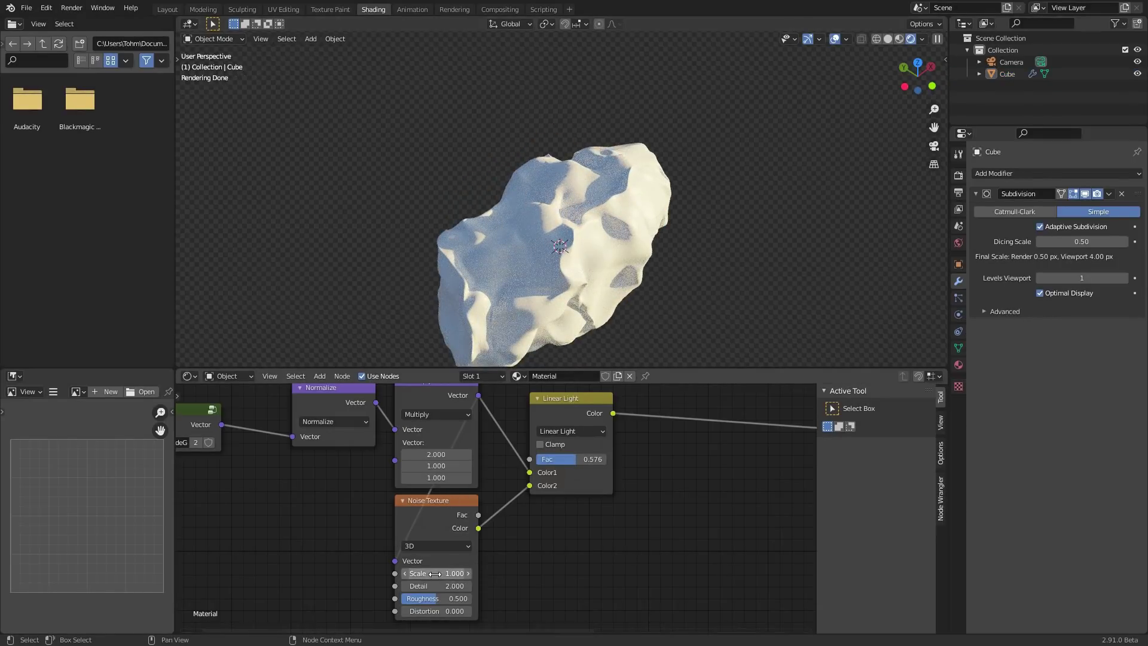
type("0.5")
key("Return")
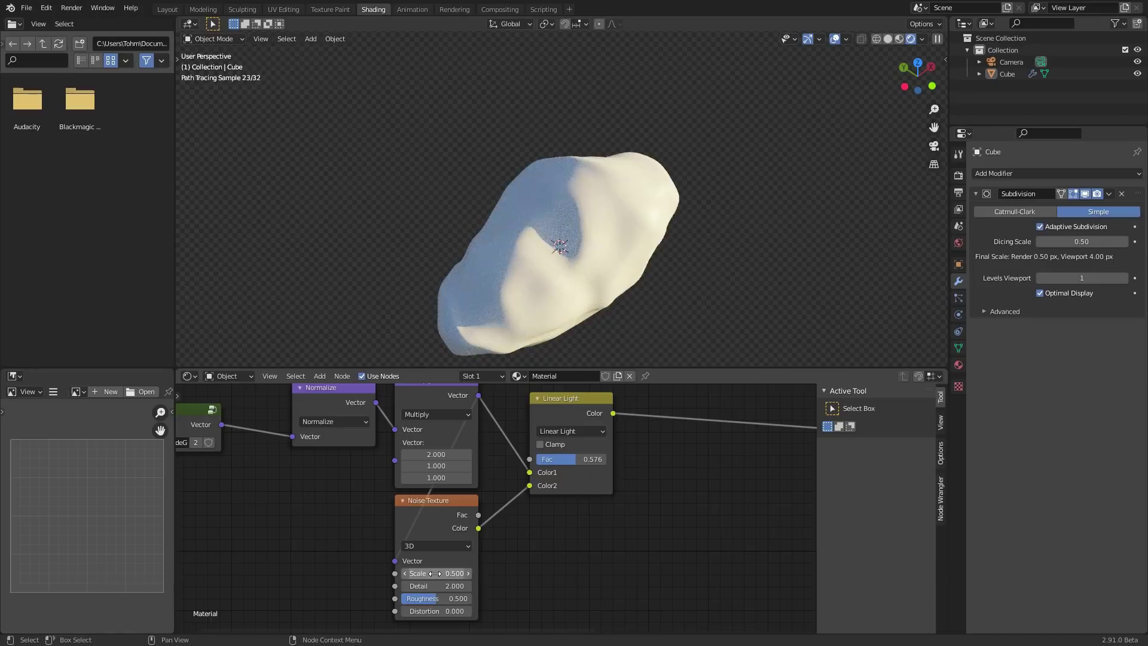
Raise the Linear Light node's Fac to 0.743 to strengthen the noise distortion
middle_click_drag(557, 257, 524, 283)
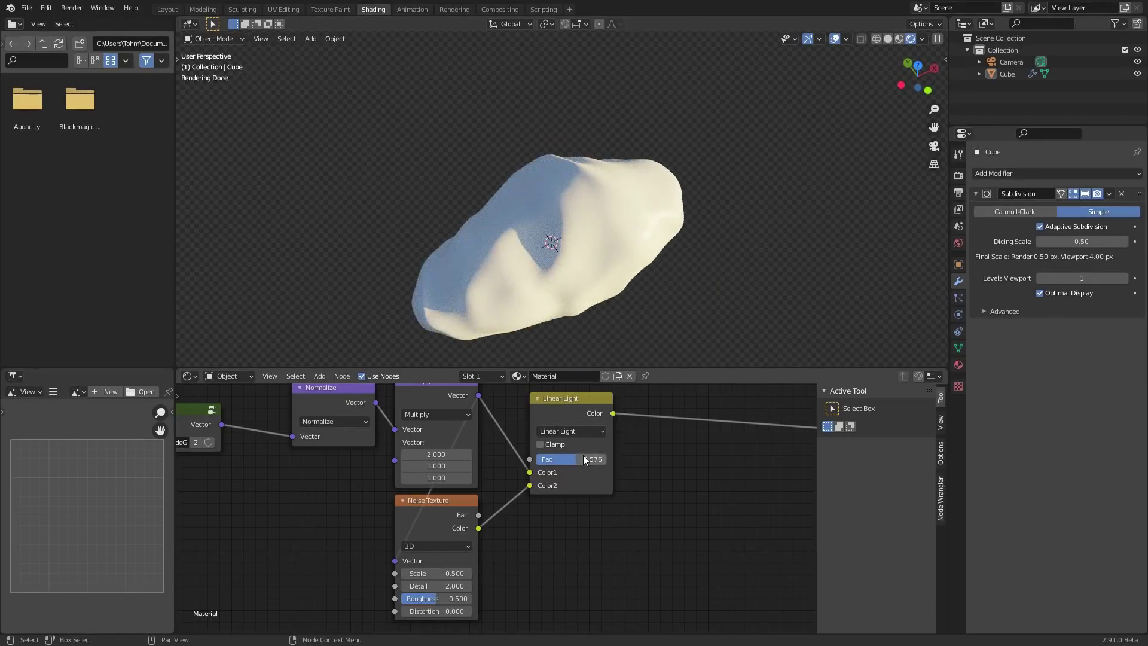
mouse_move(584, 459)
left_mouse_down()
mouse_move(612, 458)
mouse_move(588, 459)
left_mouse_up()
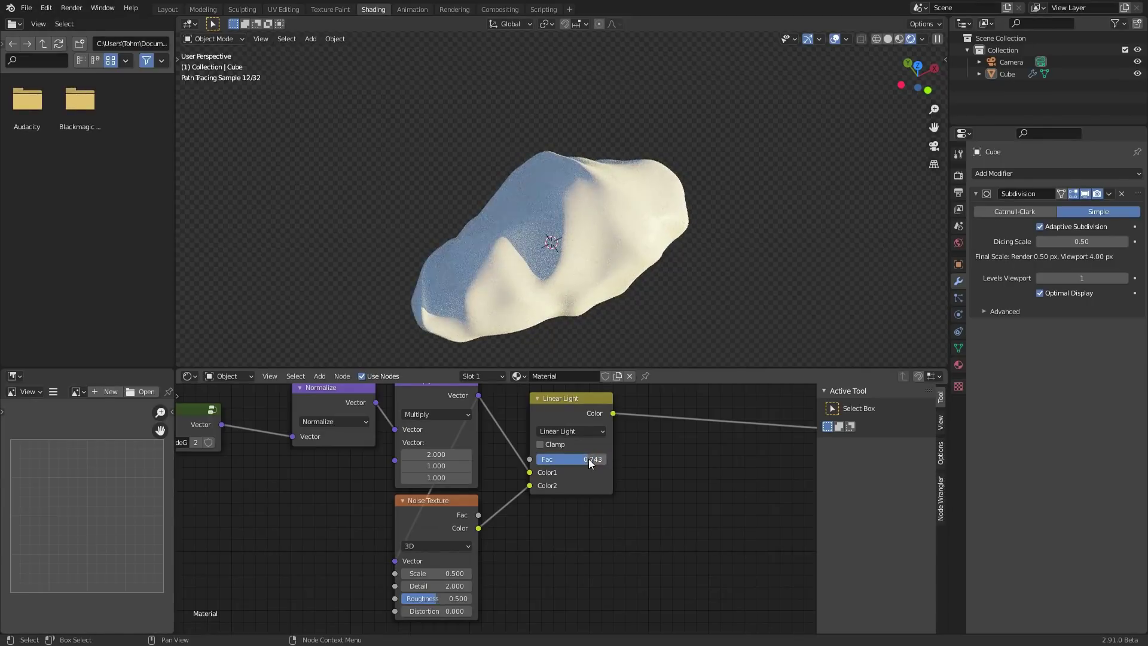
middle_click_drag(548, 250, 548, 279)
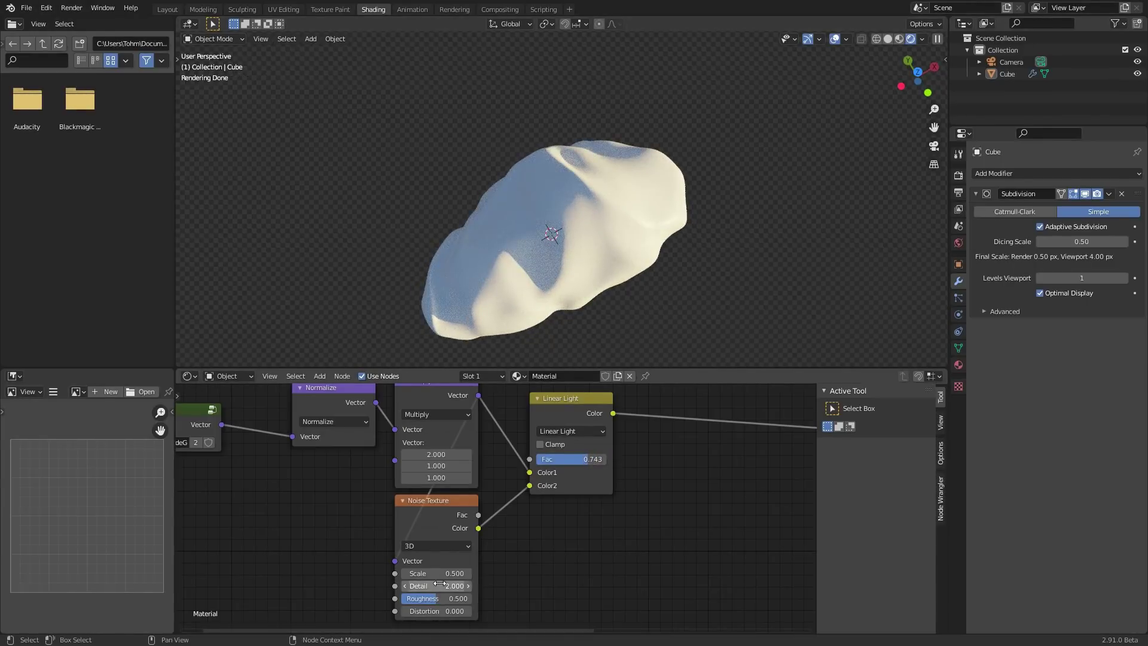
Try the Noise Texture's Detail at 0, look at the shape and undo the change
left_click_drag(437, 586, 409, 586)
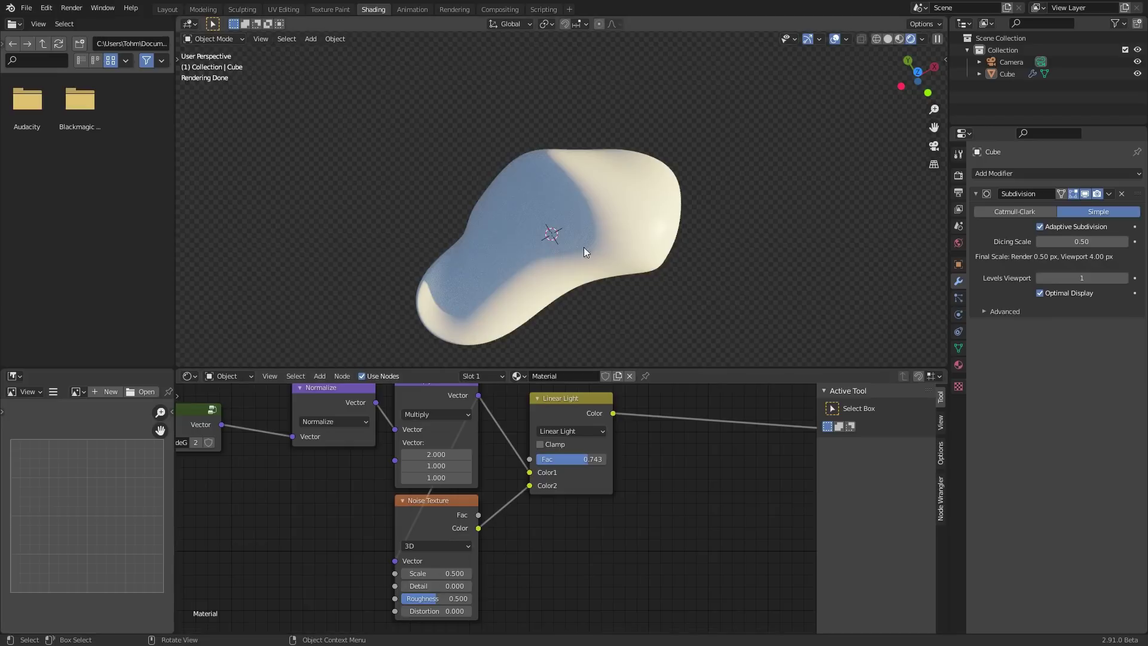
middle_click_drag(583, 246, 572, 206)
key("ctrl+z")
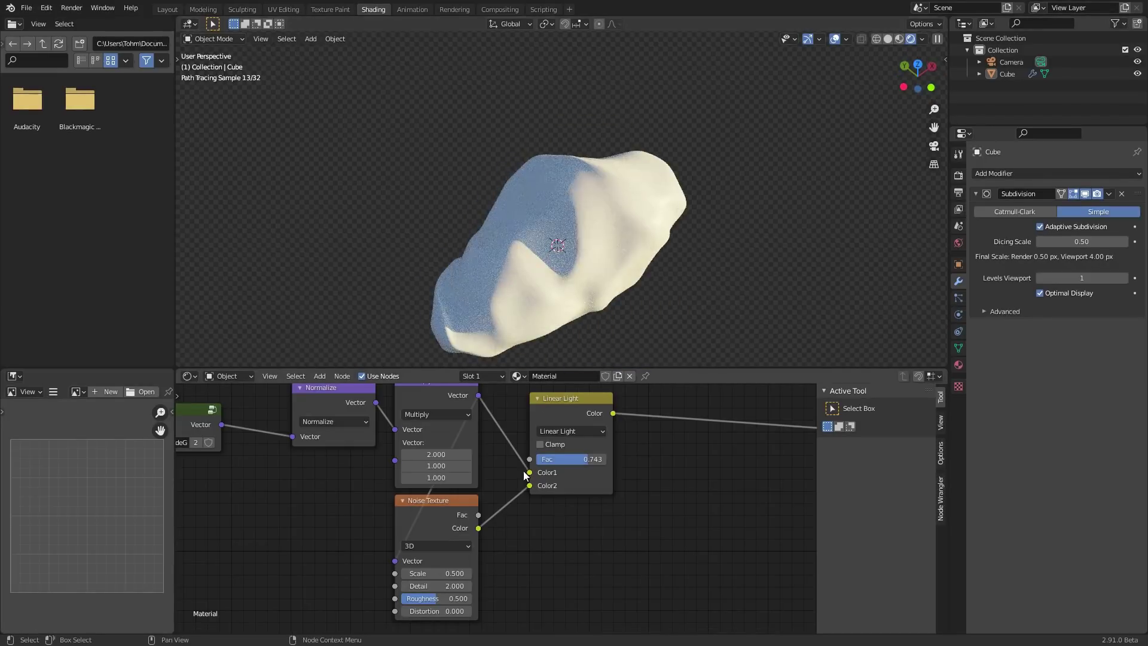
Raise the Noise Texture's Detail to 4 and check the finer bumps on the shape
left_click_drag(446, 587, 530, 586)
left_click_drag(457, 586, 335, 586)
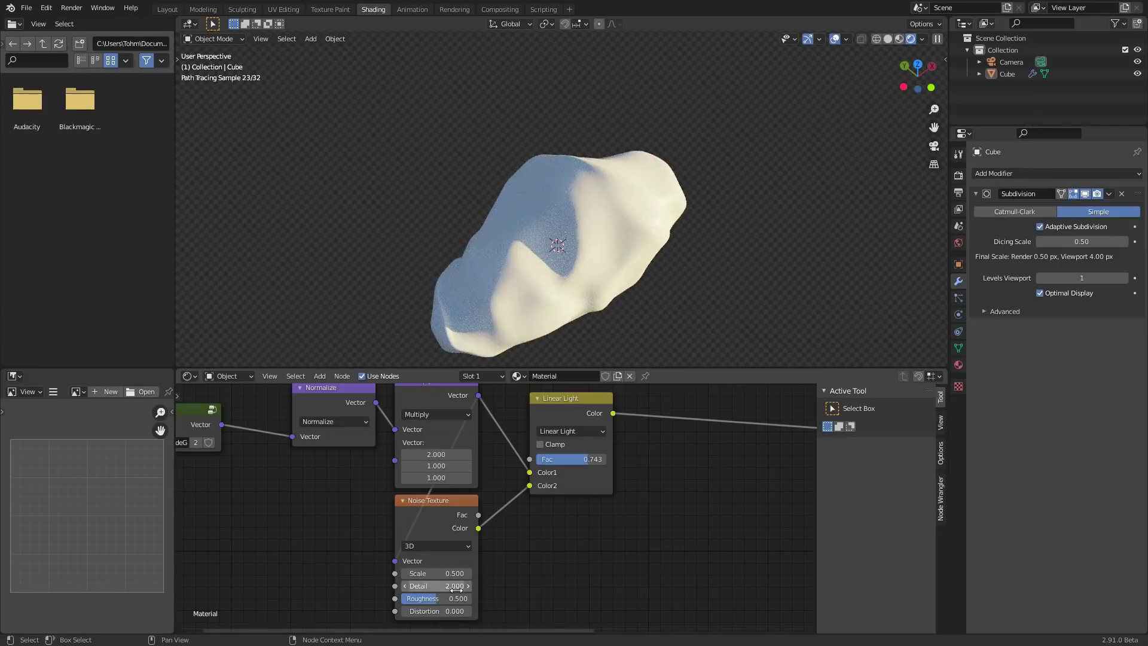
left_click_drag(456, 585, 462, 585)
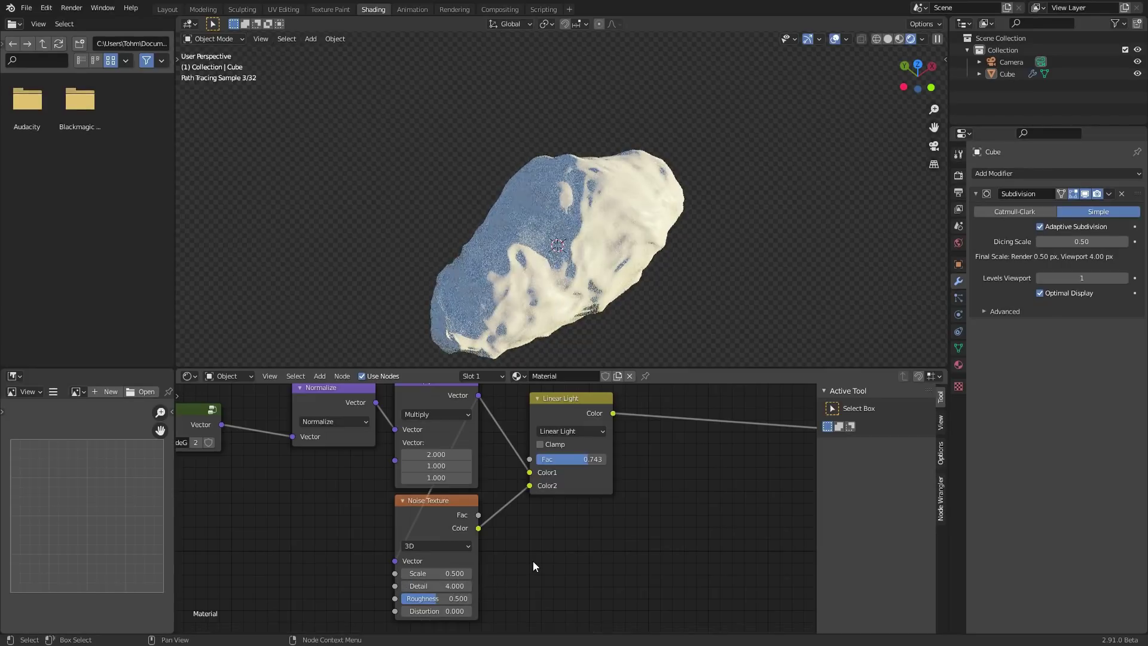
middle_click_drag(625, 195, 638, 220)
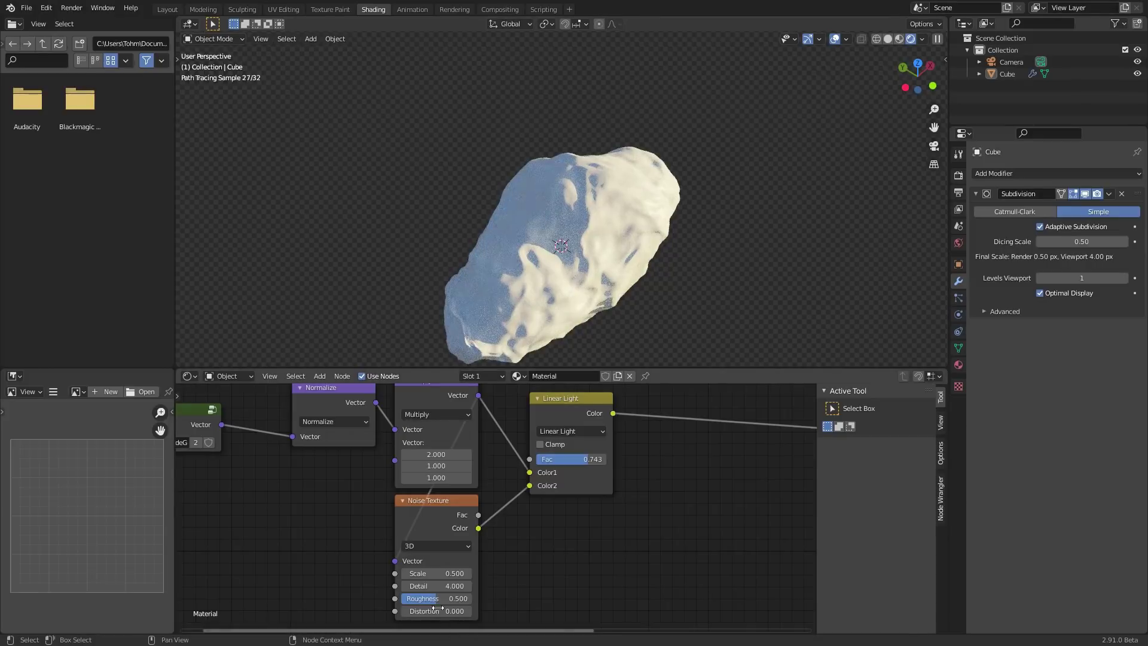
Try the Noise Texture's Roughness at 0.483, undo the change and save the file
mouse_move(458, 600)
left_mouse_down()
mouse_move(493, 601)
mouse_move(453, 600)
left_mouse_up()
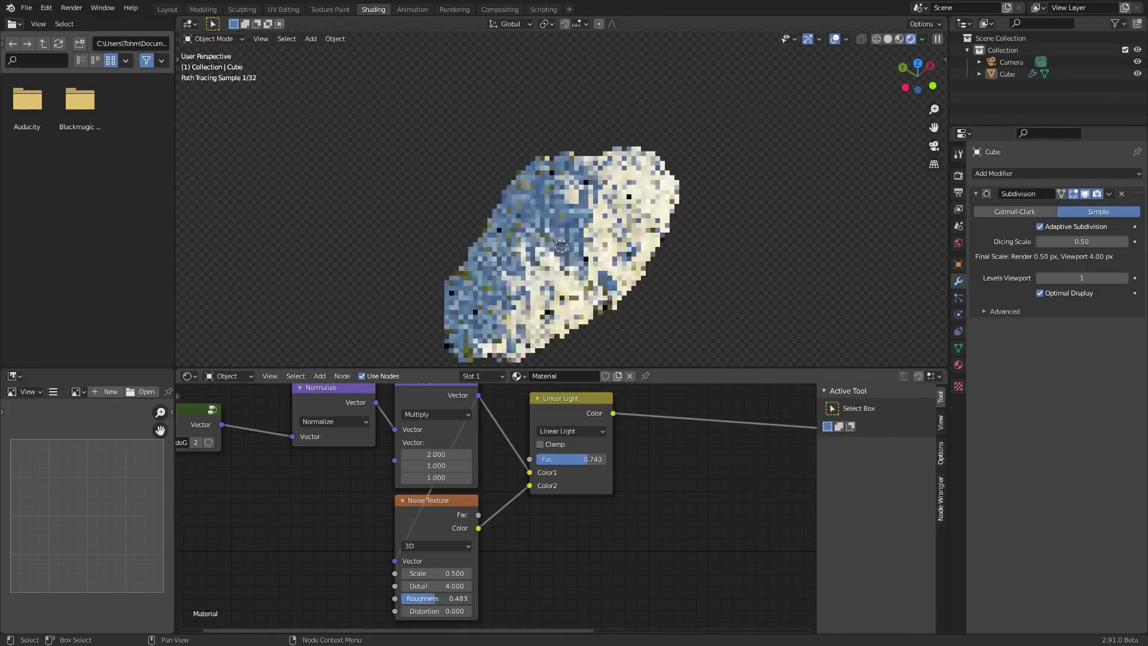
key("ctrl+z")
key("ctrl+s")
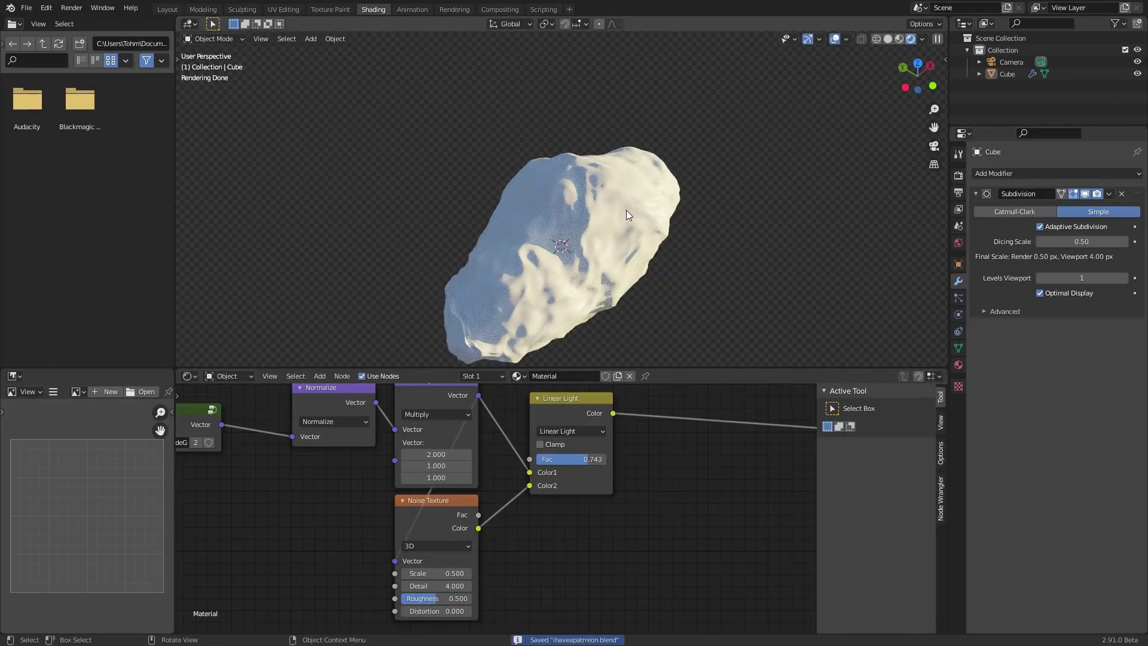
scroll(612, 227, "down", 4)
scroll(611, 227, "up", 2)
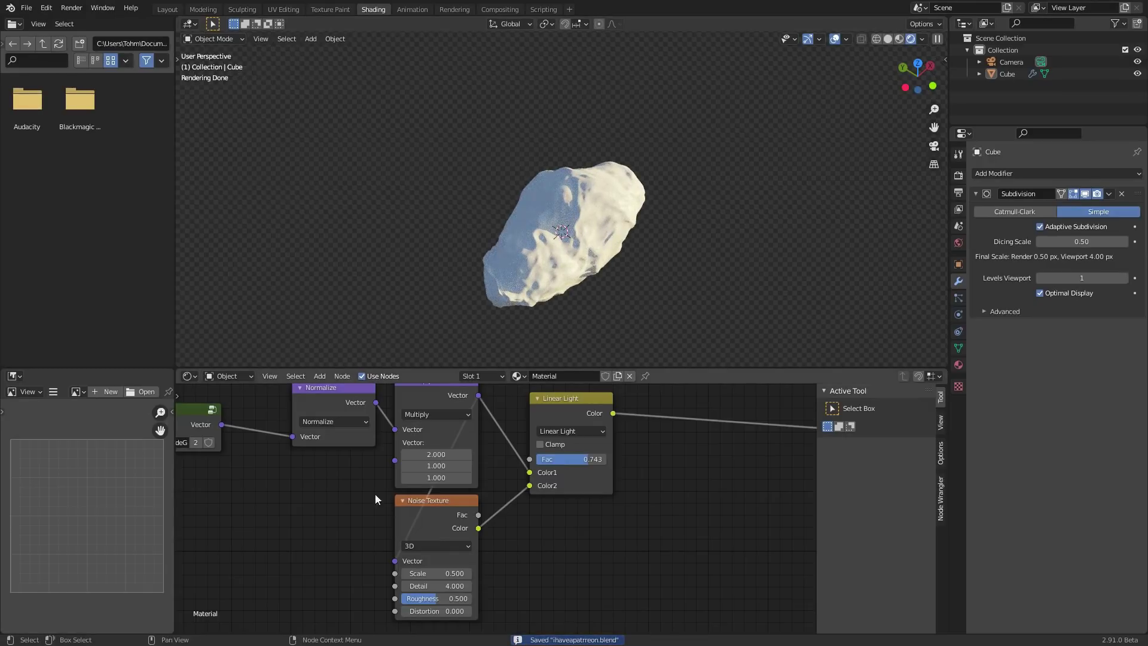
middle_click_drag(332, 459, 382, 507)
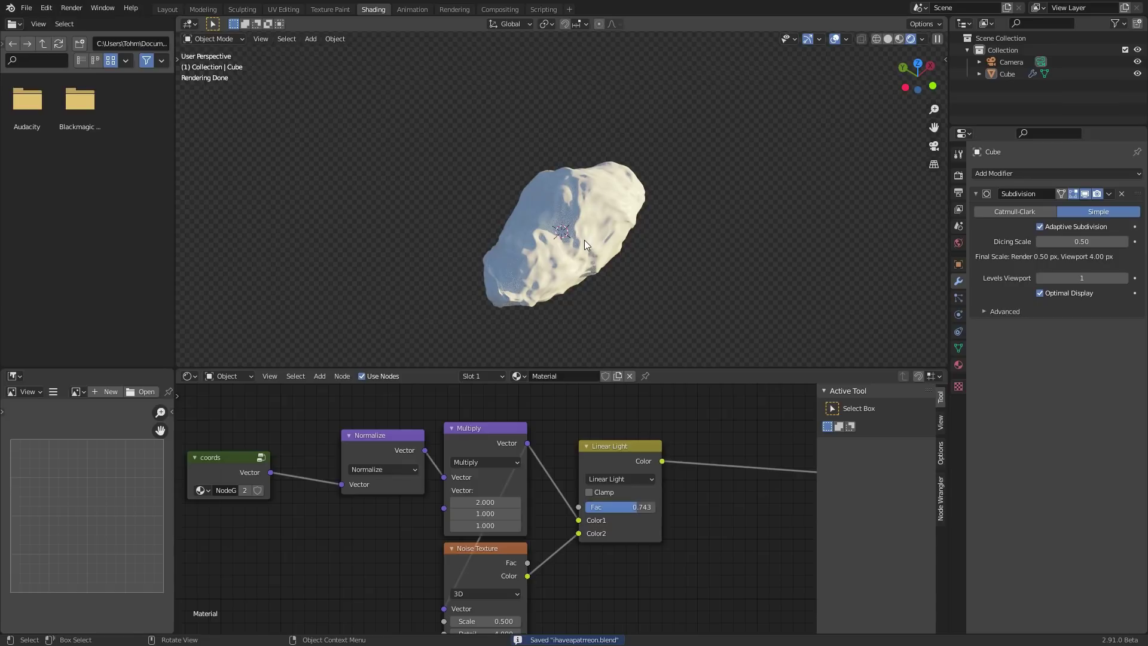
scroll(586, 241, "up", 3)
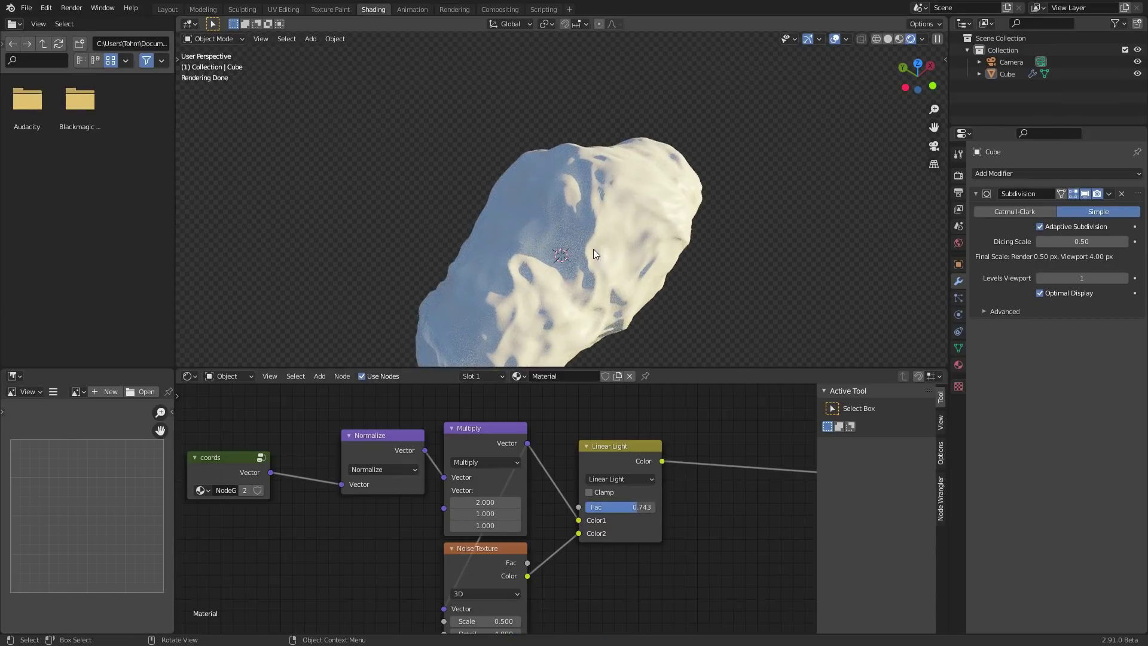
scroll(594, 249, "down", 1)
key("ctrl+s")
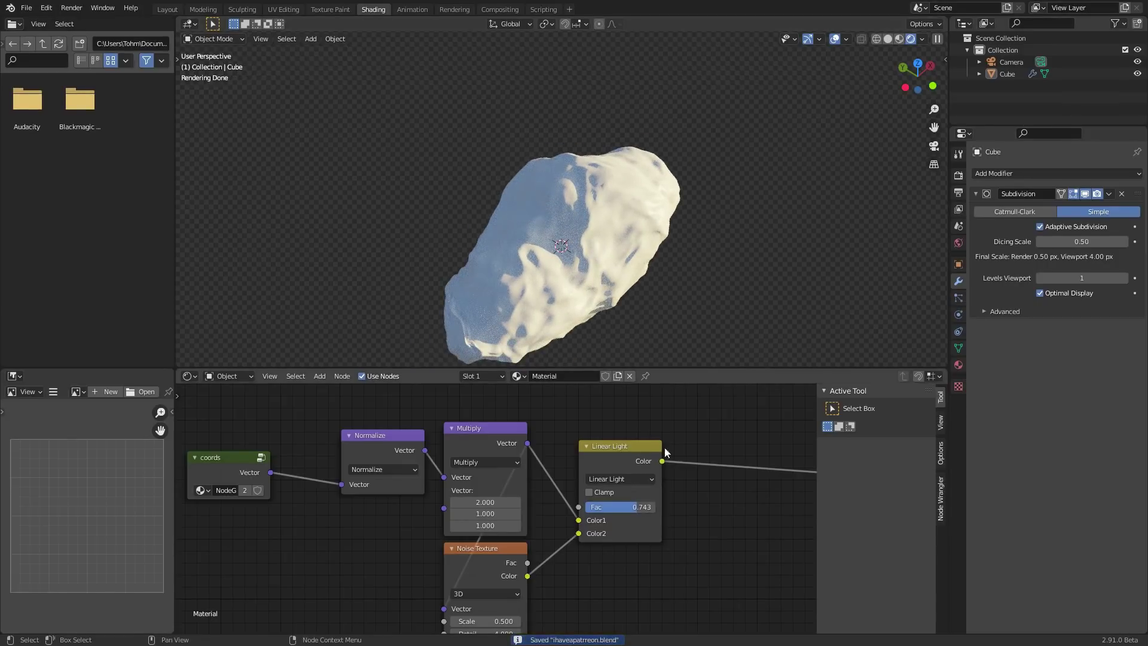
Move the coords node closer to Normalize, then shift the whole noise-distortion node chain further away from the Subtract node
middle_click_drag(651, 467, 512, 431)
scroll(490, 434, "down", 5)
scroll(482, 447, "down", 4)
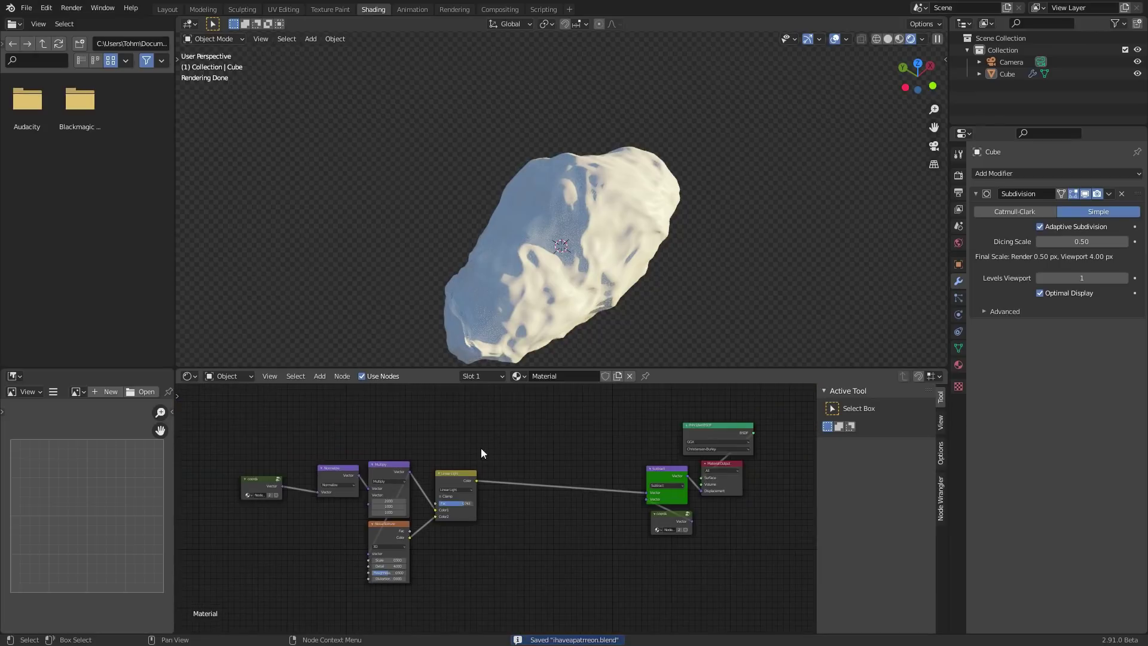
middle_click_drag(407, 467, 453, 463)
left_click_drag(277, 532, 335, 477)
key("g")
left_click(358, 472)
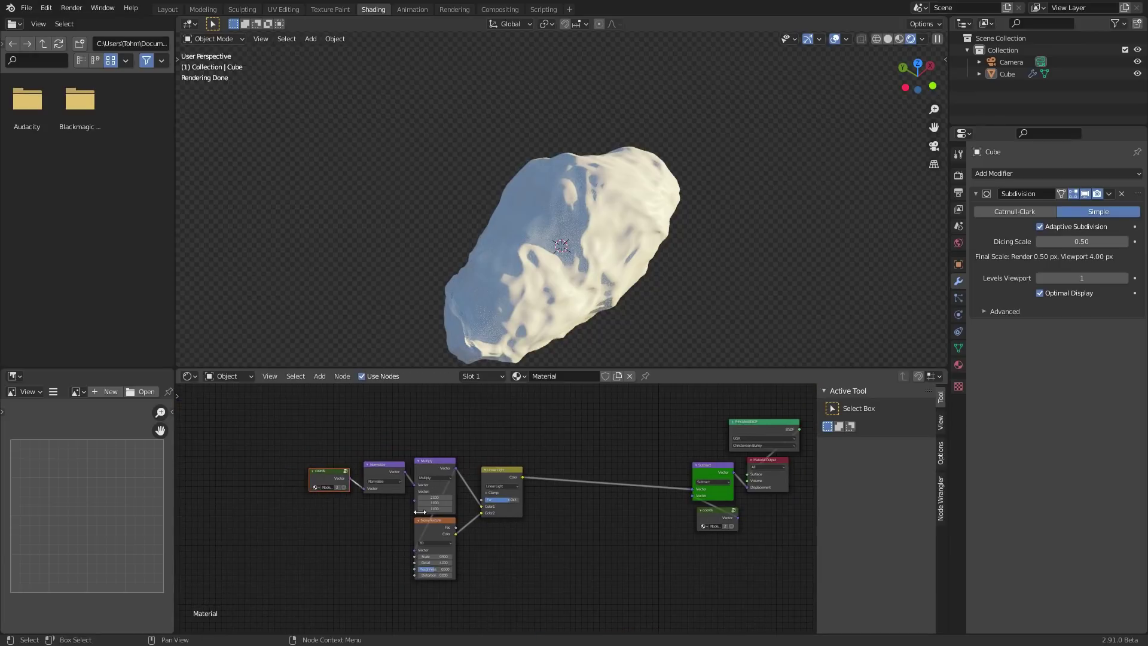
left_click_drag(523, 573, 339, 475)
key("g")
left_click(498, 578)
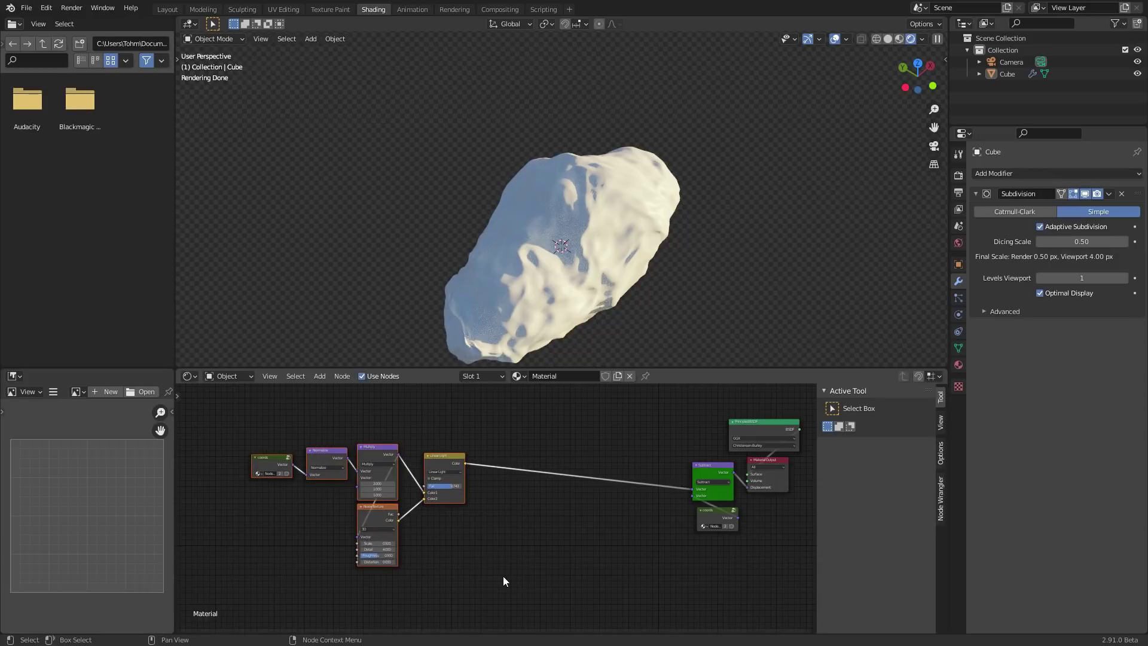
Save the file, add a Voronoi Texture node and place it directly below the Linear Light node
scroll(512, 501, "up", 1)
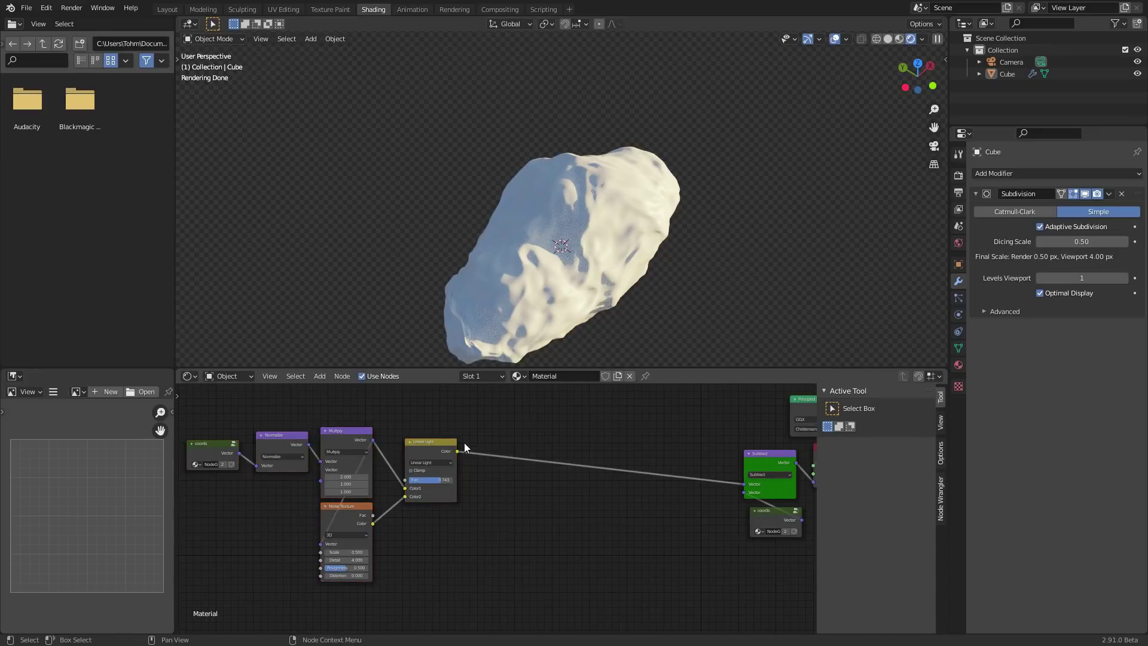
scroll(464, 442, "up", 1)
key("ctrl+s")
key("shift+a")
left_click(467, 425)
type("voron")
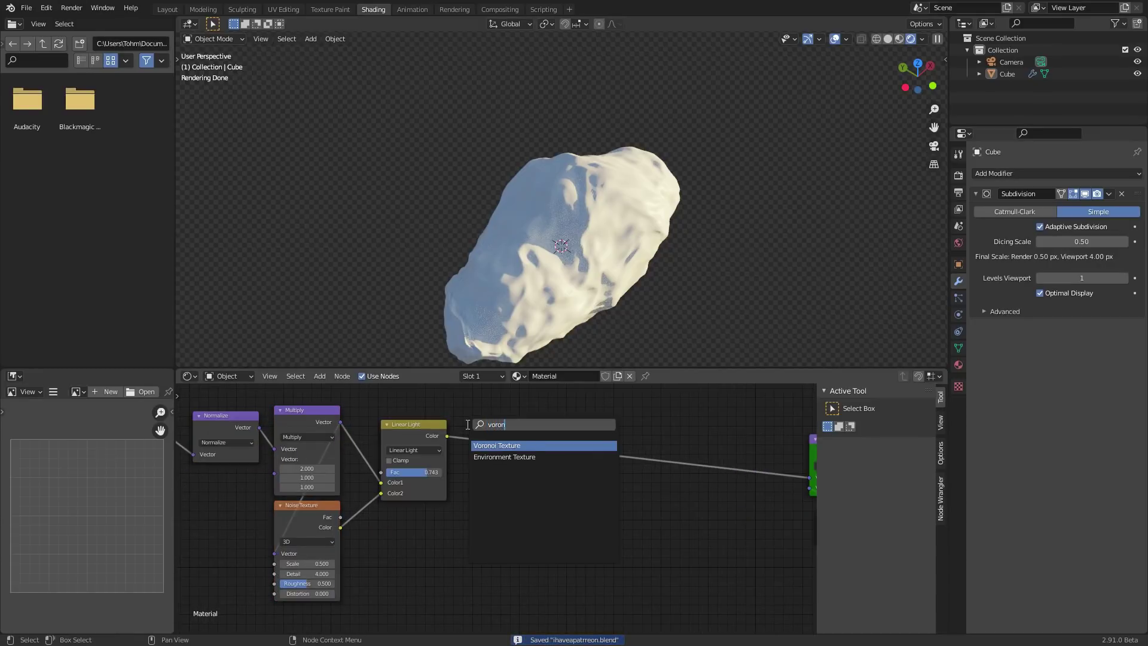
key("Return")
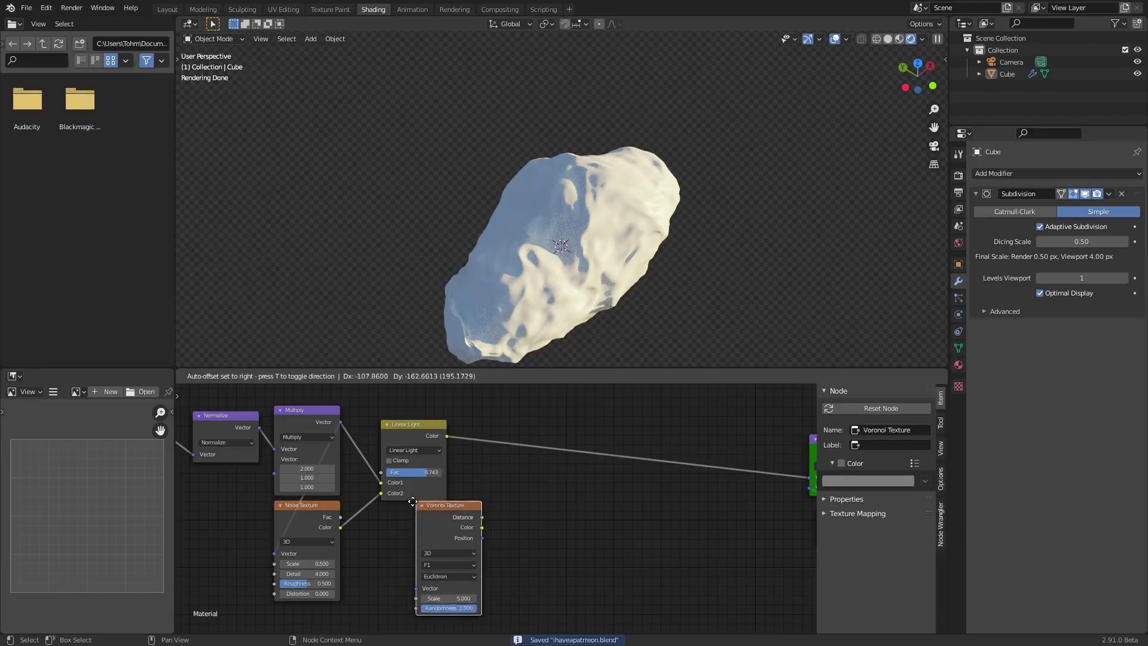
left_click(388, 512)
left_click_drag(439, 518, 428, 510)
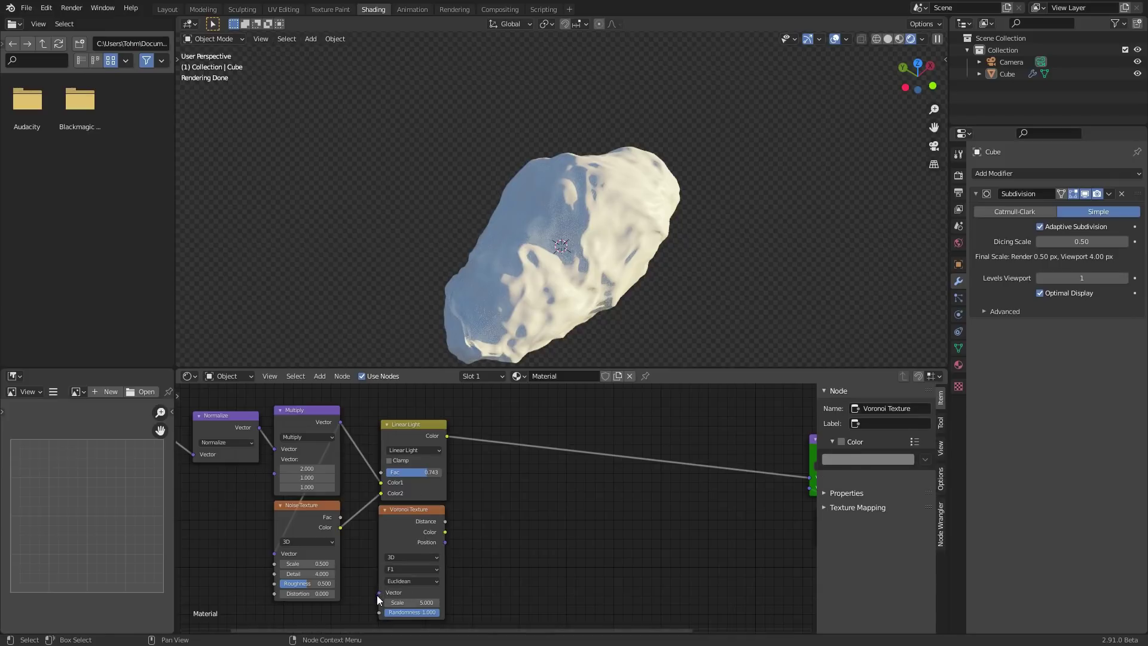
Connect the Linear Light node's Color output to the Voronoi Texture's Vector input
left_click_drag(378, 593, 366, 550)
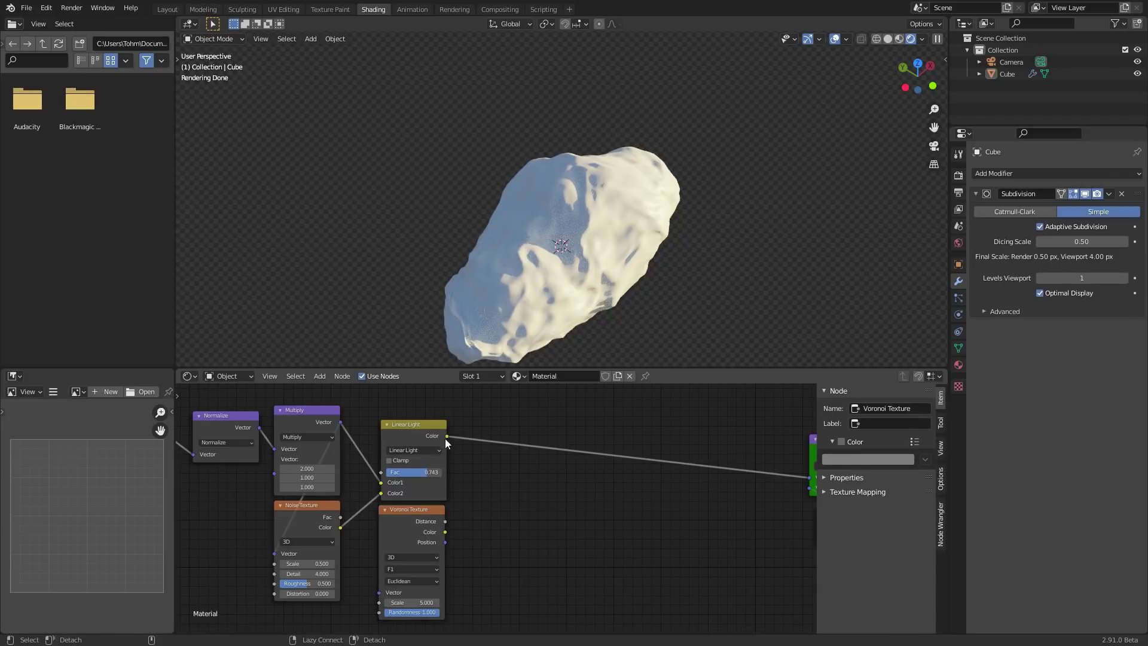
scroll(335, 433, "down", 4)
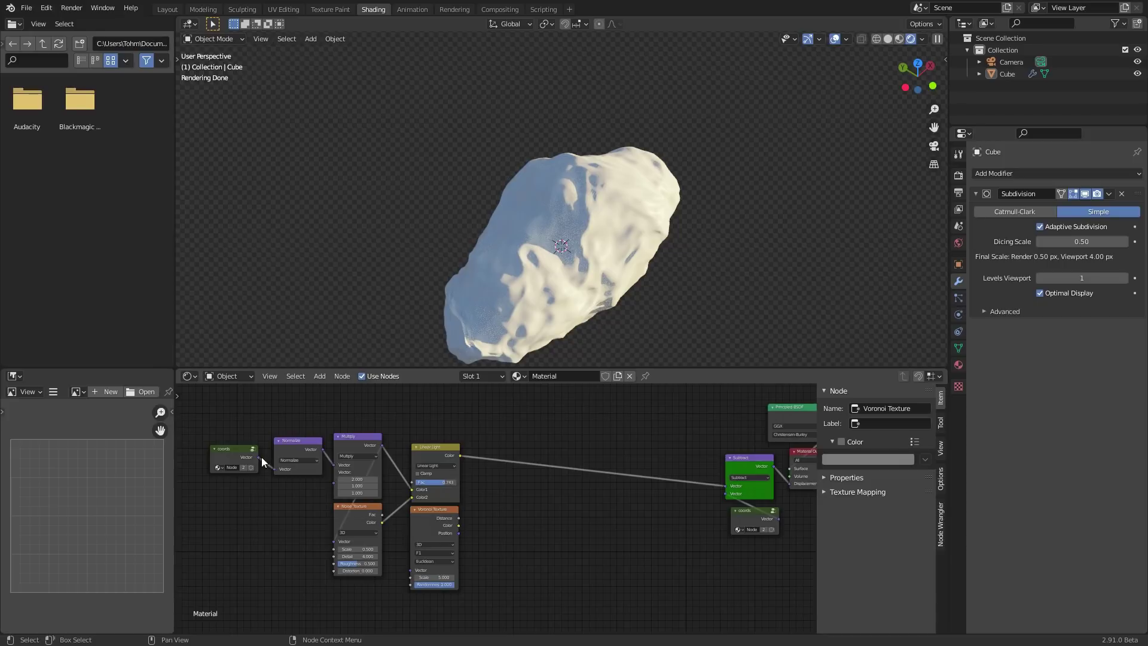
scroll(497, 508, "up", 3)
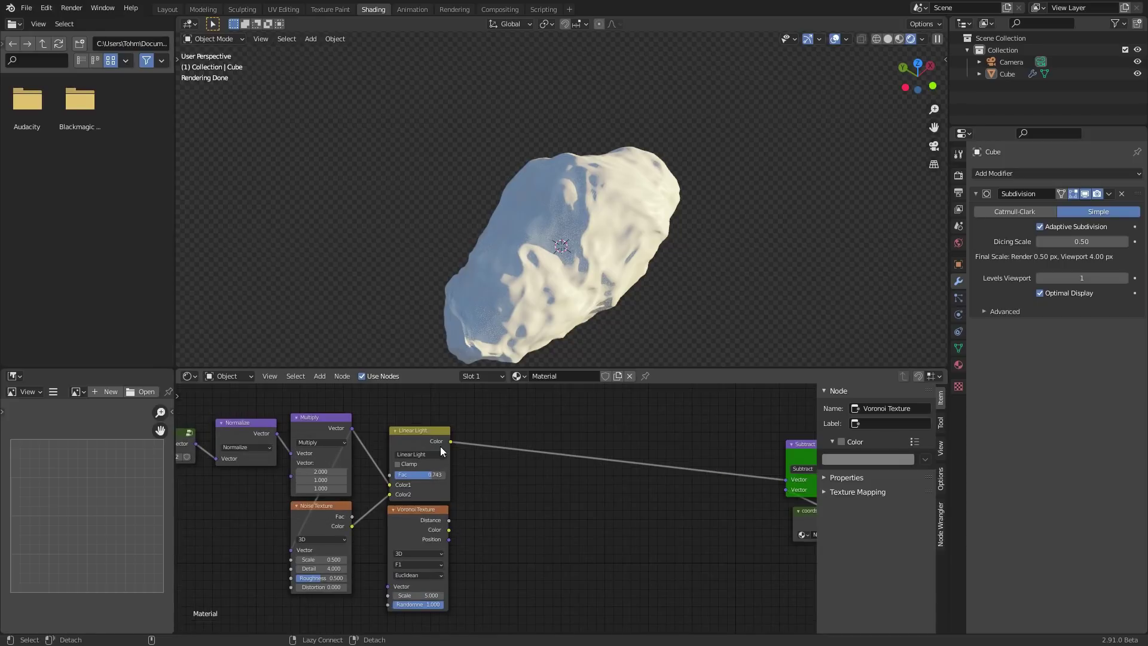
right_click_drag(443, 440, 425, 578, "alt")
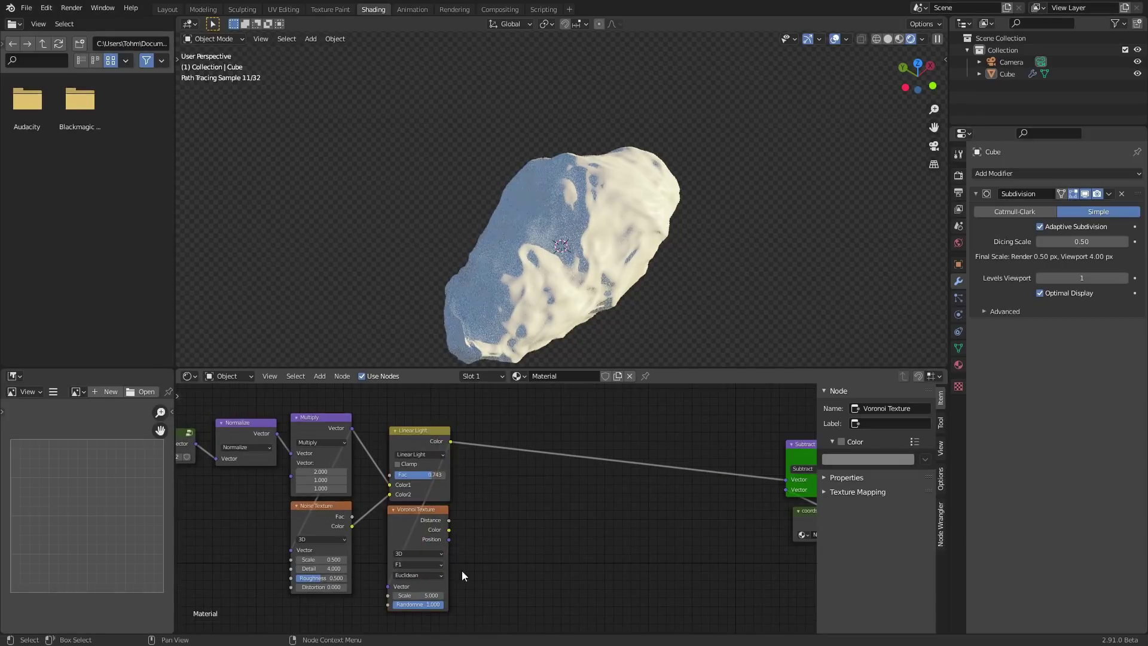
Preview the Voronoi Texture's Distance output on the shape, then try cutting its Vector link and undo the cut
scroll(494, 508, "up", 4)
left_click(371, 519, "ctrl+shift")
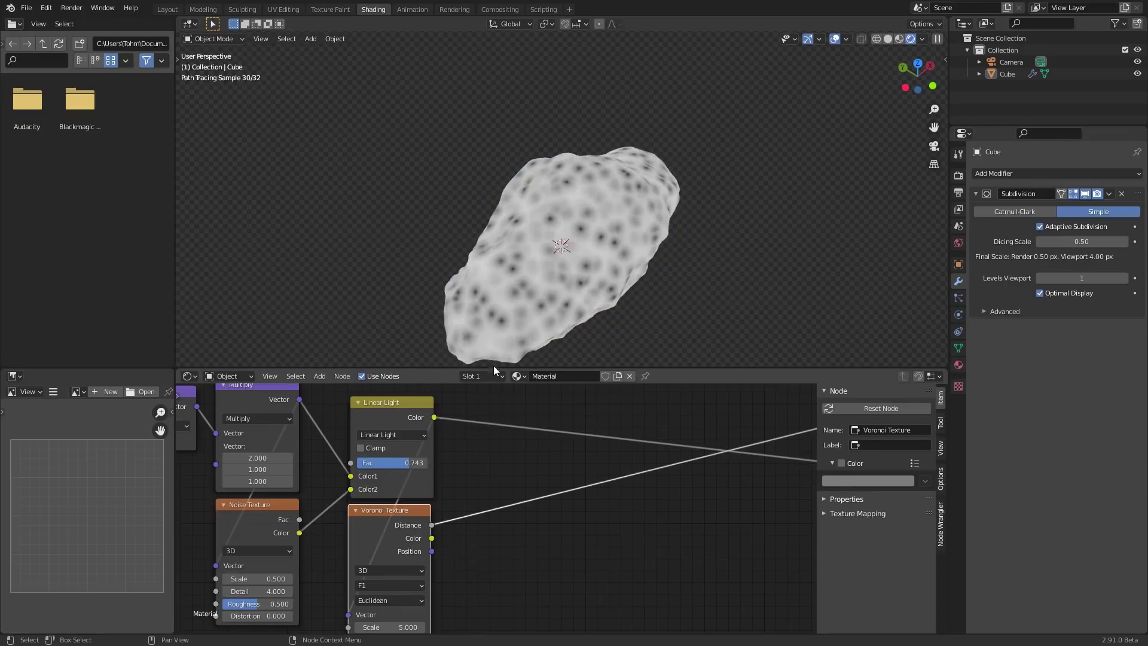
scroll(390, 491, "down", 1)
right_click_drag(428, 509, 386, 494, "ctrl")
key("ctrl+z")
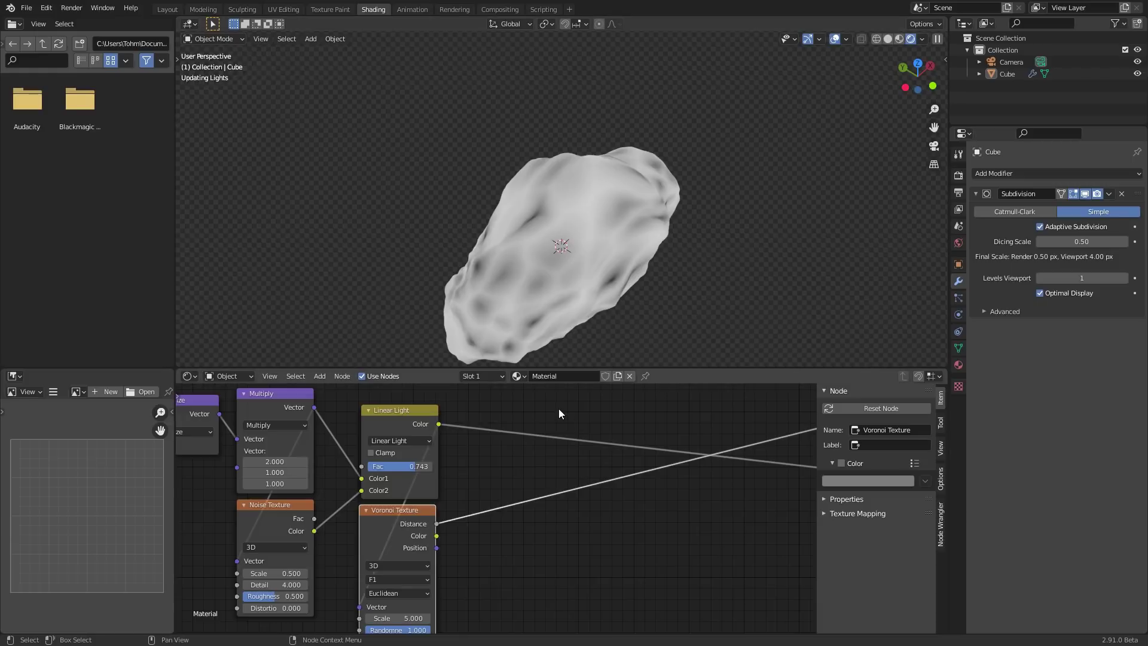
Add a Math node and insert it on the link leaving the Voronoi Texture's Distance output
key("shift+a")
left_click(493, 442)
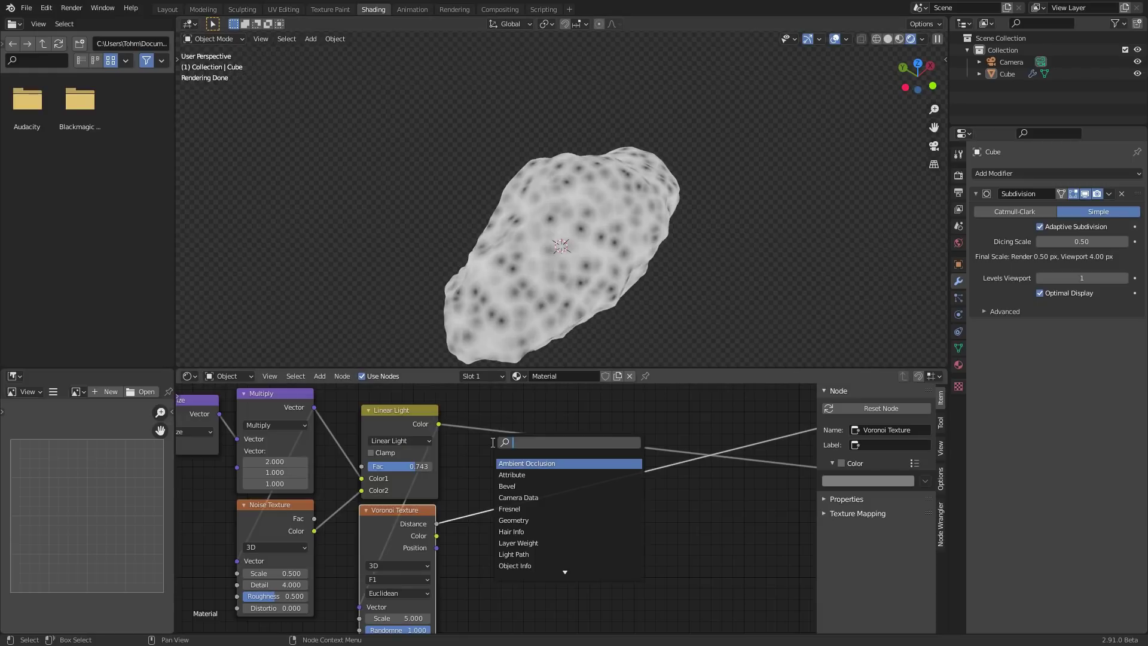
type("math")
left_click(511, 463)
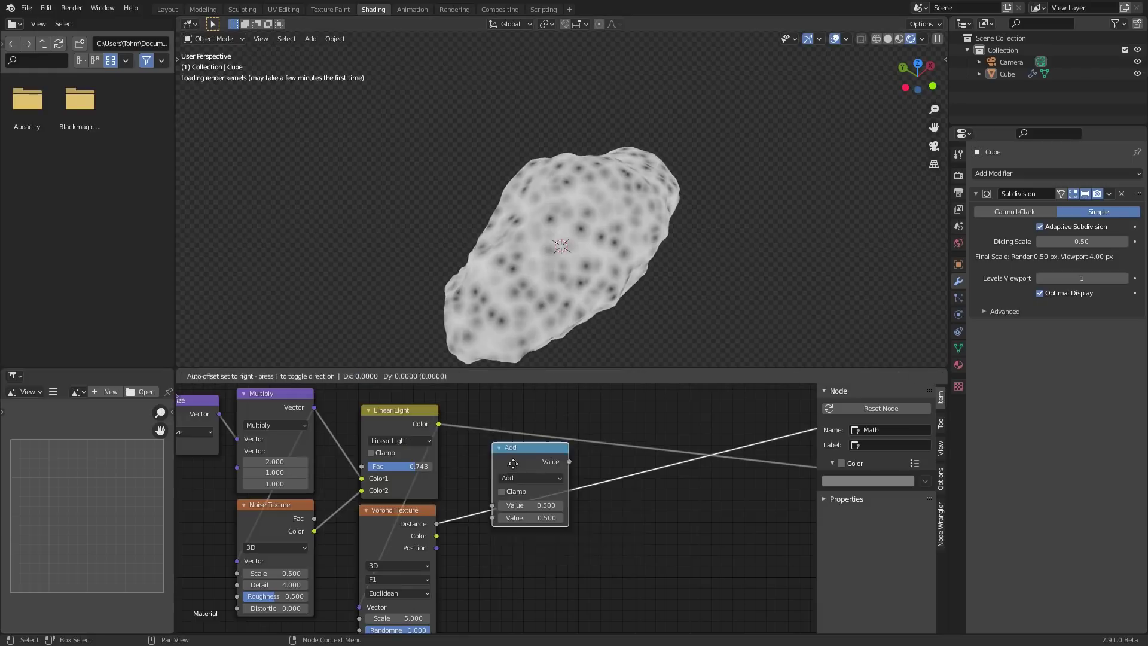
left_click(506, 497)
scroll(531, 504, "up", 4)
scroll(587, 217, "up", 1)
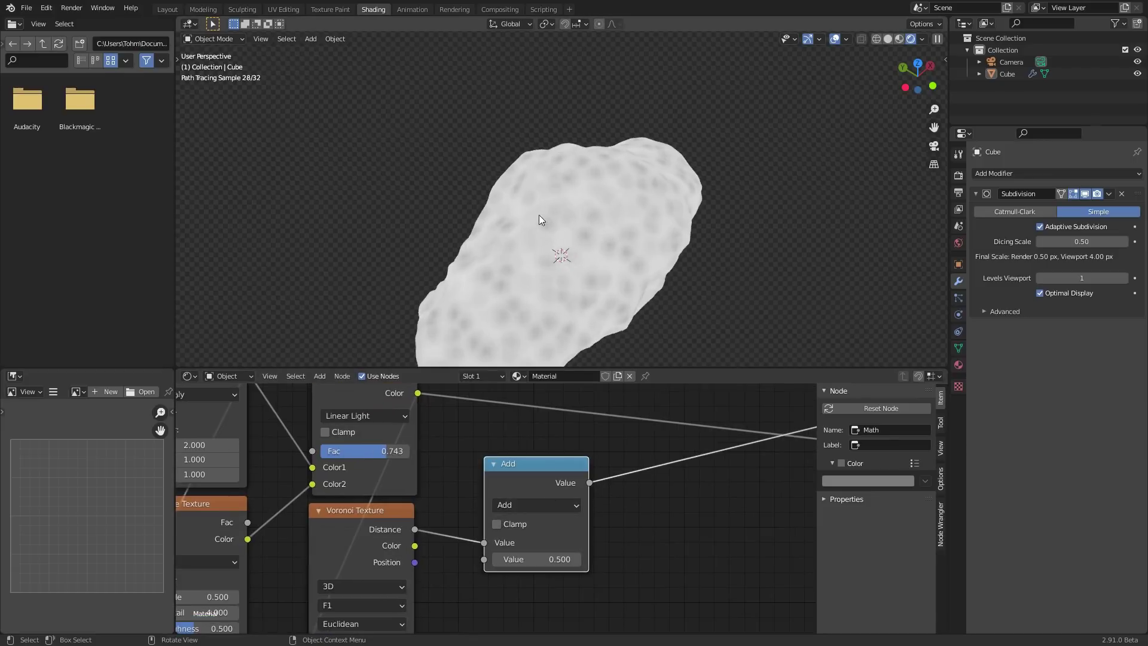
middle_click_drag(573, 232, 563, 154, "shift")
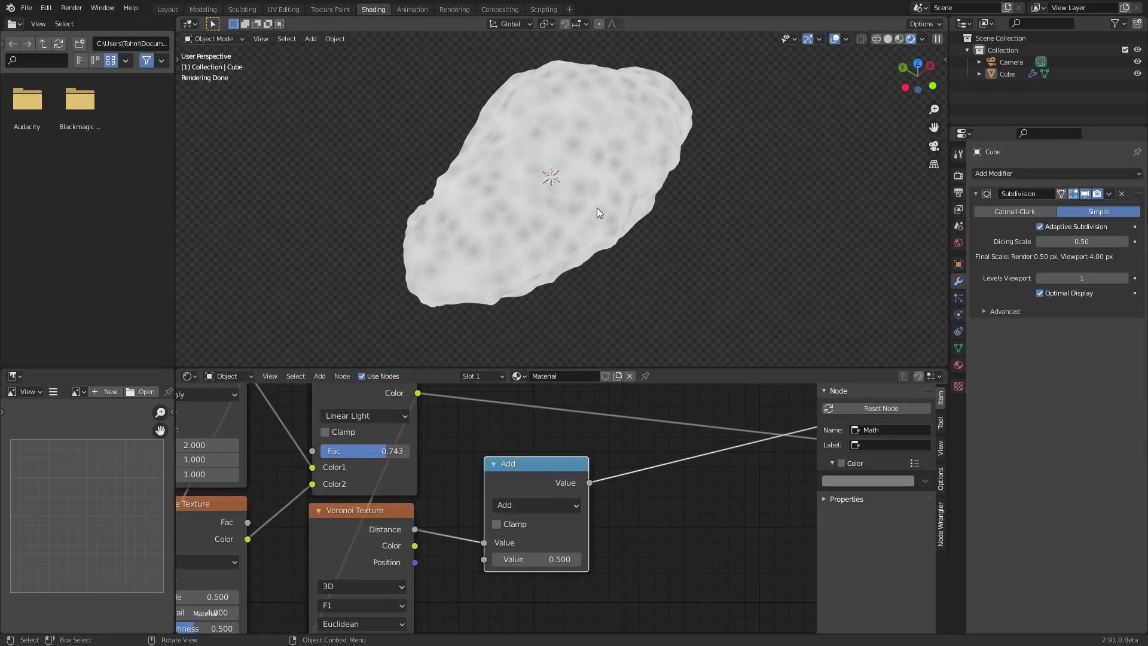
Switch the Math node to Subtract and swap its inputs so the Voronoi Distance is subtracted from 0.6
left_click(552, 506)
key("s")
key("alt+s")
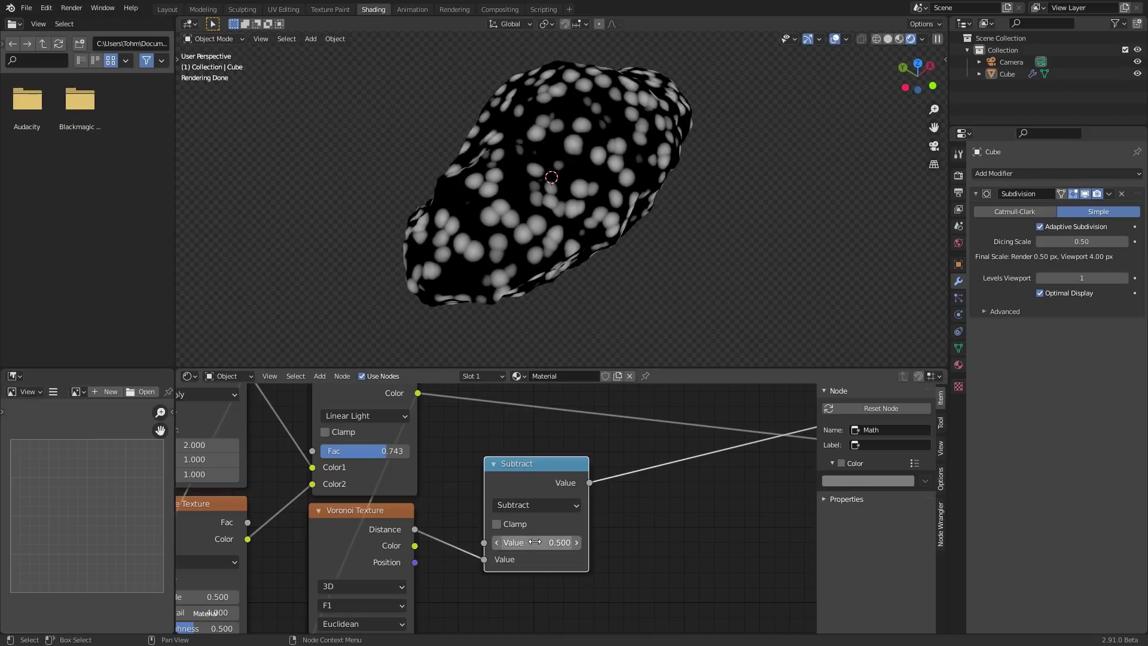
left_click_drag(530, 542, 531, 542)
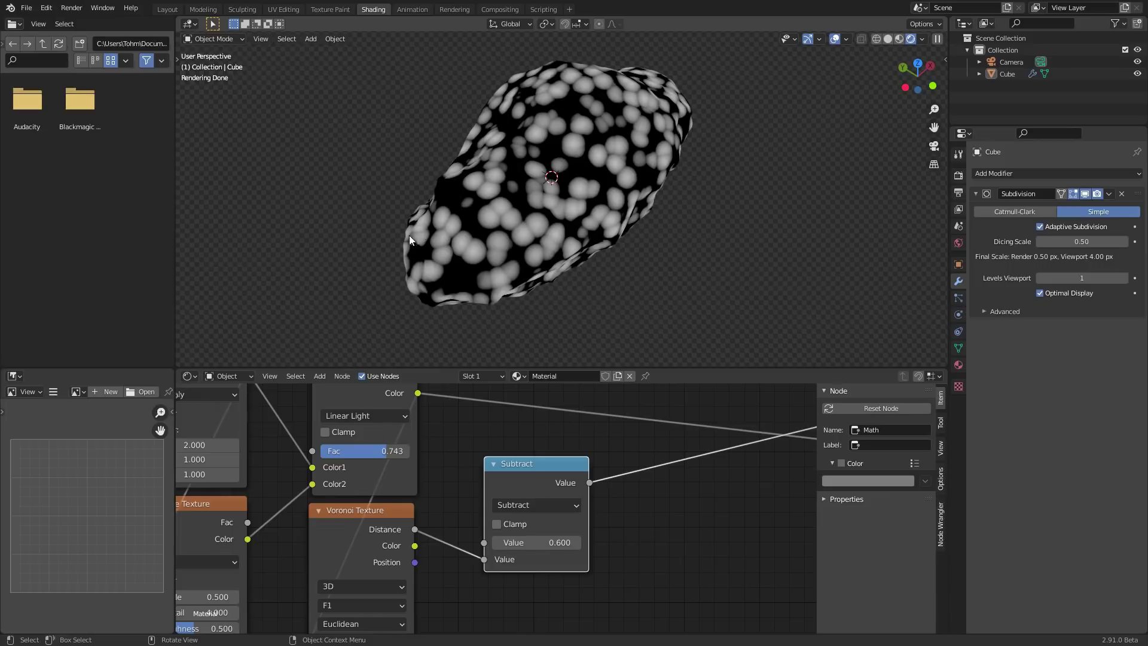
Inspect the Voronoi spots from several angles and enable Clamp on the Subtract math node
scroll(549, 210, "up", 2)
scroll(552, 213, "down", 3)
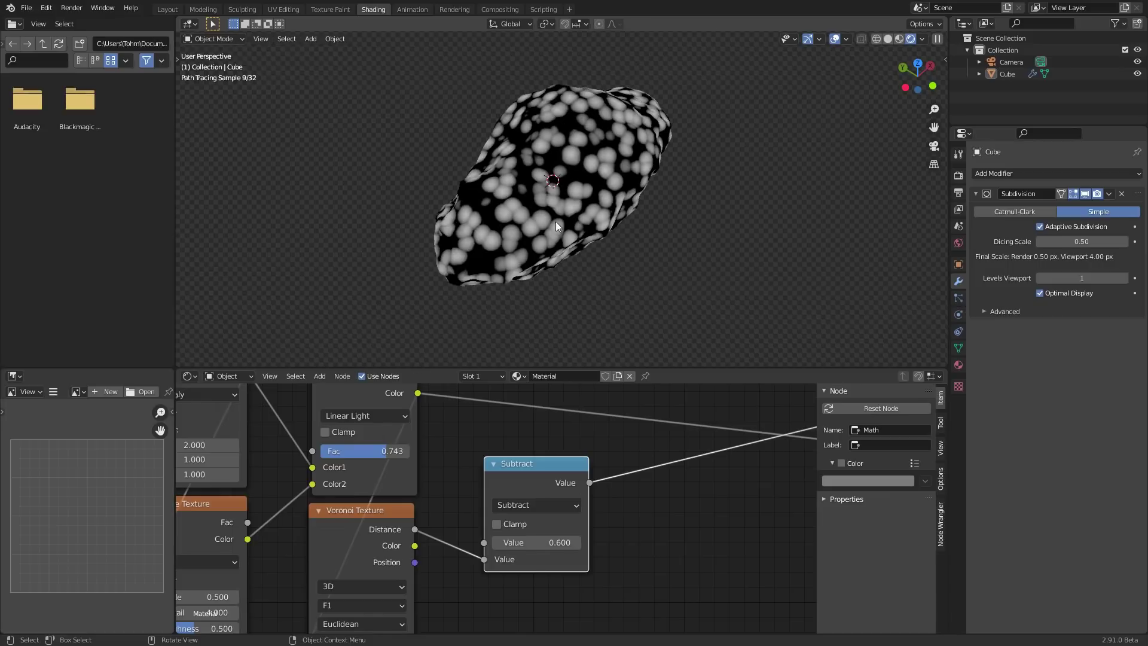
middle_click_drag(547, 186, 677, 217)
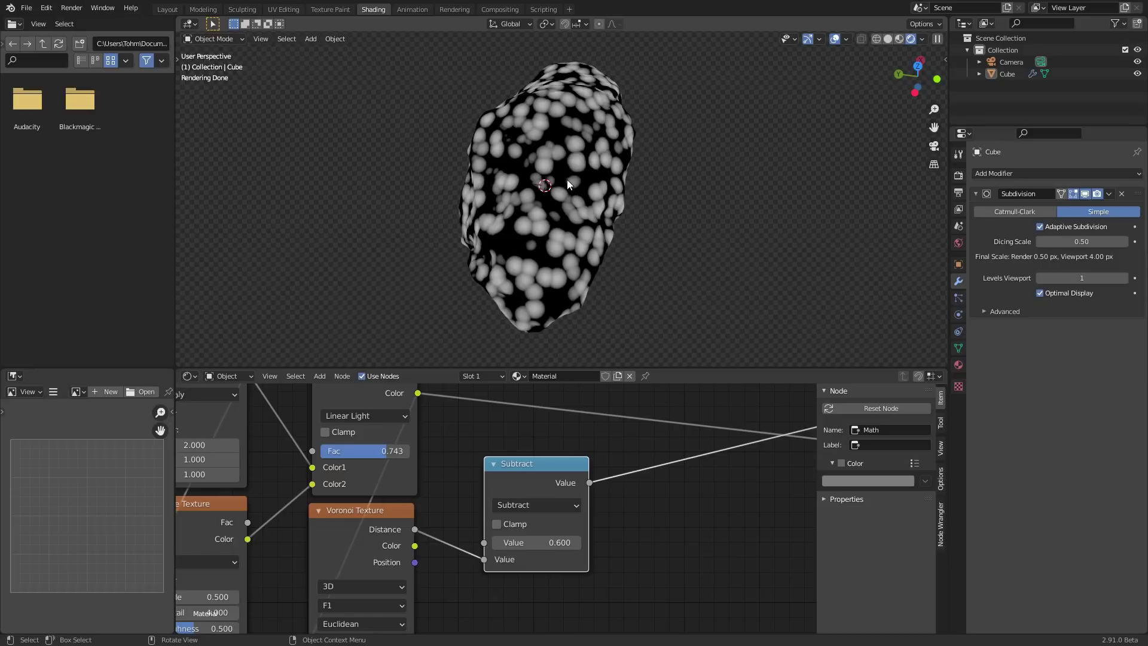
scroll(564, 171, "up", 2)
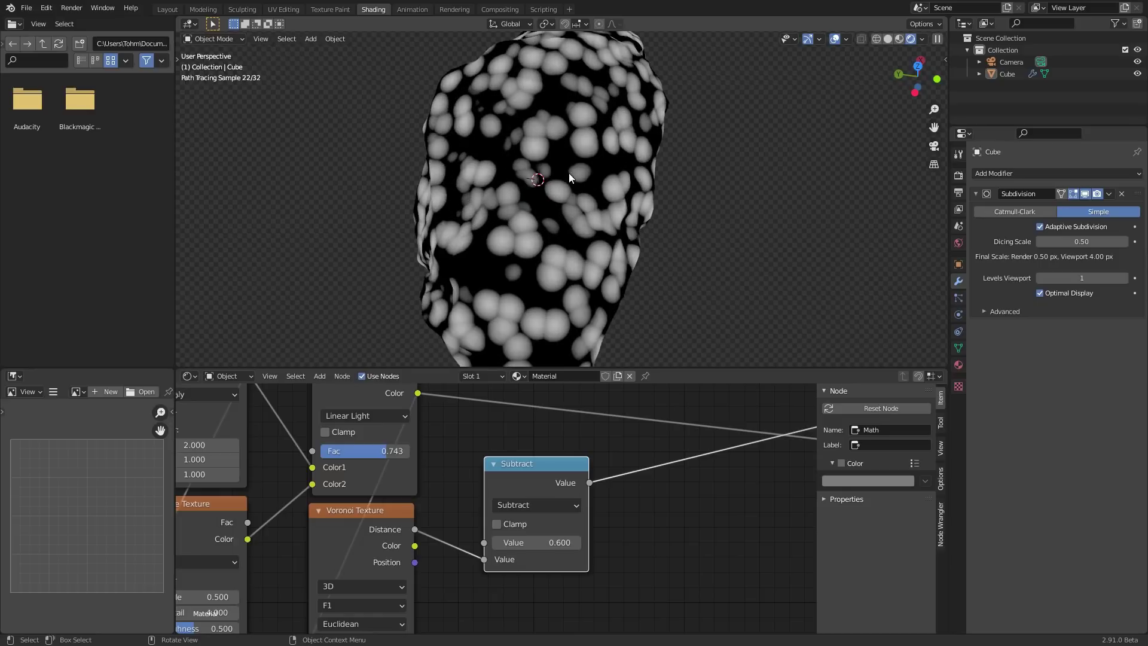
middle_click_drag(569, 173, 540, 176)
left_click(501, 524)
middle_click_drag(641, 165, 601, 170)
Set the Voronoi Texture's Scale to 2
middle_click_drag(371, 565, 383, 447)
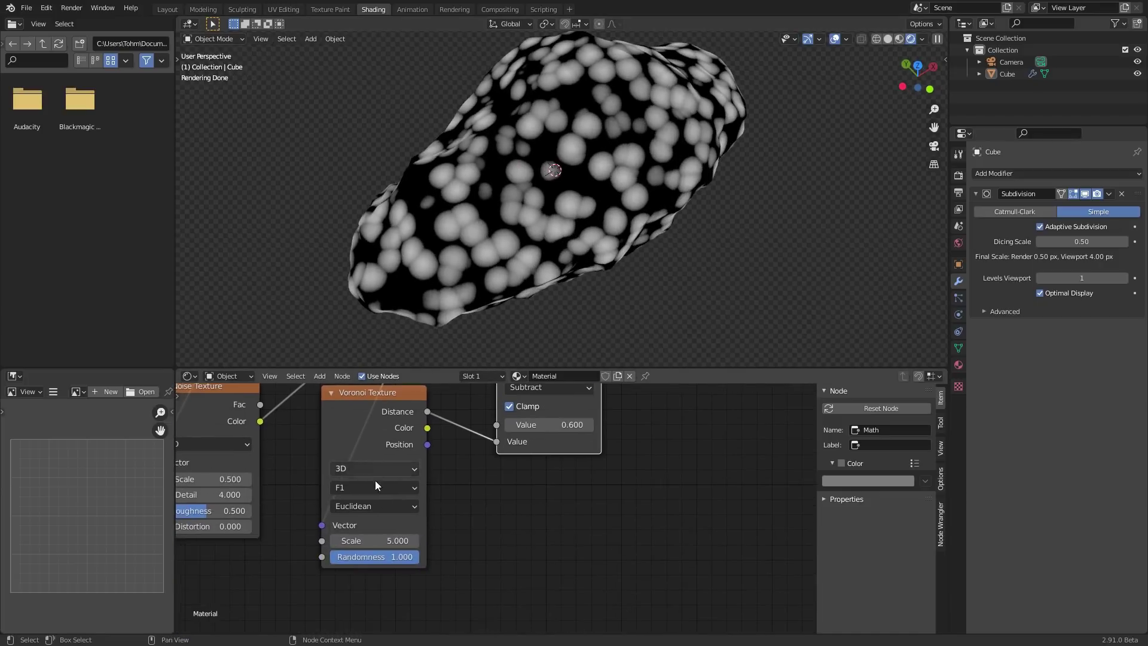
double_click(380, 545)
type("2")
key("Return")
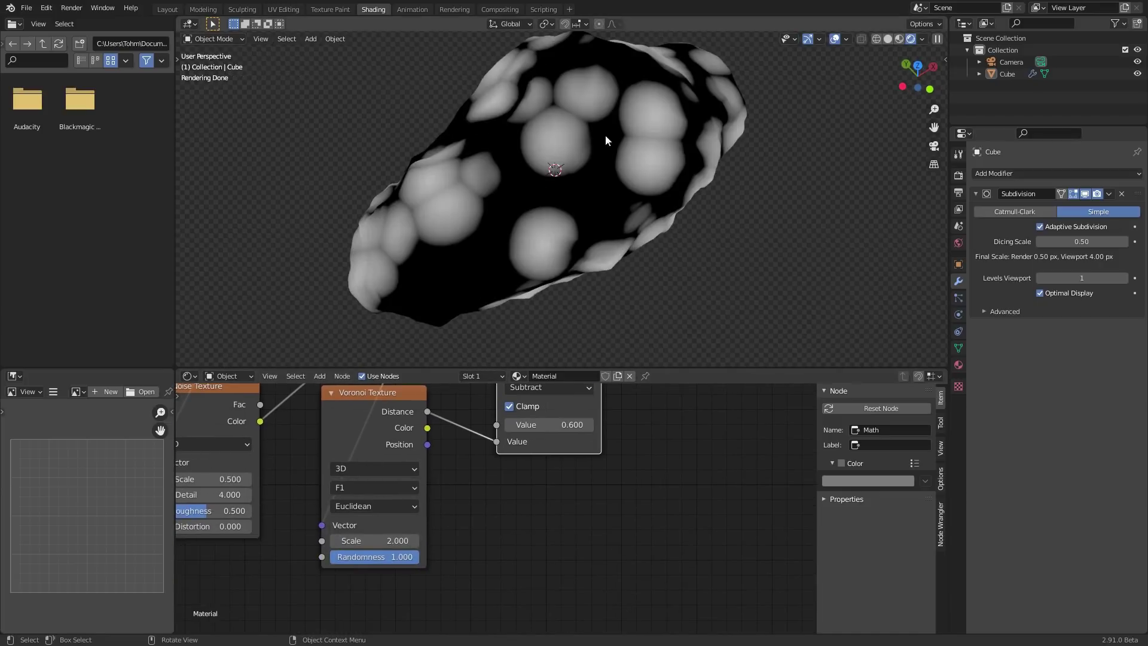
Slightly lower the Subtract math node's value to shrink the spots and try adjusting the Voronoi Texture's Randomness
middle_click_drag(577, 478, 532, 512)
mouse_move(506, 495)
left_mouse_down("shift")
mouse_move(517, 496)
mouse_move(497, 495)
left_mouse_up("shift")
mouse_move(597, 196)
middle_mouse_down()
mouse_move(586, 167)
mouse_move(706, 174)
mouse_move(725, 159)
middle_mouse_up()
middle_click_drag(403, 539, 458, 418)
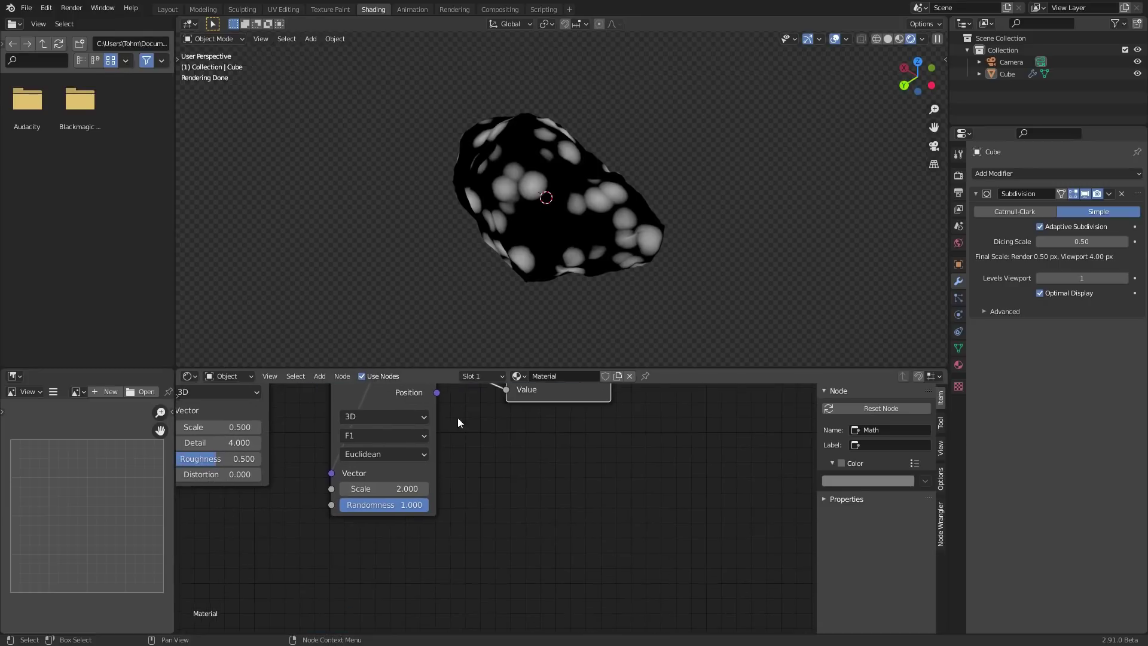
mouse_move(404, 509)
left_mouse_down()
mouse_move(352, 509)
mouse_move(413, 509)
left_mouse_up()
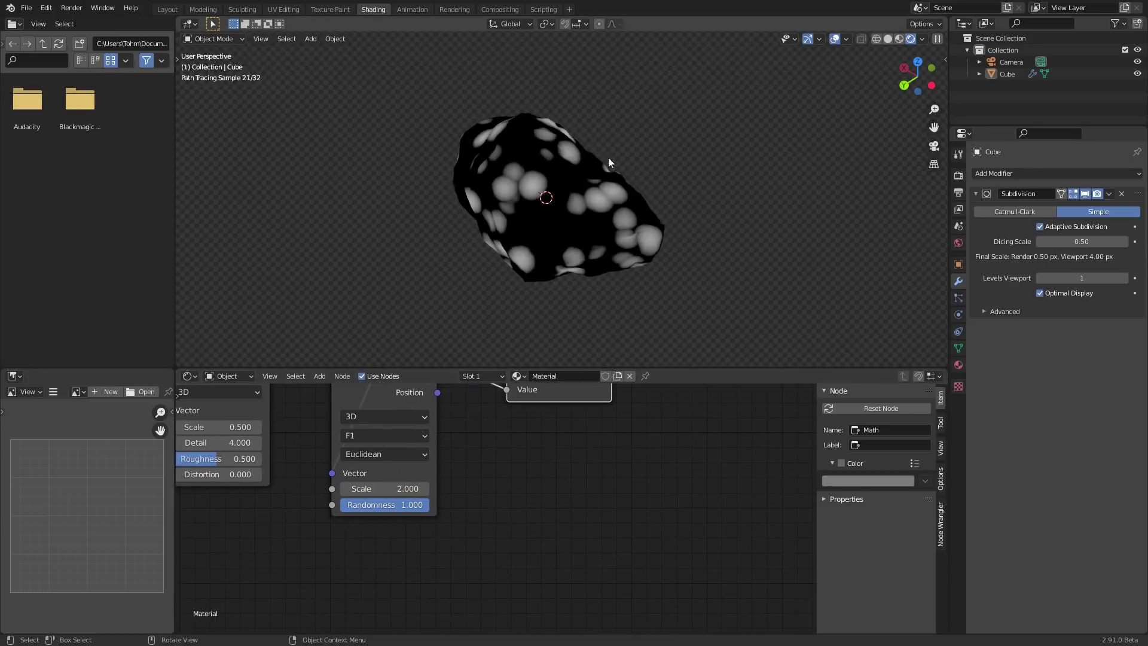
Move the Subtract math node close beside the Voronoi Texture node
middle_click_drag(609, 158, 513, 231)
middle_click_drag(602, 431, 534, 544)
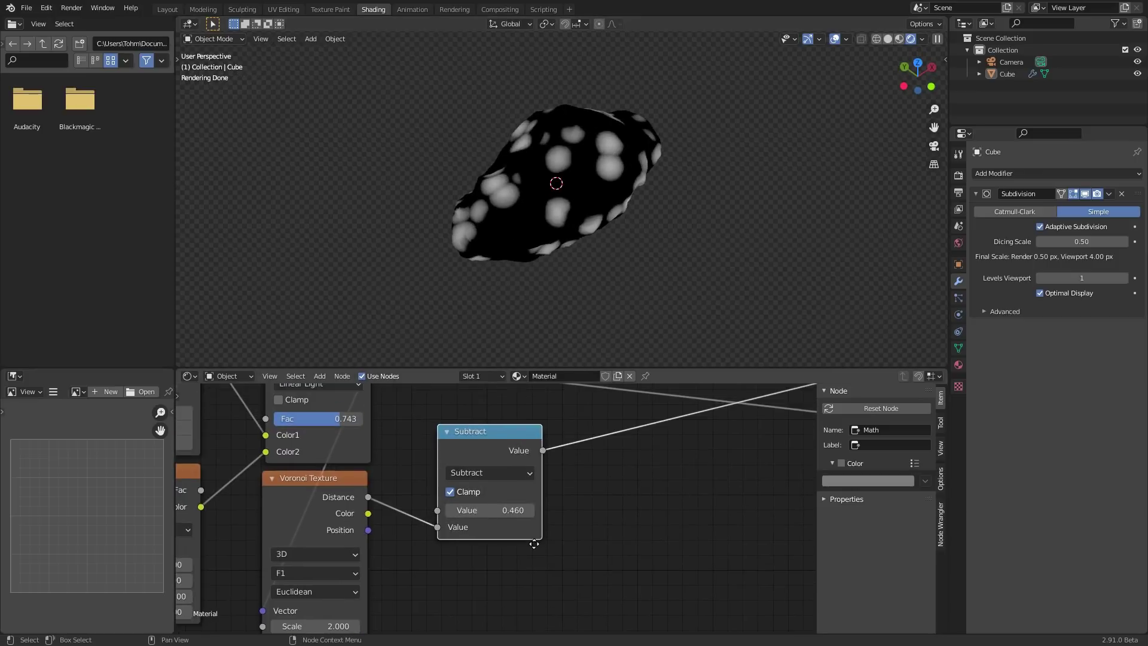
left_click_drag(514, 435, 467, 502)
scroll(510, 462, "down", 7)
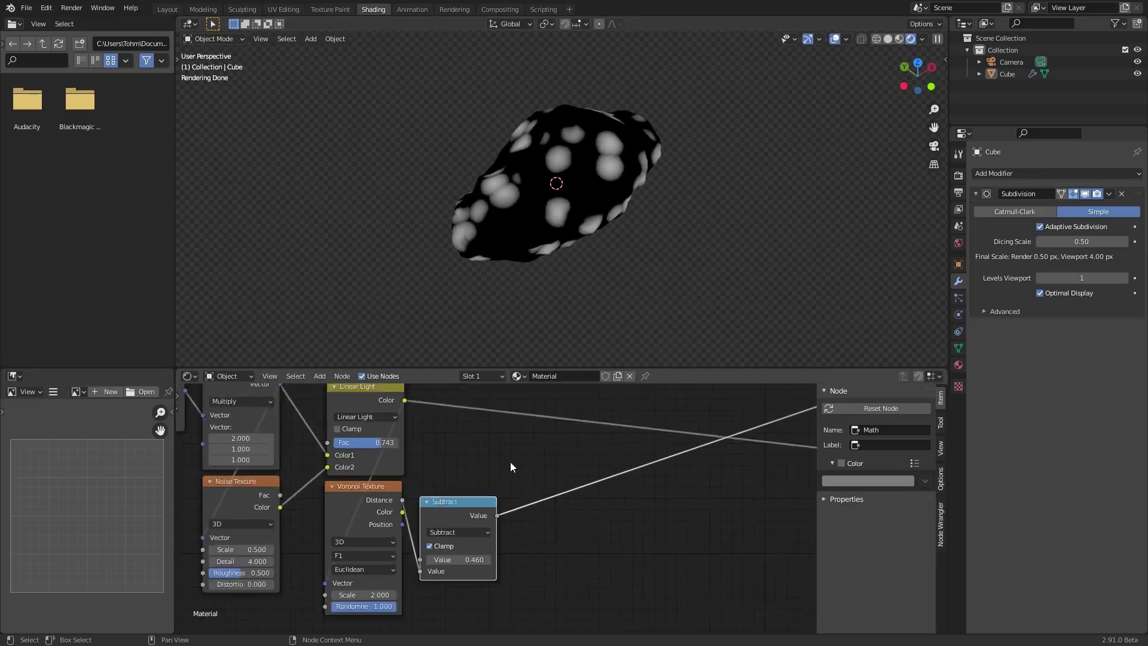
middle_click_drag(531, 453, 512, 559)
scroll(479, 490, "up", 1)
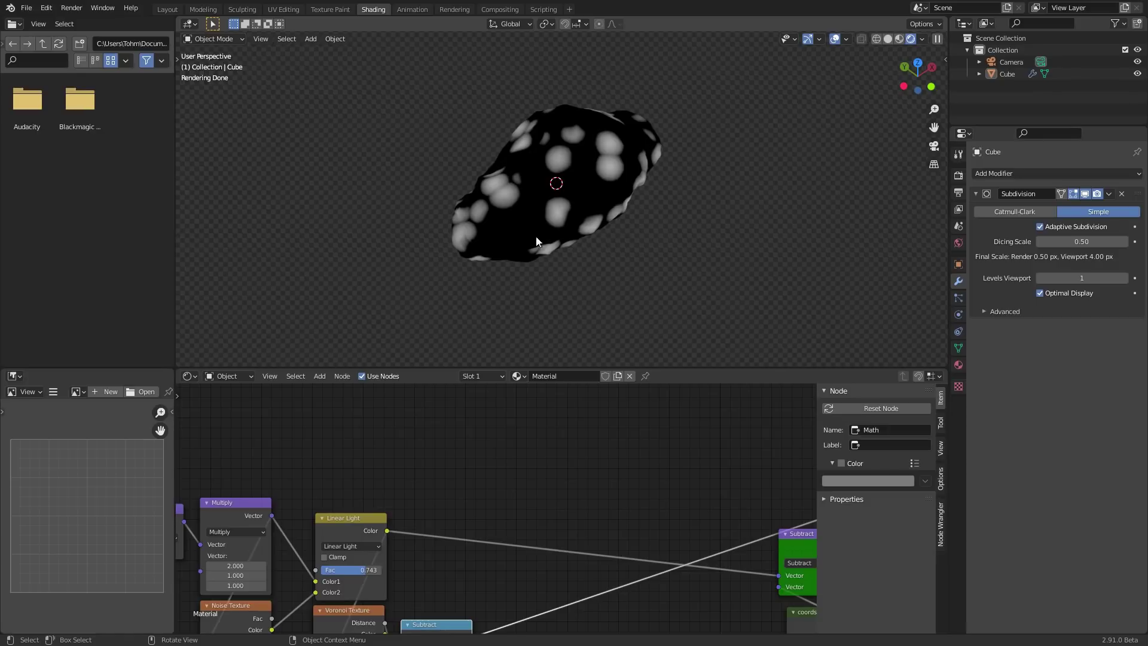
Add a Displacement node and place it in the empty area above the Linear Light and Voronoi nodes
scroll(444, 500, "down", 3)
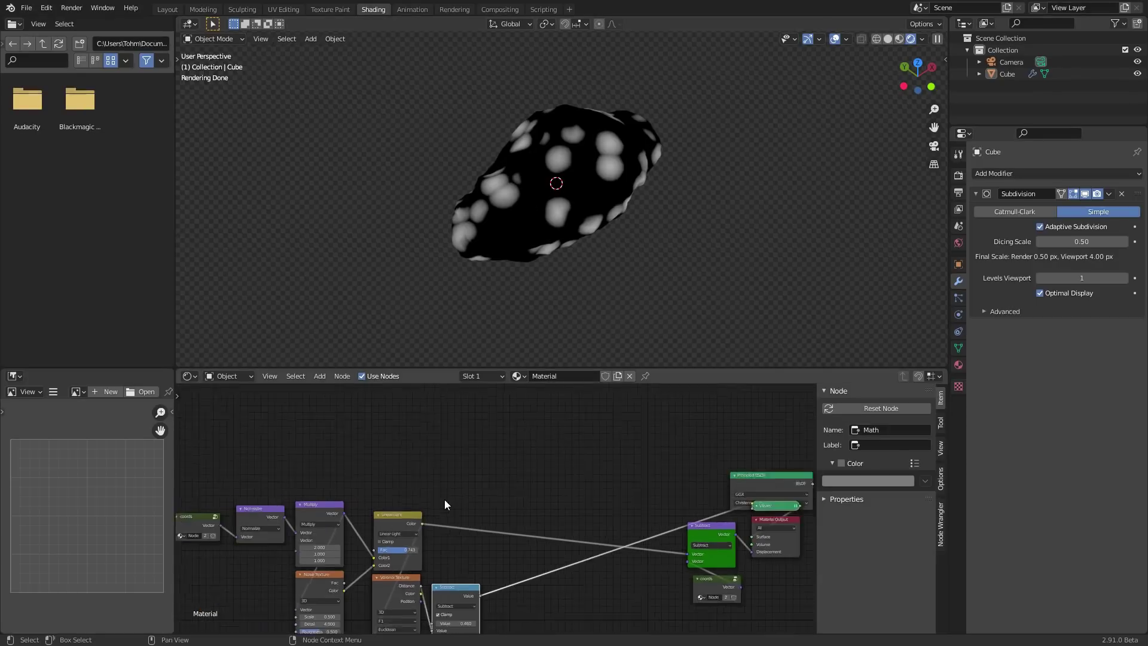
scroll(493, 509, "up", 2)
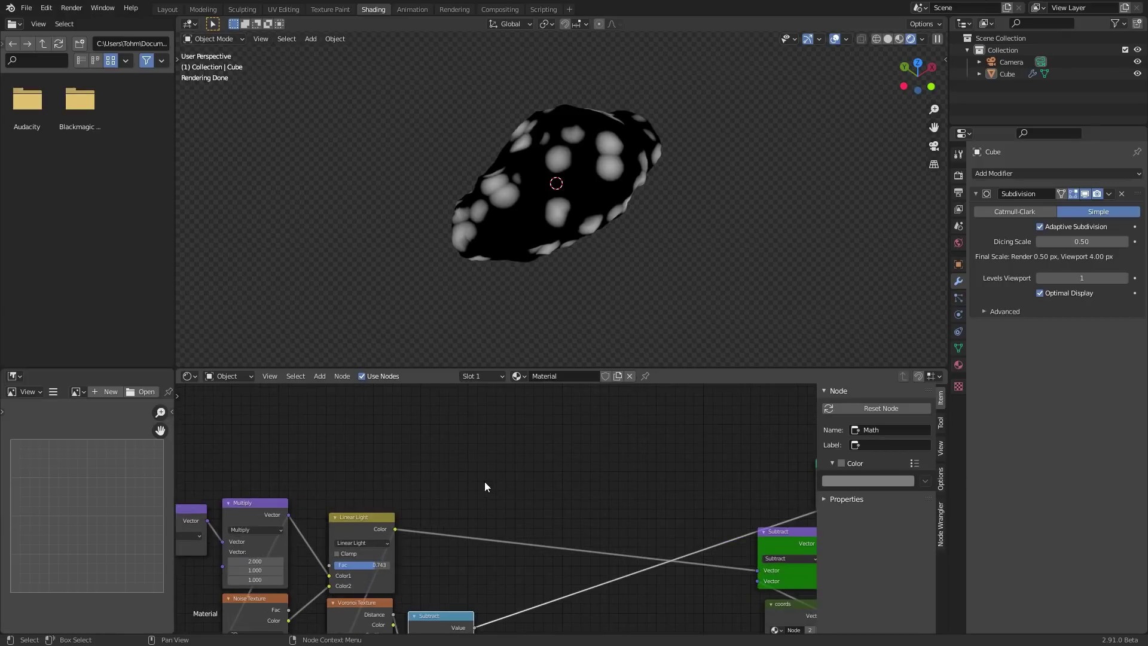
scroll(460, 456, "up", 1)
key("shift+a")
left_click(461, 457)
type("displa")
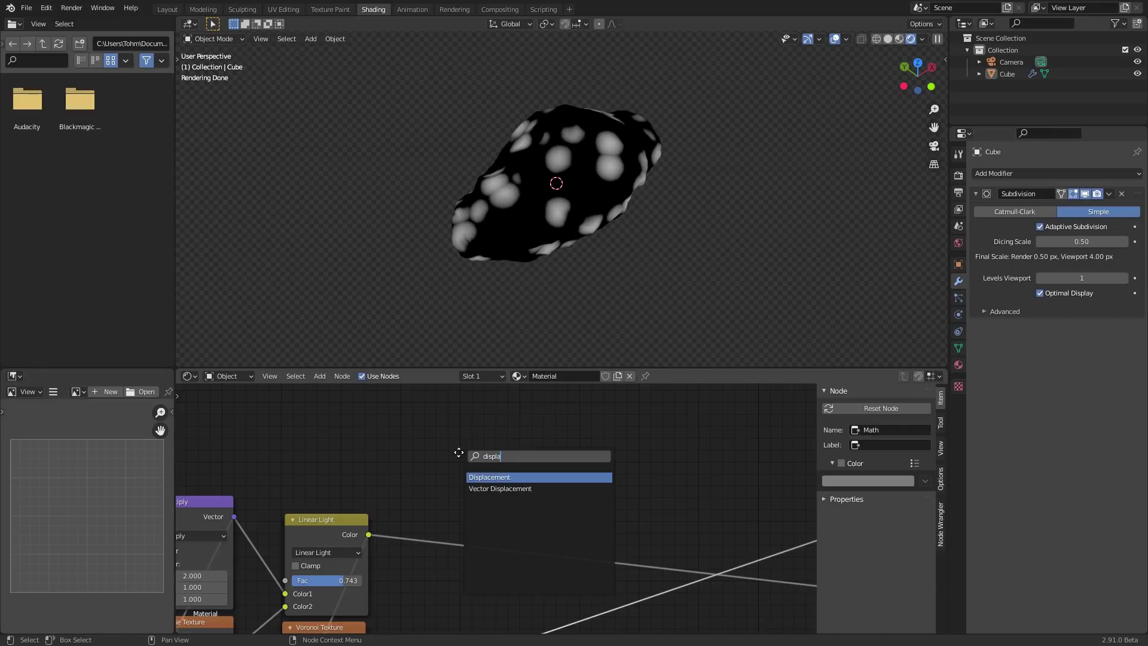
key("Return")
left_click(461, 406)
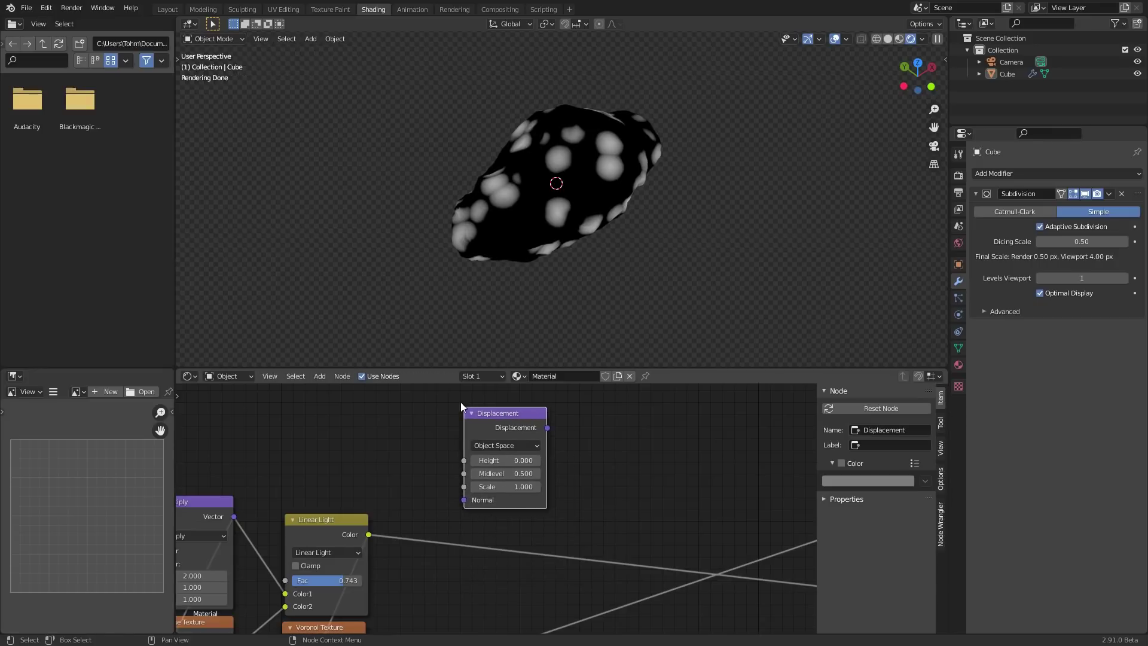
Connect the Subtract math node's Value to the Displacement node's Height and preview the Displacement output on the mesh
scroll(522, 438, "down", 2)
scroll(483, 540, "up", 1)
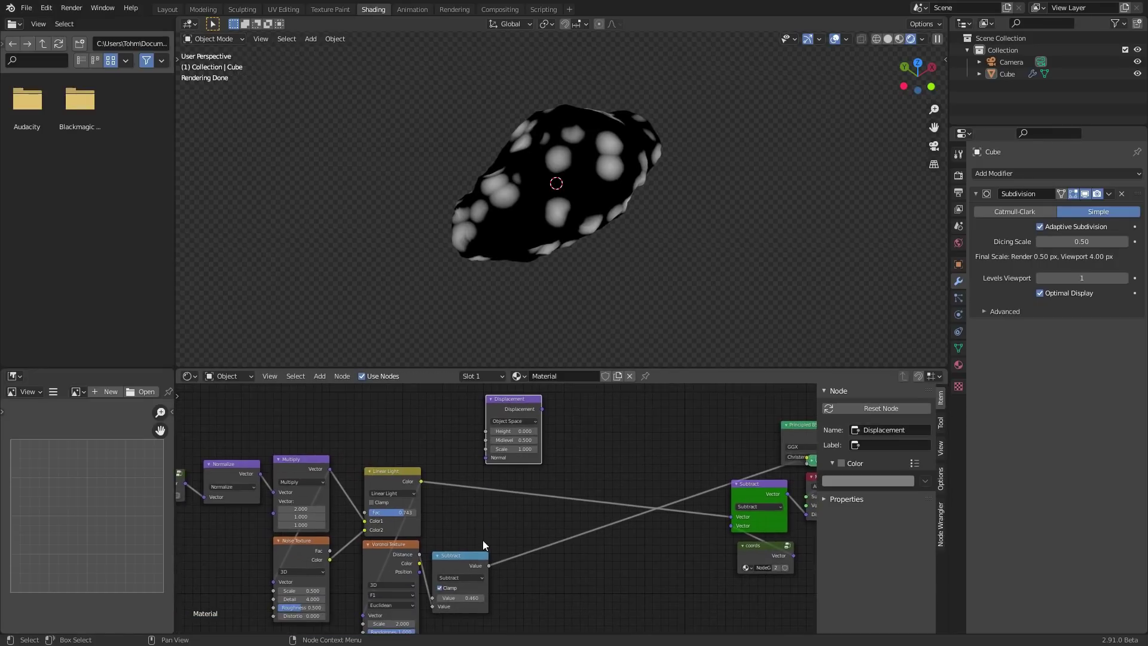
right_click_drag(484, 566, 468, 438, "alt")
scroll(480, 441, "up", 3)
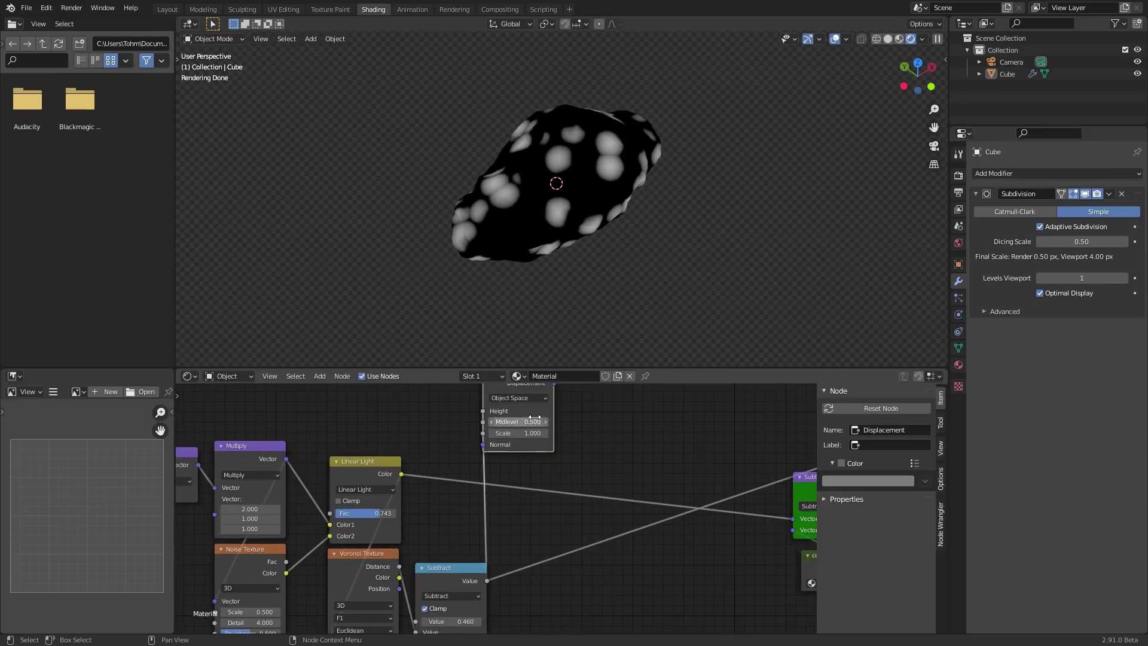
middle_click_drag(531, 421, 511, 493)
left_click_drag(505, 444, 530, 440)
left_click(530, 440, "ctrl+shift")
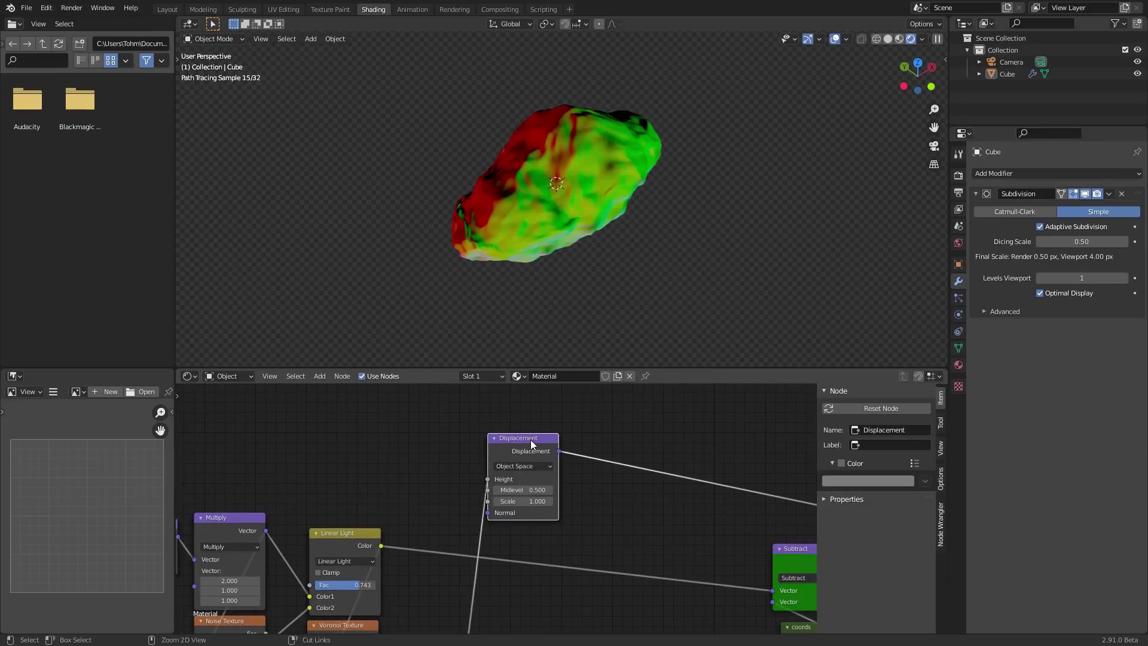
Check the displacement preview from another angle and move the Displacement node directly above the Linear Light node
middle_click_drag(574, 200, 632, 210)
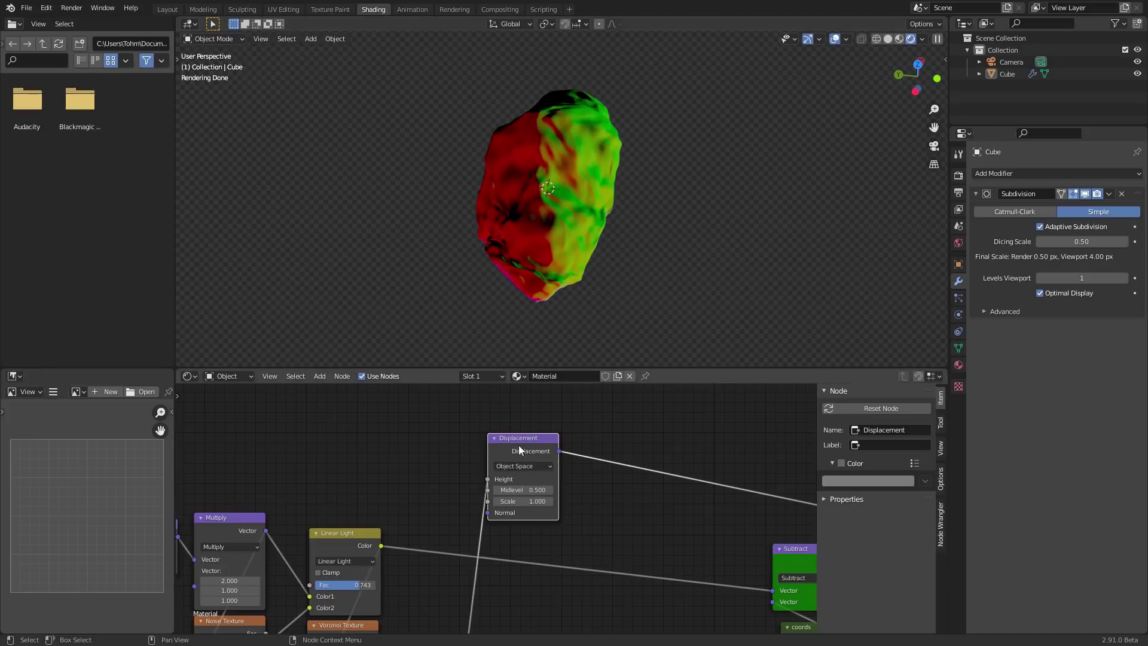
left_click_drag(519, 445, 326, 420)
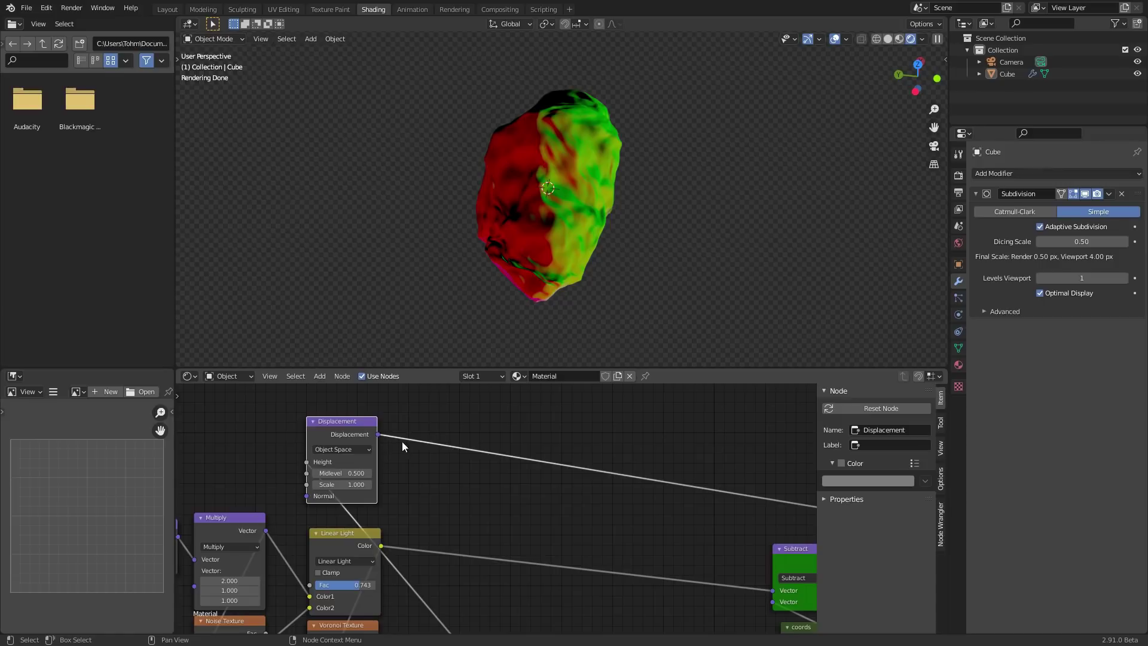
middle_click_drag(417, 458, 418, 456)
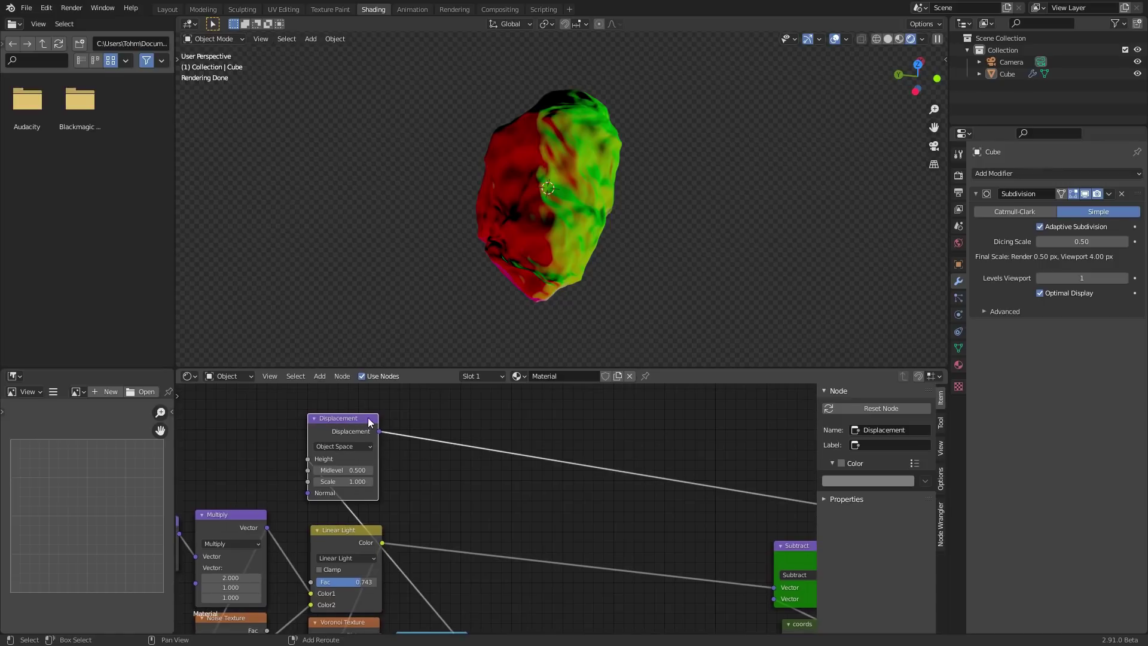
key("shift+a")
left_click(482, 423)
key("Escape")
Duplicate the Normalize node onto the Linear Light output link, reset it to Add, and connect Displacement to its second vector input
middle_click_drag(215, 519, 305, 498)
left_click(239, 499)
key("shift+d")
left_click(594, 482)
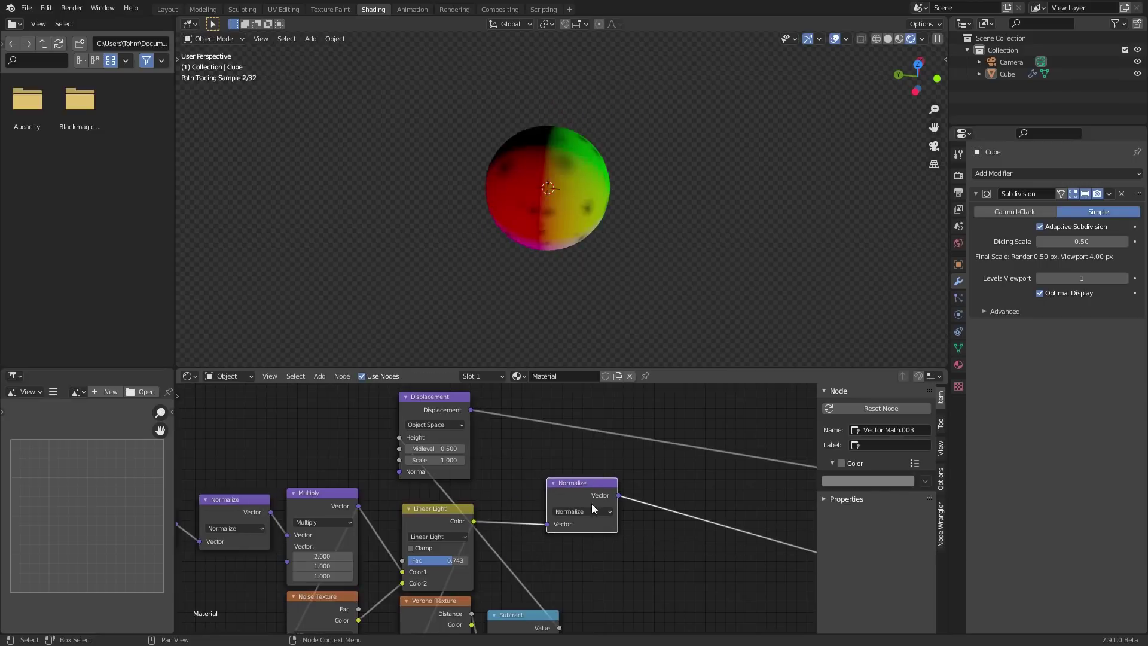
key("BackSpace")
right_click_drag(468, 418, 576, 536, "alt")
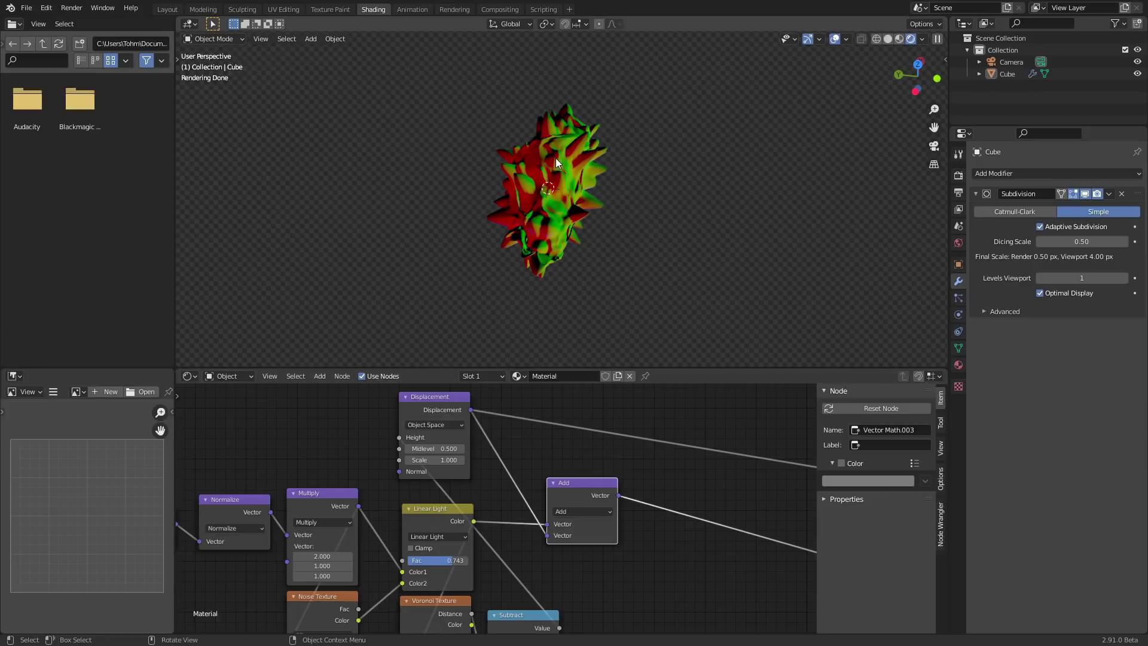
Reconnect the Principled BSDF to the Material Output and view the spiky displaced shape from another angle
scroll(586, 476, "down", 6)
middle_click_drag(752, 515, 646, 514)
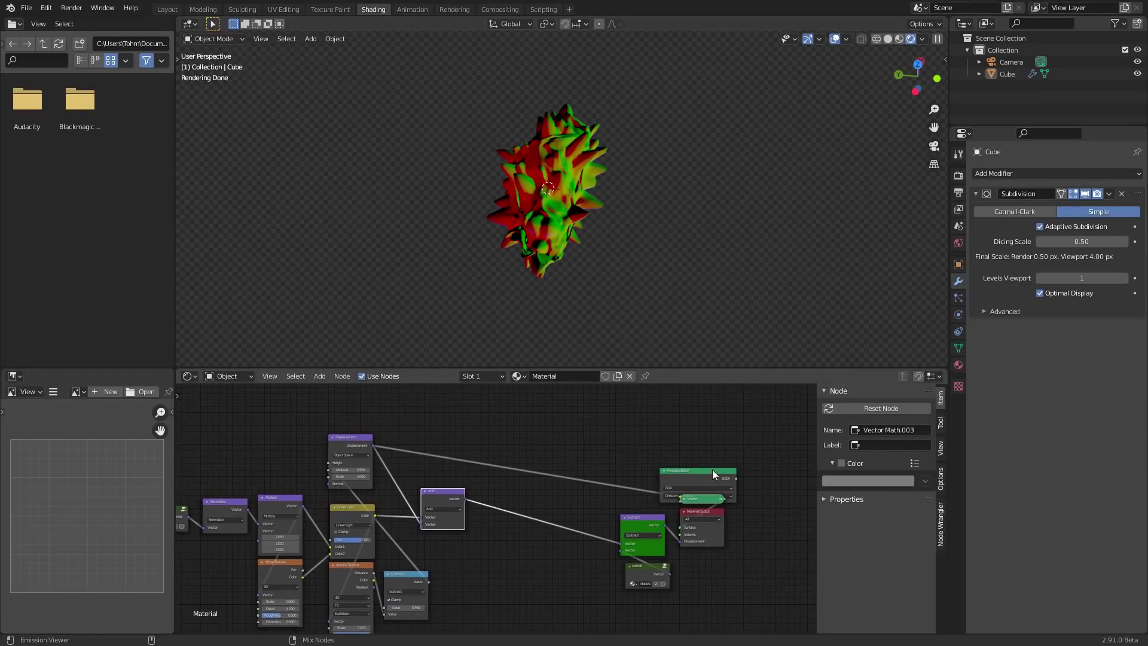
left_click(713, 470, "ctrl+shift")
scroll(510, 188, "up", 3)
mouse_move(509, 189)
middle_mouse_down()
mouse_move(481, 158)
mouse_move(580, 177)
mouse_move(647, 162)
mouse_move(545, 173)
mouse_move(546, 137)
middle_mouse_up()
scroll(451, 476, "up", 4)
right_click(451, 477)
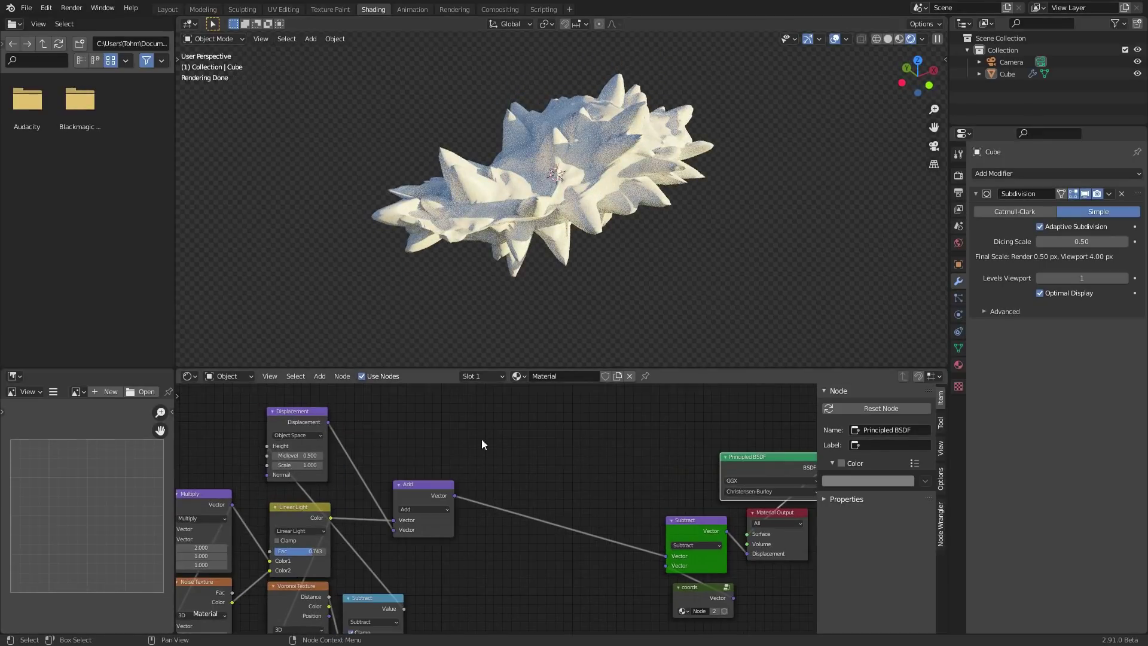
Set the Displacement node's Midlevel to 0
middle_click_drag(299, 448, 419, 456)
scroll(420, 456, "up", 5)
left_click(430, 468)
type("0")
key("Return")
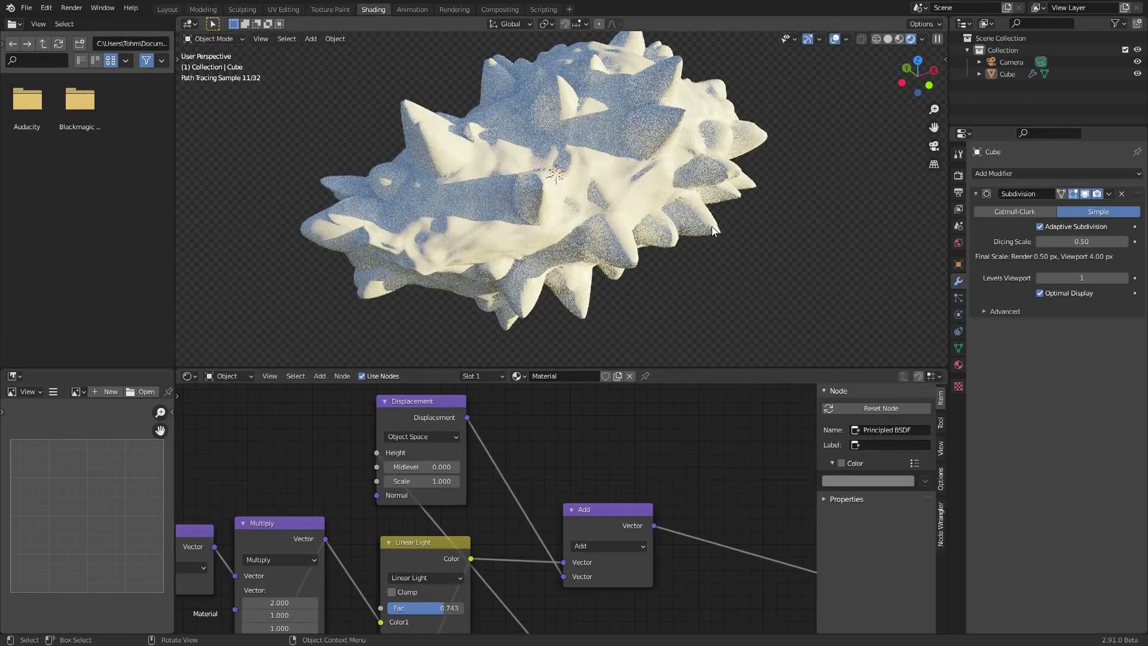
Try Displacement Scale values of 0.48 and 0.85
left_click(435, 482)
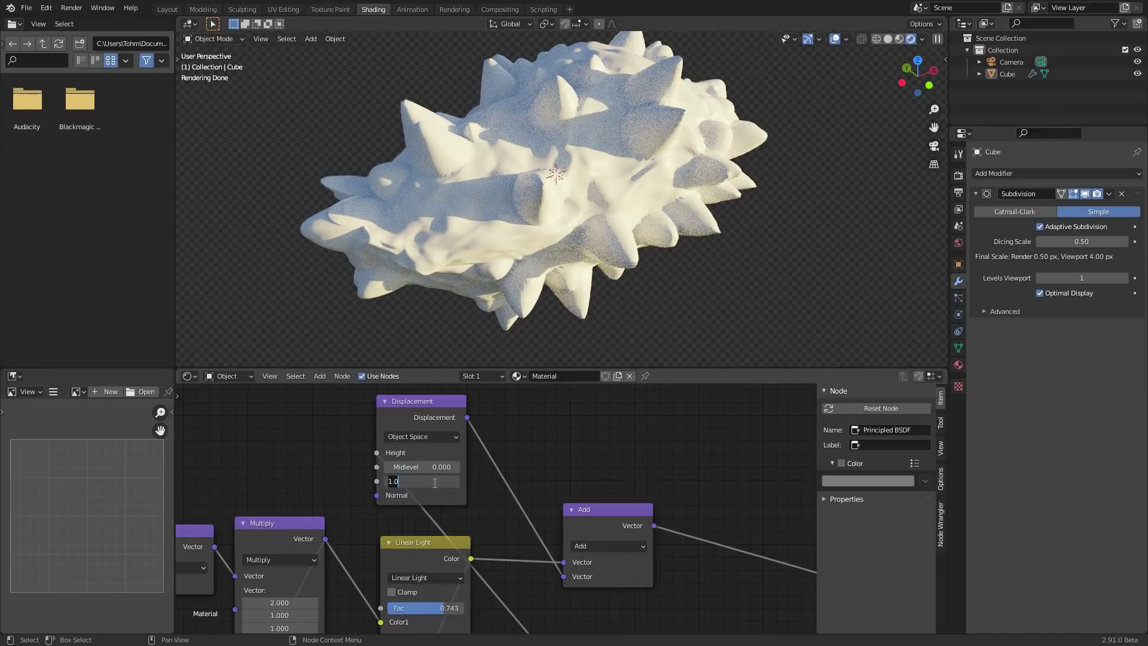
type("0.48")
key("Return")
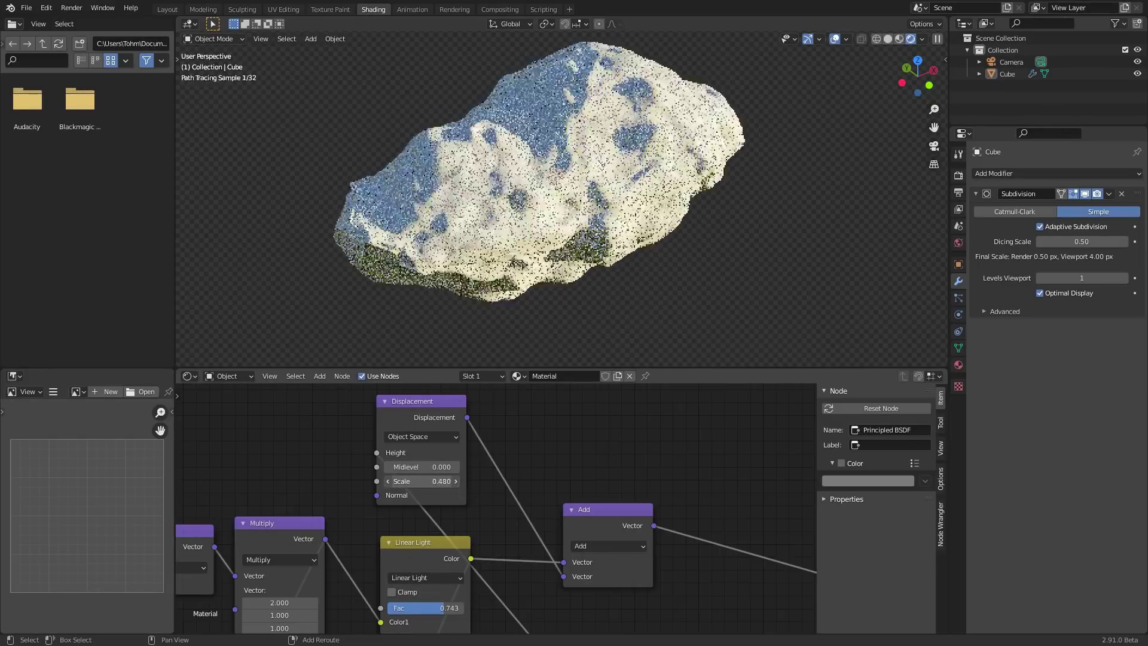
left_click_drag(434, 482, 457, 482)
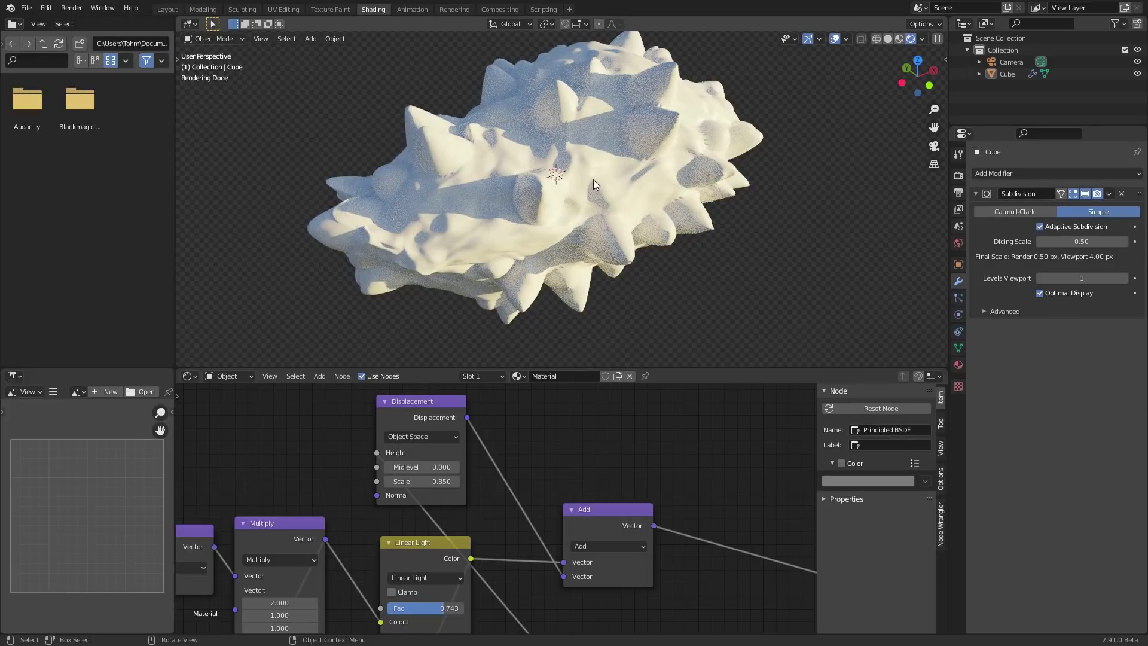
Preview the Subtract math node's spot mask on the displaced mesh and view it from another side
scroll(478, 507, "down", 6)
middle_click_drag(469, 581, 467, 504)
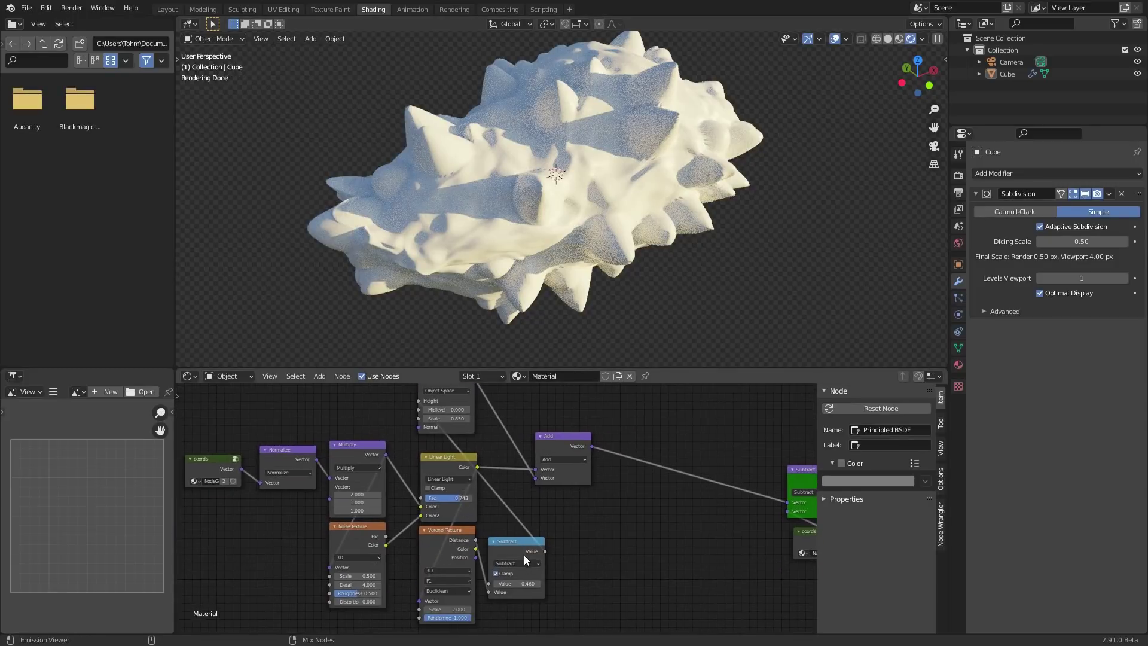
left_click(500, 544, "ctrl+shift")
middle_click_drag(403, 466, 412, 553)
middle_click_drag(461, 209, 576, 202)
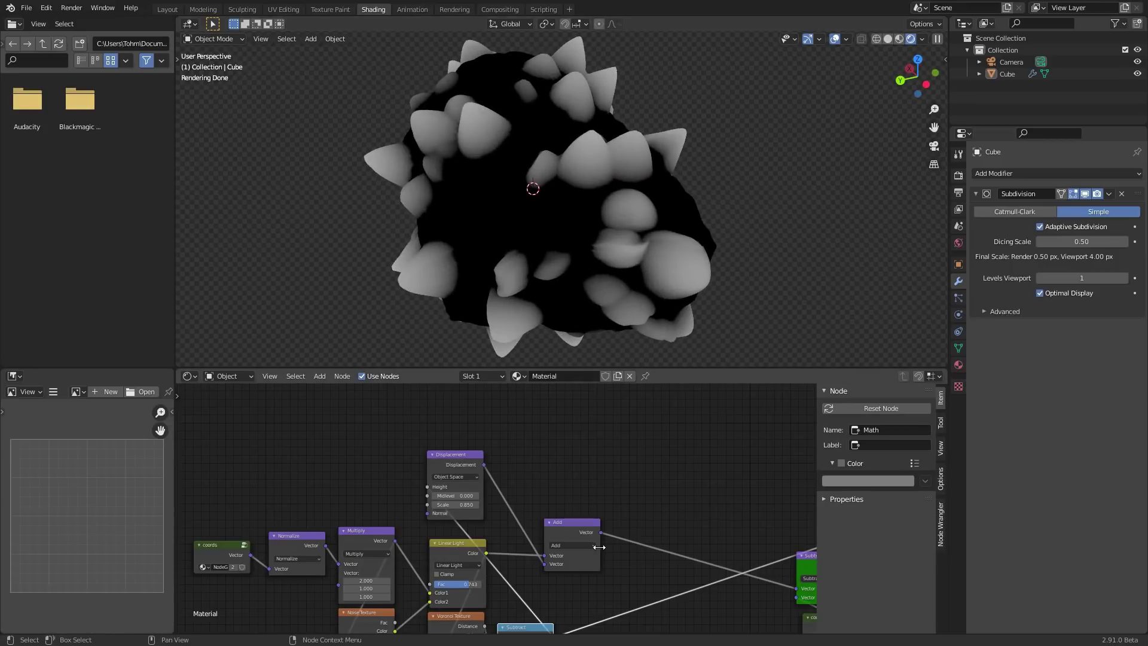
Reconnect the Principled BSDF to the Material Output and save the file
middle_click_drag(598, 547, 487, 494)
left_click(753, 462, "ctrl+shift")
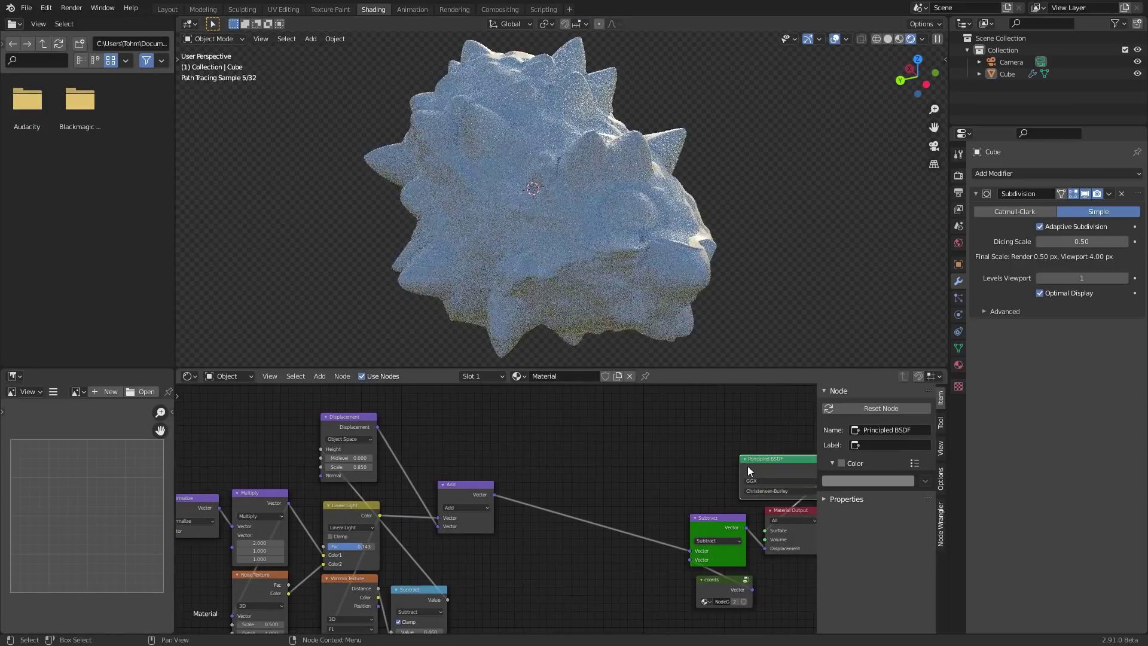
key("ctrl+s")
Try a Displacement Scale of -1 to push the spots inward
scroll(490, 440, "up", 3)
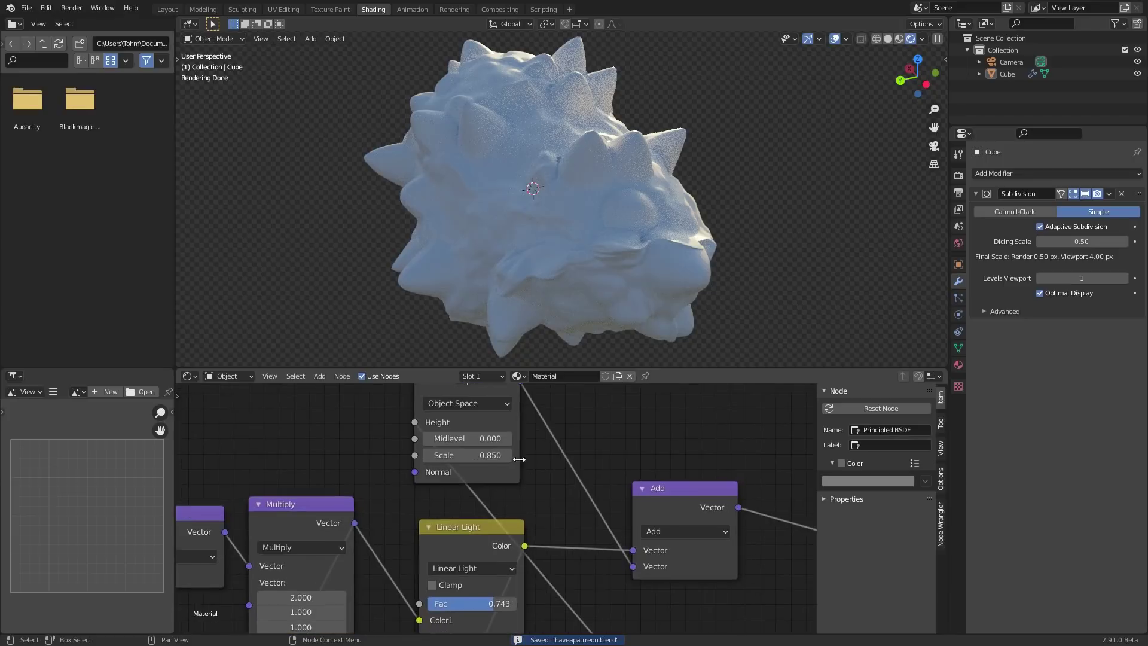
left_click(491, 455)
type("-1")
key("Return")
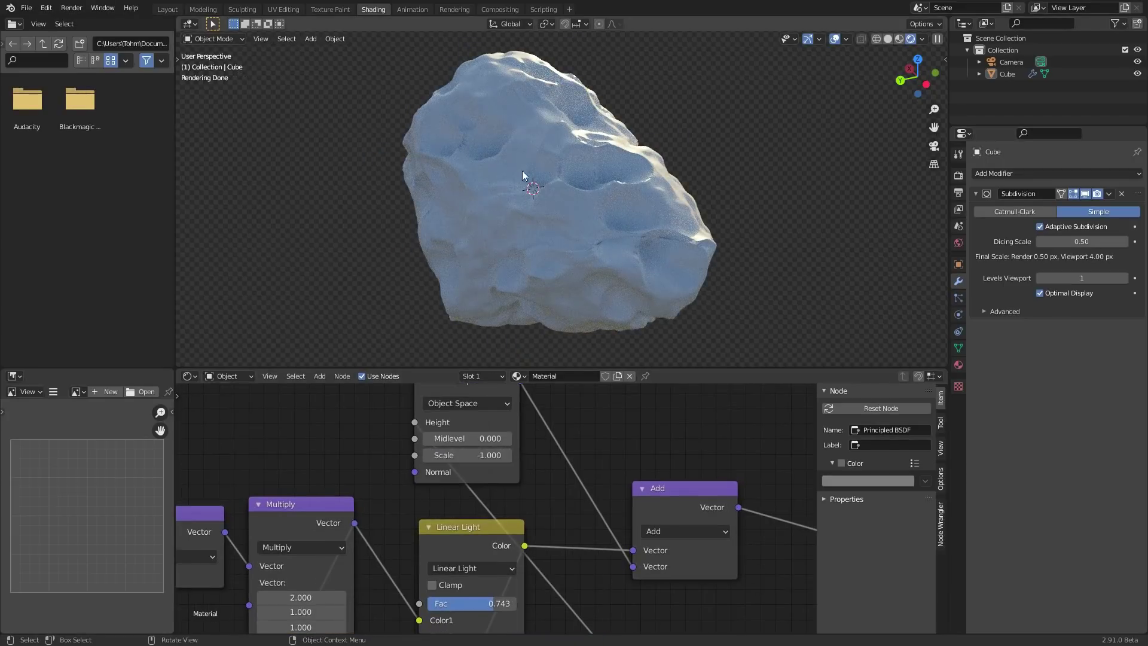
Set the Displacement node's Scale to -0.5 and save the file
left_click(486, 455)
type("-0")
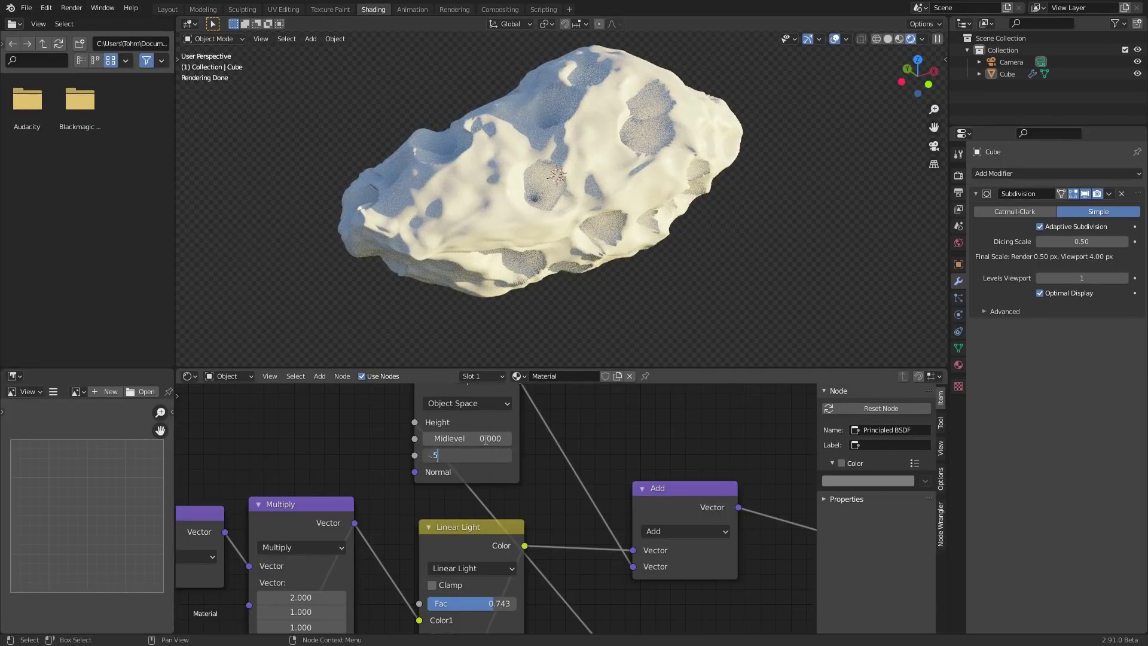
type(".5")
key("Return")
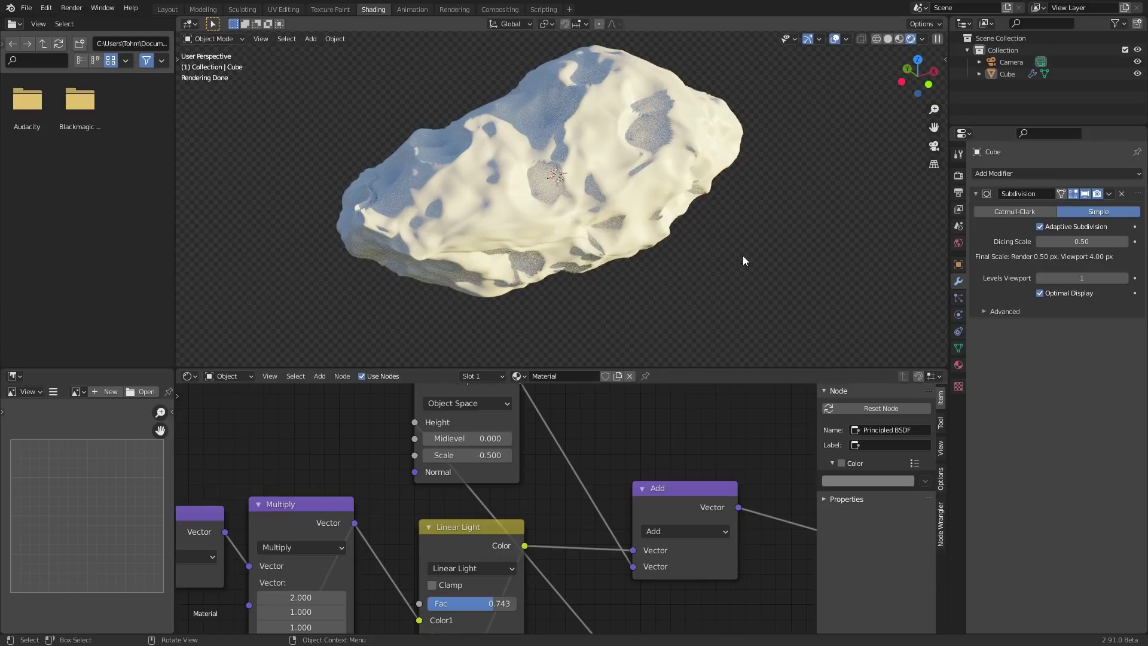
key("ctrl+s")
Set the Subdivision modifier's Dicing Scale to 0.25 and check the finer surface in the viewport
left_click(1082, 241)
type(".25")
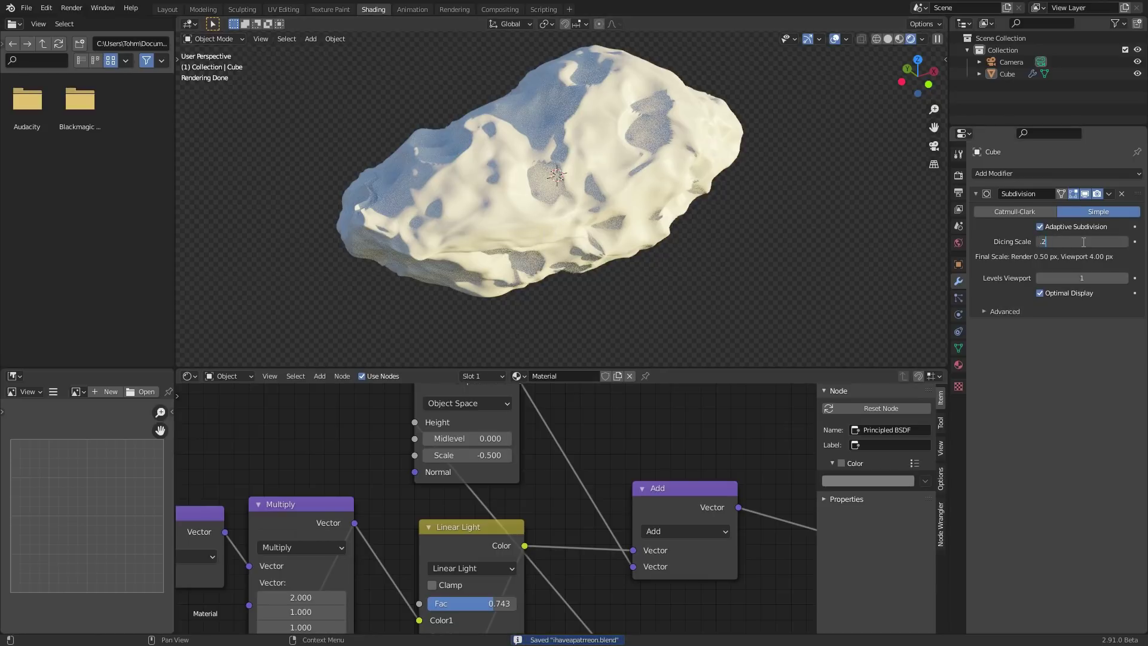
key("Return")
mouse_move(595, 189)
middle_mouse_down()
mouse_move(671, 196)
mouse_move(633, 189)
middle_mouse_up()
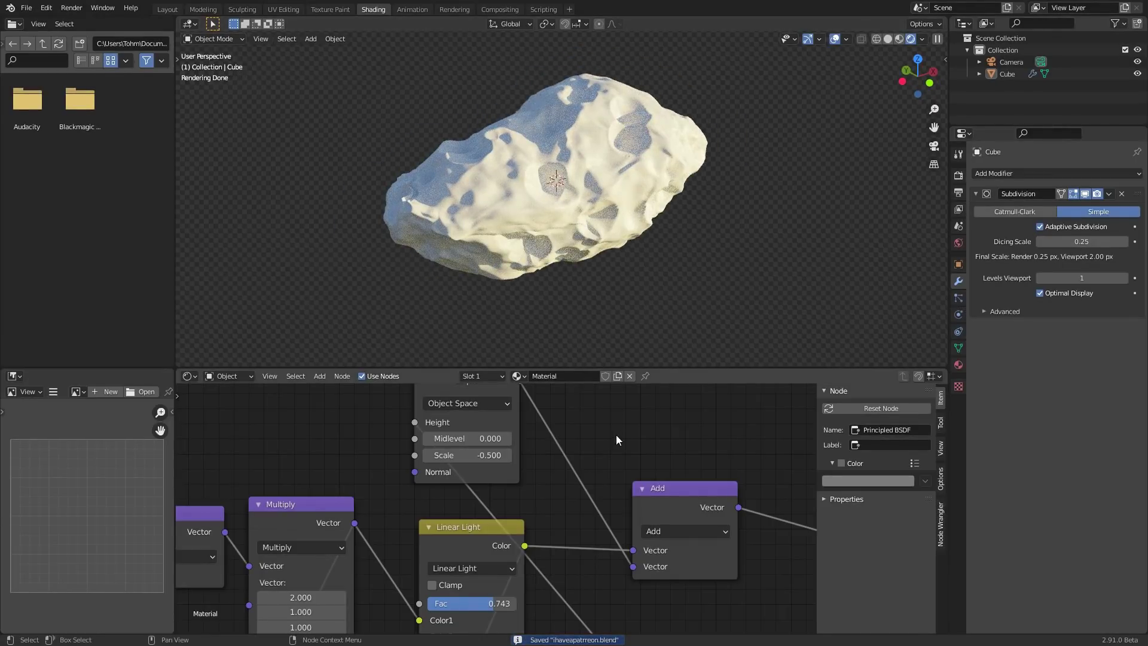
Move the Displacement node above the Add node, away from the texture nodes
scroll(511, 492, "down", 5)
left_click_drag(587, 495, 371, 413)
key("g")
left_click(525, 483)
key("g")
left_click(537, 405)
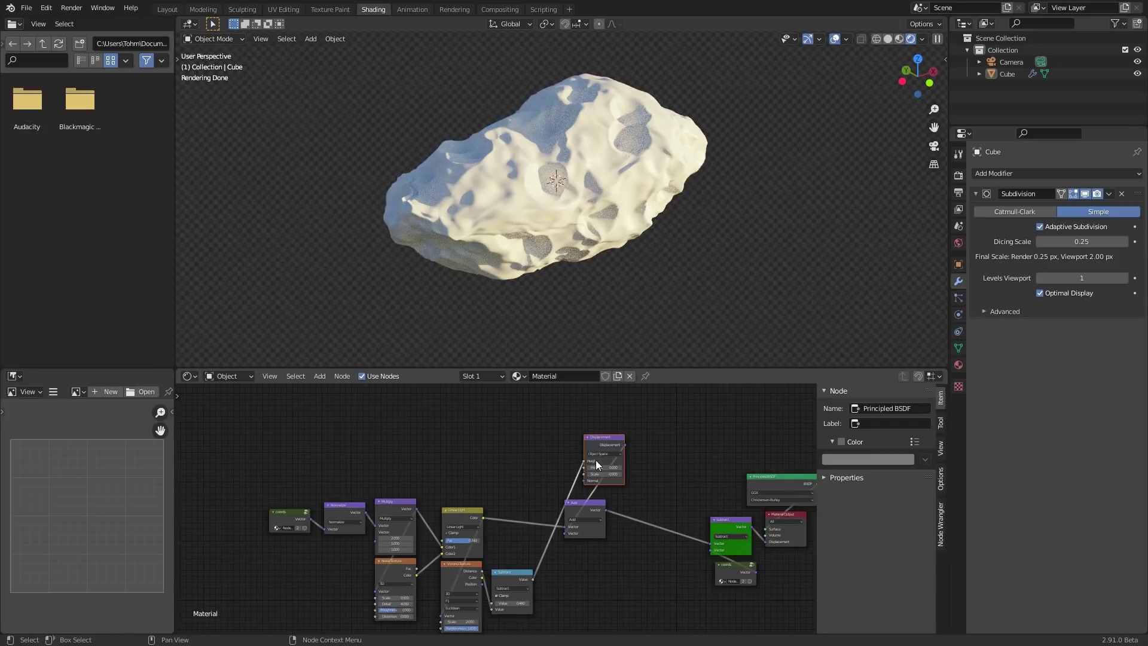
Select the whole node chain before the Add node and move it away to leave more working space
scroll(577, 533, "up", 1)
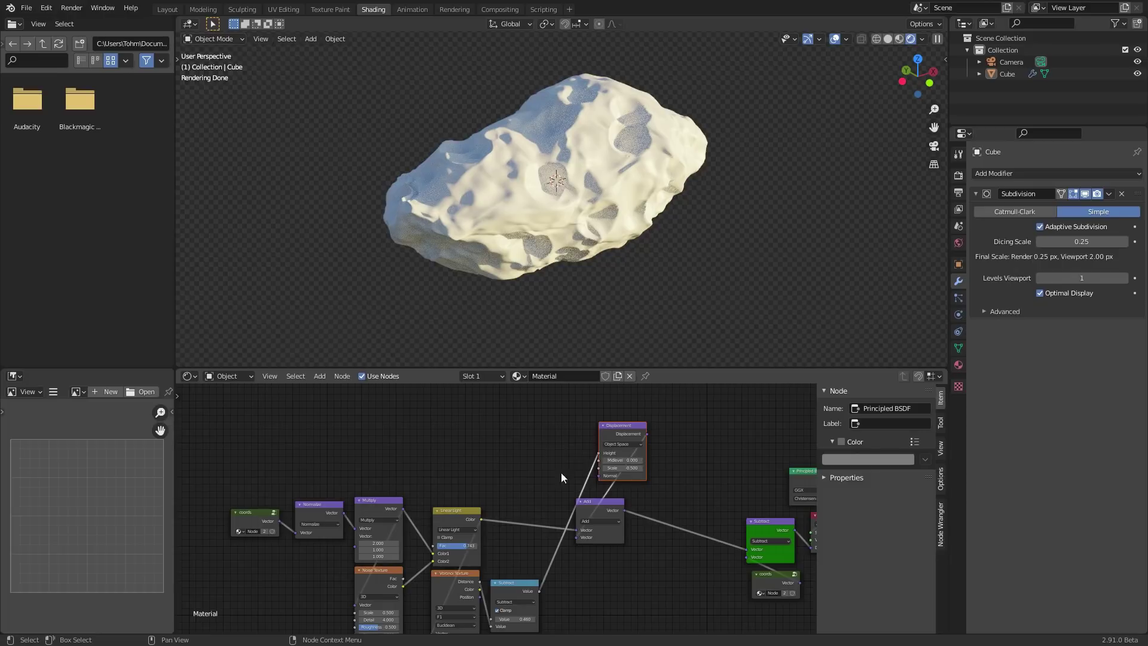
middle_click_drag(561, 474, 618, 403)
left_click_drag(269, 558, 590, 424)
key("g")
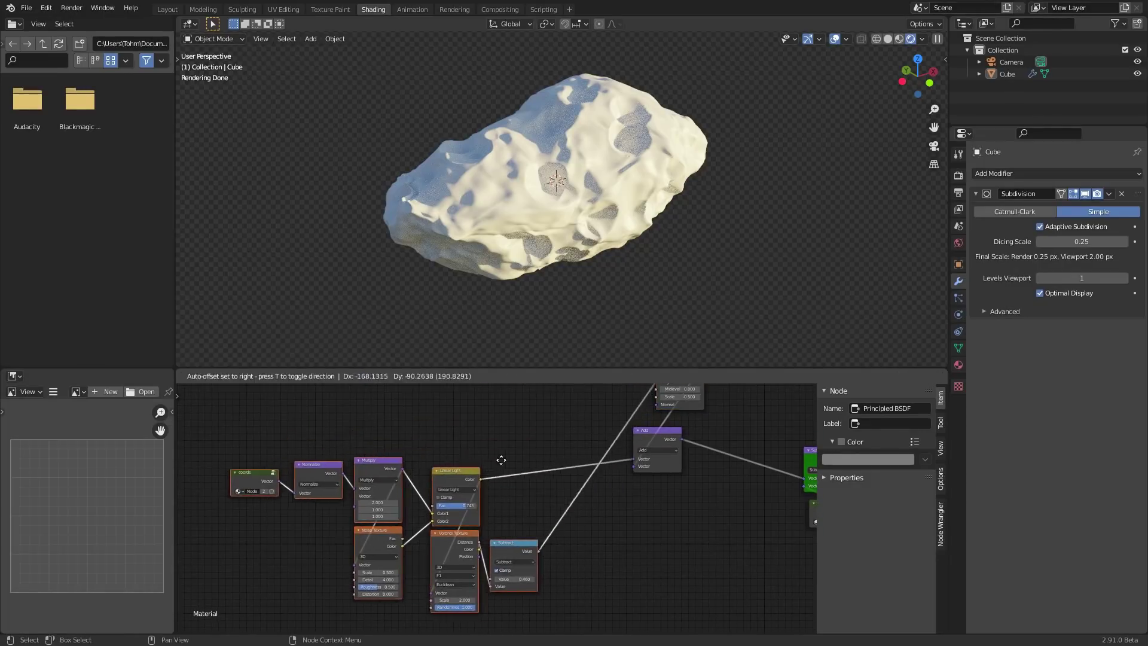
left_click(481, 446)
Preview the Subtract math node's output on the mesh and examine the gradient of one spot up close
scroll(480, 445, "up", 4)
left_click(426, 525, "ctrl+shift")
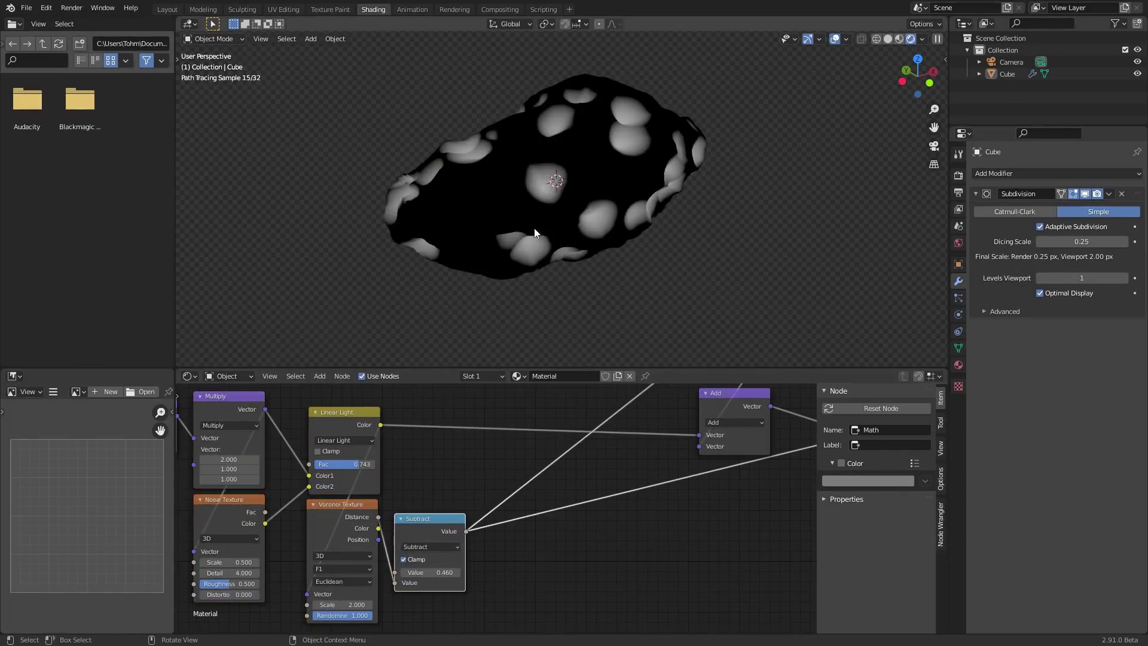
scroll(520, 186, "up", 5)
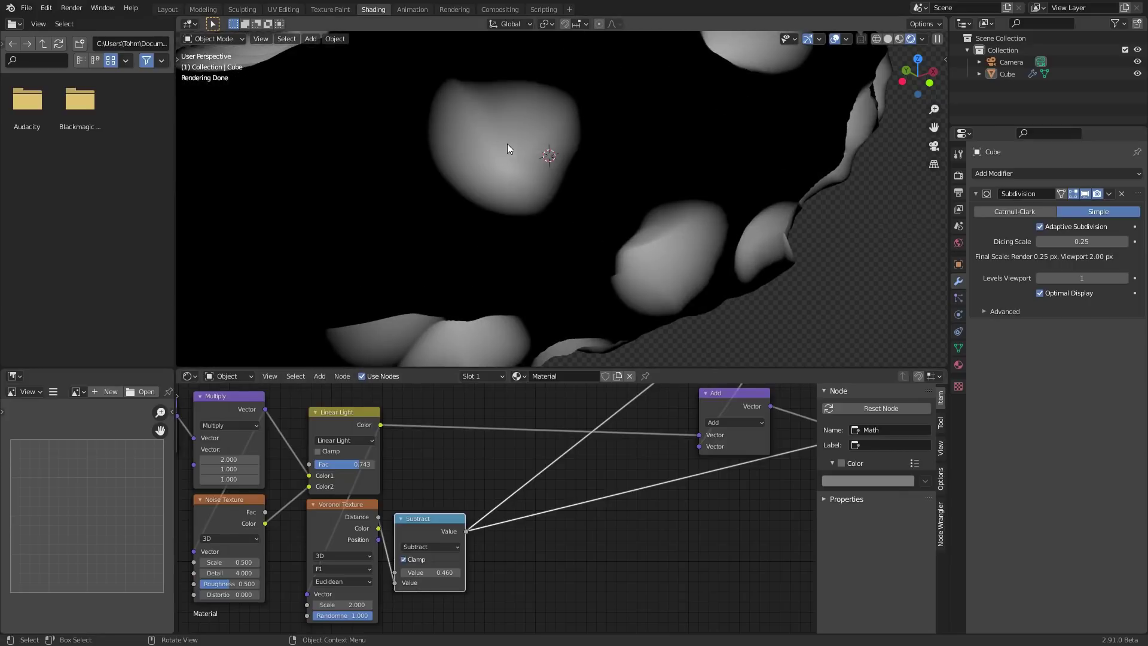
Insert an RGB Curves node between the Subtract math node and the Displacement node, and position it below the link
scroll(604, 457, "down", 3)
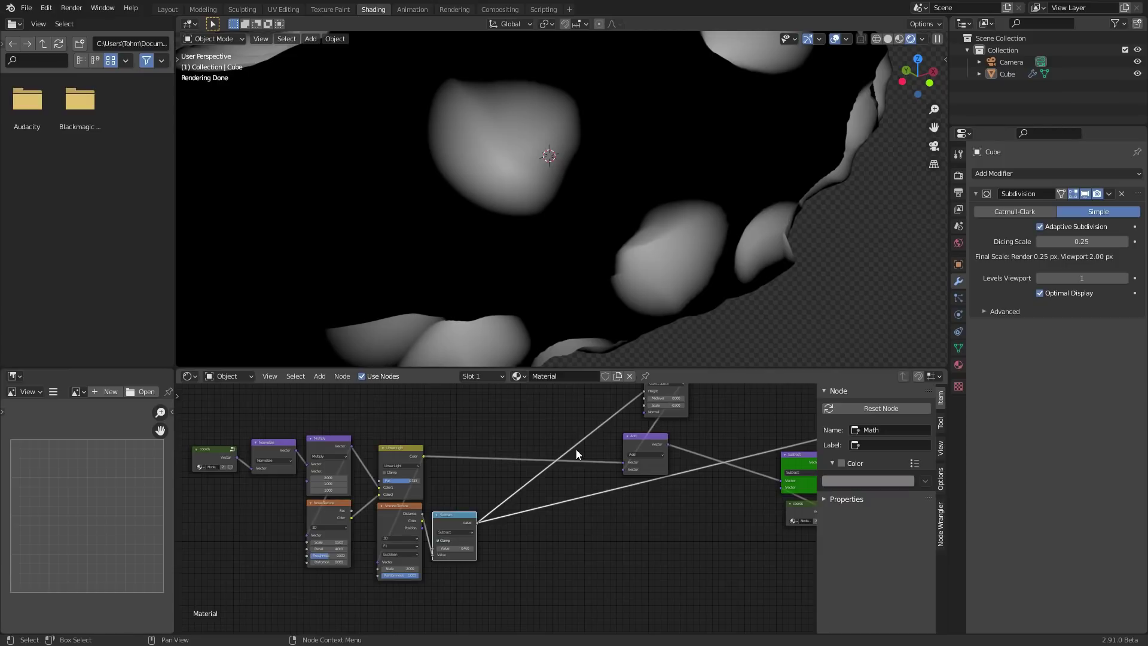
middle_click_drag(549, 419, 547, 443)
key("shift+a")
left_click(539, 430)
type("rgb")
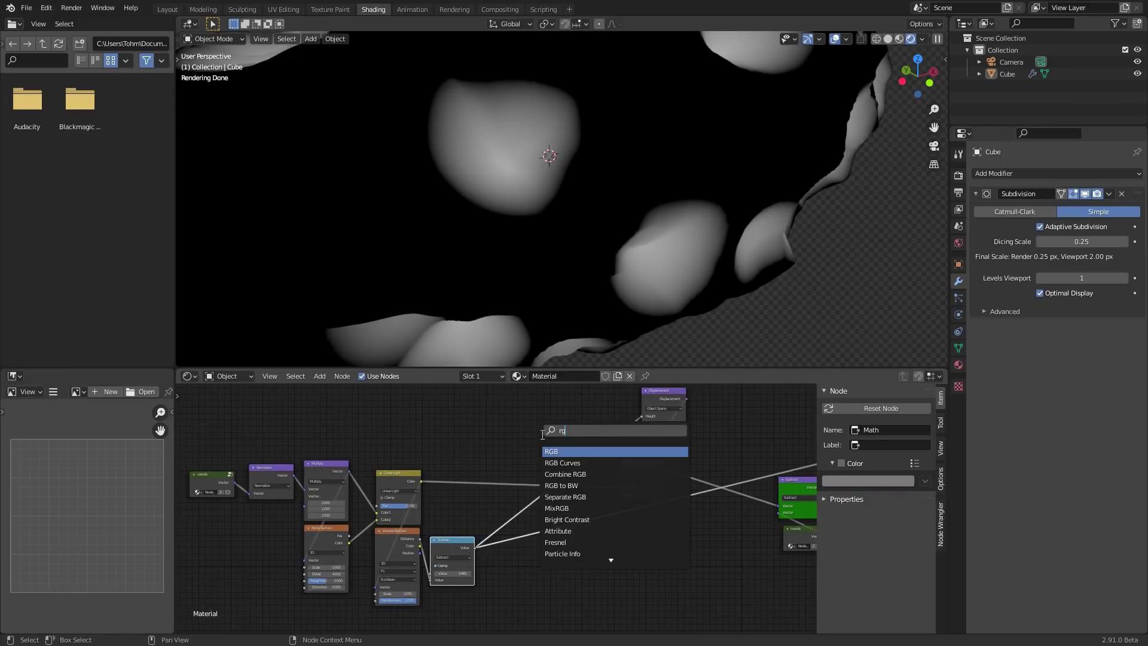
left_click(561, 465)
left_click(535, 529)
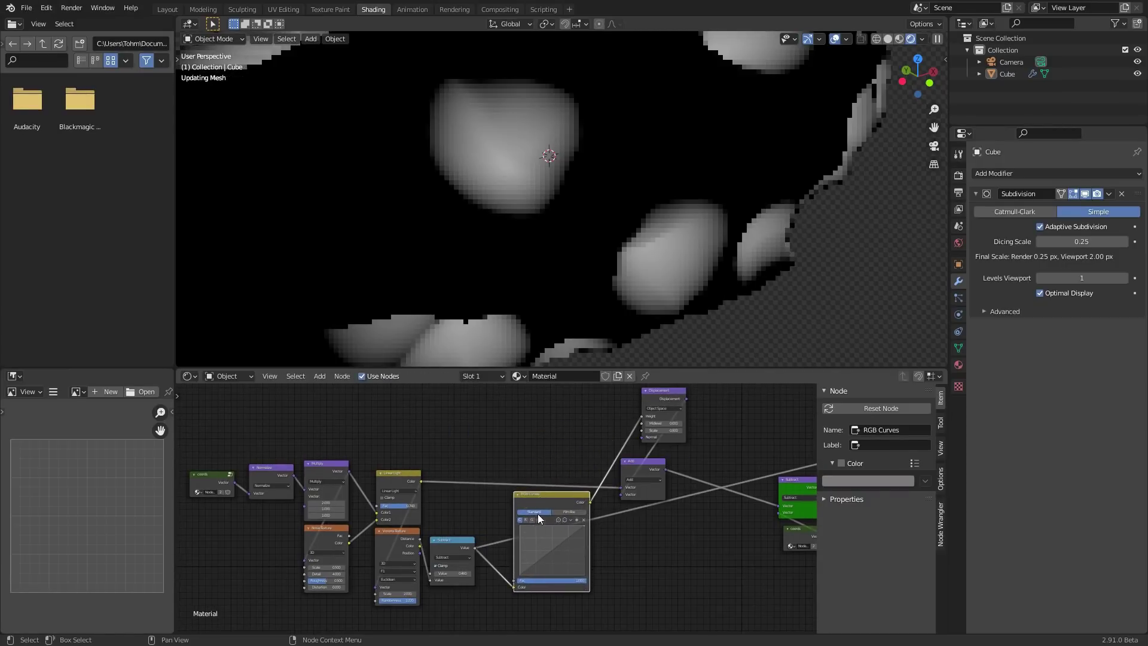
left_click_drag(543, 504, 540, 538)
Switch the mesh preview back to the Principled BSDF shader and view the whole displaced rock
middle_click_drag(643, 545, 454, 565)
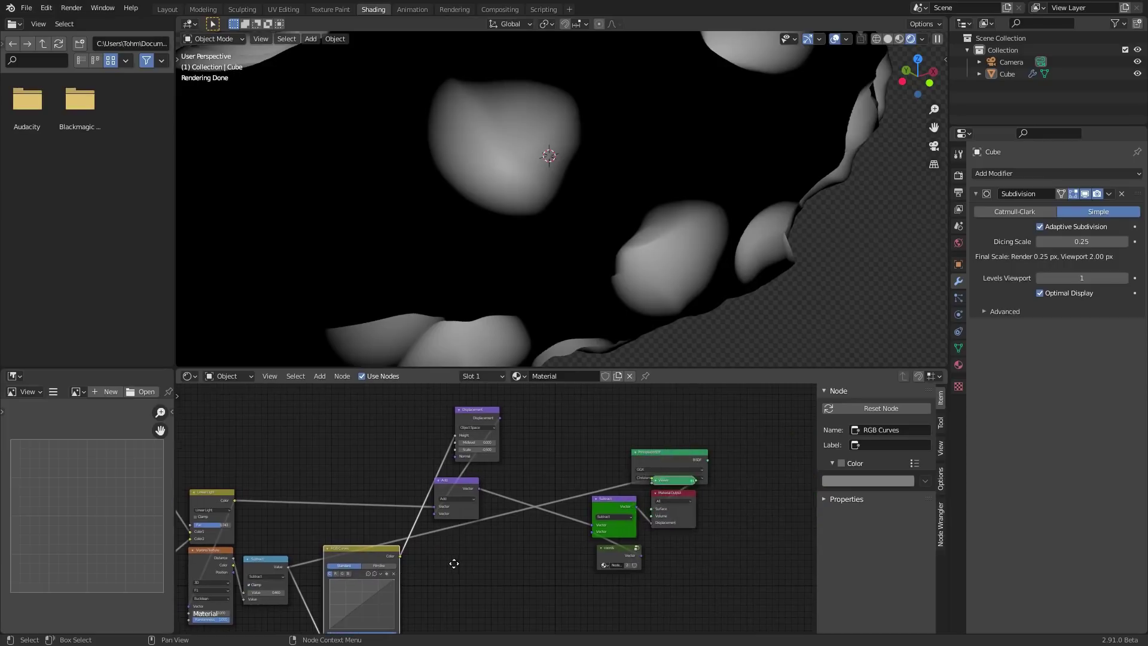
left_click(681, 456, "ctrl+shift")
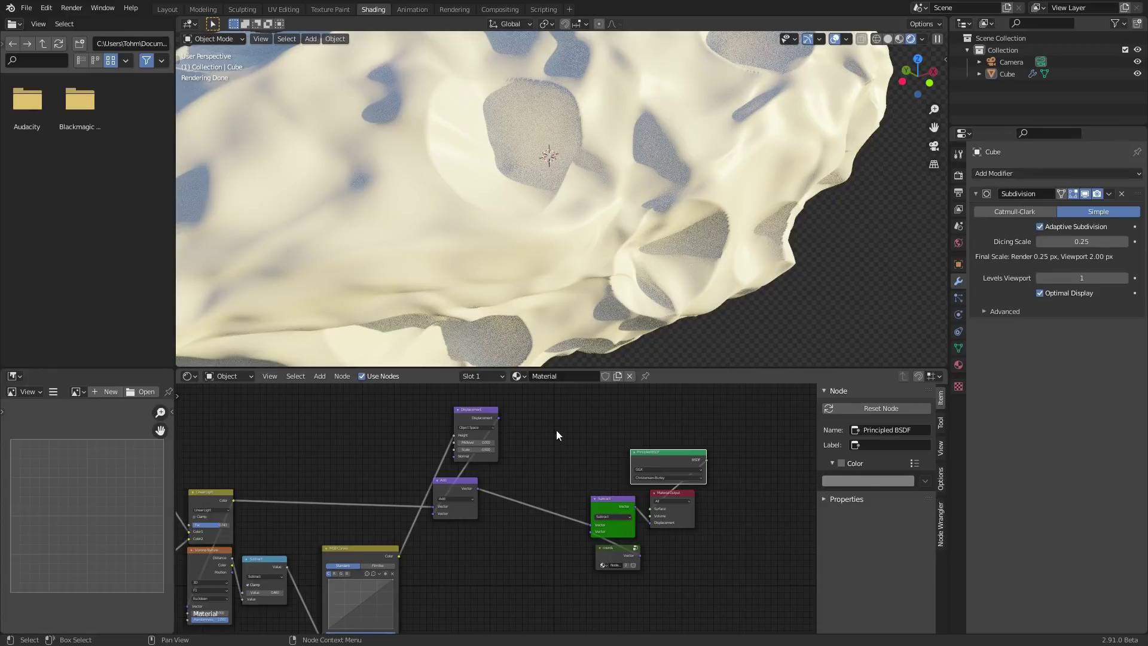
middle_click_drag(382, 479, 460, 423)
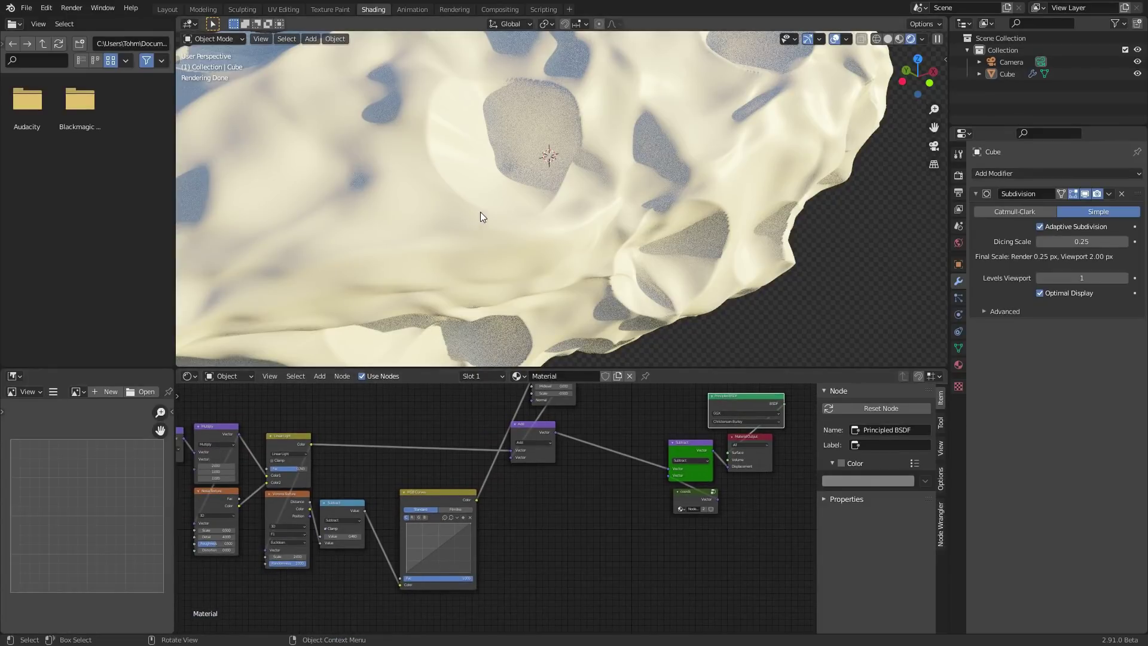
scroll(481, 214, "down", 5)
middle_click_drag(496, 223, 509, 232)
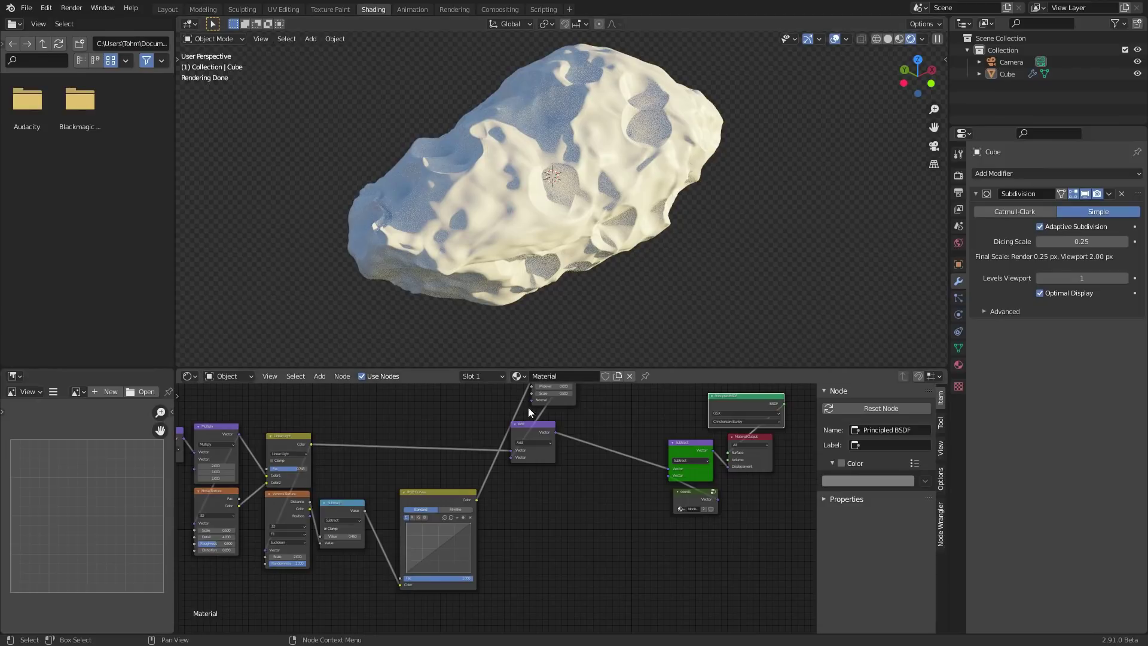
scroll(450, 541, "up", 4)
middle_click_drag(428, 572, 488, 503)
left_click_drag(450, 517, 389, 510)
key("ctrl+z")
key("ctrl+z")
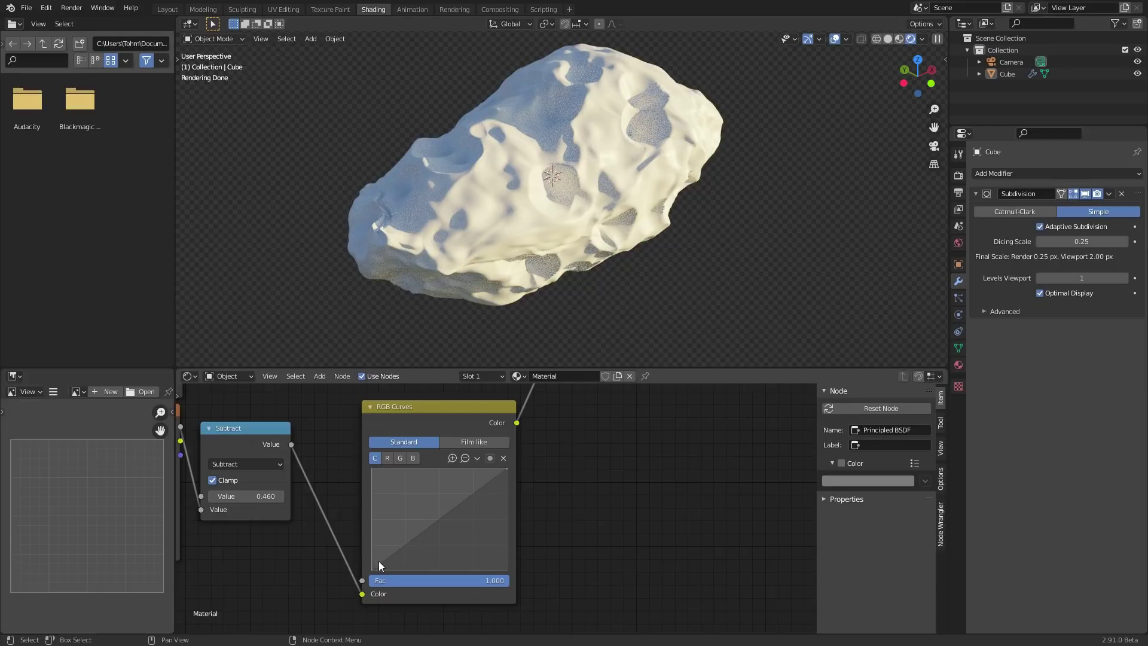
Shape the RGB curve with its start point raised to Y 0.2 and a dip just after it, and inspect the displaced surface
mouse_move(389, 555)
left_mouse_down()
mouse_move(391, 569)
mouse_move(368, 550)
left_mouse_up()
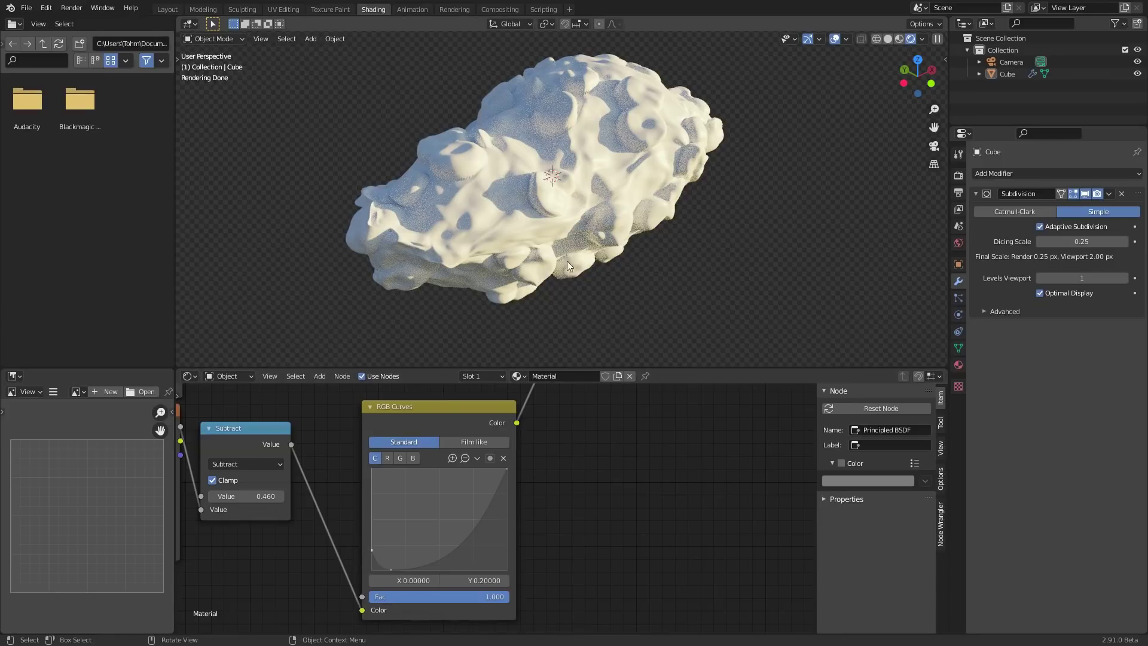
scroll(547, 223, "up", 4)
middle_click_drag(513, 220, 518, 196)
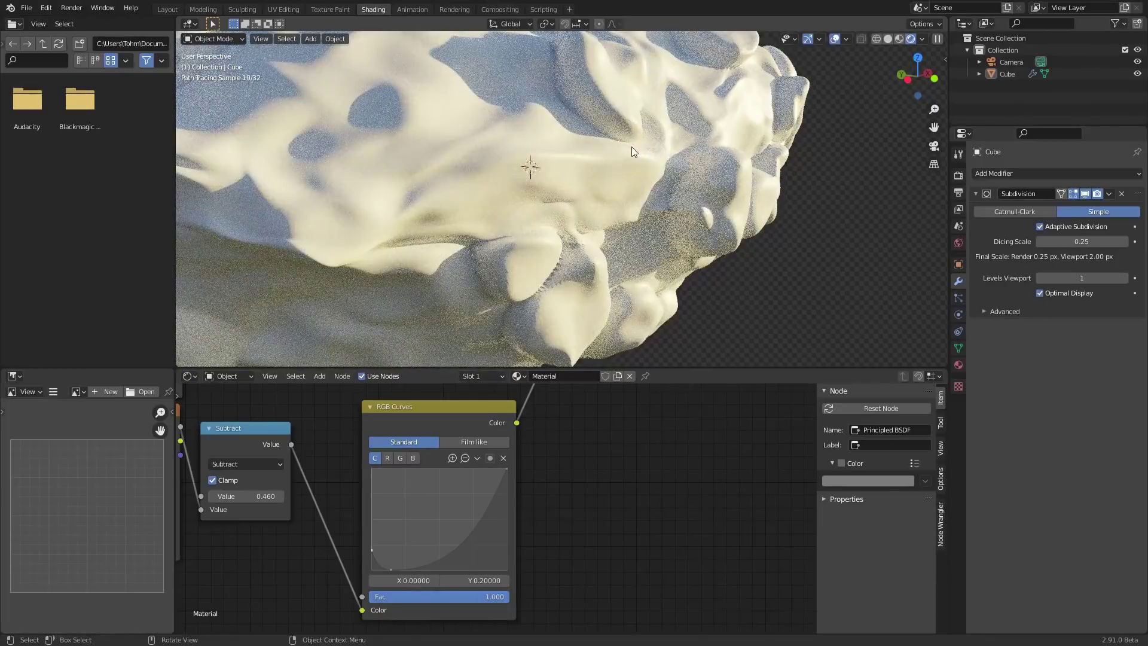
scroll(634, 152, "down", 1)
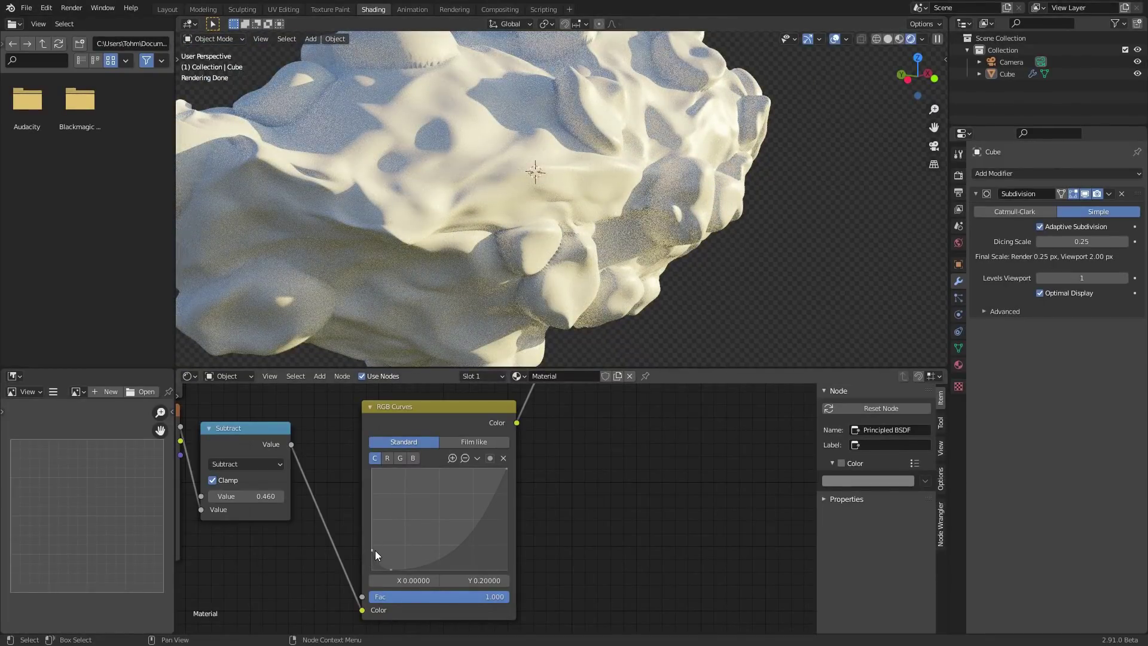
Set the curve's start point to Y 0.11875, tighten the dip beside it, place a point at X 0.21364, Y 0.225, and check the craters
left_click_drag(375, 551, 376, 560)
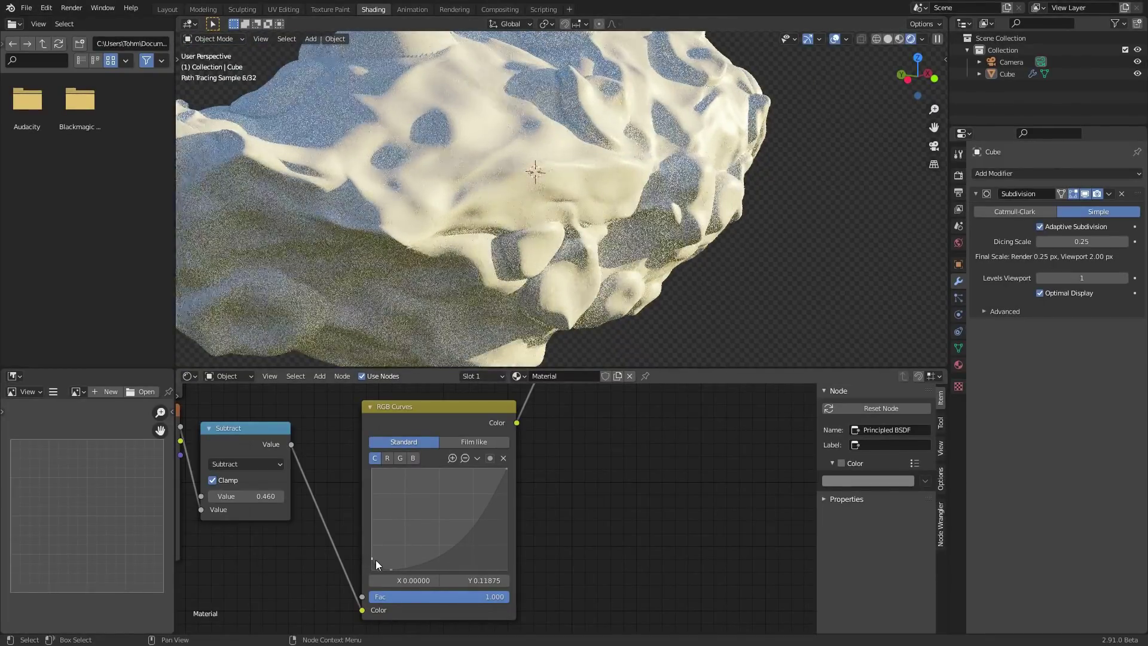
mouse_move(392, 569)
left_mouse_down()
mouse_move(382, 567)
mouse_move(399, 547)
left_mouse_up()
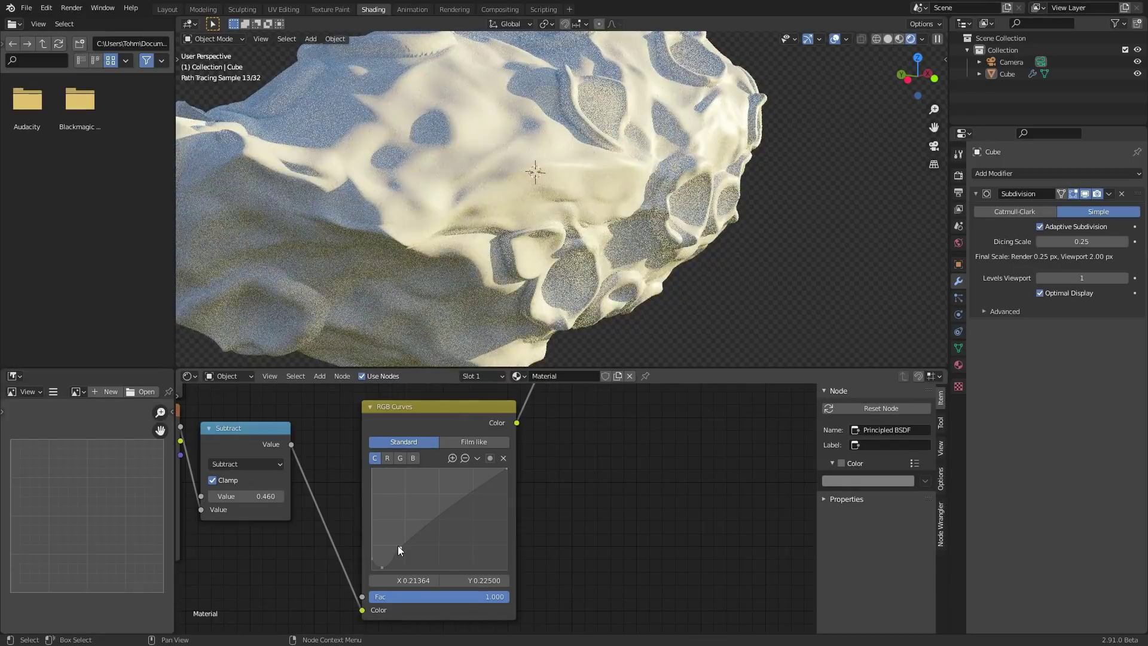
scroll(544, 161, "down", 4)
middle_click_drag(546, 157, 549, 187)
scroll(549, 191, "up", 8)
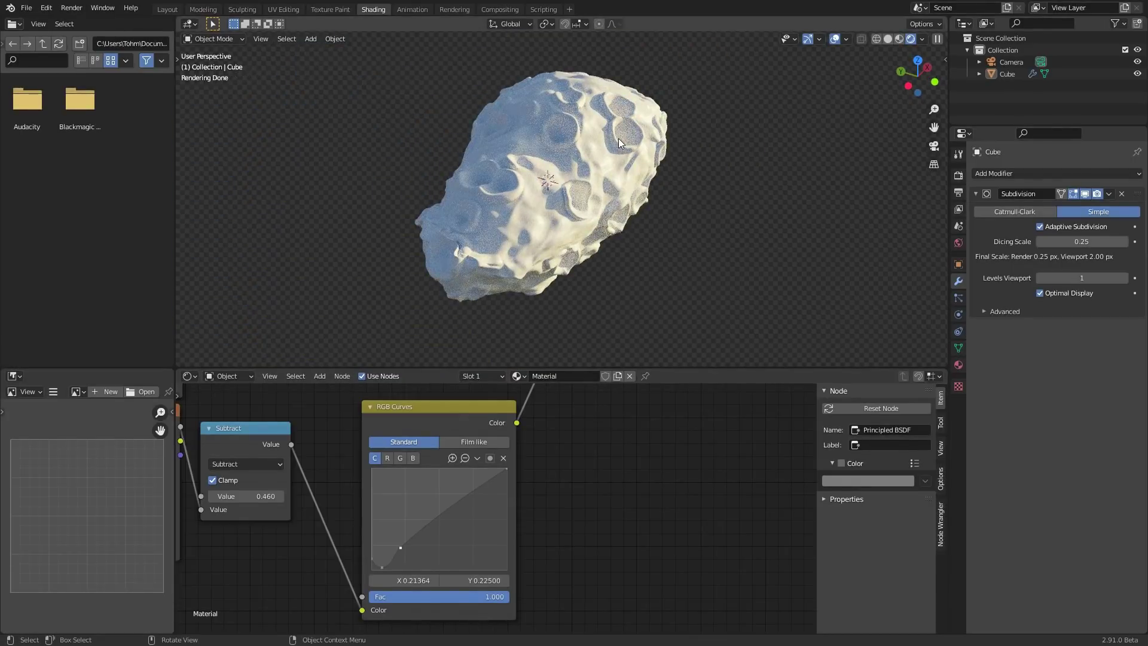
Examine the asteroid's craters and the displacement, Voronoi and RGB Curves nodes that shape them
middle_click_drag(620, 175, 541, 205)
scroll(538, 202, "down", 1)
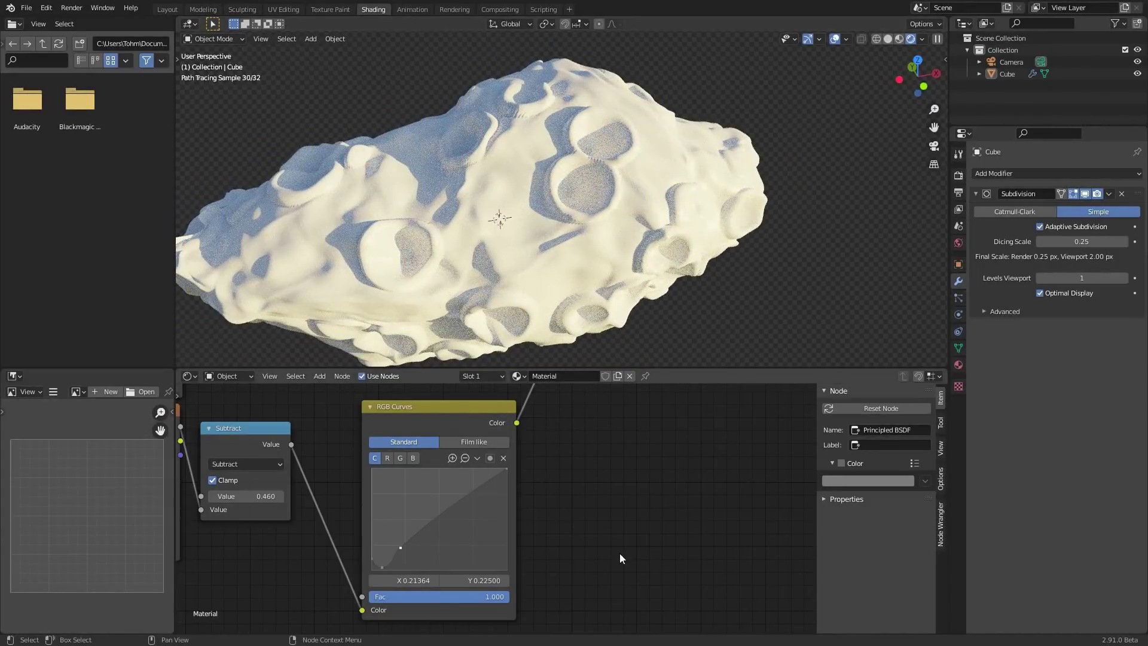
middle_click_drag(500, 256, 573, 241)
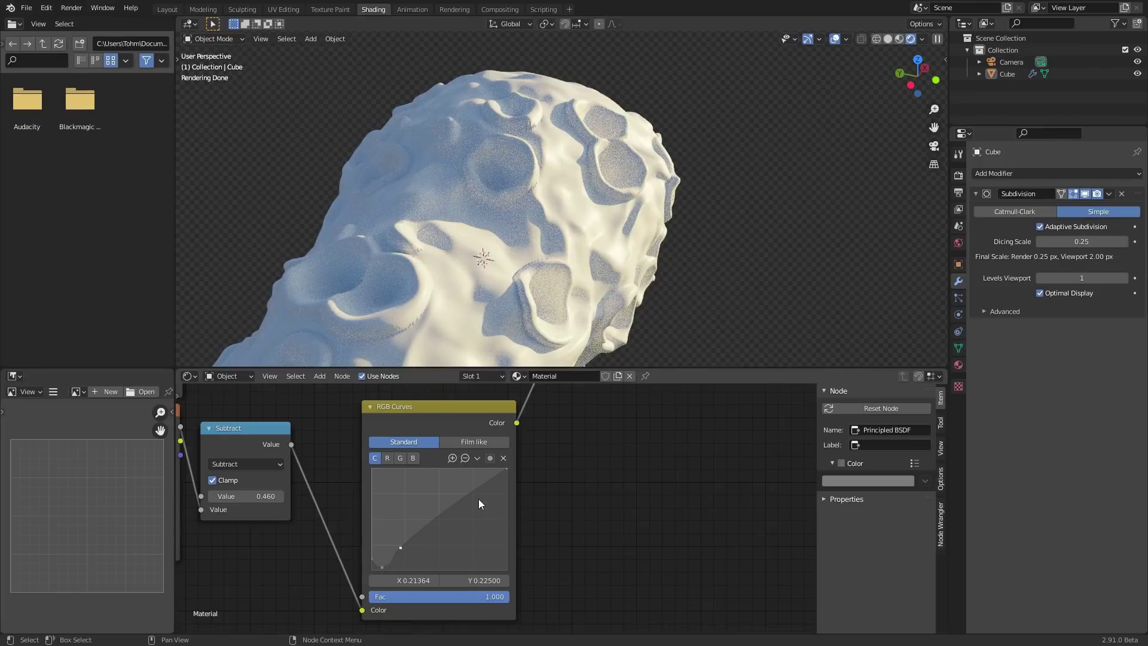
scroll(487, 500, "down", 6)
middle_click_drag(554, 440, 515, 613)
scroll(503, 517, "up", 6)
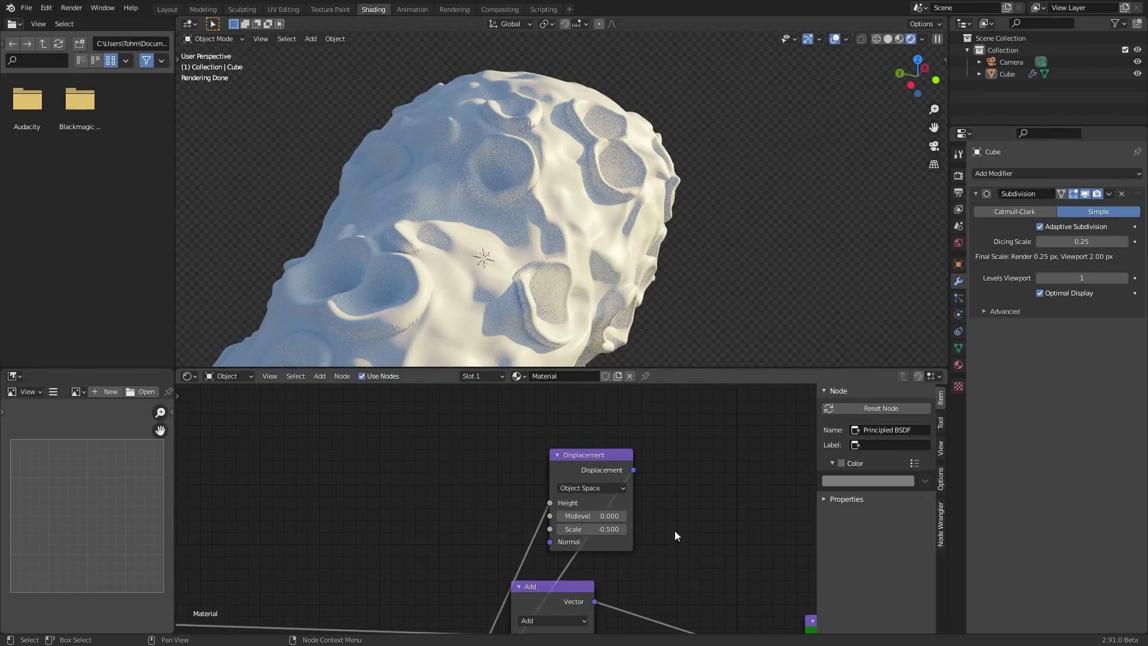
scroll(477, 522, "down", 5)
middle_click_drag(444, 530, 454, 424)
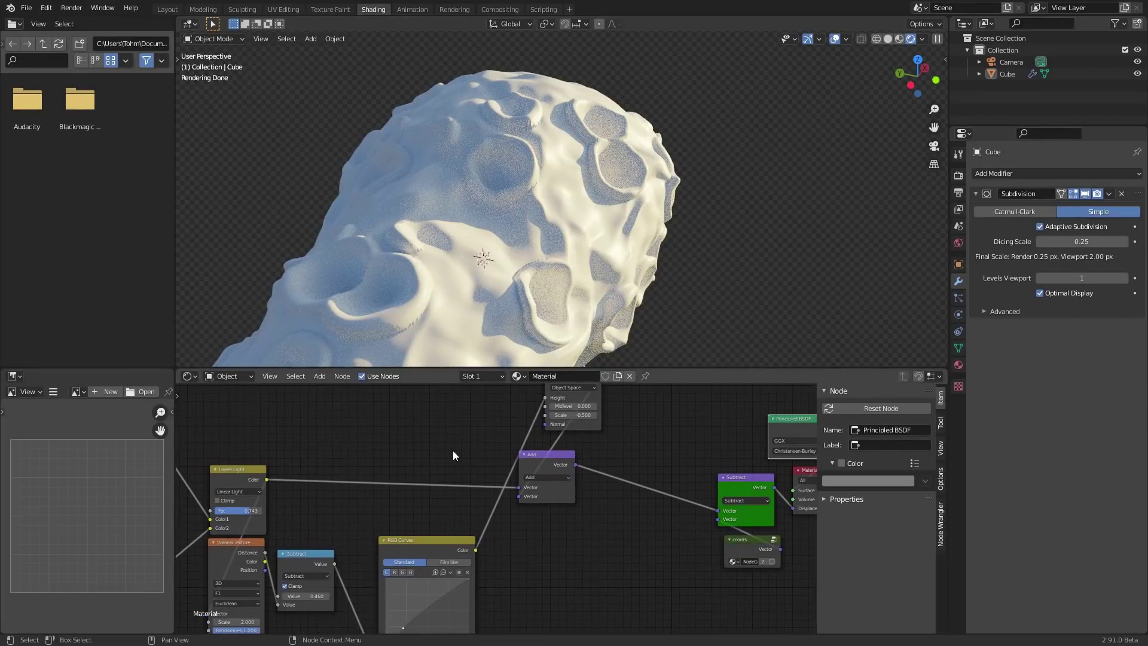
scroll(439, 503, "up", 4)
middle_click_drag(370, 600, 440, 465)
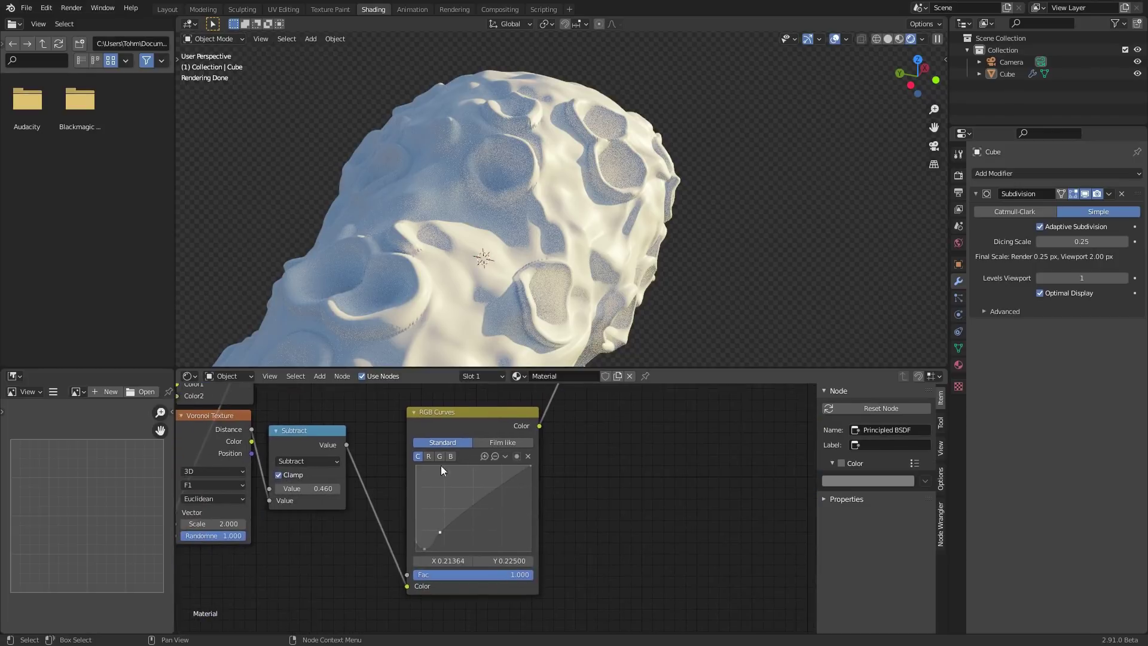
scroll(439, 468, "up", 3)
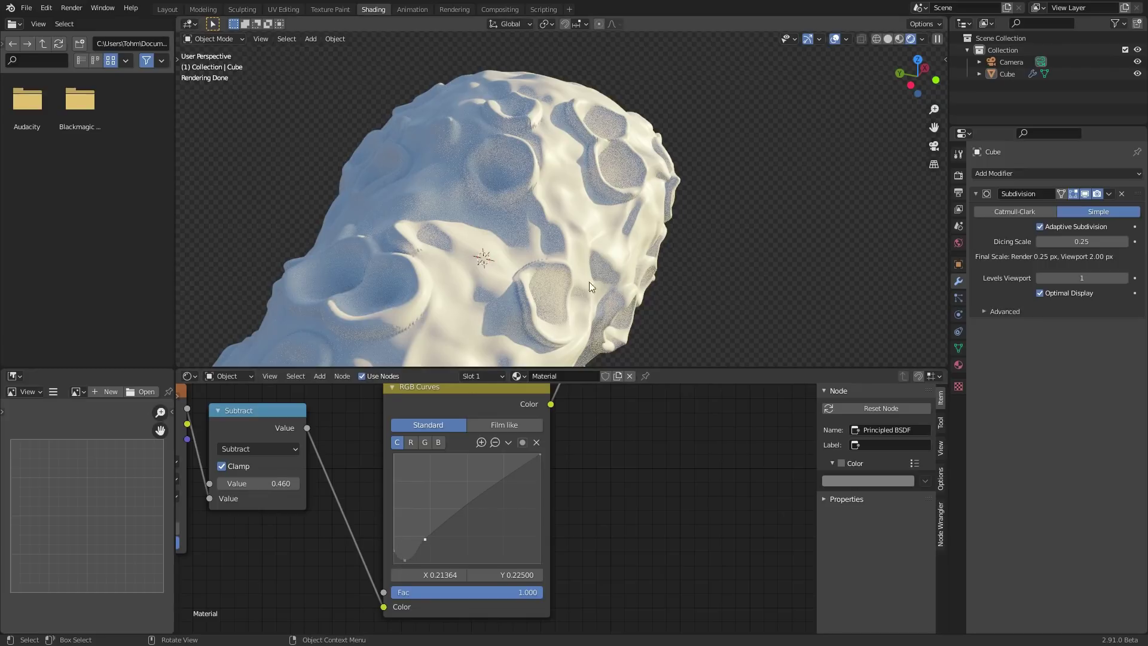
scroll(508, 478, "down", 5)
middle_click_drag(547, 439, 580, 408)
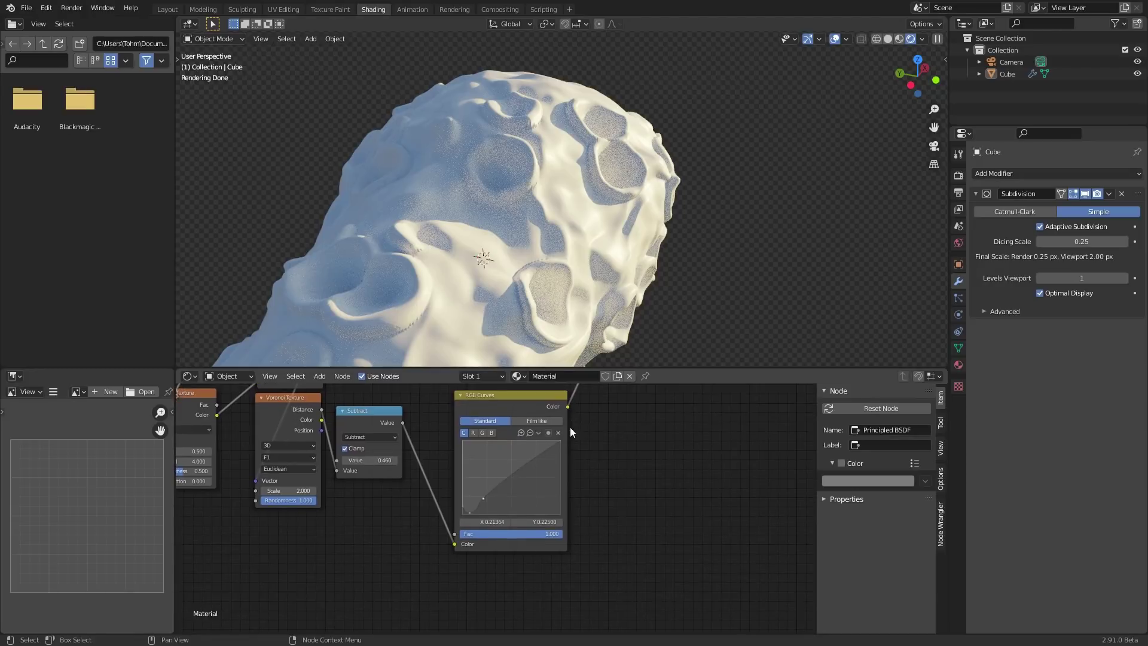
Try the RGB Curves control point at X 0.13182, Y 0.20625 and undo the move
scroll(414, 489, "up", 5)
left_click_drag(459, 480, 437, 486)
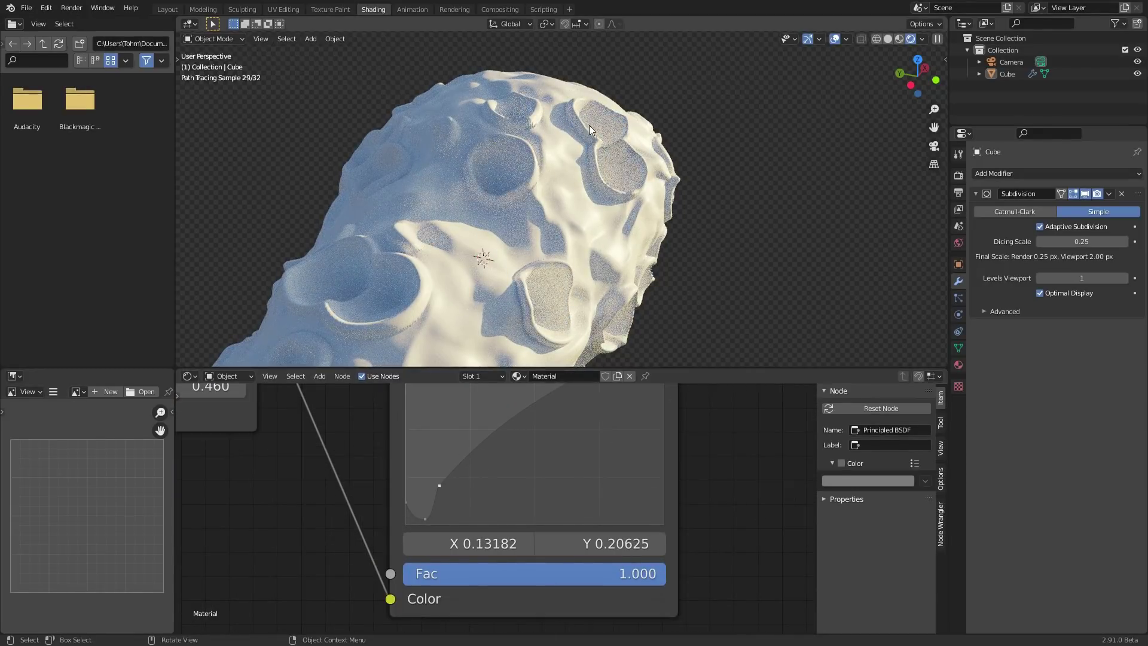
key("ctrl+z")
Move the upper inner control point of the RGB Curves node to X 0.31364, Y 0.22500 and save the file
left_click_drag(460, 482, 486, 482)
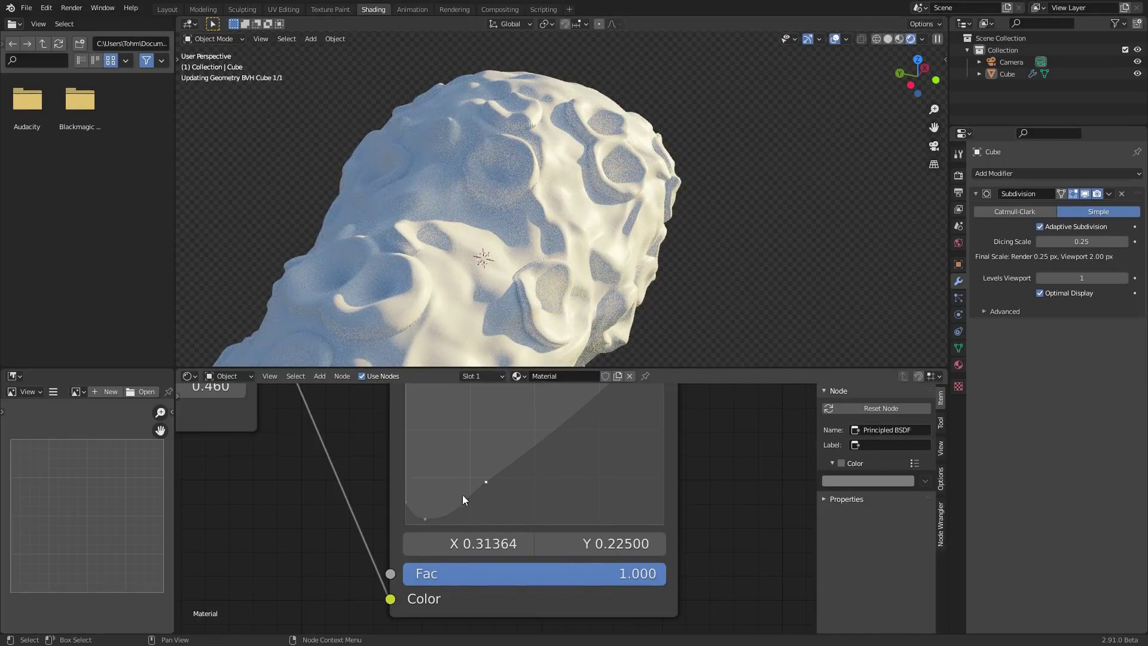
left_click_drag(404, 502, 425, 519)
scroll(524, 259, "down", 4)
middle_click_drag(543, 190, 486, 181)
key("ctrl+s")
Try a Voronoi Texture scale of 4 and check the craters from another angle
middle_click_drag(303, 537, 446, 622)
scroll(550, 495, "down", 1)
scroll(608, 485, "down", 4)
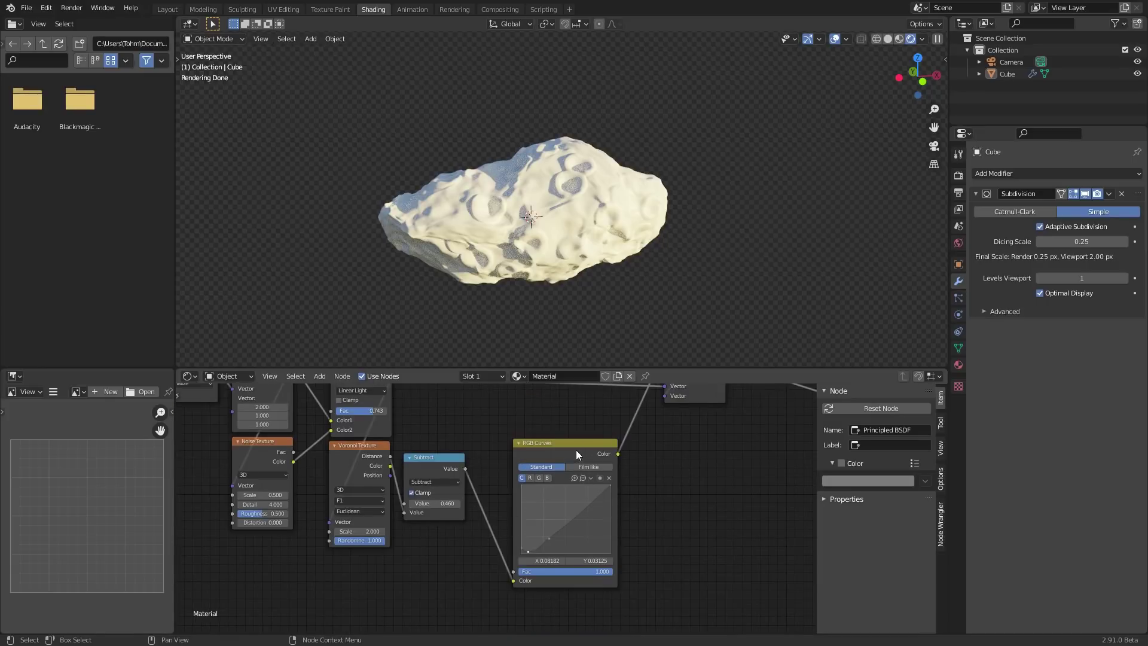
middle_click_drag(591, 456, 618, 442)
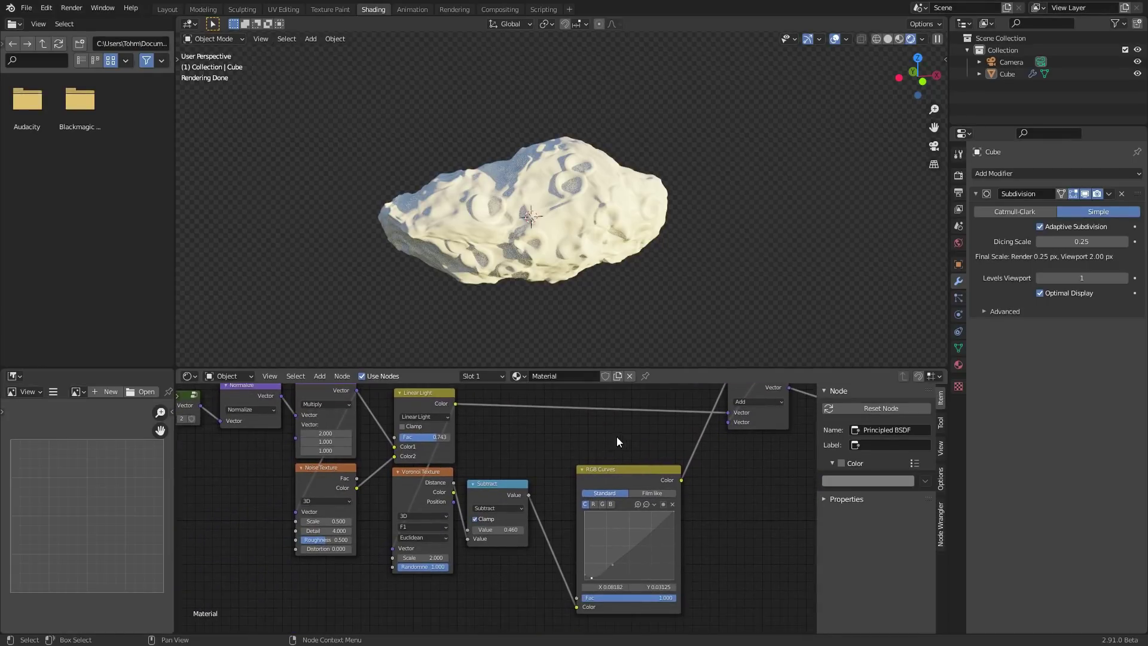
scroll(551, 452, "up", 2)
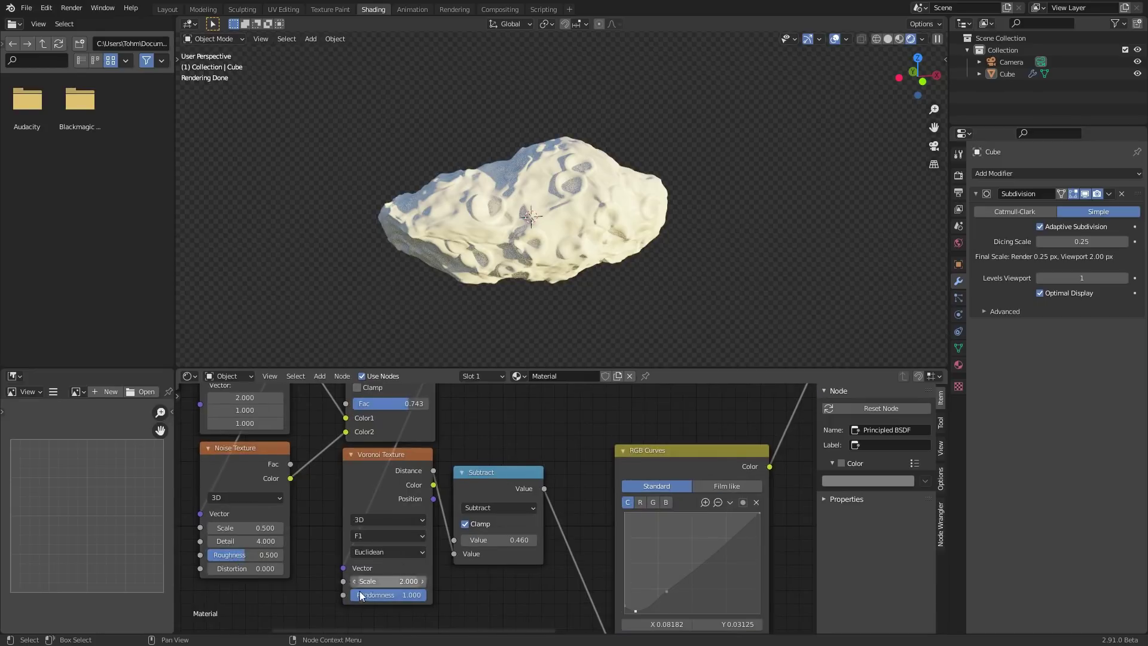
left_click(380, 584)
type("4")
key("Return")
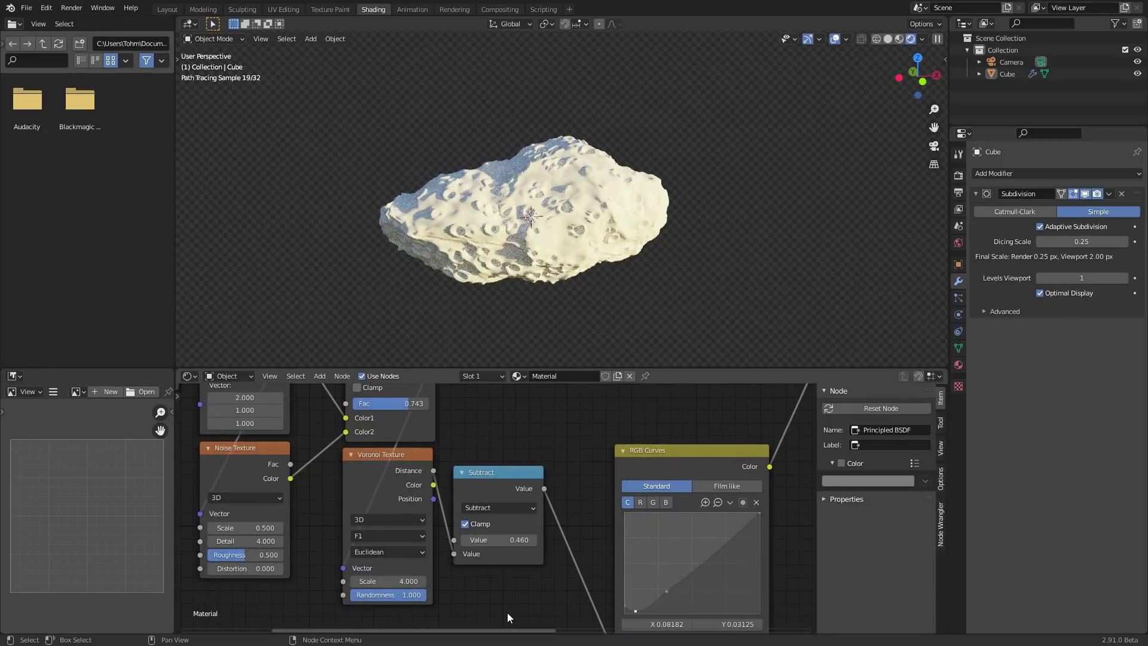
middle_click_drag(505, 248, 551, 249)
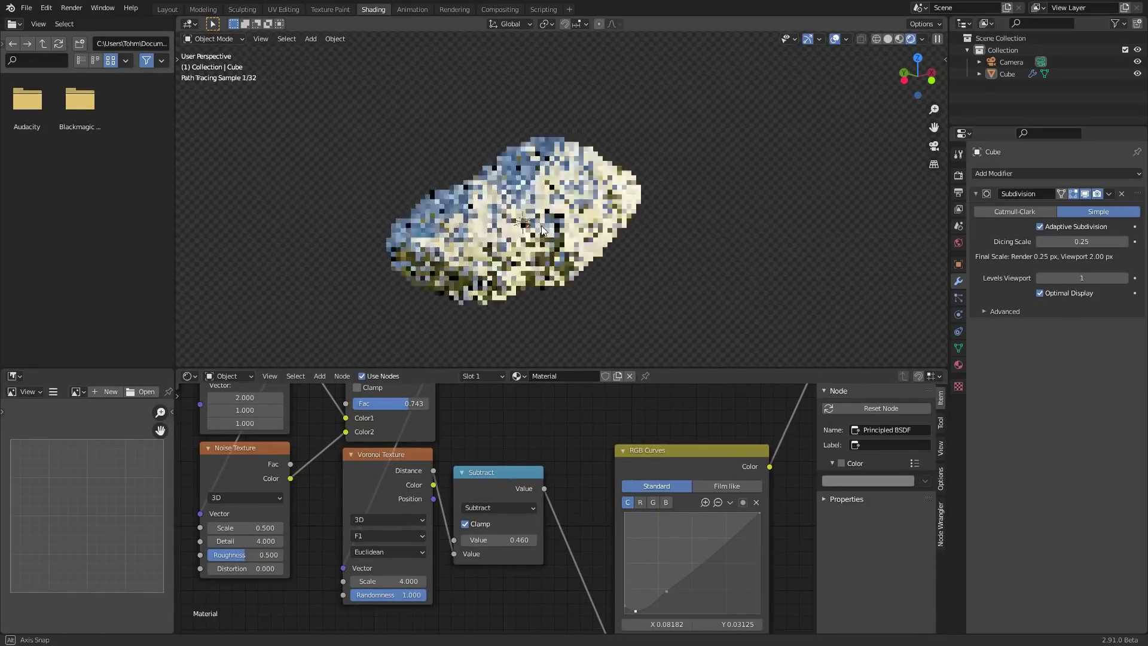
Set the Voronoi Texture scale to 3
left_click(386, 581)
type("3")
key("Return")
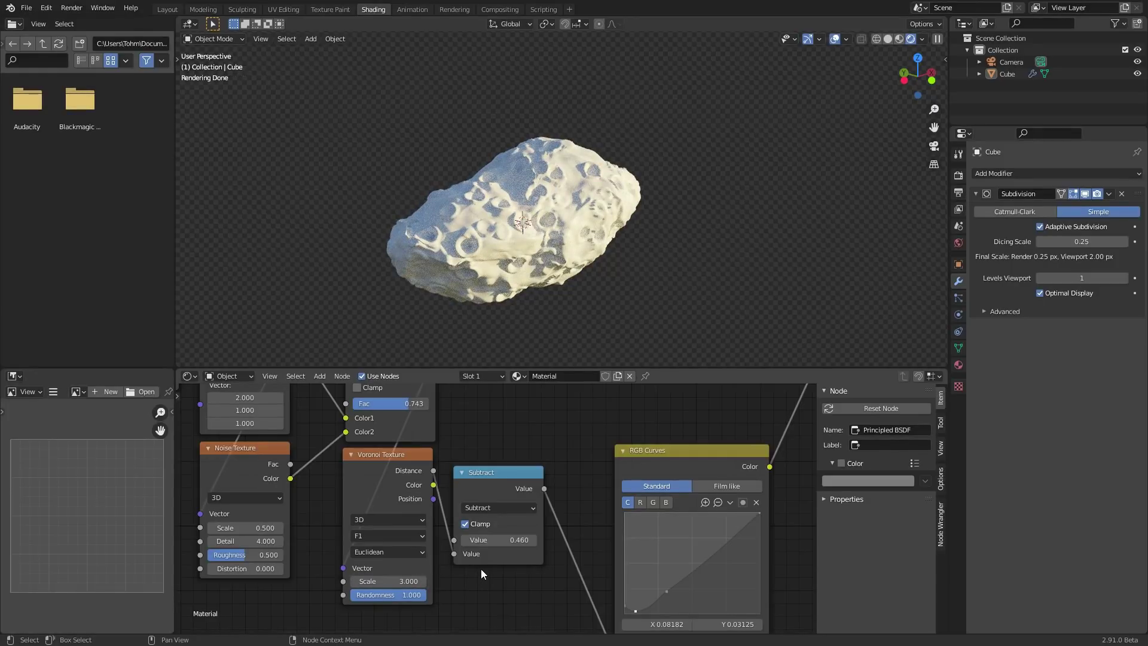
Try the Voronoi Texture in 4D with a changed W value, and undo both changes
left_click(371, 515)
left_click(370, 517)
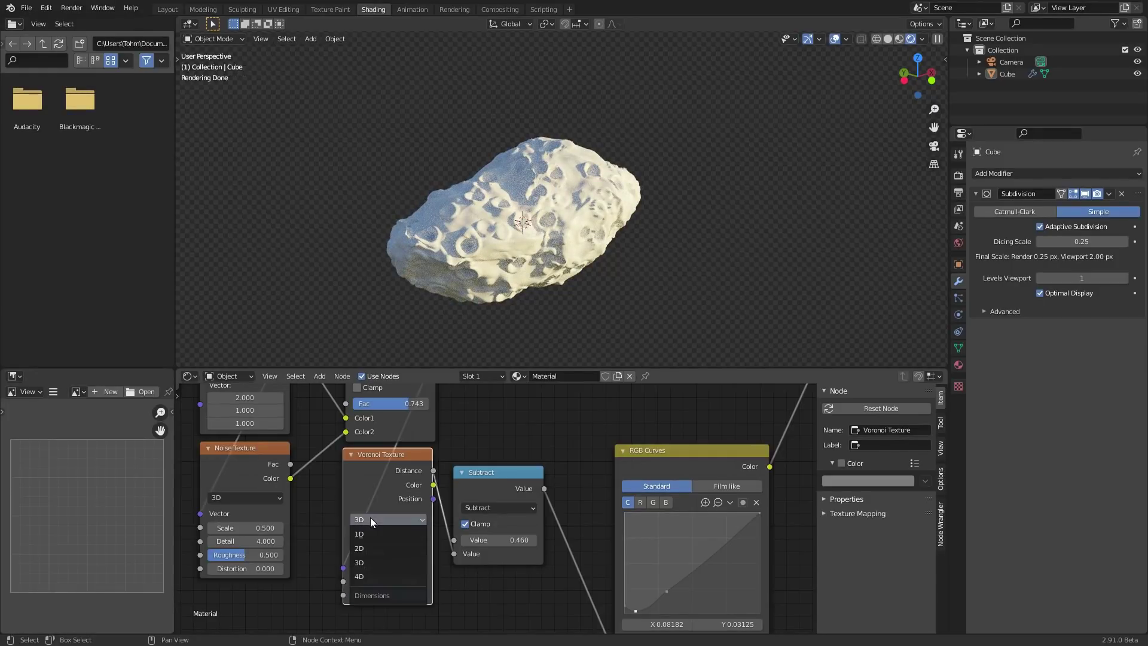
left_click(378, 567)
left_click(369, 521)
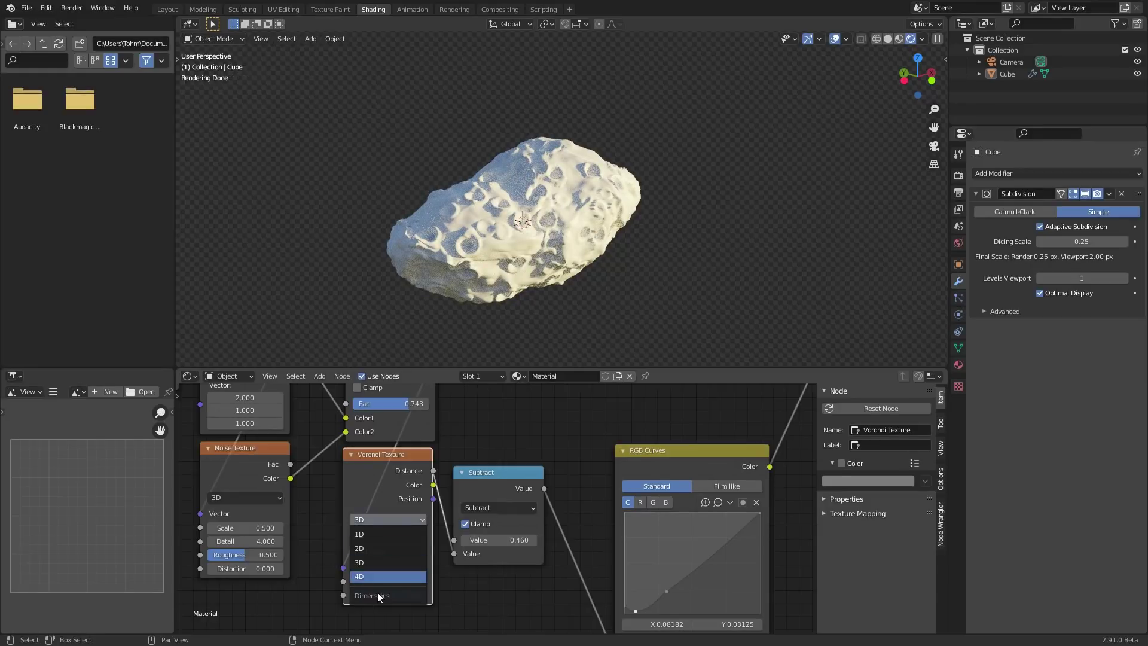
left_click(372, 578)
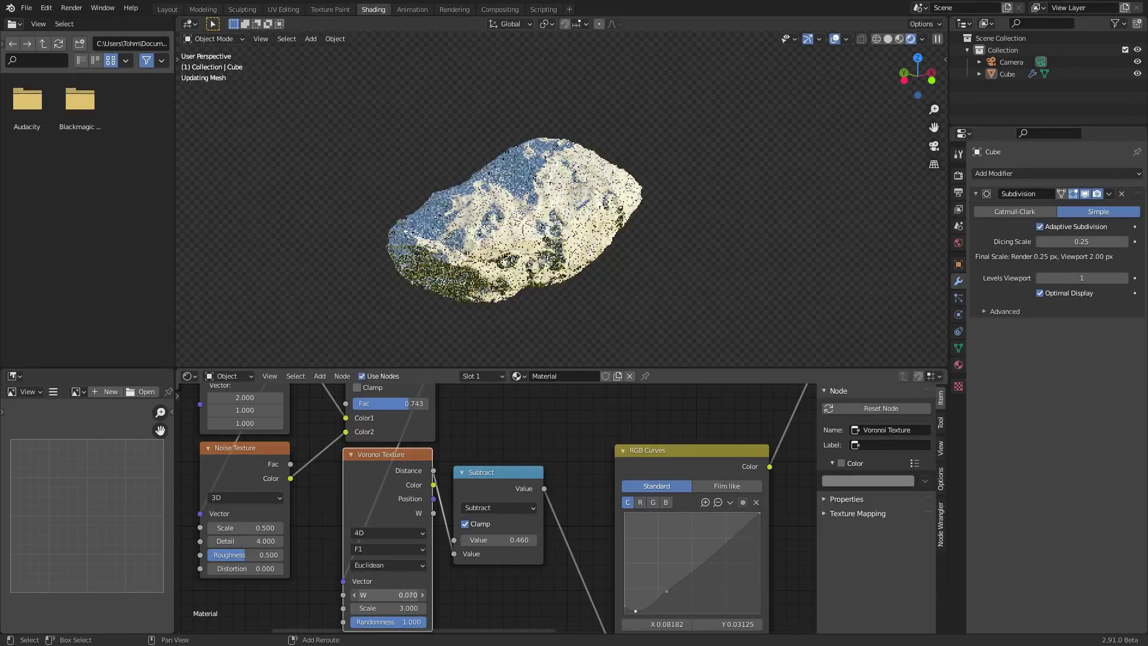
left_click_drag(389, 595, 406, 595)
key("ctrl+z")
key("ctrl+z")
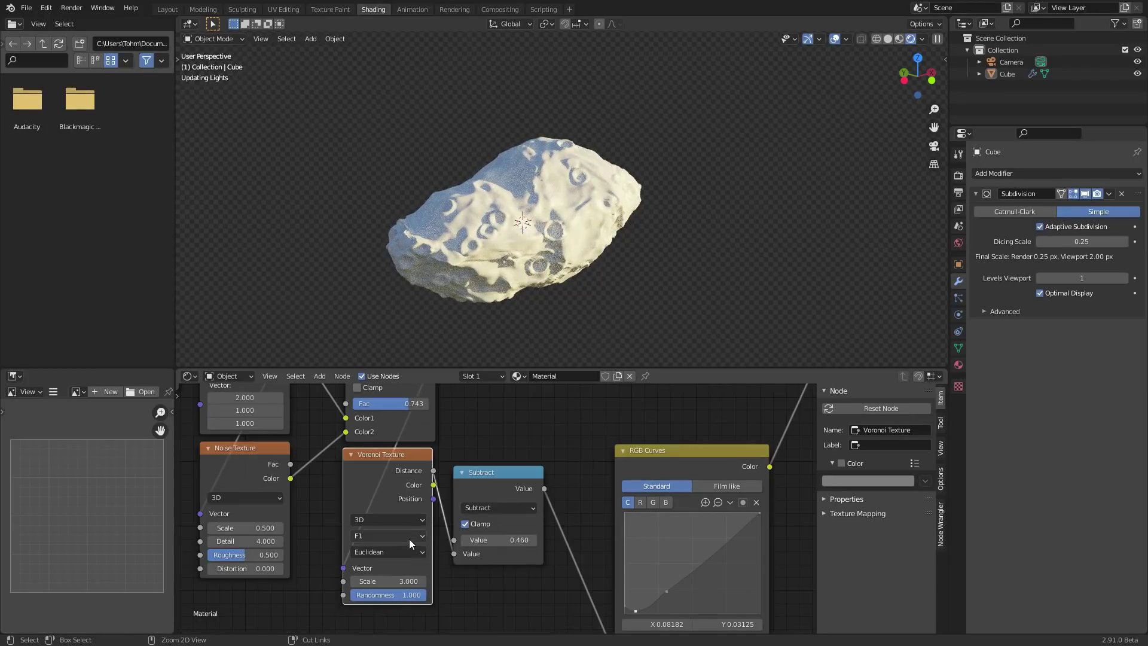
Save the file with the current crater settings
scroll(446, 517, "down", 6)
middle_click_drag(571, 458, 462, 528)
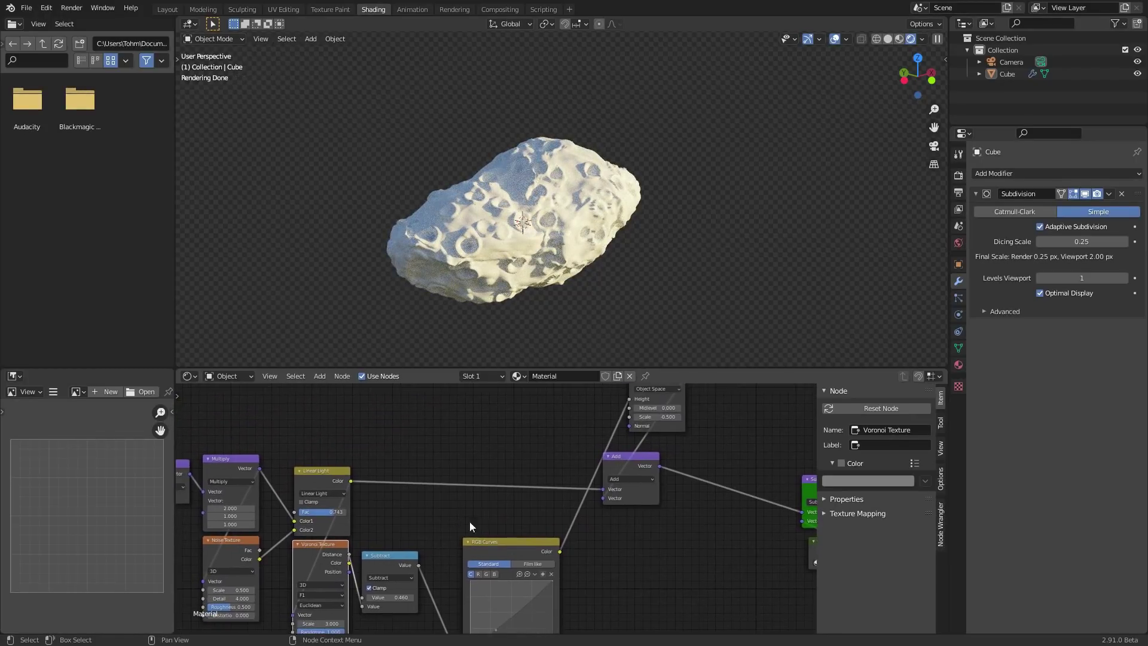
key("ctrl+s")
Try a Displacement node scale of -1 on the craters and undo it
middle_click_drag(587, 438, 463, 497)
scroll(565, 198, "up", 4)
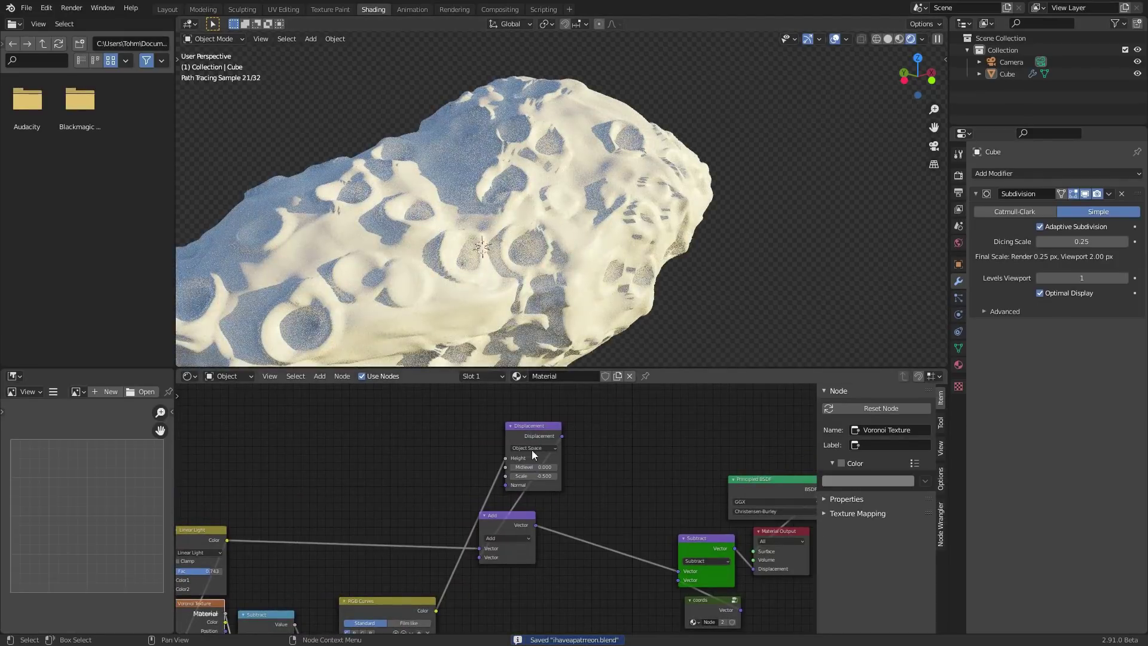
left_click(535, 477)
type("-1")
key("Return")
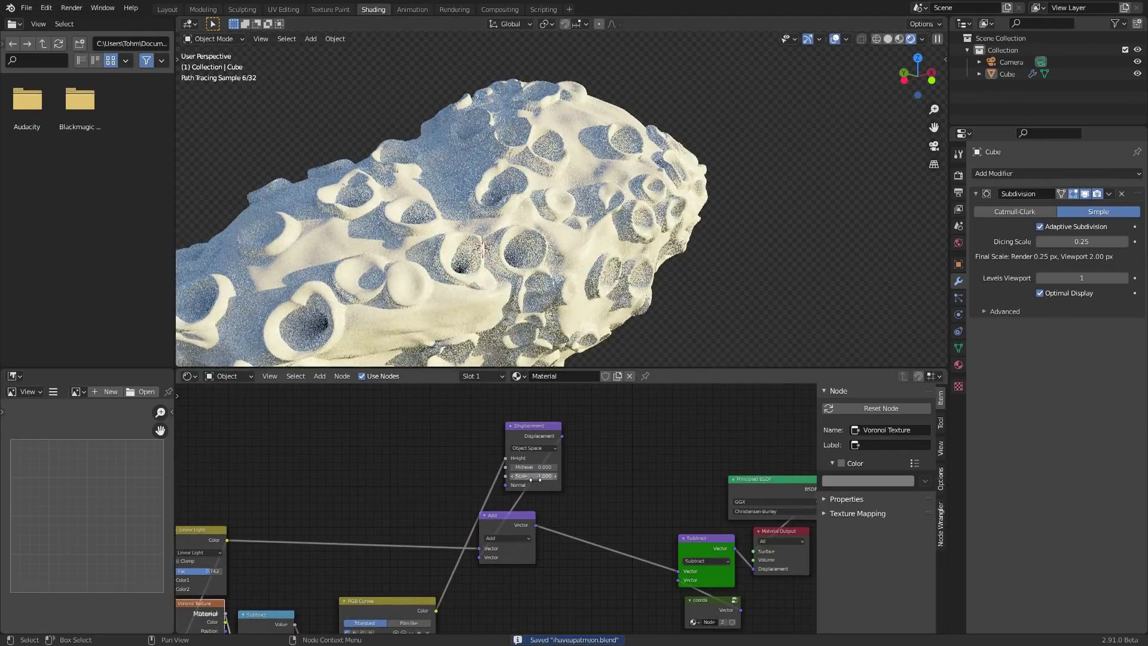
scroll(505, 250, "down", 4)
mouse_move(505, 250)
middle_mouse_down()
mouse_move(563, 216)
mouse_move(504, 231)
middle_mouse_up()
key("ctrl+z")
Set the Displacement node's scale to -0.4 and save the file
scroll(503, 231, "up", 4)
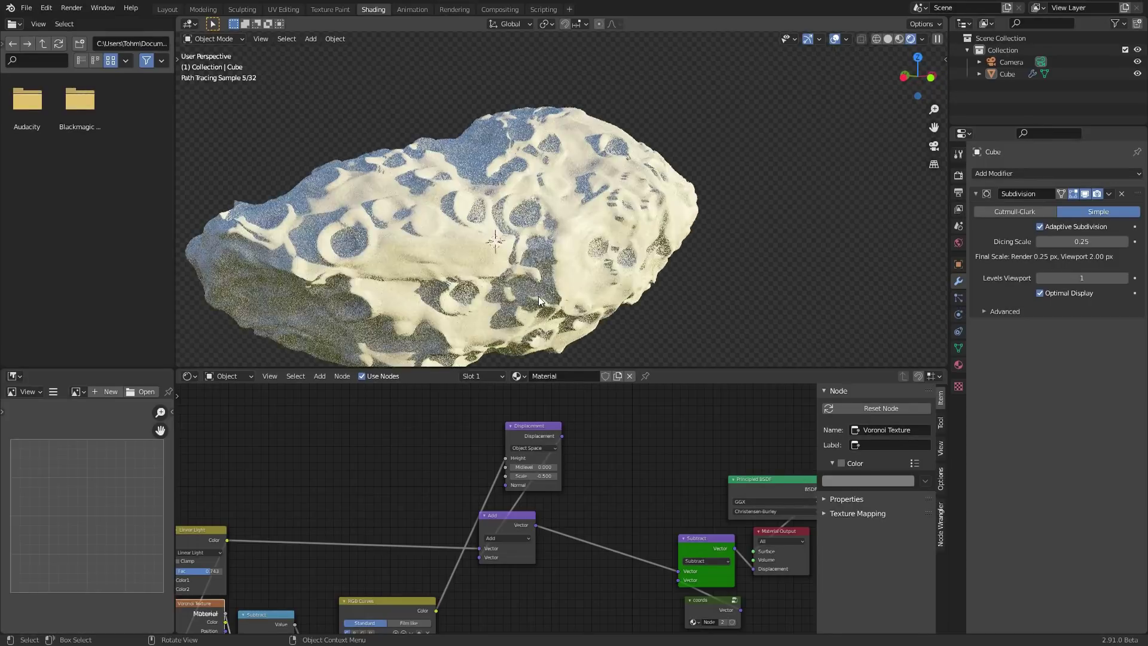
left_click(540, 477)
type("-")
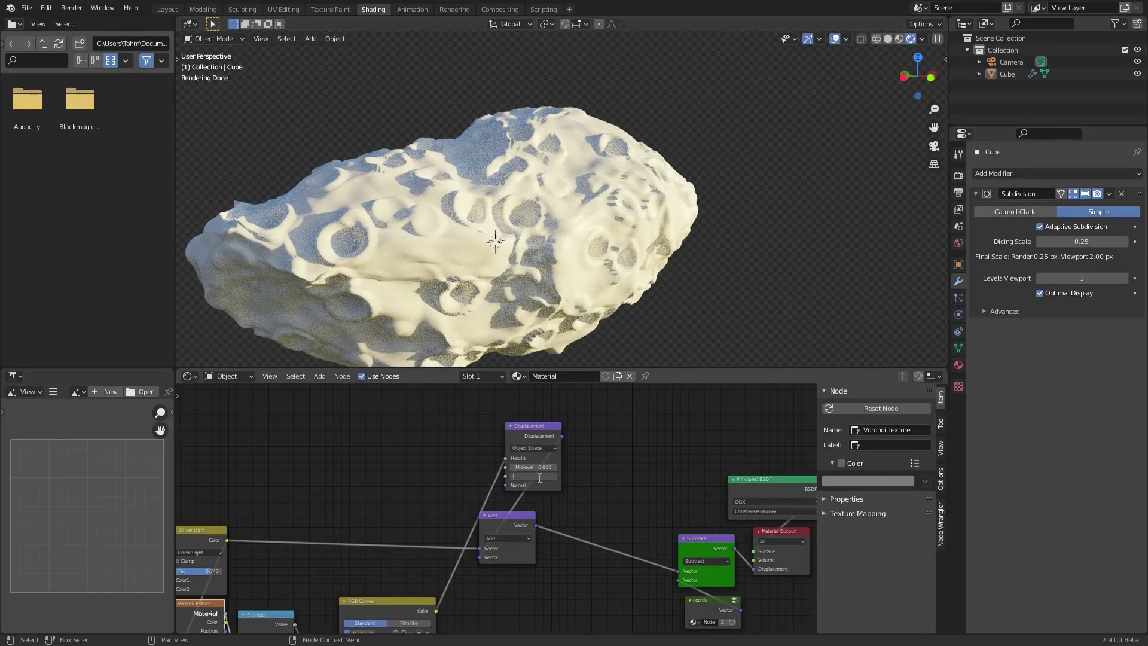
type("0.4")
key("Return")
key("ctrl+s")
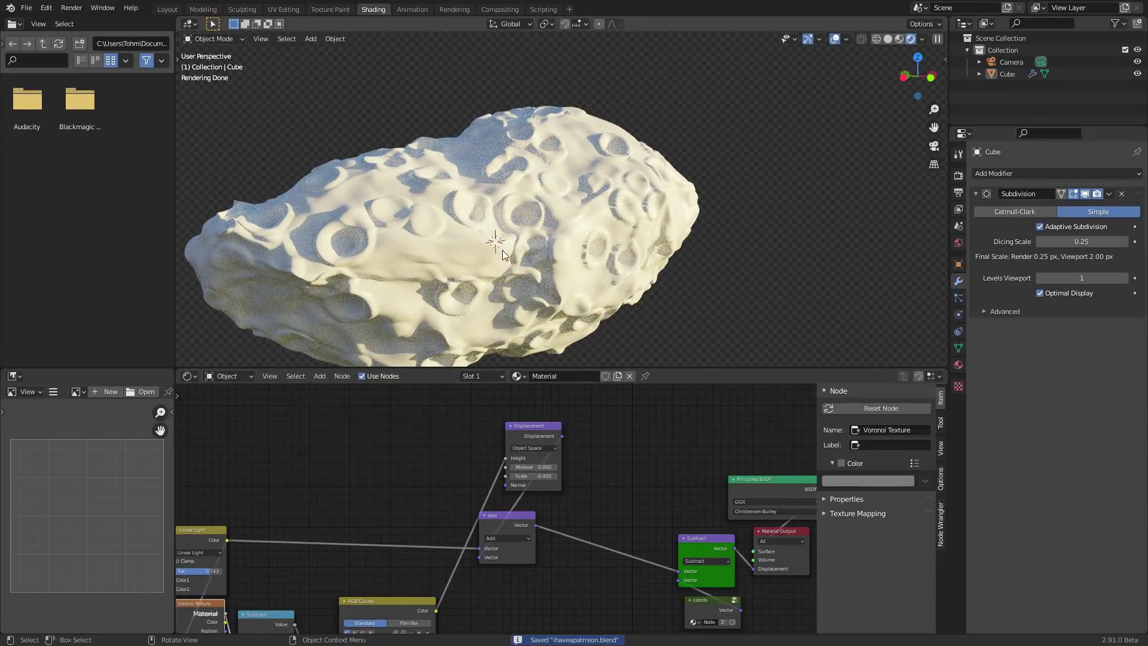
Review the cratered asteroid and the node chain from the coords group through to the Displacement node
mouse_move(519, 252)
middle_mouse_down()
mouse_move(544, 247)
mouse_move(510, 243)
middle_mouse_up()
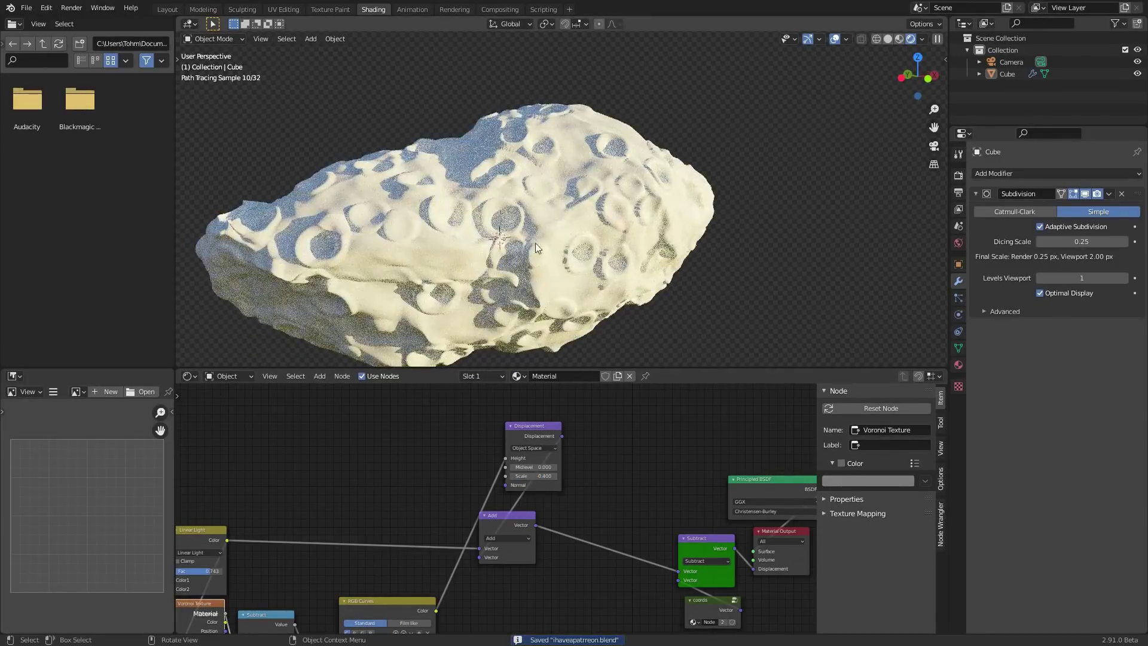
scroll(549, 240, "down", 3)
scroll(500, 501, "down", 5)
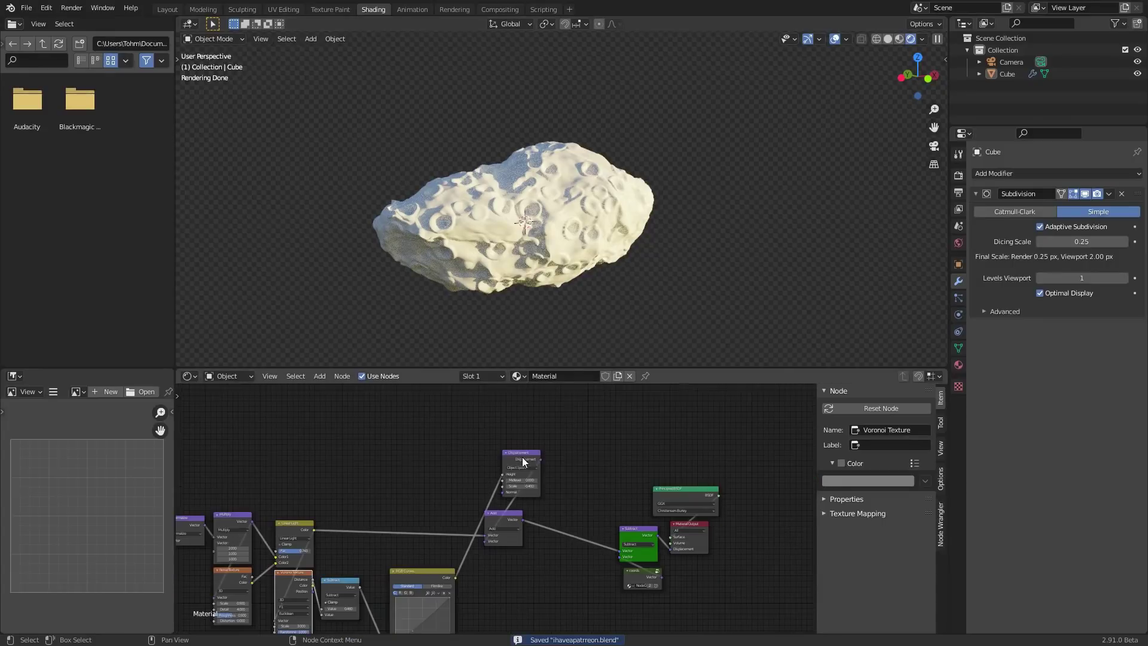
middle_click_drag(496, 435, 571, 420)
scroll(556, 425, "down", 4)
scroll(495, 450, "up", 5)
middle_click_drag(420, 458, 495, 462)
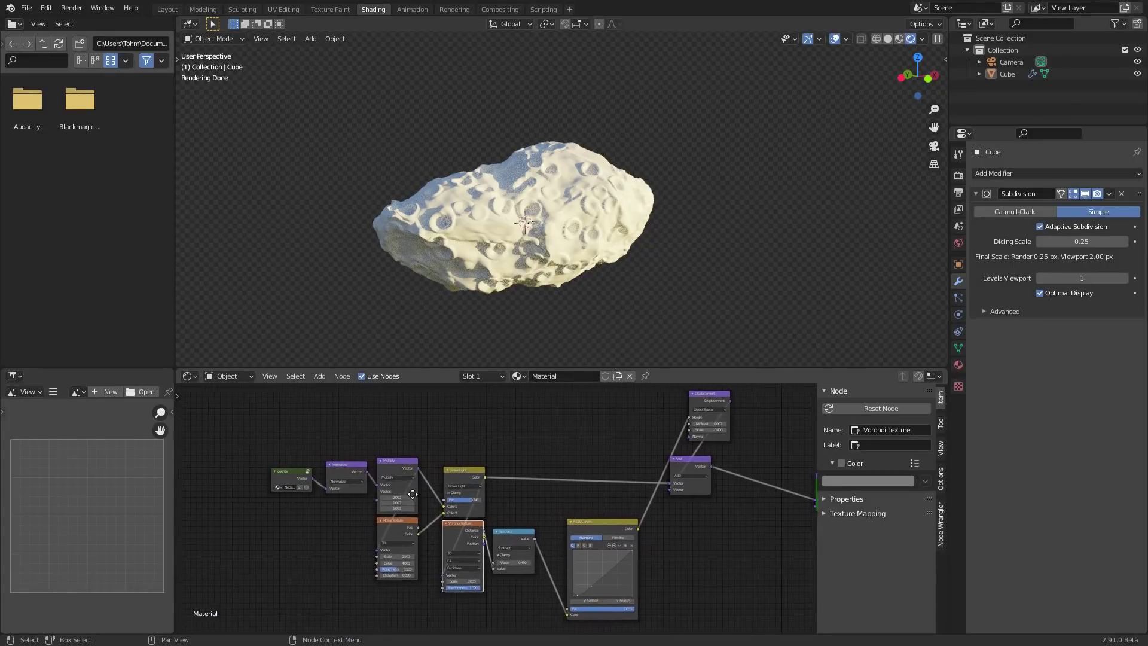
scroll(484, 469, "up", 4)
middle_click_drag(345, 456, 471, 495)
scroll(474, 497, "up", 4)
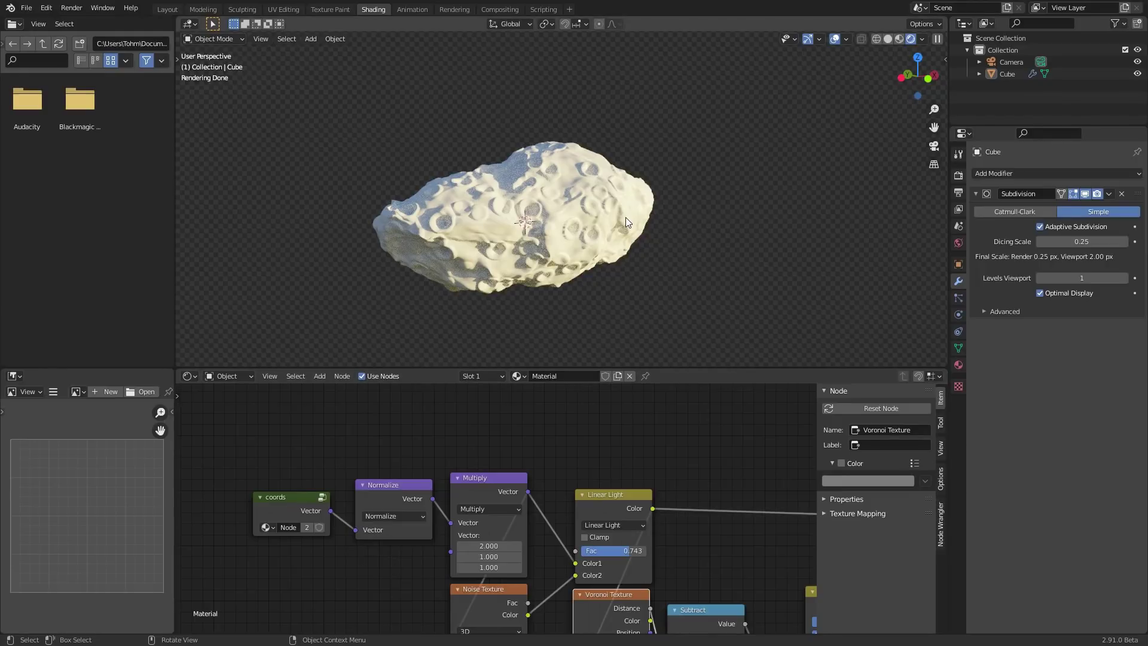
scroll(626, 217, "up", 4)
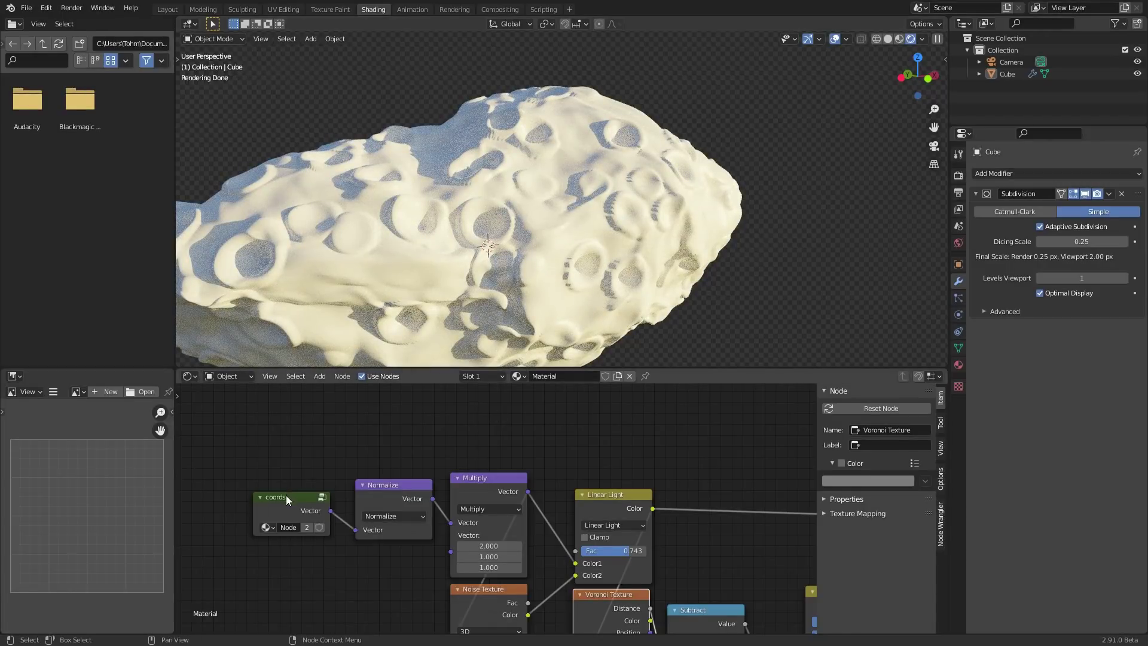
Reposition the coords, Normalize, Multiply and Linear Light nodes slightly up and to the left to tidy the node tree
left_click_drag(286, 495, 265, 486)
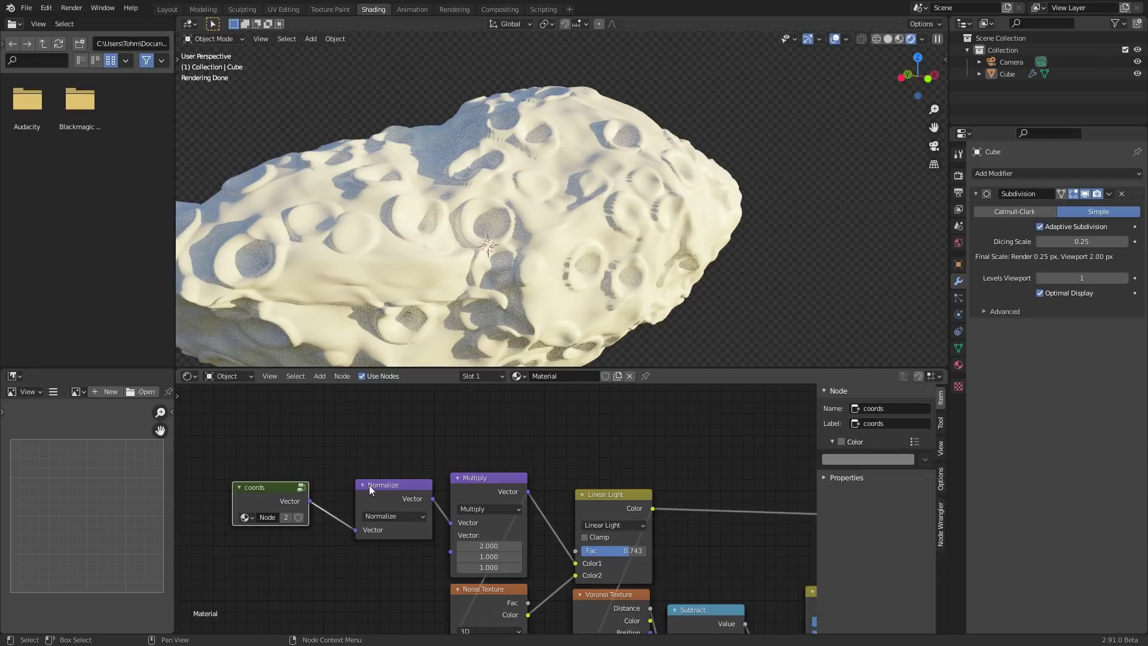
left_click_drag(370, 487, 349, 473)
left_click_drag(479, 479, 472, 464)
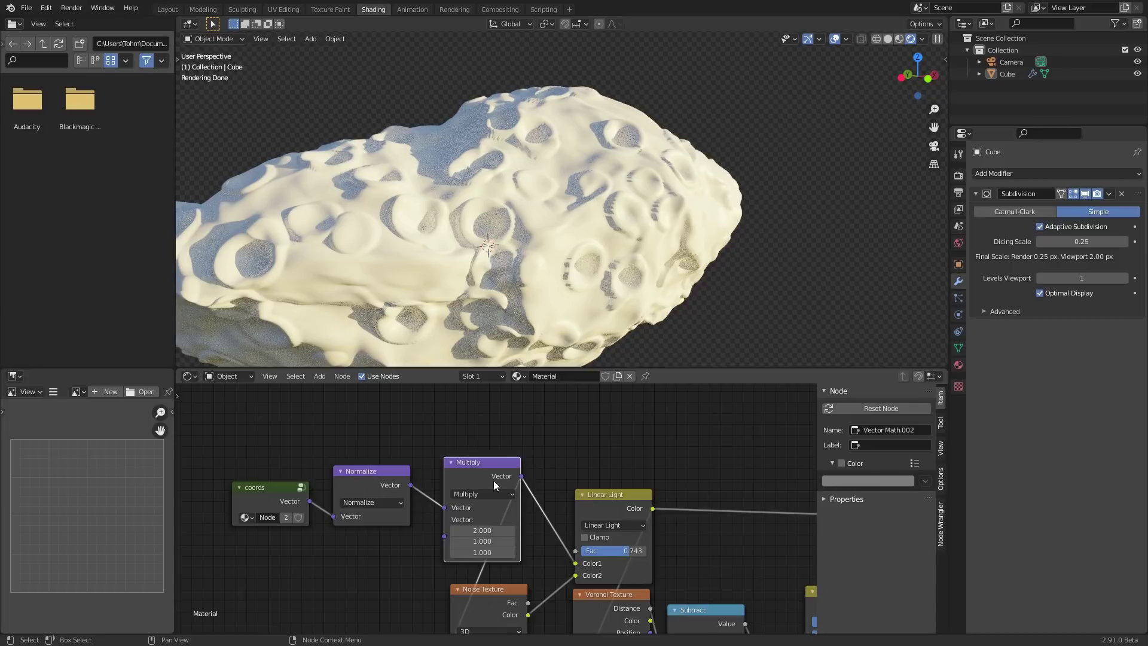
scroll(494, 479, "down", 3)
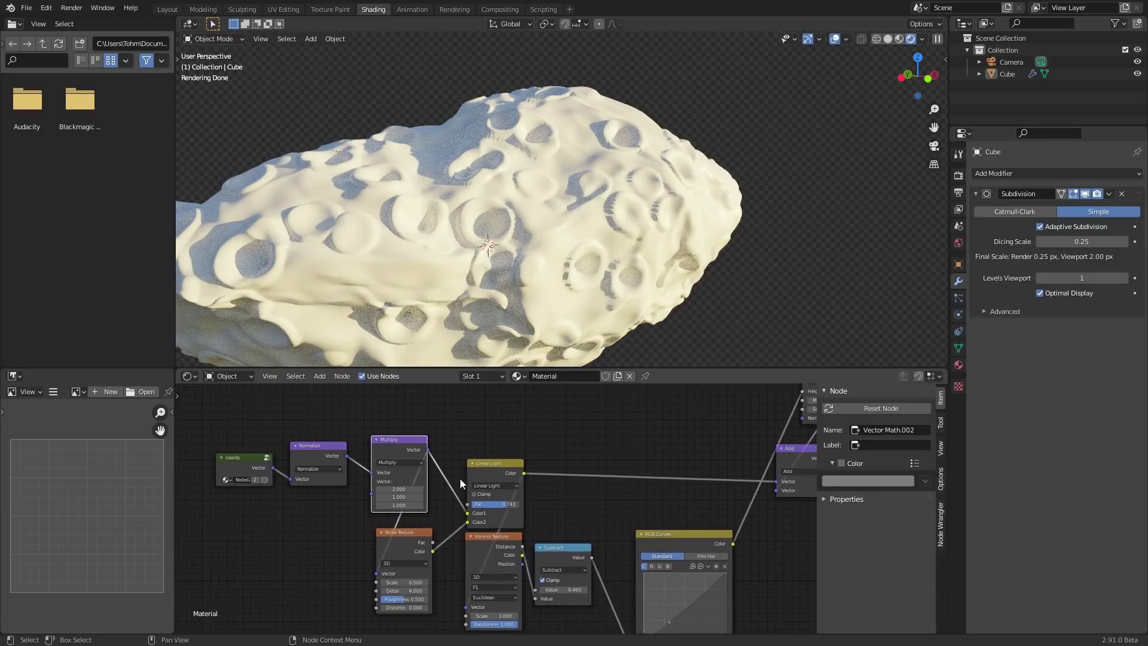
left_click_drag(501, 469, 491, 454)
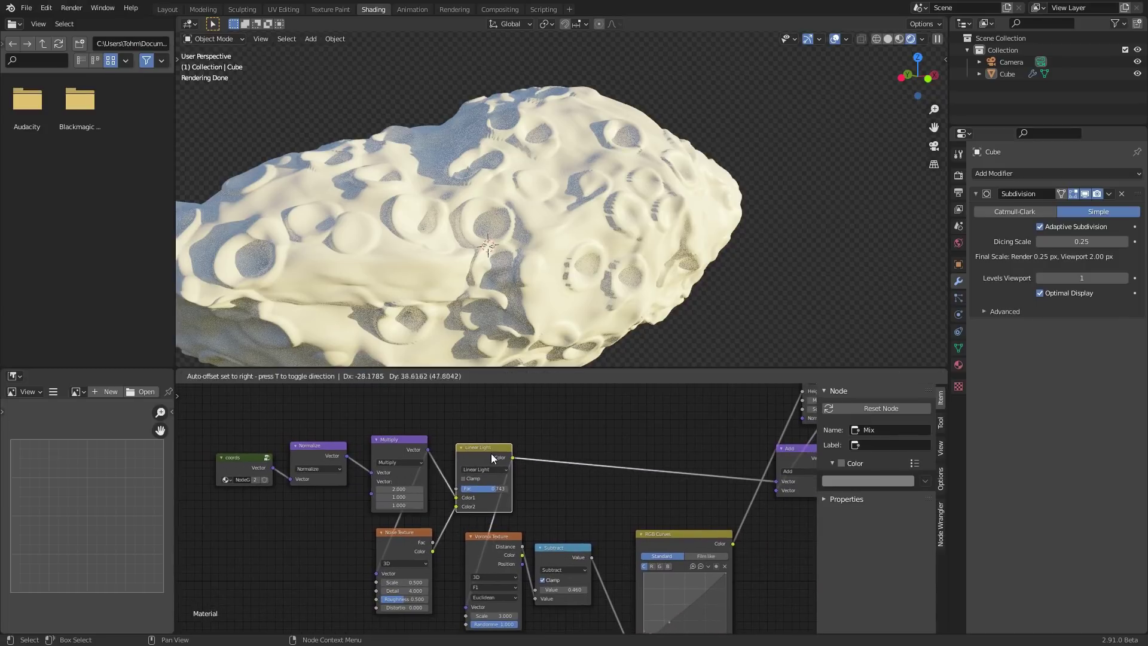
scroll(590, 281, "down", 3)
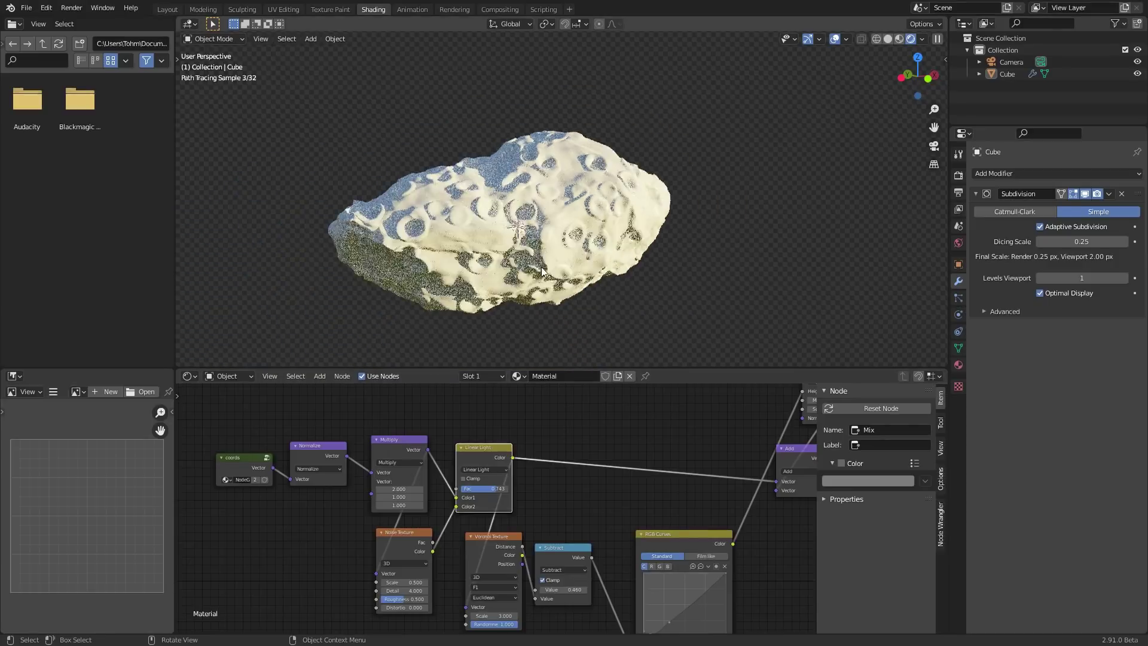
Try Voronoi Texture scales of 1 and 2 on the asteroid's craters
middle_click_drag(590, 281, 598, 230)
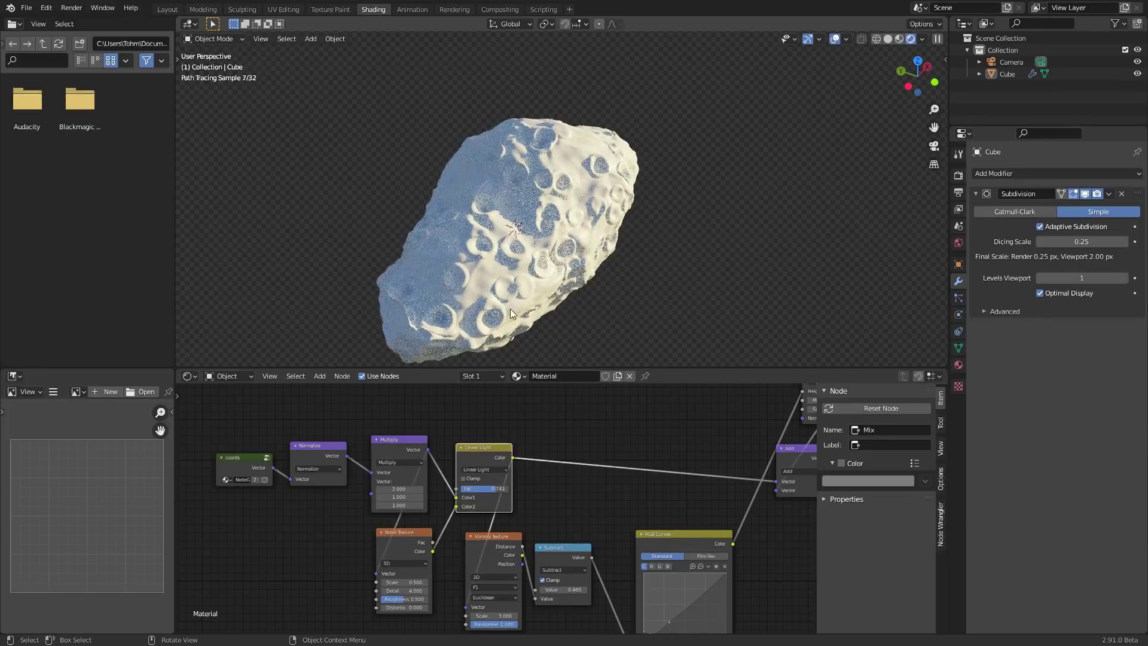
scroll(489, 443, "up", 3)
middle_click_drag(479, 554, 403, 507)
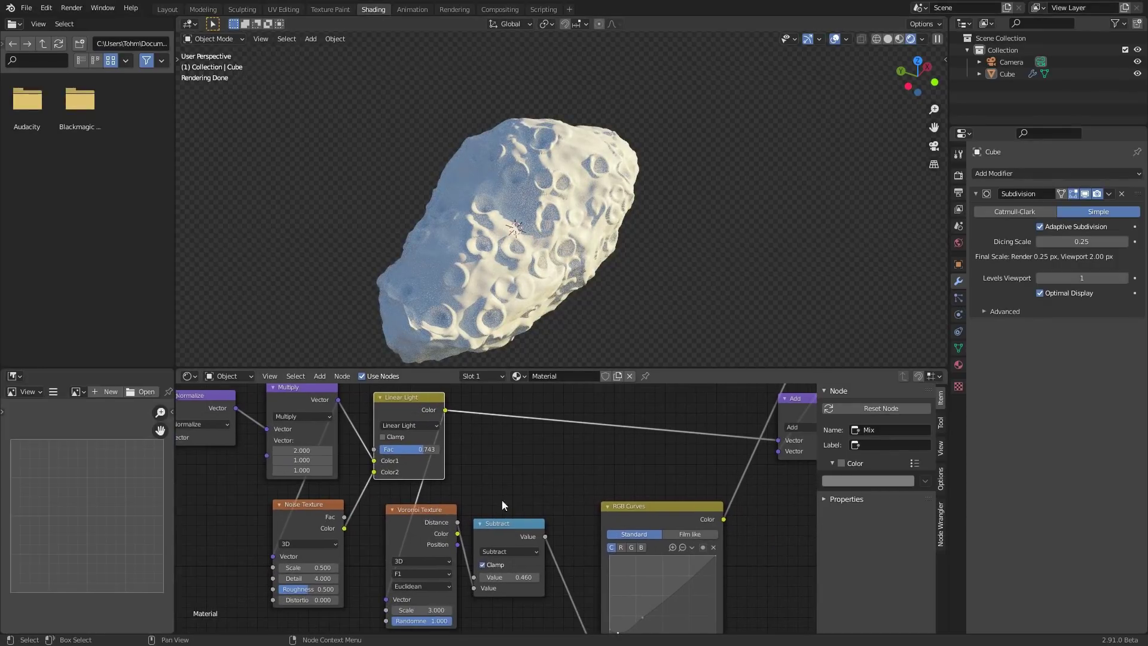
middle_click_drag(581, 478, 554, 440)
double_click(411, 572)
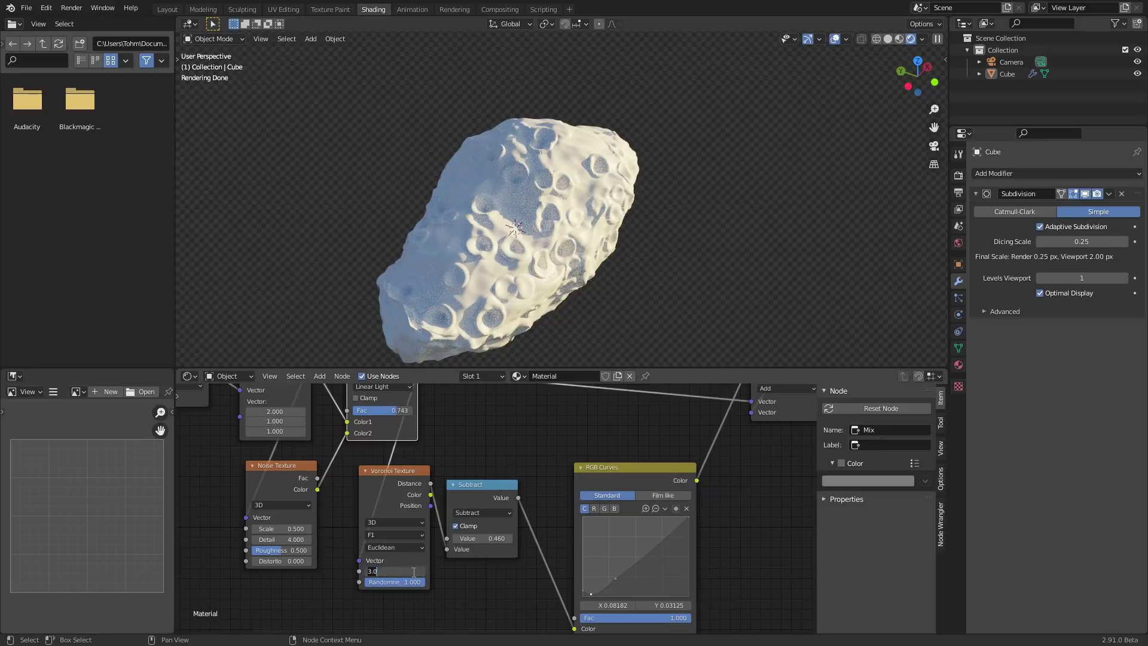
type("1")
key("Return")
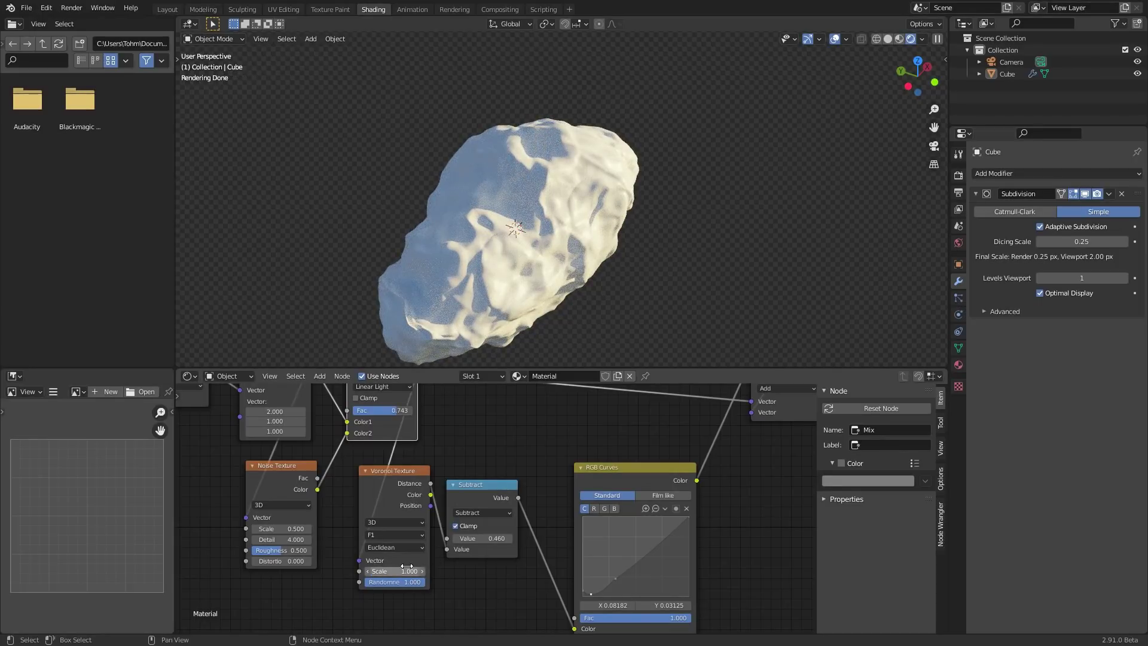
double_click(407, 569)
type("2")
key("Return")
middle_click_drag(558, 247, 521, 217)
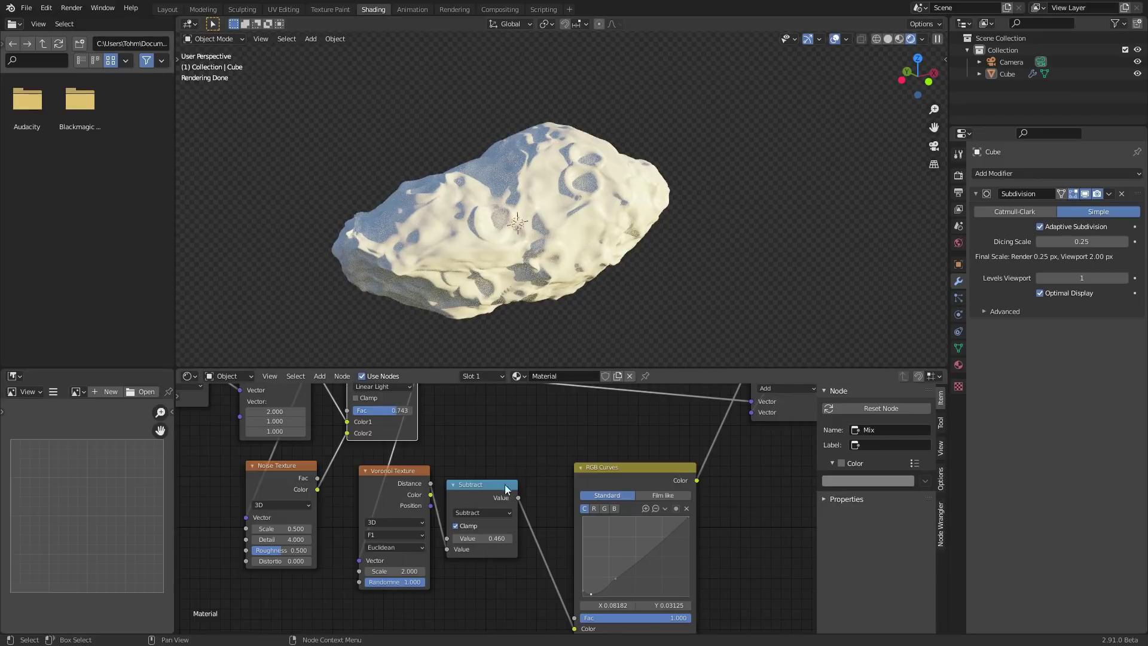
Set the Subtract node's value to 0.33 and the Voronoi Texture's scale to 2.5 for the craters
mouse_move(503, 540)
left_mouse_down("shift")
mouse_move(545, 540)
mouse_move(492, 540)
left_mouse_up("shift")
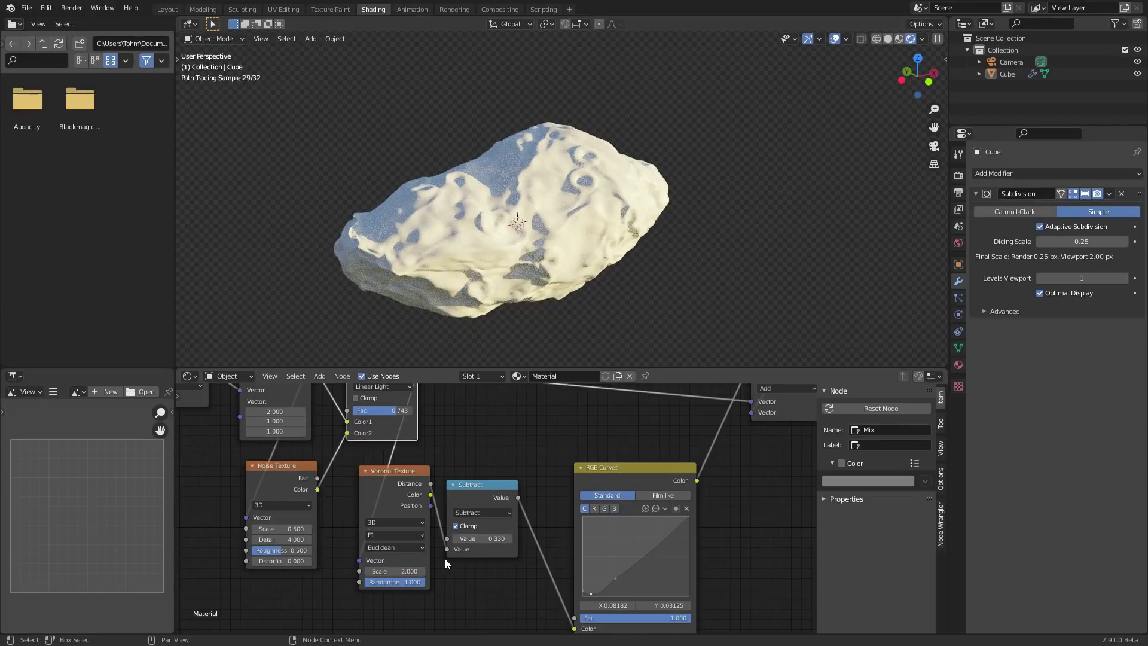
left_click(391, 573)
type("2.5")
key("Return")
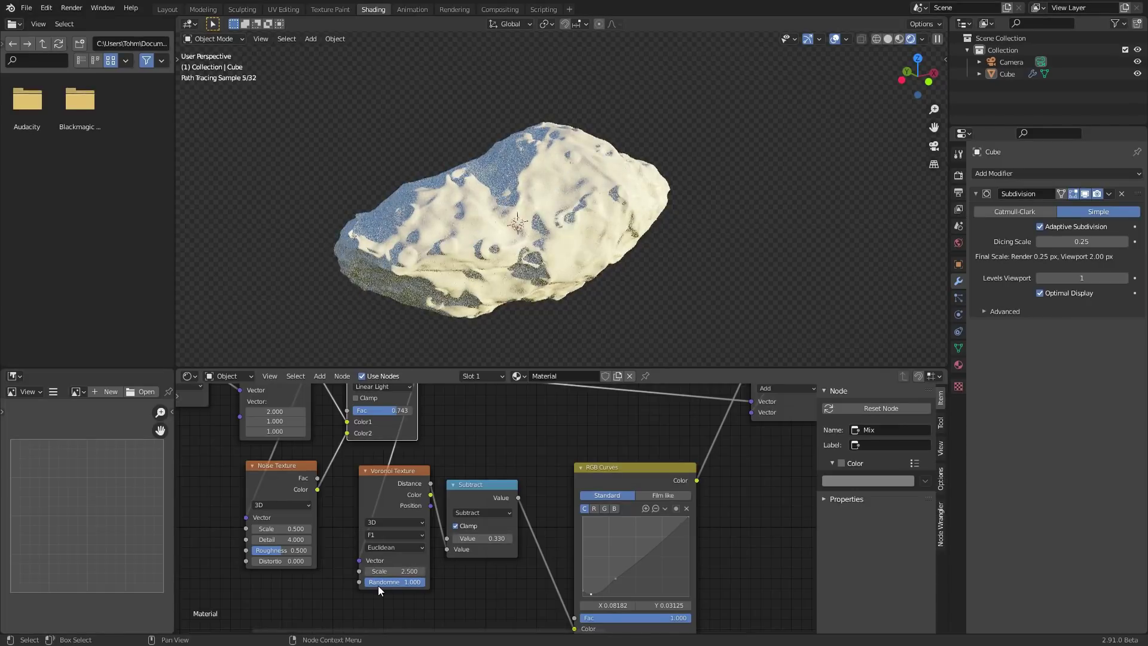
Move the green Subtract and coords nodes farther right to make room after the Add node, and shift the Displacement node slightly left
middle_click_drag(665, 460, 501, 551)
scroll(499, 547, "down", 6)
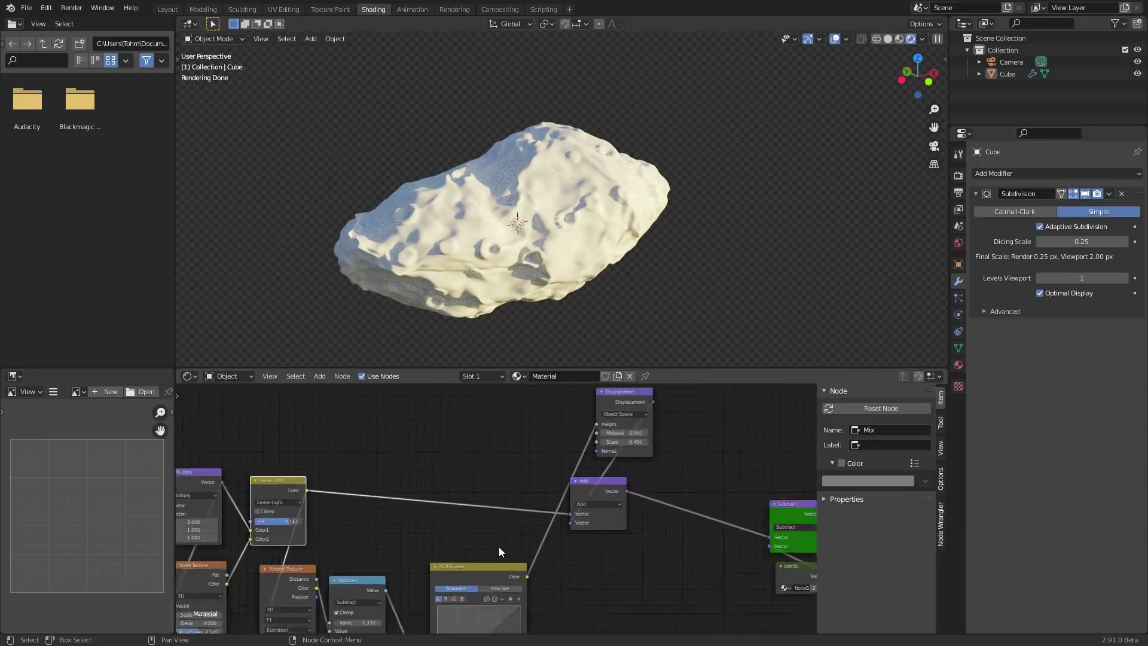
scroll(493, 503, "down", 6)
middle_click_drag(671, 510, 575, 499)
left_click_drag(648, 557, 546, 470)
key("g")
left_click(662, 478)
scroll(538, 485, "up", 9)
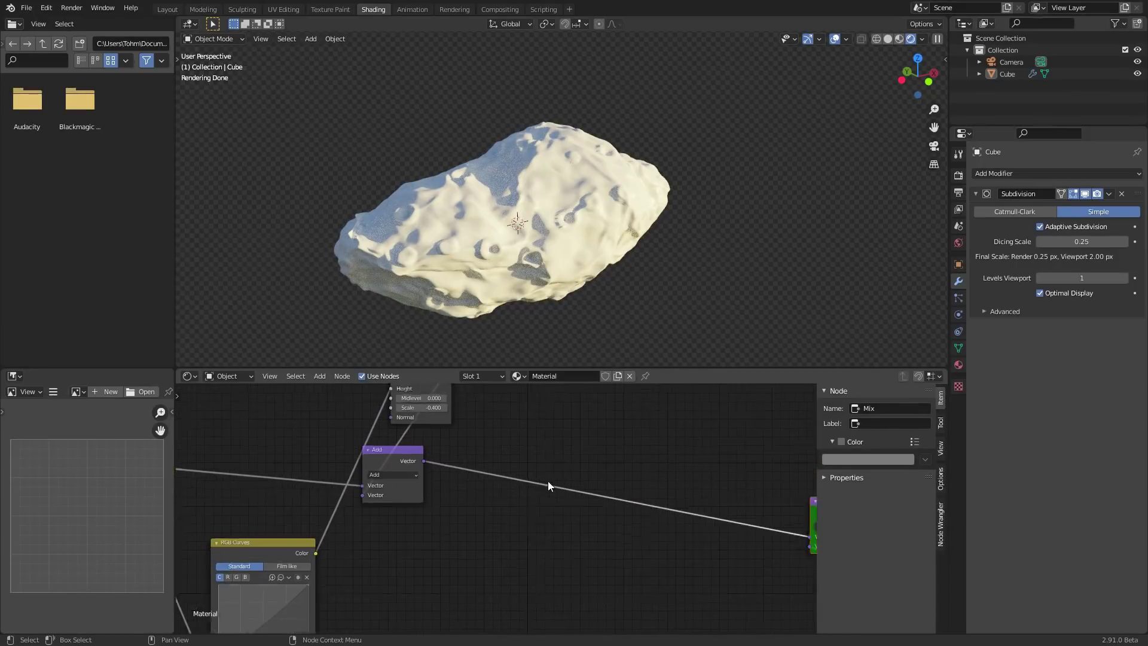
middle_click_drag(518, 458, 570, 509)
left_click_drag(489, 402, 436, 417)
Duplicate the Noise Texture under the Multiply node and place the copy just below the Add node
scroll(300, 555, "down", 6)
middle_click_drag(299, 555, 530, 478)
scroll(335, 532, "up", 3)
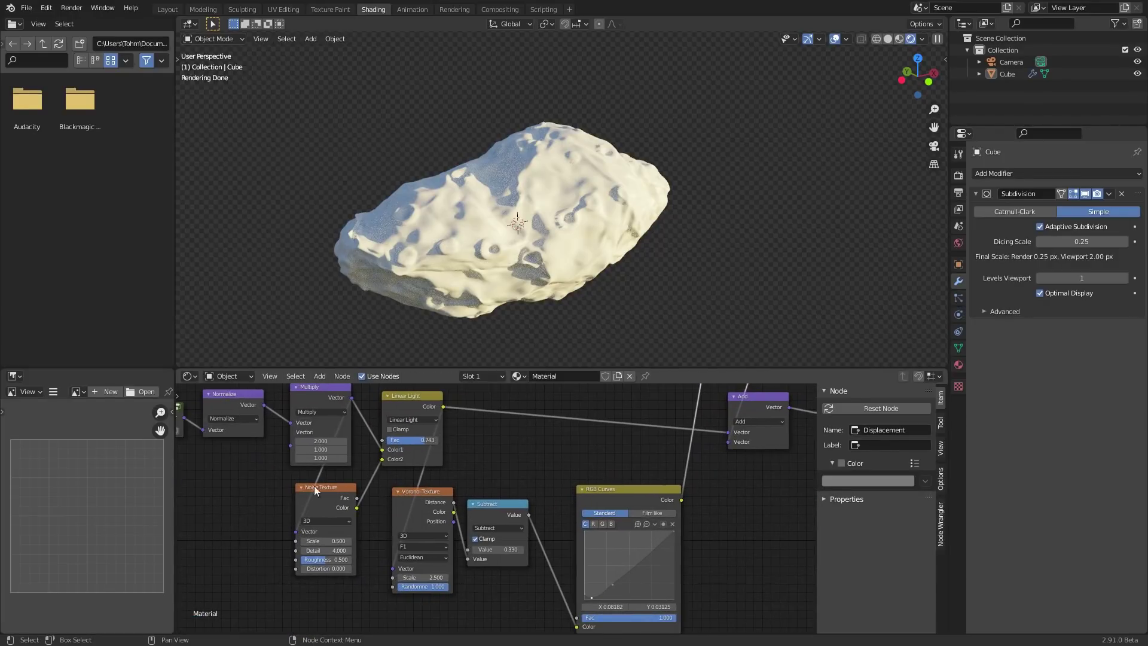
left_click(334, 491)
scroll(490, 506, "down", 4)
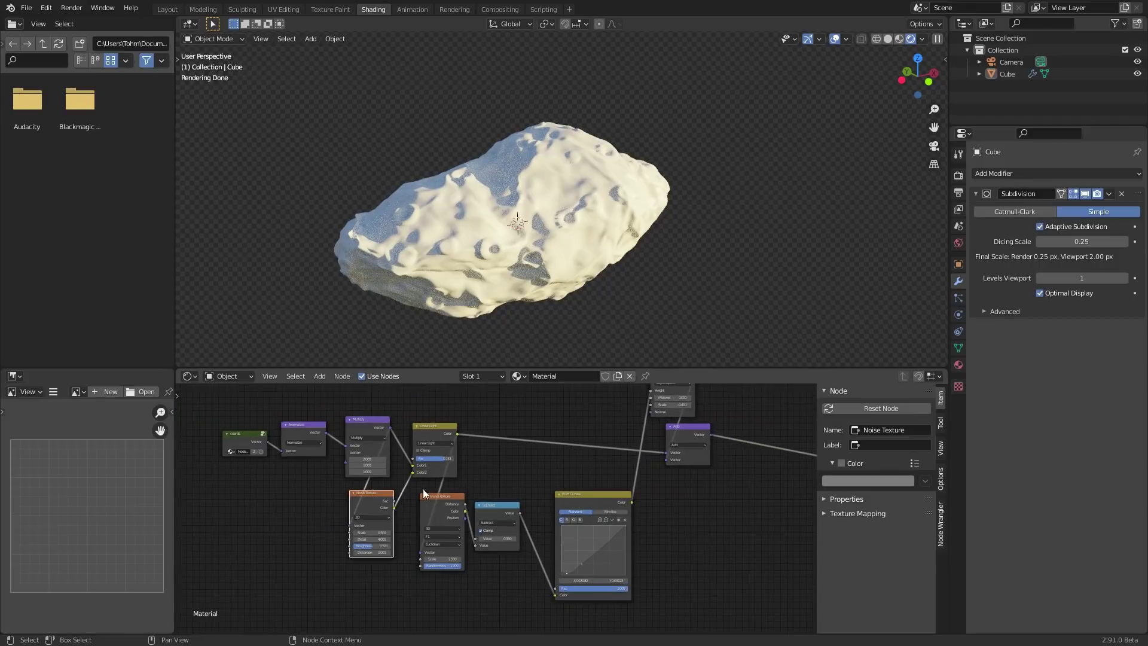
middle_click_drag(531, 483, 411, 497)
key("shift+d")
left_click(630, 482)
scroll(629, 482, "up", 4)
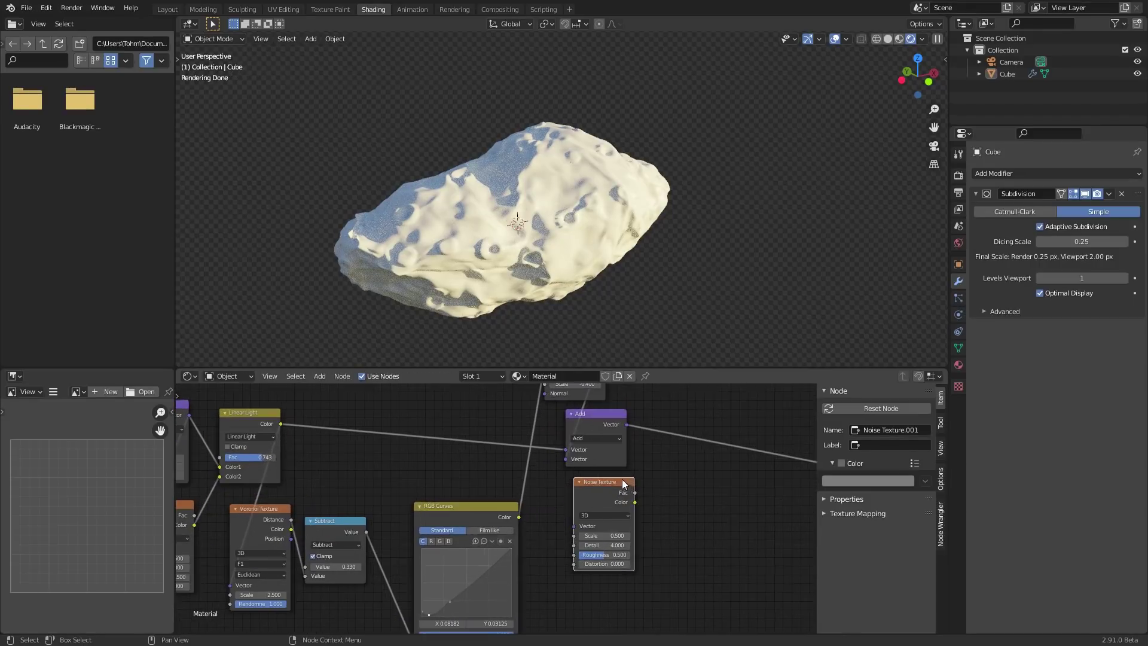
Mix the Add node's output with the duplicated Noise Texture's Color, and link Add's Vector output to the noise's Vector input
right_click_drag(616, 452, 630, 506, "ctrl+shift")
middle_click_drag(672, 480, 494, 505)
scroll(494, 505, "up", 9)
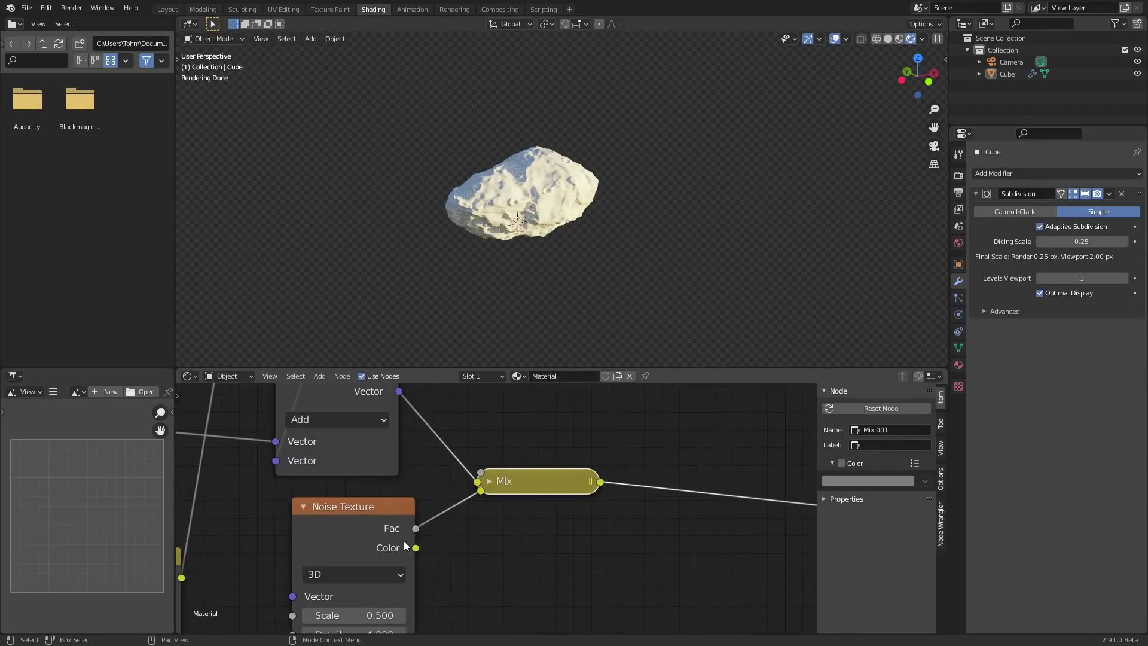
left_click_drag(416, 547, 482, 494)
scroll(396, 496, "down", 6)
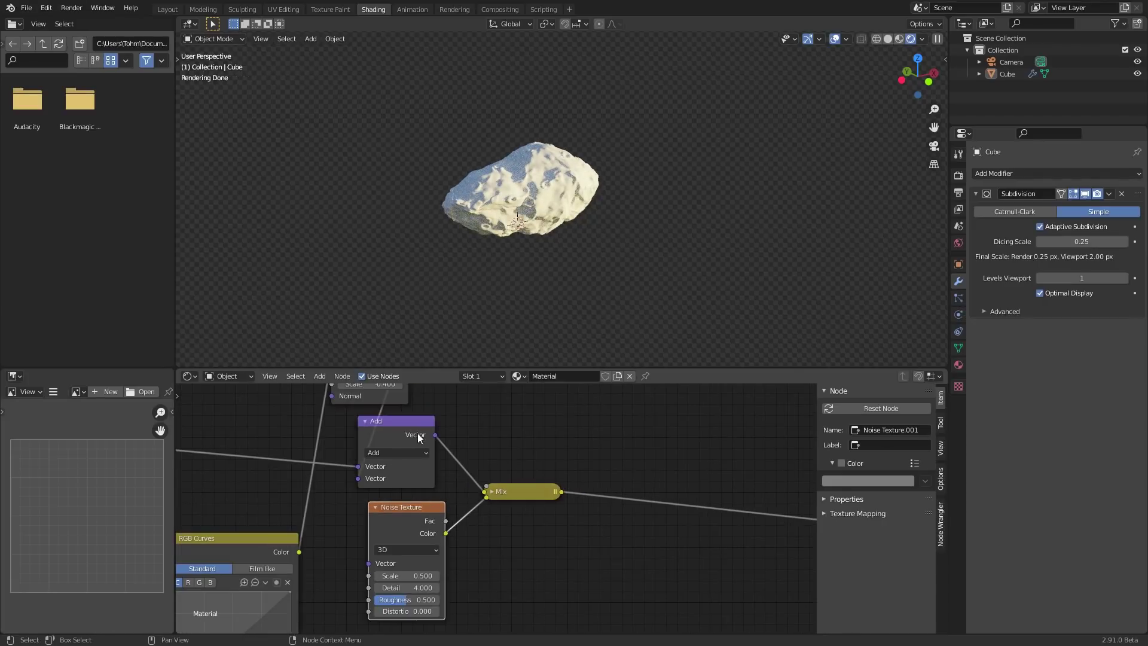
right_click_drag(434, 433, 384, 539, "alt")
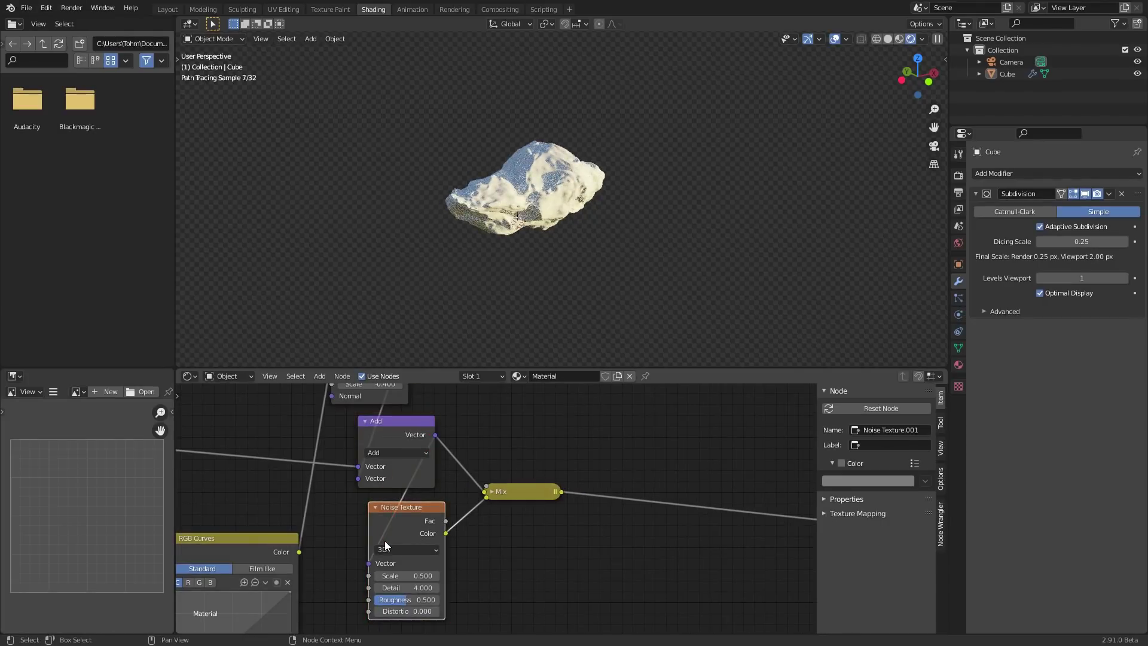
Expand the new Mix node, set its blend mode to Linear Light and its factor to 0, and shift it slightly upward
scroll(495, 508, "up", 6)
left_click(492, 483)
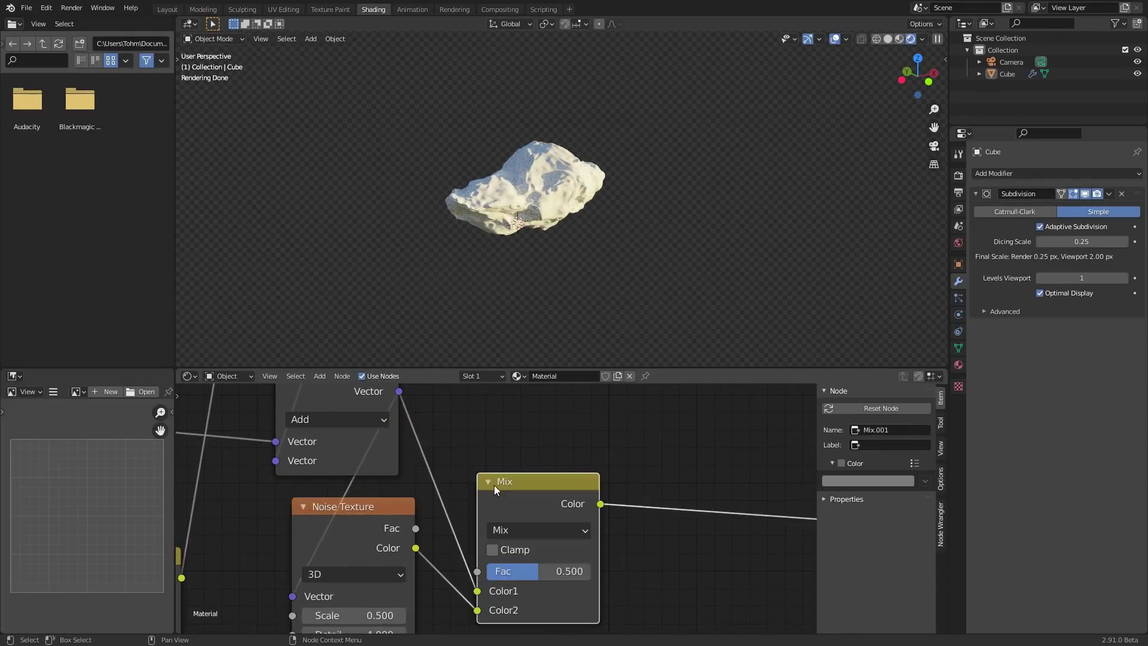
left_click(535, 533)
left_click(530, 311)
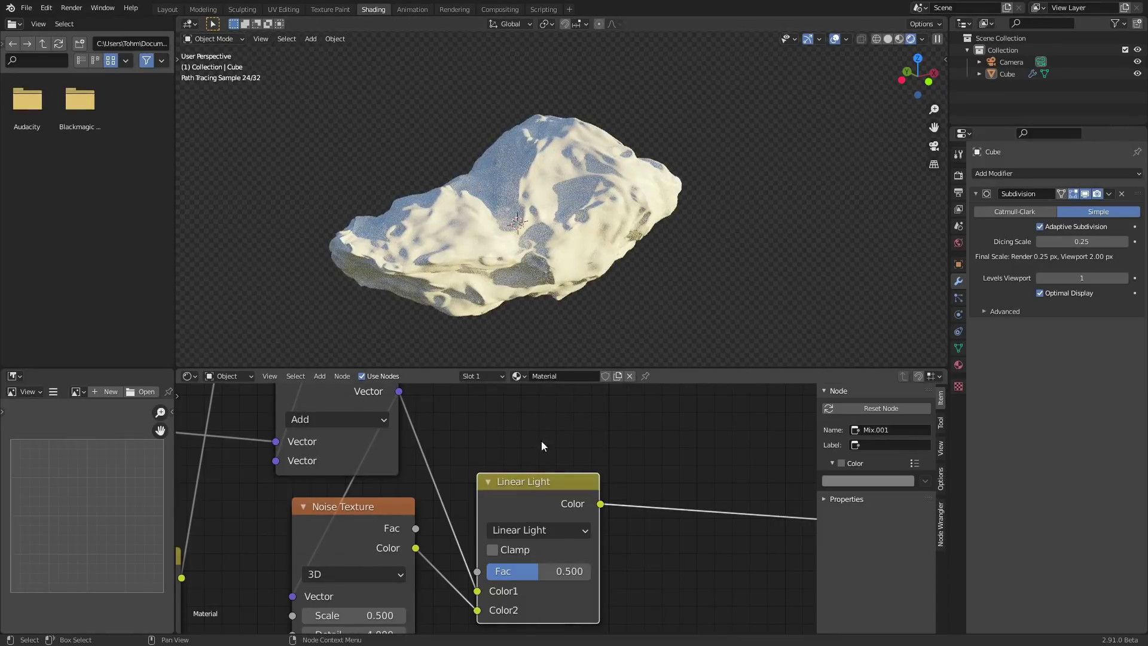
left_click_drag(535, 487, 540, 442)
left_click_drag(537, 526, 573, 532)
key("ctrl+z")
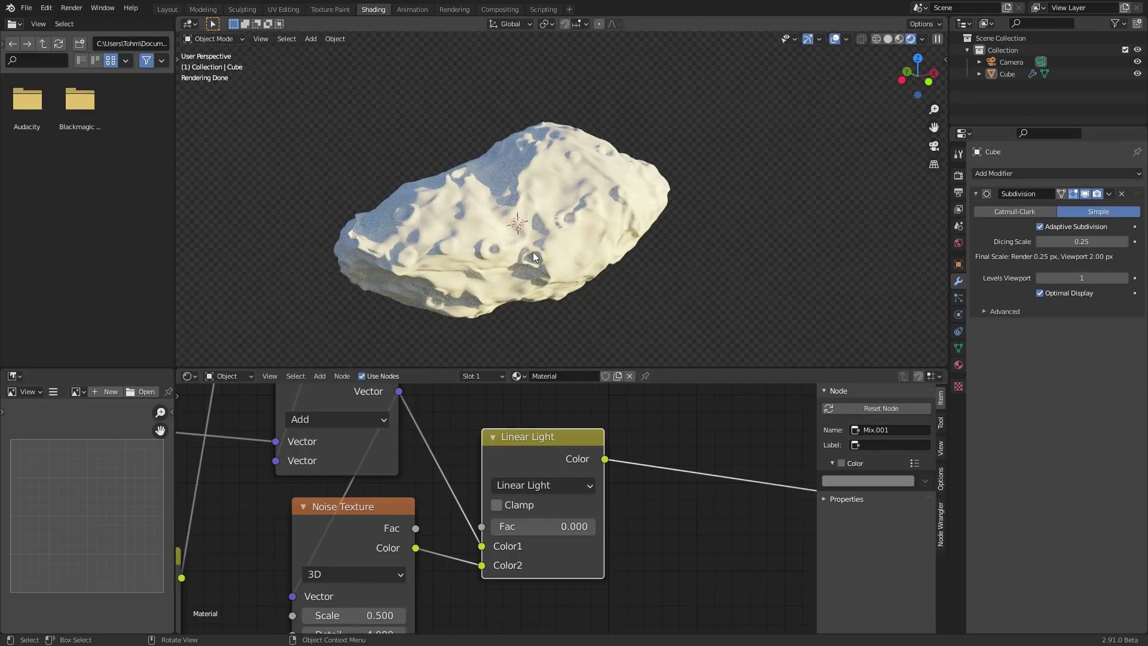
Check the asteroid's surface from a slightly different angle and save the file
middle_click_drag(486, 282, 450, 340)
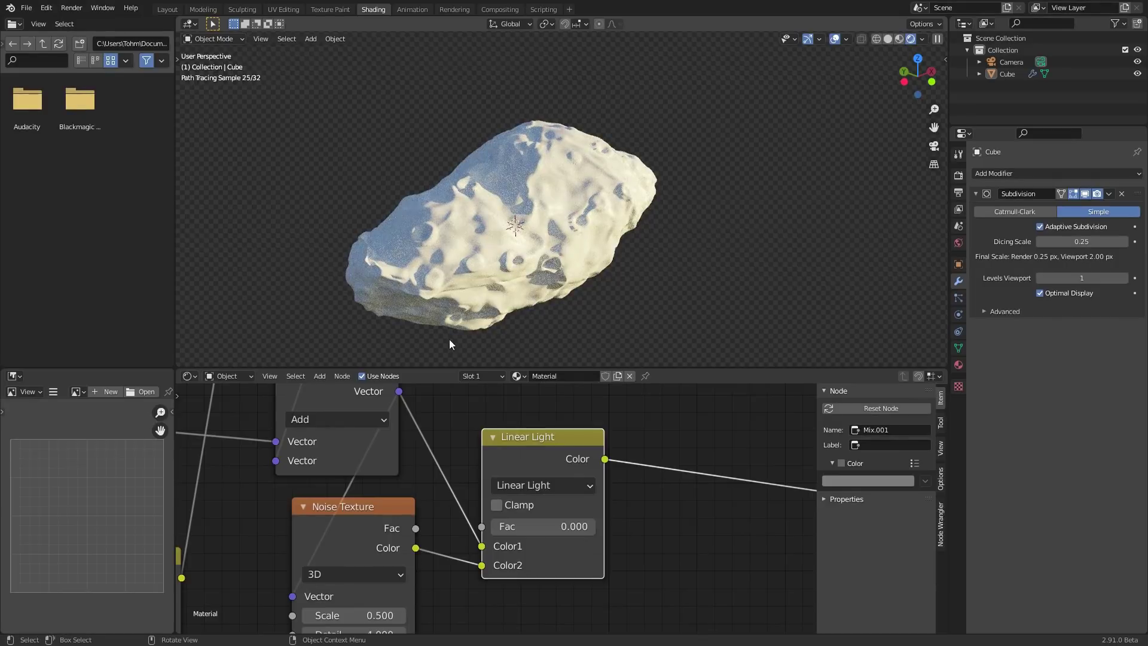
middle_click_drag(457, 289, 515, 237)
scroll(515, 237, "up", 1)
key("ctrl+s")
Set the duplicated Noise Texture's detail to 16, roughness to 0.575 and scale to 5
middle_click_drag(342, 504, 366, 419)
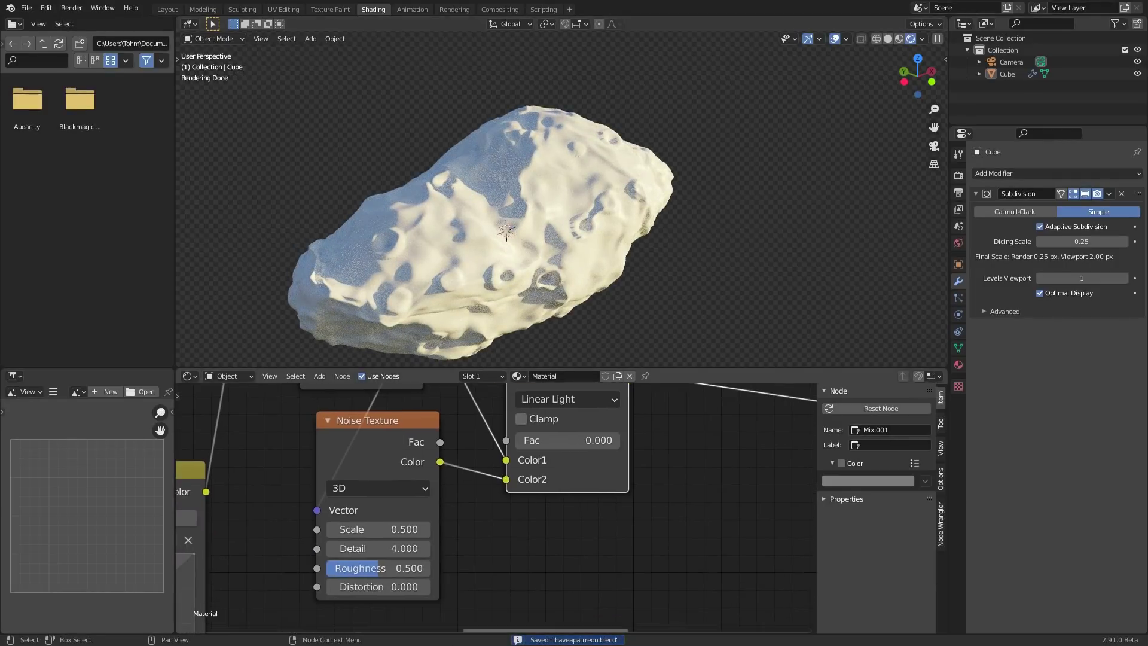
left_click_drag(392, 551, 533, 551)
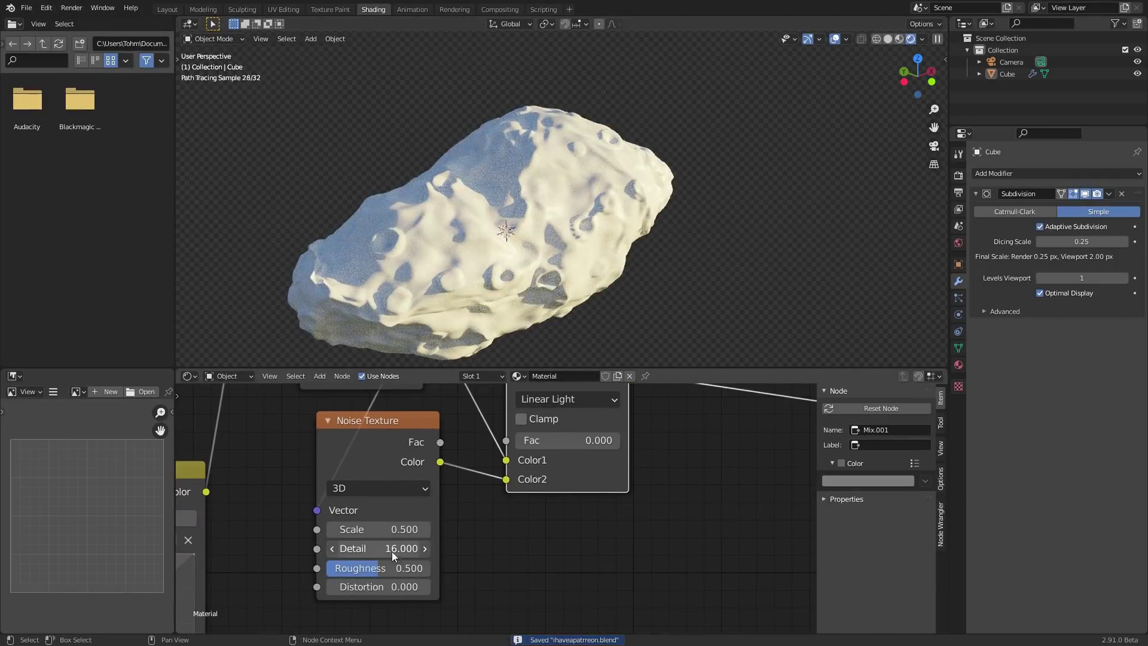
left_click_drag(393, 569, 401, 568)
left_click(403, 529)
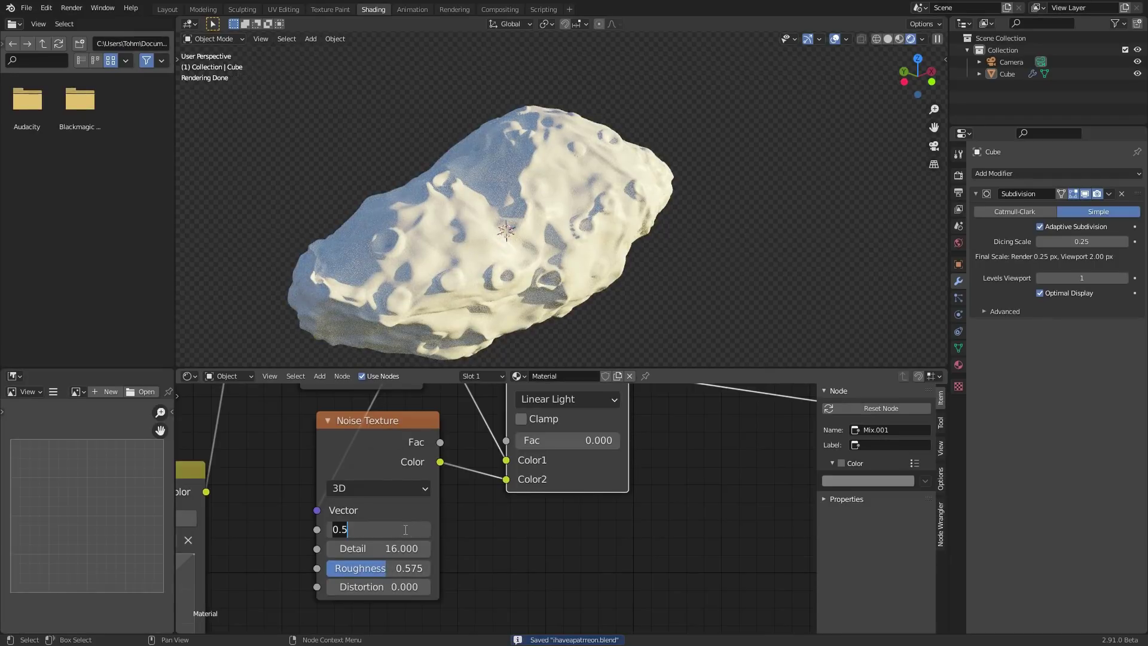
type("5")
key("Return")
Set the new Linear Light node's factor to 0.05 after trying 0.115, and save the file
middle_click_drag(557, 477, 529, 555)
mouse_move(528, 519)
left_mouse_down("shift")
mouse_move(544, 520)
mouse_move(532, 520)
left_mouse_up("shift")
scroll(595, 216, "up", 3)
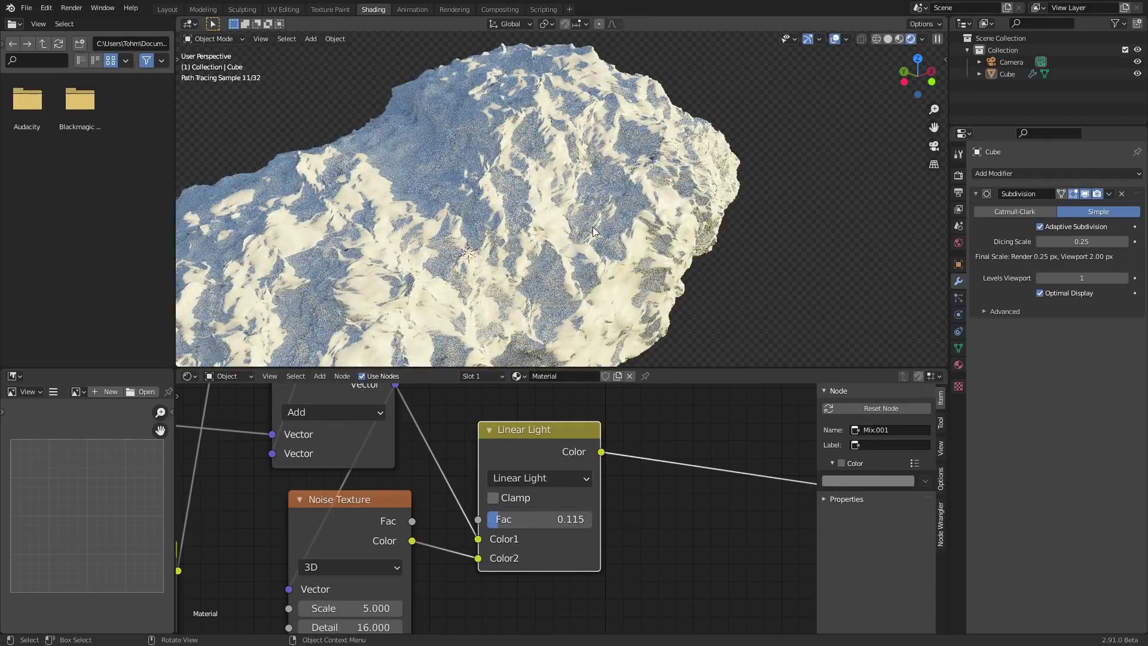
left_click(546, 518)
type("0.05")
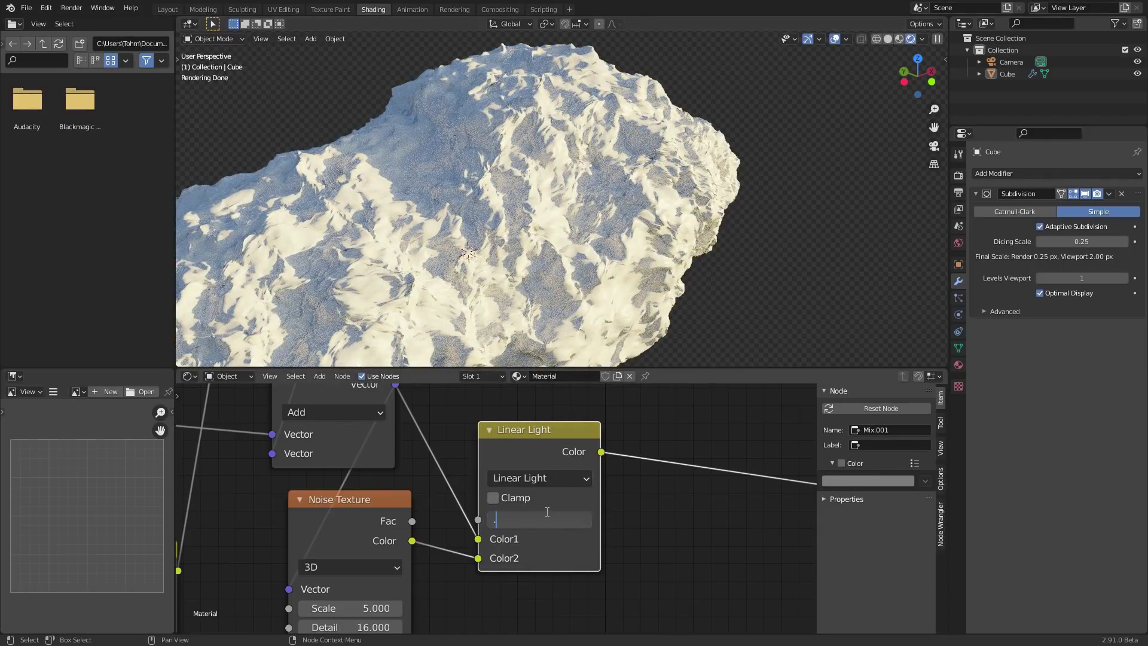
key("Return")
scroll(625, 191, "down", 5)
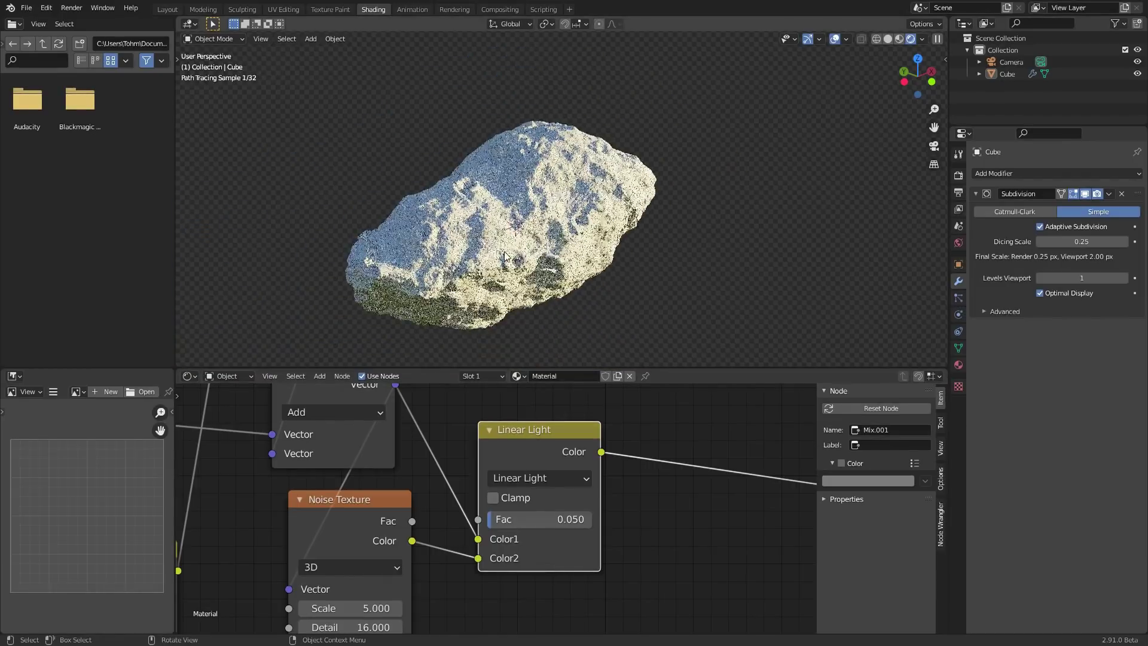
middle_click_drag(458, 529, 557, 478)
key("ctrl+s")
Set the duplicated Noise Texture's roughness to 0.683 and its scale to 10, and save the file
middle_click_drag(473, 560, 465, 539)
left_click_drag(454, 571, 465, 571)
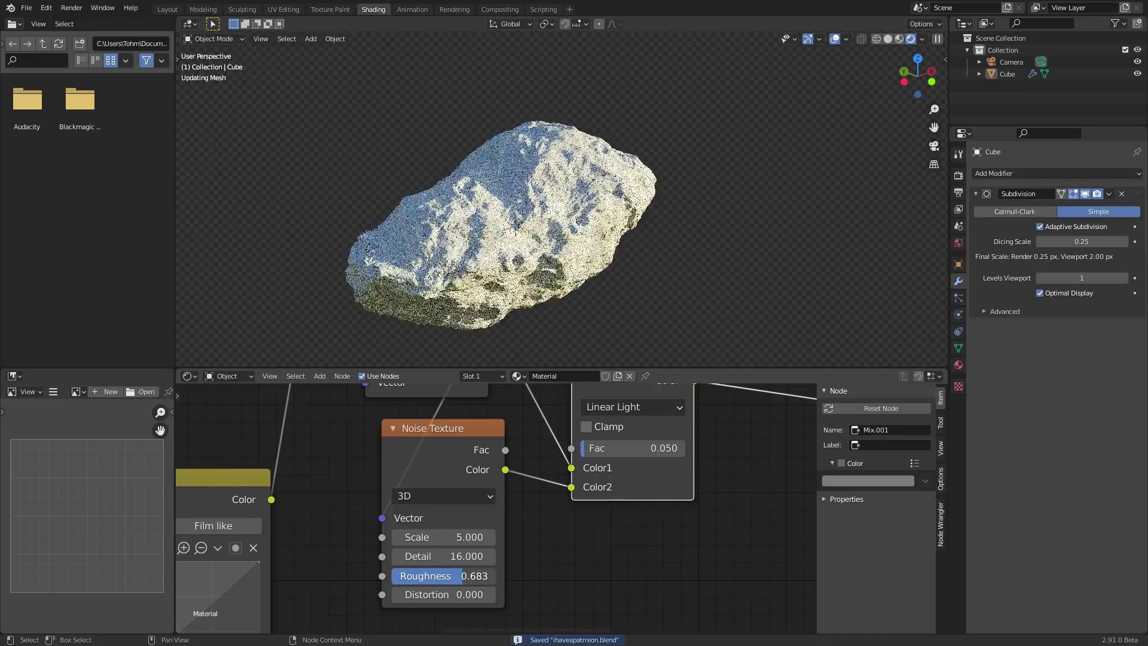
left_click(455, 537)
type("10")
key("Return")
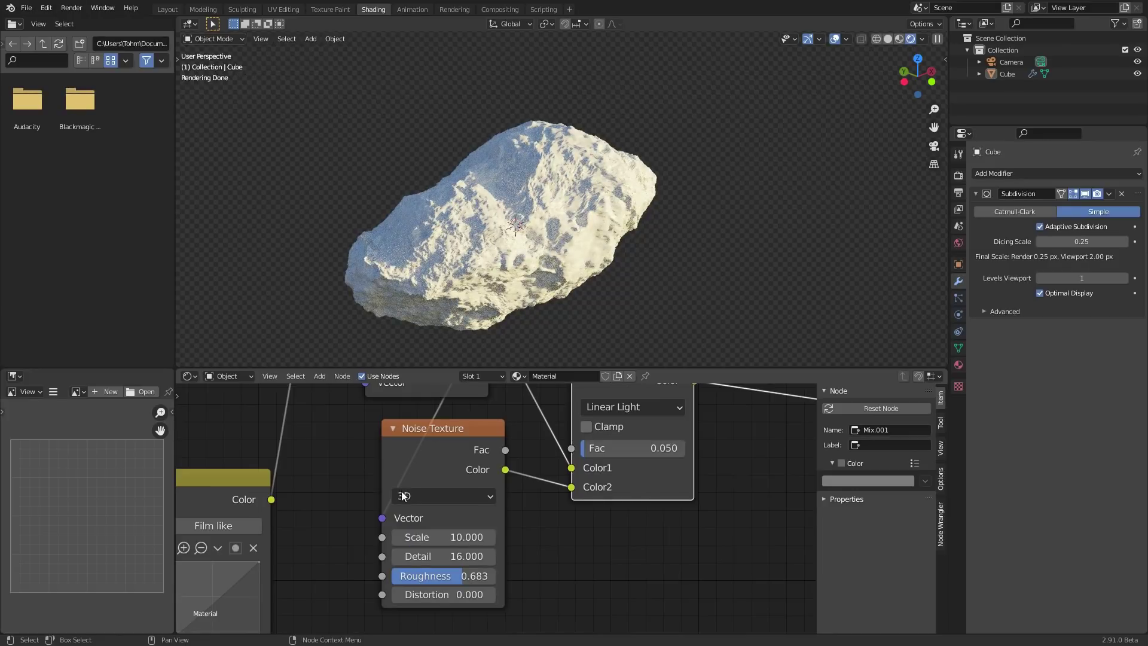
scroll(546, 198, "up", 6)
scroll(569, 199, "down", 5)
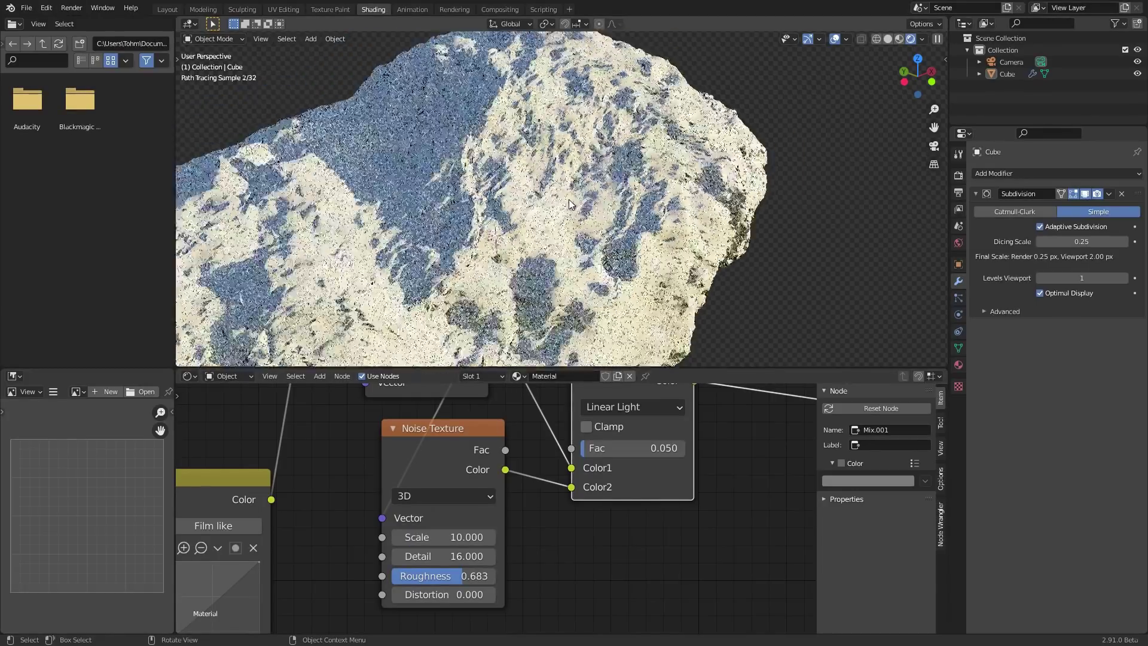
key("ctrl+s")
Set the Subdivision modifier's dicing scale to 0.1 and check the asteroid's fine surface detail
left_click(1106, 238)
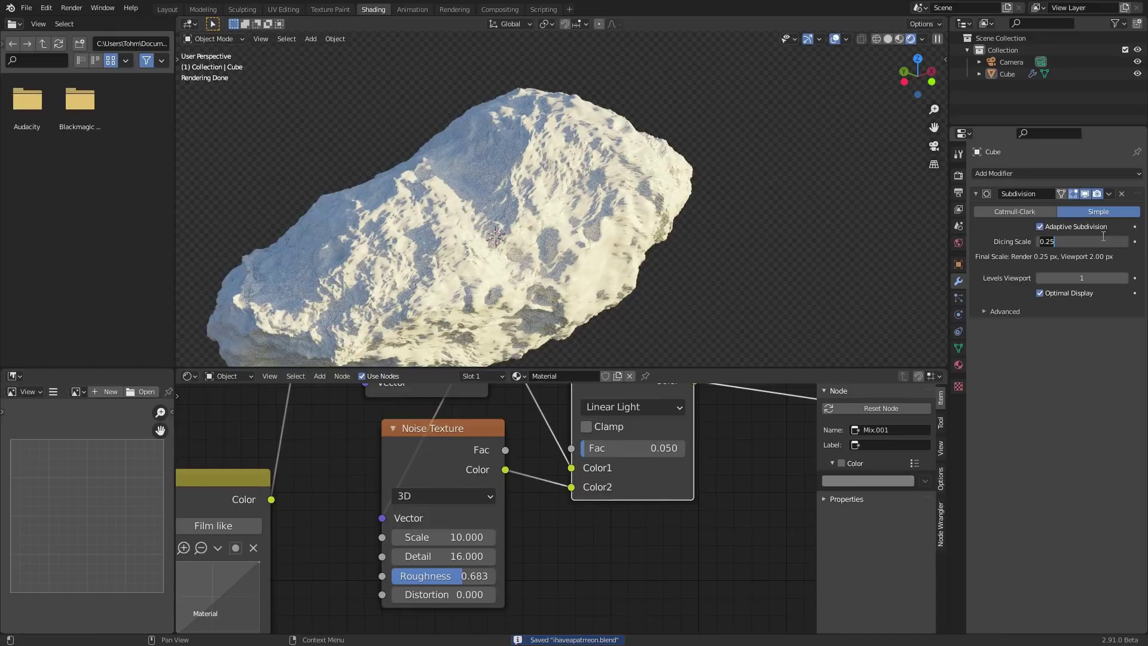
type("0.1")
key("Return")
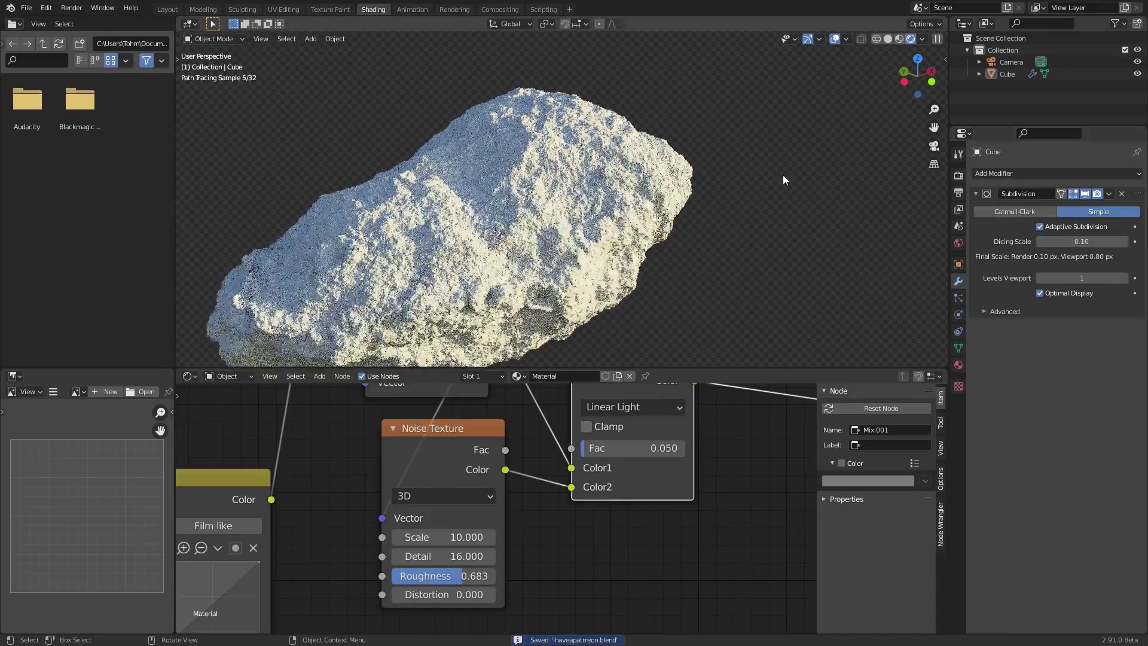
scroll(581, 209, "up", 4)
scroll(584, 160, "down", 5)
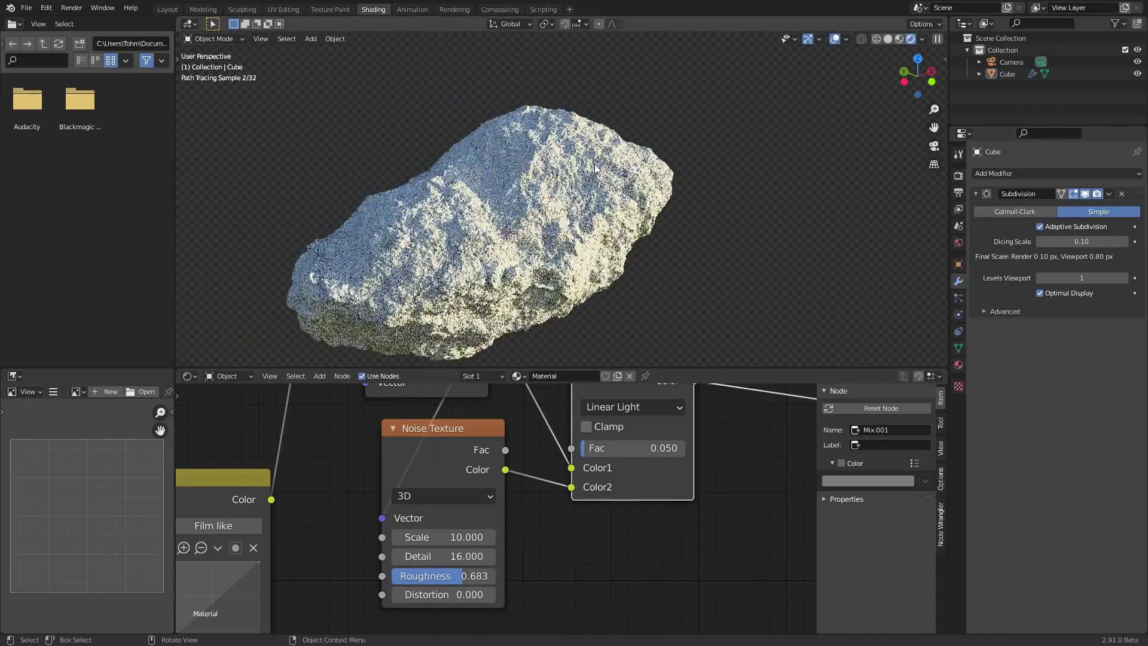
middle_click_drag(551, 233, 554, 240)
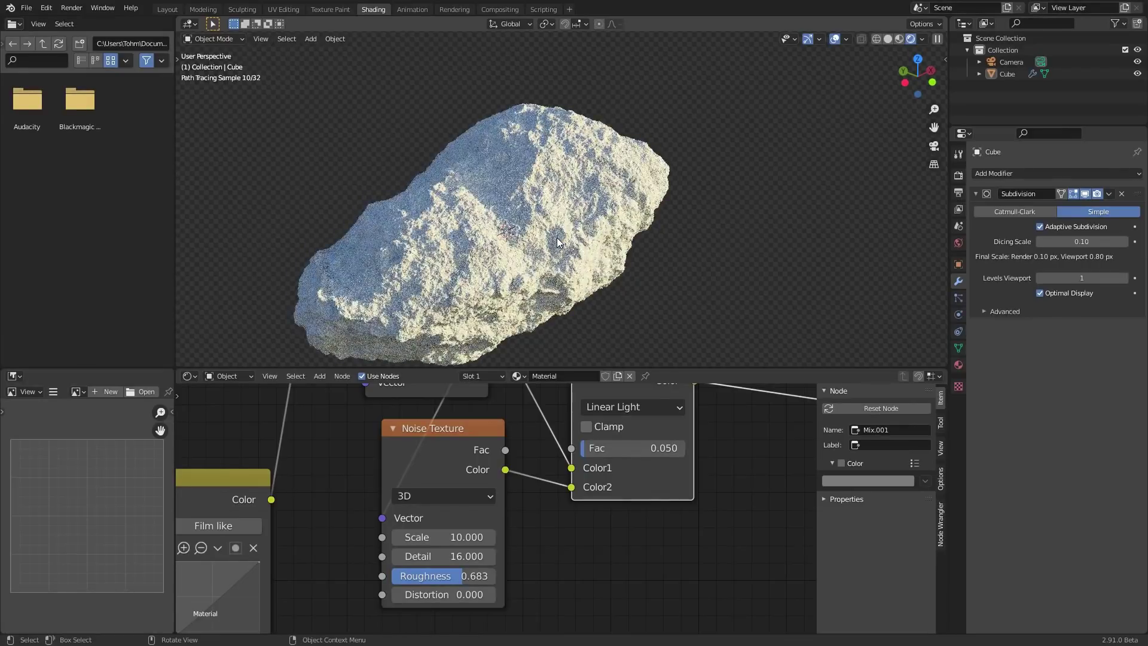
Nudge the duplicated Noise Texture node up and to the left below the Add node, and save the file
middle_click_drag(576, 429, 593, 463)
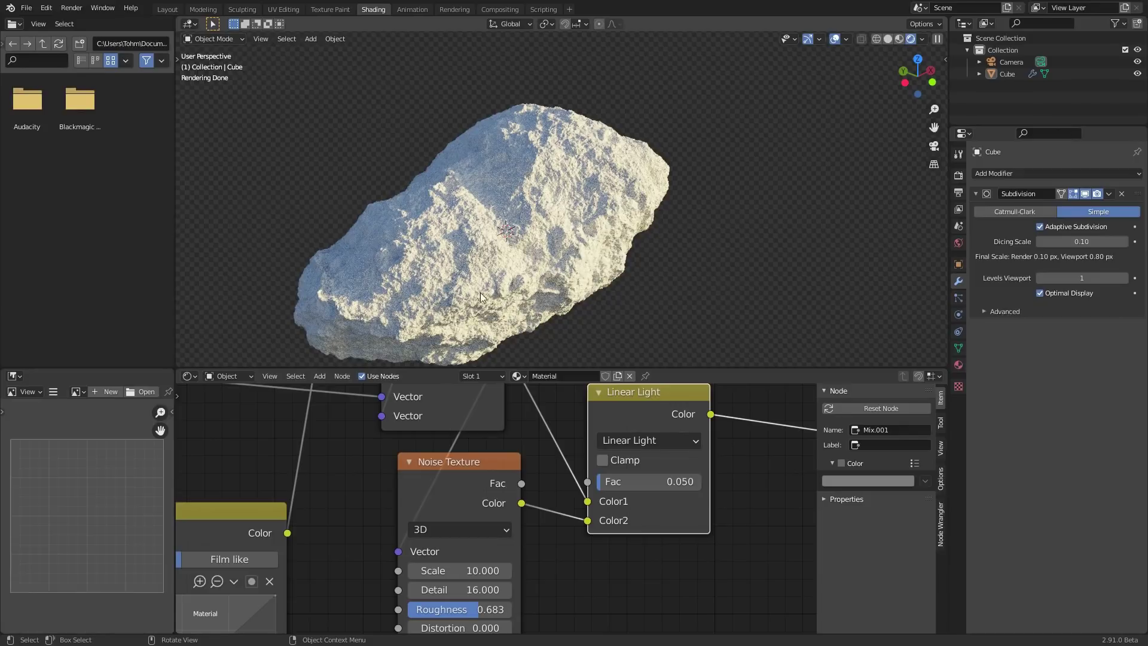
left_click_drag(453, 474, 429, 458)
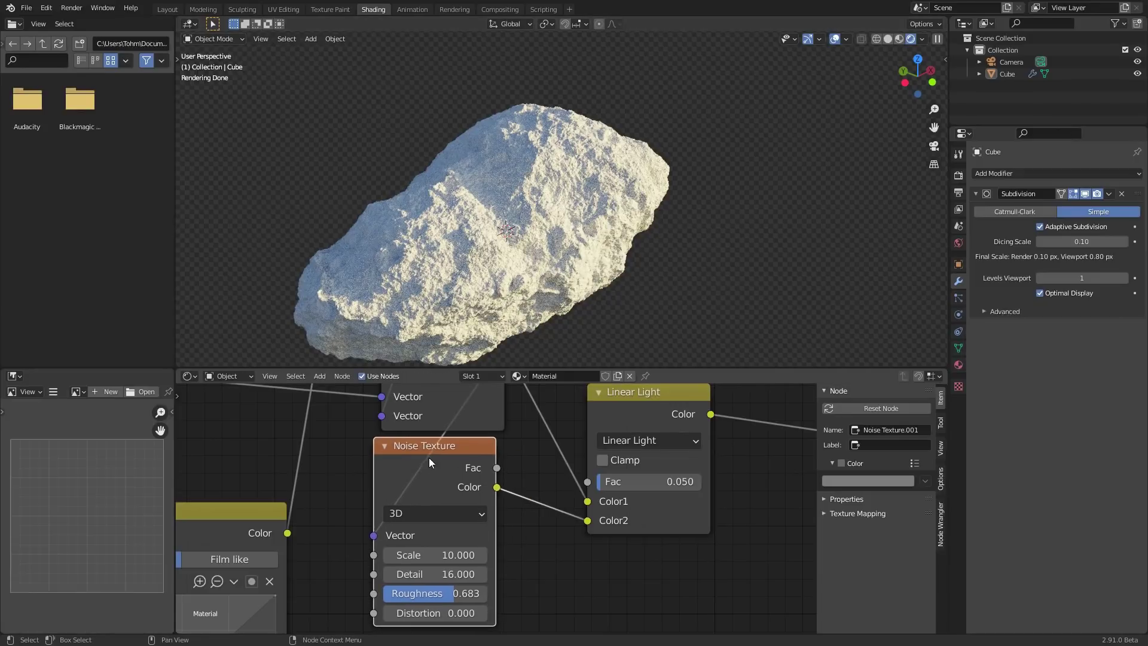
scroll(467, 455, "down", 1)
key("ctrl+s")
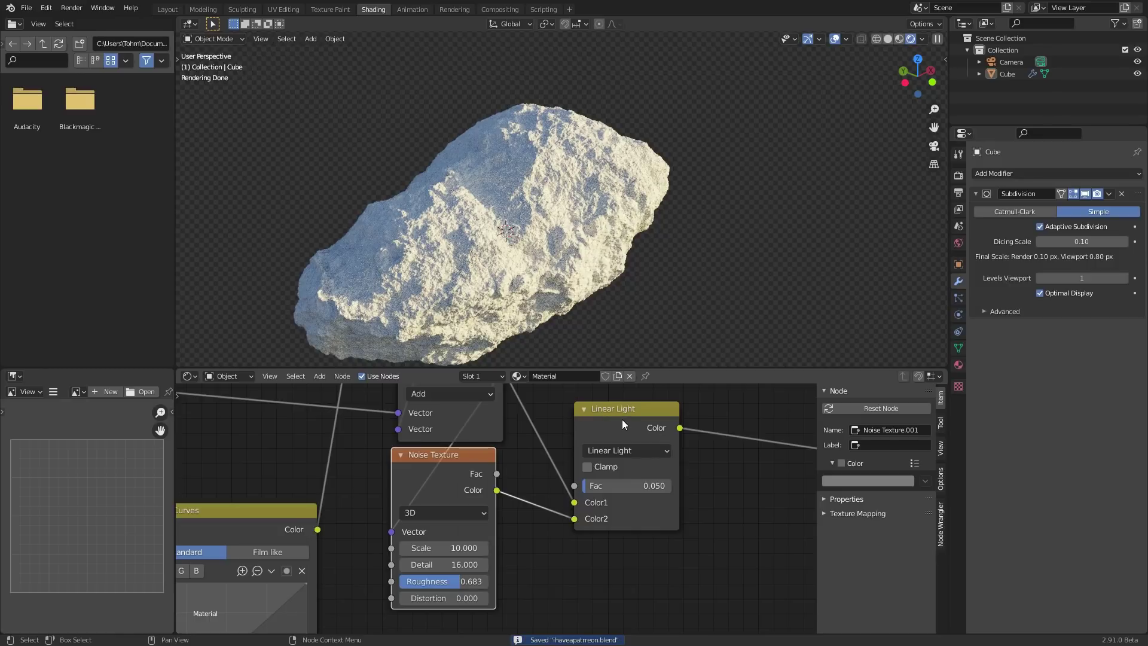
Move the fine-noise Linear Light node up and to the right, and preview the crater Subtract node's output
left_click_drag(622, 423, 669, 404)
scroll(473, 425, "down", 6)
middle_click_drag(245, 519, 379, 441)
left_click(356, 486, "ctrl+shift")
Try an Invert node on the crater Subtract node's output, preview the result and delete the node
key("shift+a")
left_click(380, 431)
type("i")
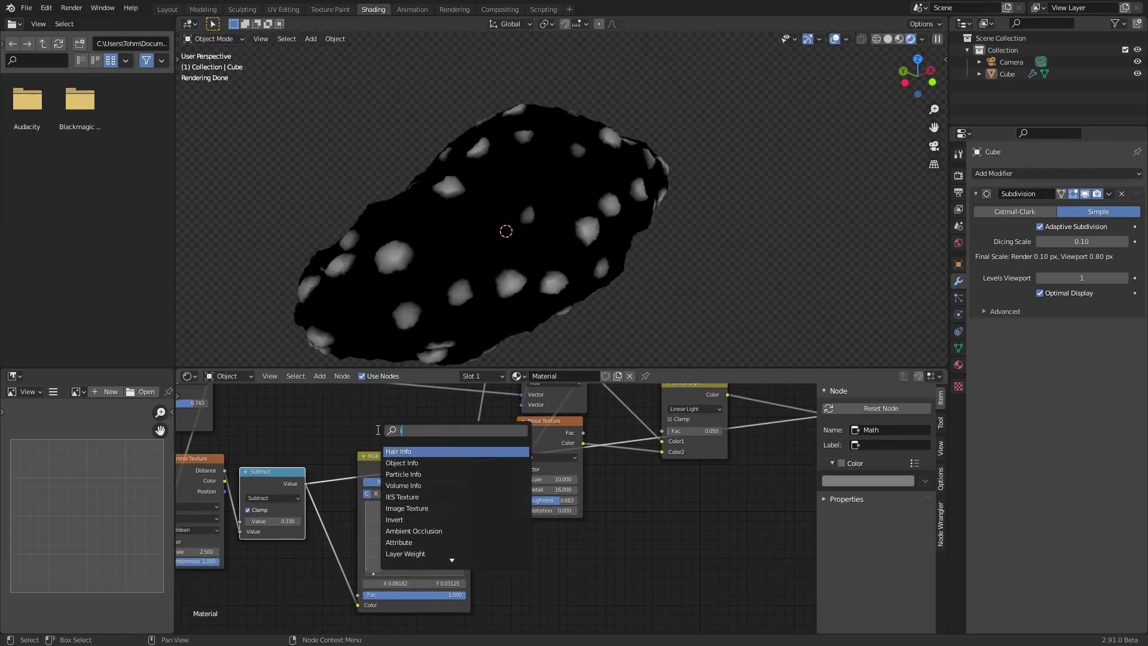
type("nv")
left_click(408, 452)
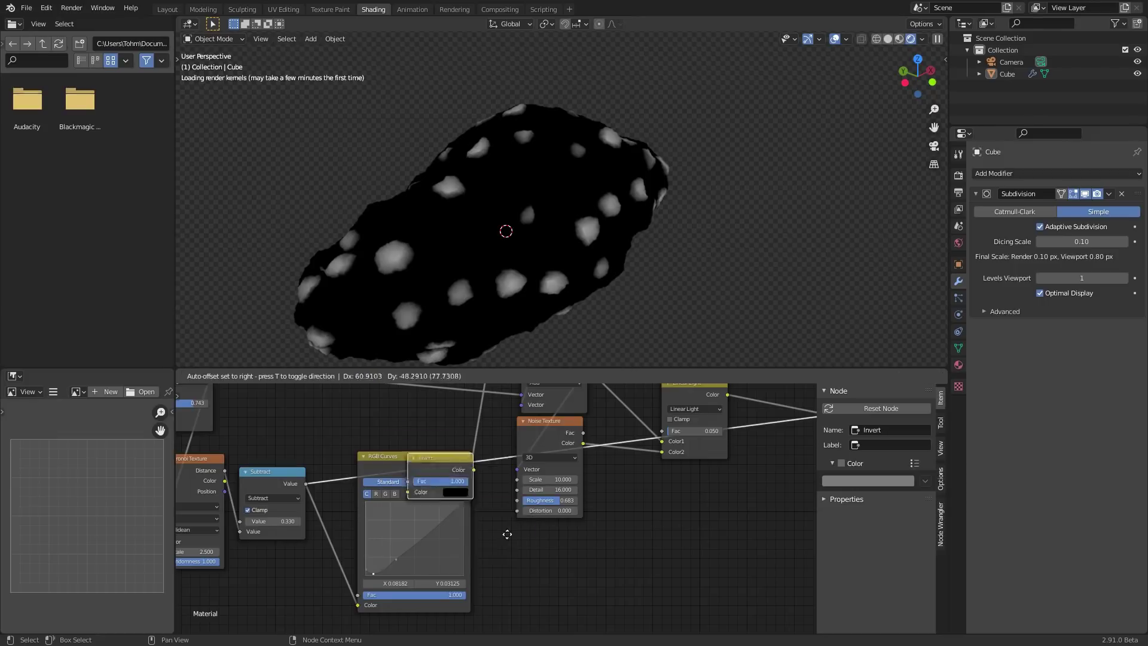
left_click(504, 556)
right_click_drag(299, 484, 527, 560, "alt")
left_click(552, 560, "ctrl+shift")
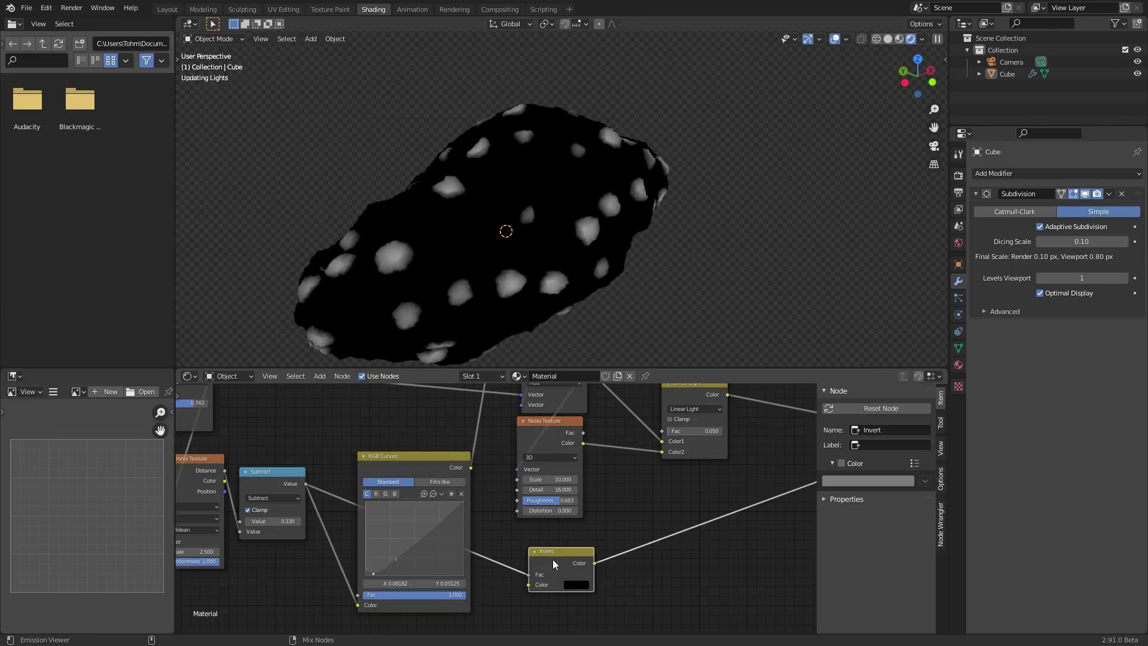
left_click_drag(526, 576, 527, 583)
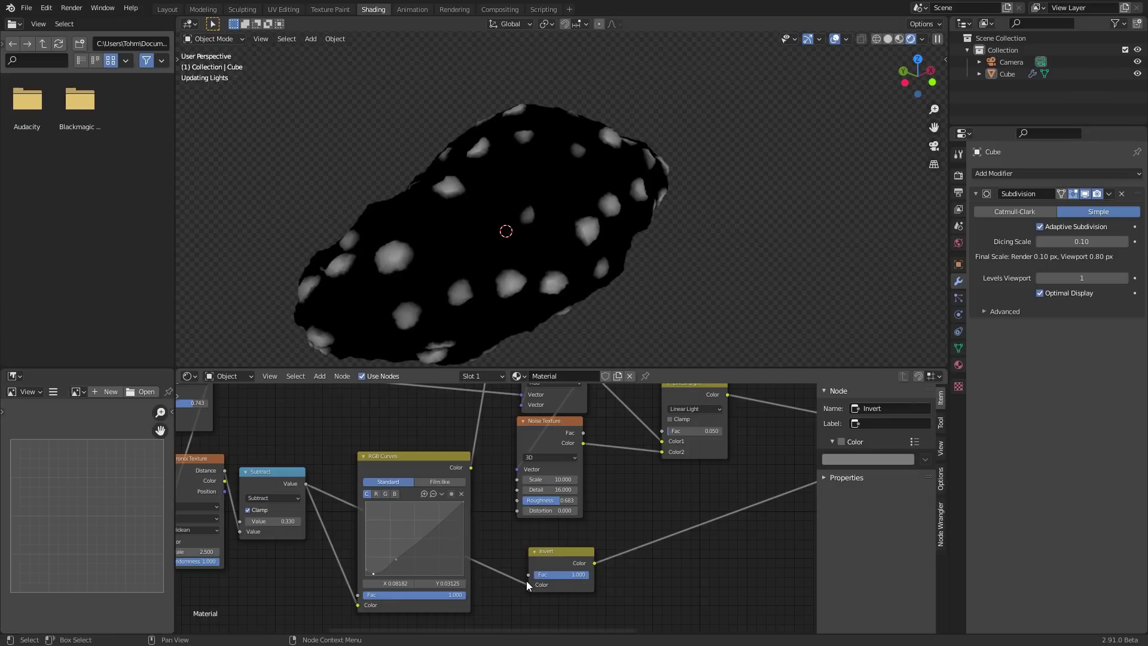
scroll(543, 561, "up", 1)
left_click(544, 561)
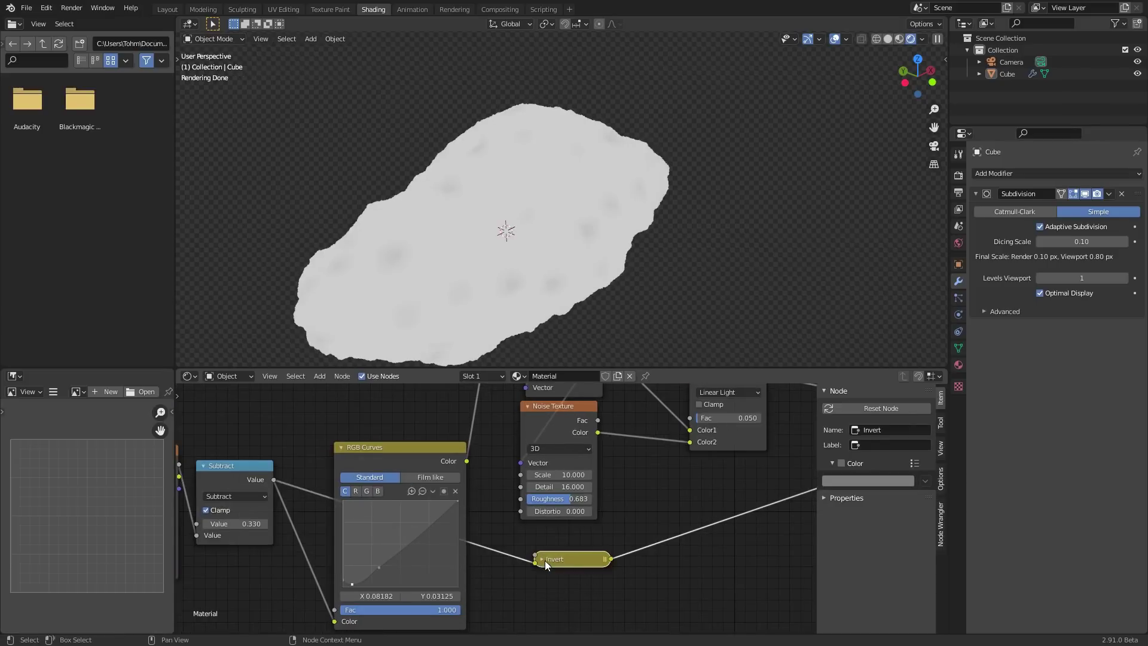
key("x")
Duplicate the crater Subtract node beside the RGB Curves, link the original's value into the copy and preview it
middle_click_drag(422, 522, 509, 522)
left_click(310, 463)
key("shift+d")
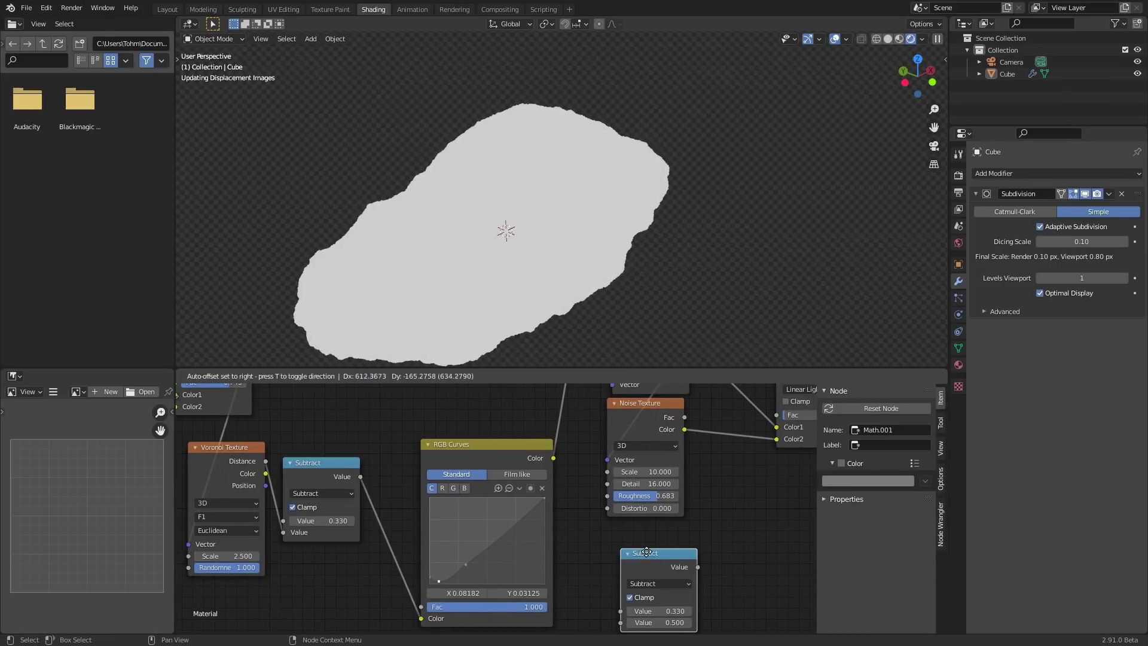
left_click(648, 549)
right_click_drag(336, 478, 623, 566, "alt")
left_click(642, 554, "ctrl+shift")
middle_click_drag(661, 587, 590, 529)
Swap the duplicated Subtract node's inputs and set its first value to 0.16 after trying 1
key("alt+s")
left_click(597, 549)
type("1")
key("Return")
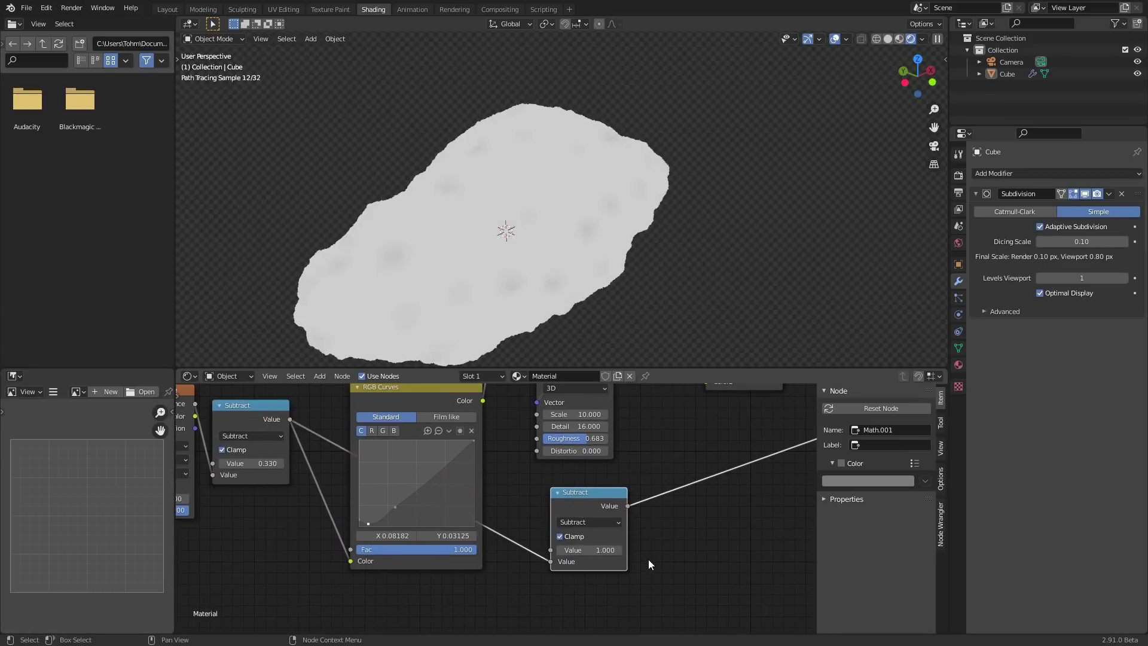
left_click_drag(596, 550, 545, 550)
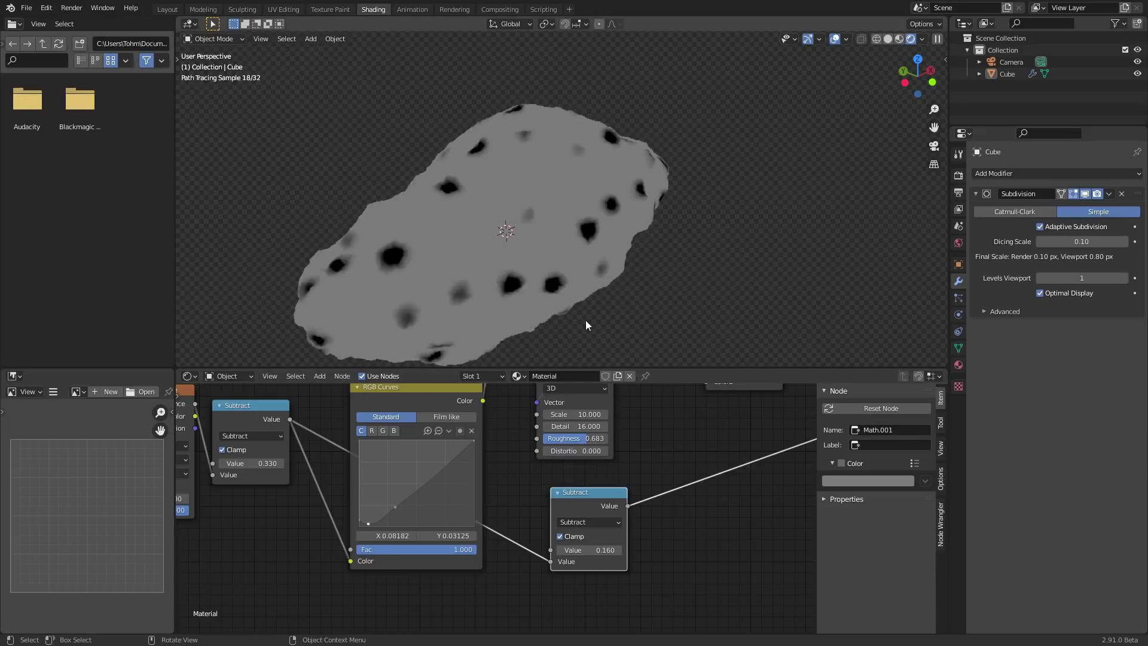
Link the duplicated Subtract node's value to the fine-noise Linear Light node's factor and output the Principled BSDF again
mouse_move(554, 253)
middle_mouse_down()
mouse_move(570, 253)
mouse_move(558, 254)
middle_mouse_up()
scroll(635, 466, "down", 5)
middle_click_drag(614, 481, 561, 528)
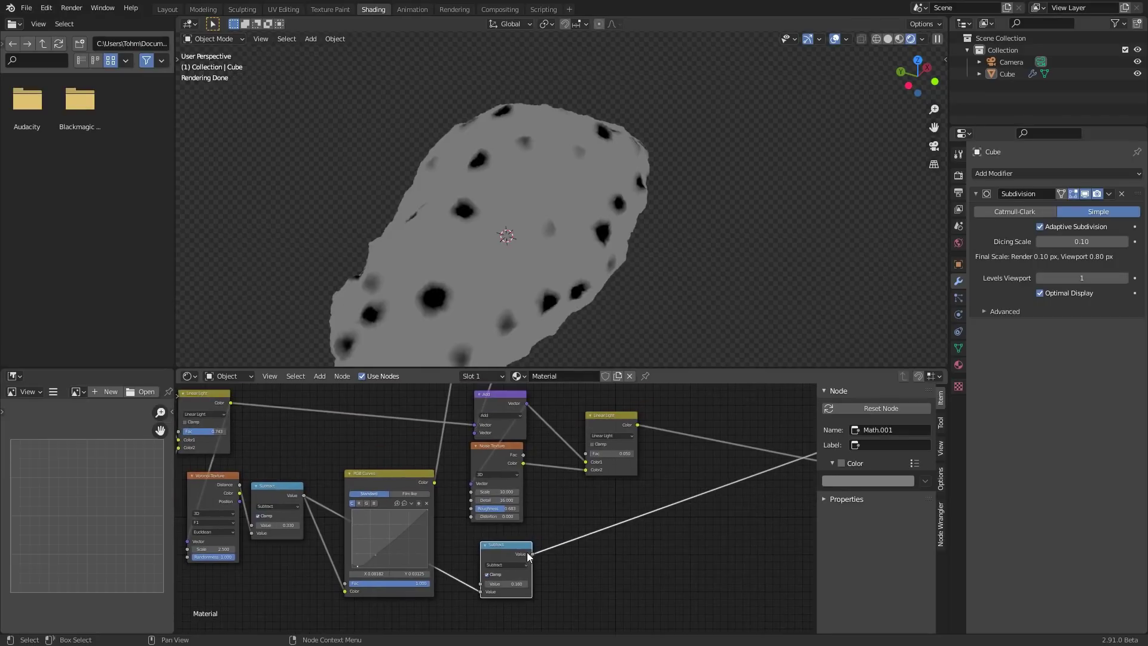
middle_click_drag(623, 446, 499, 469)
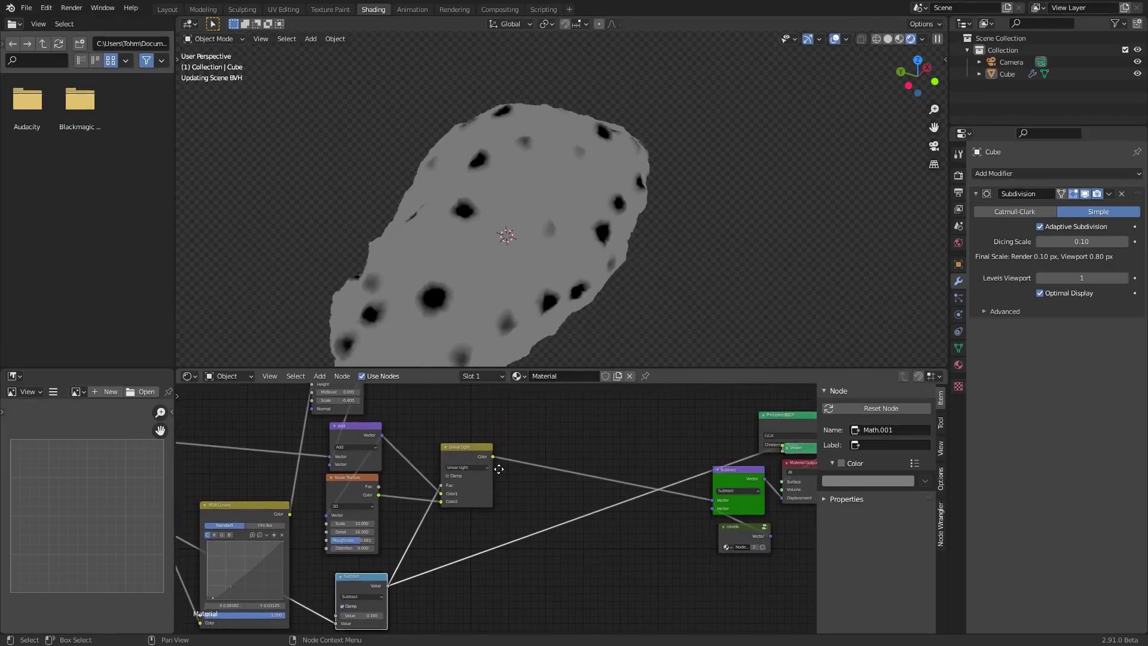
middle_click_drag(576, 428, 481, 481)
left_click(697, 465, "ctrl+shift")
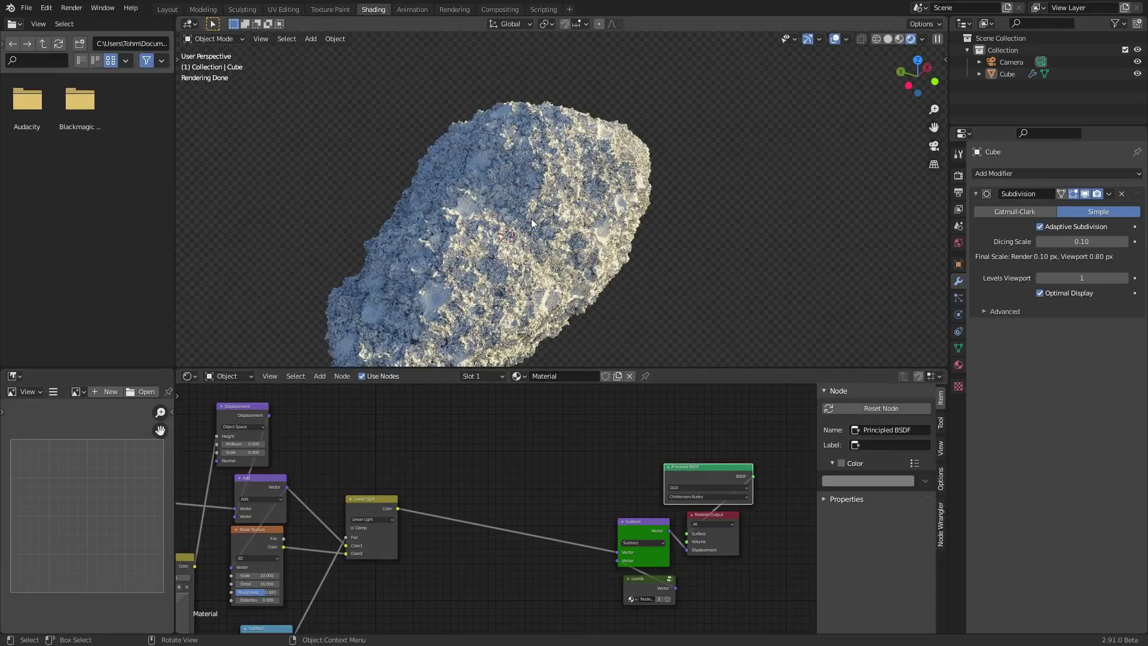
scroll(534, 218, "up", 2)
middle_click_drag(533, 217, 574, 261)
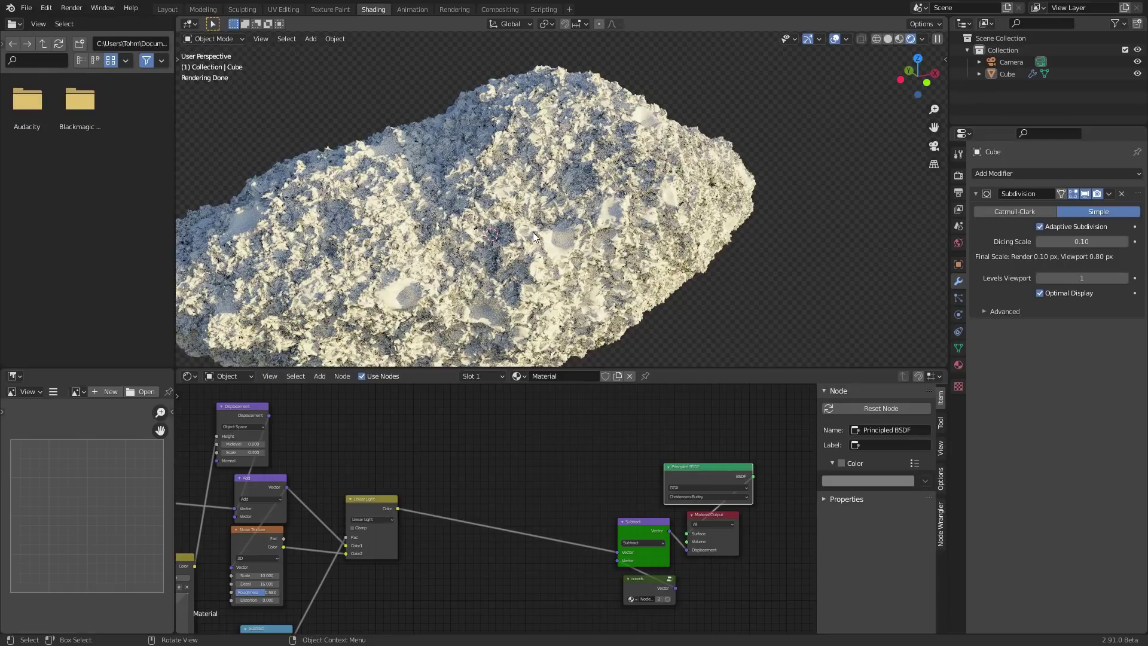
scroll(553, 190, "down", 2)
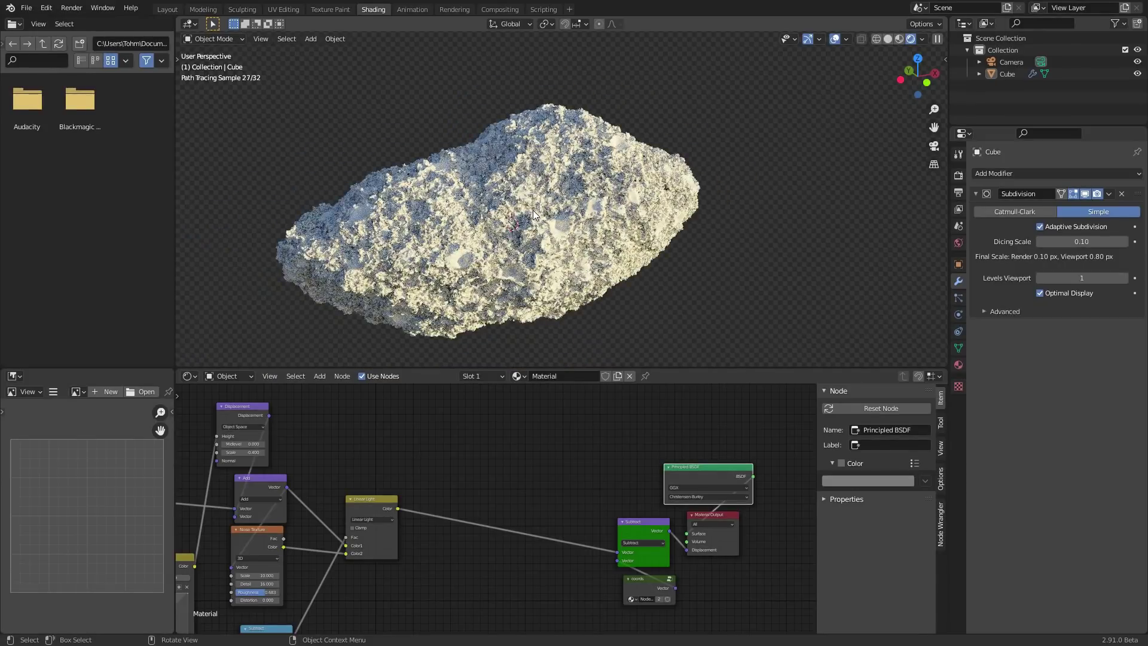
middle_click_drag(532, 207, 579, 232)
scroll(577, 232, "up", 2)
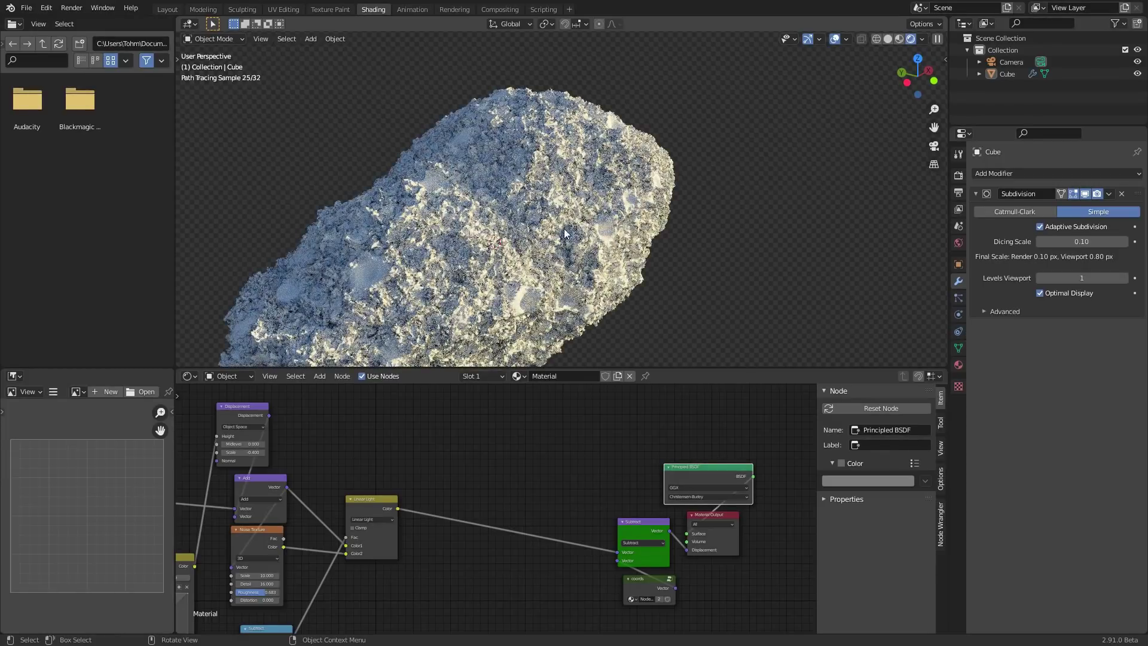
scroll(554, 214, "up", 2)
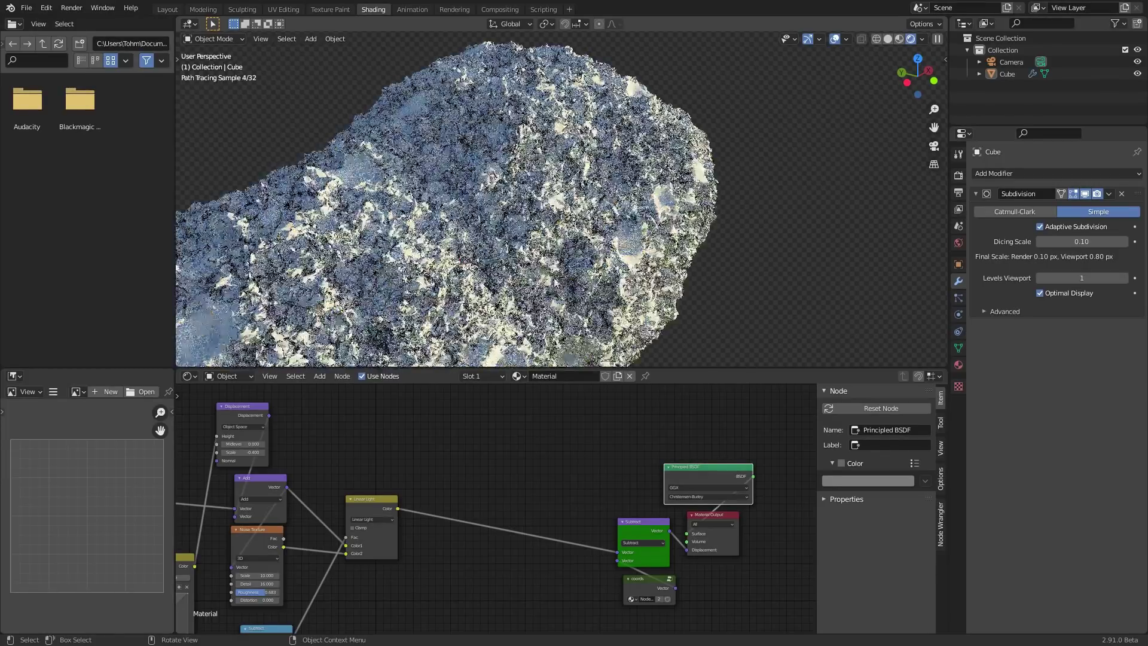
Duplicate the new Subtract node and insert the copy into its link to the Linear Light node's factor
middle_click_drag(329, 578, 465, 437)
scroll(439, 449, "up", 3)
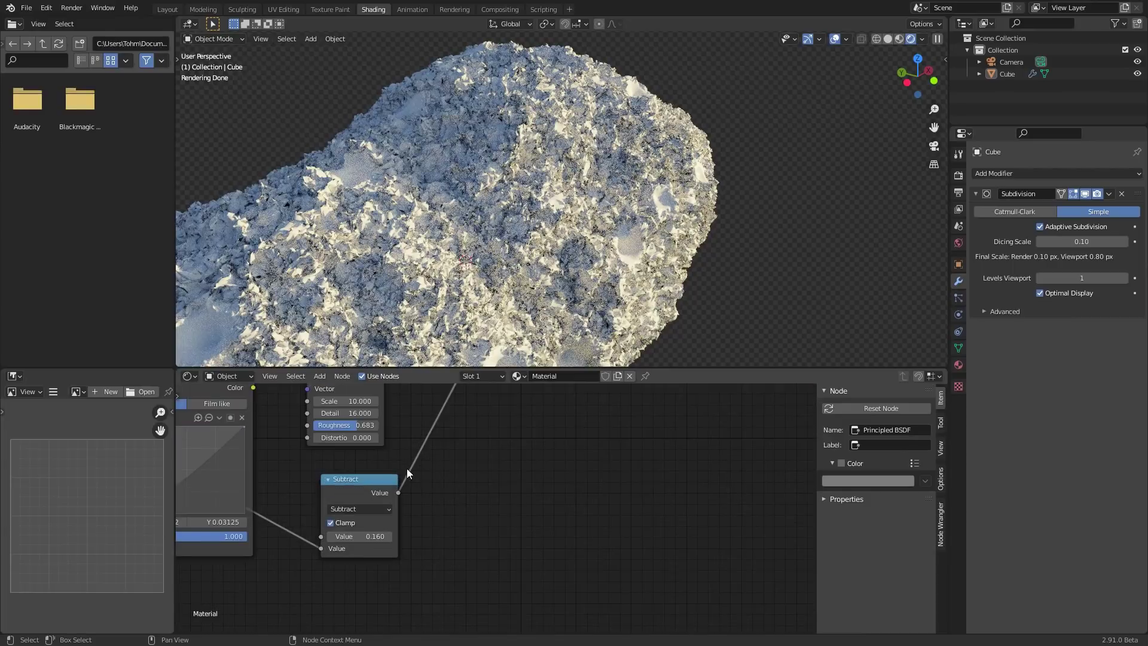
middle_click_drag(388, 491, 476, 508)
left_click_drag(463, 502, 430, 495)
key("shift+d")
left_click(523, 451)
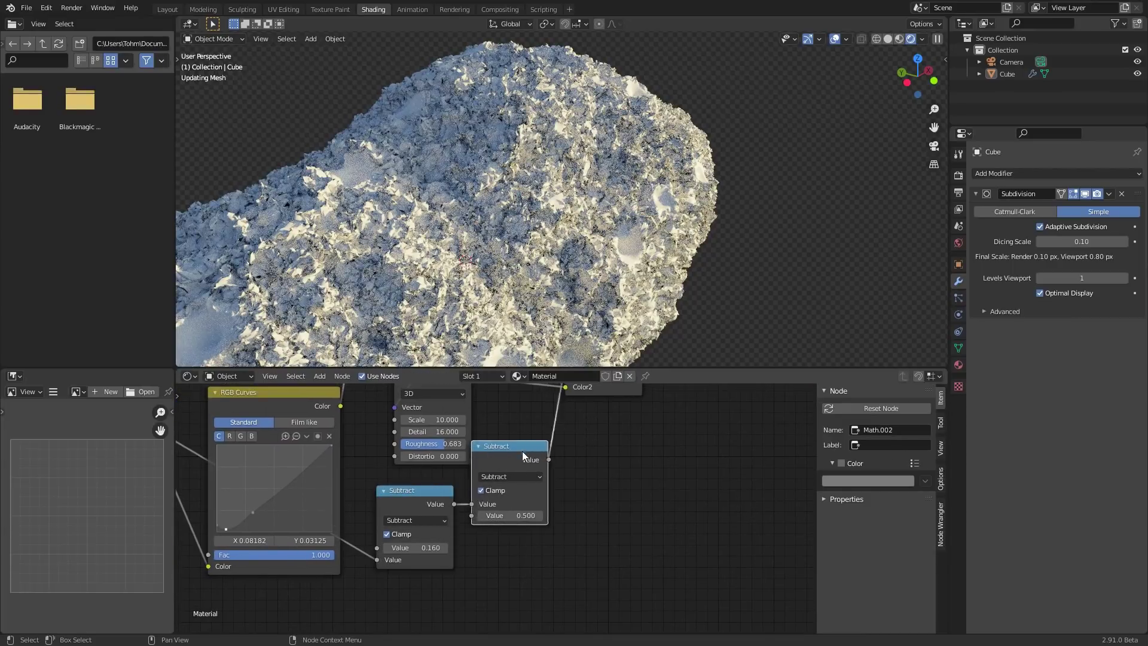
Change the inserted math node to Multiply, disable its Clamp and set its second value to 0.25
left_click(530, 472)
left_click(529, 531)
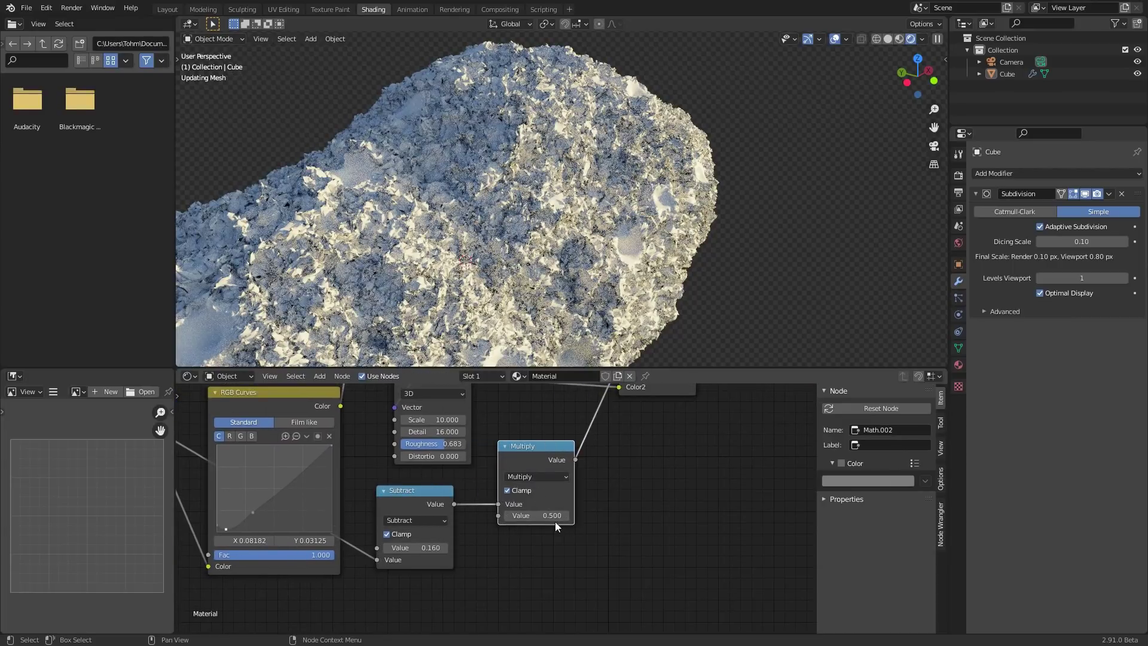
left_click(509, 491)
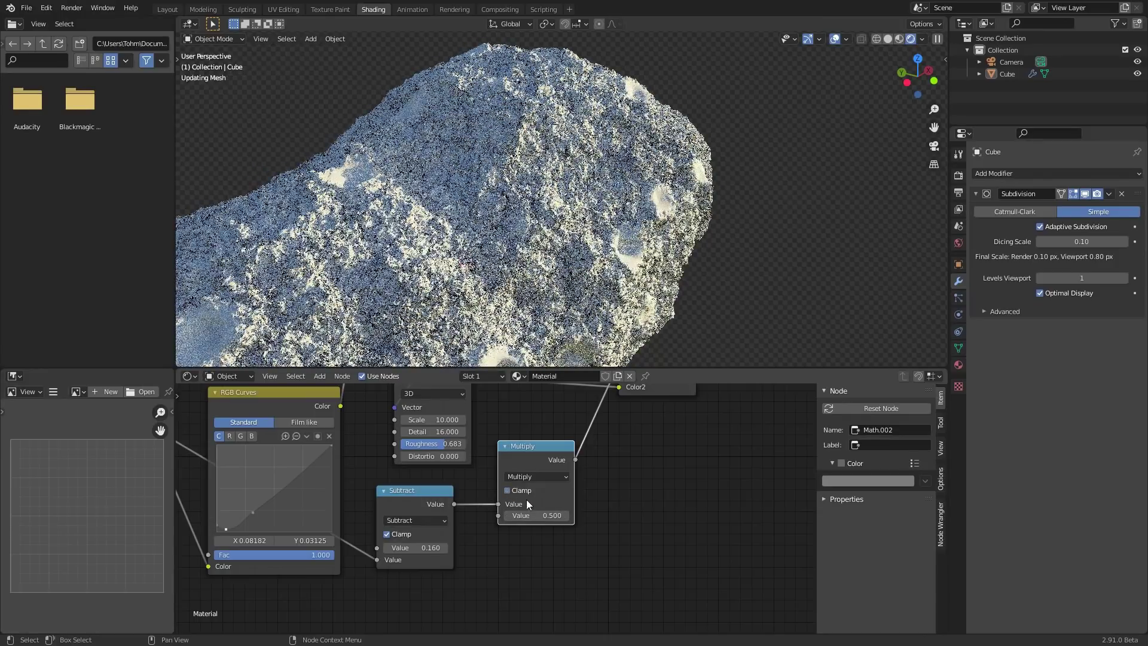
left_click(543, 515)
type(".25")
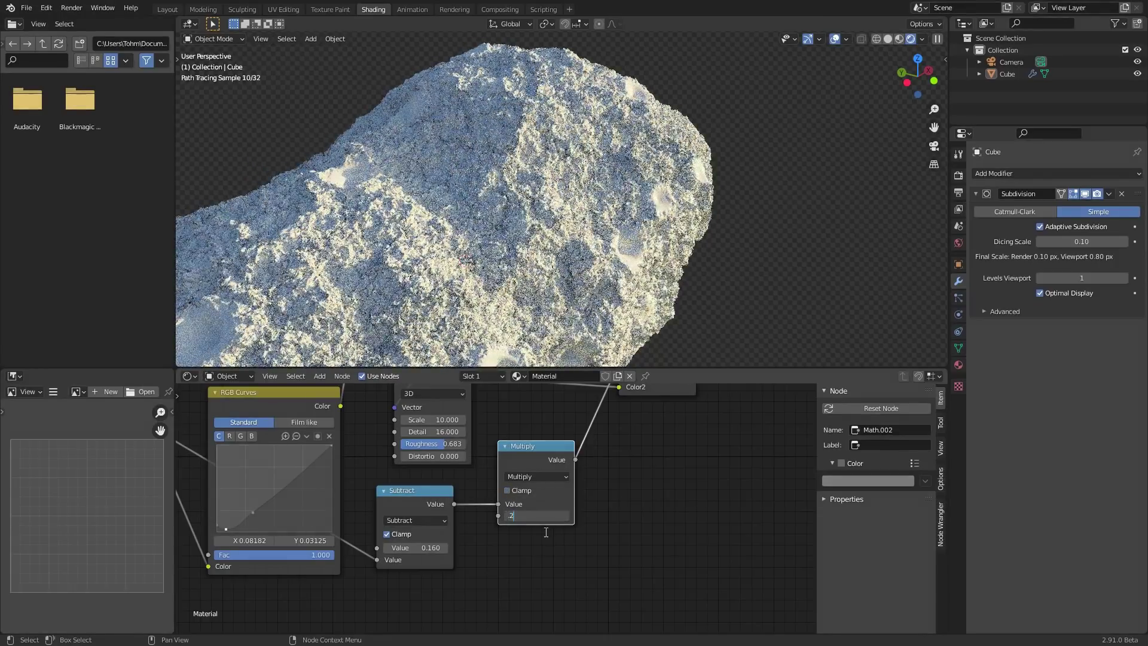
key("Return")
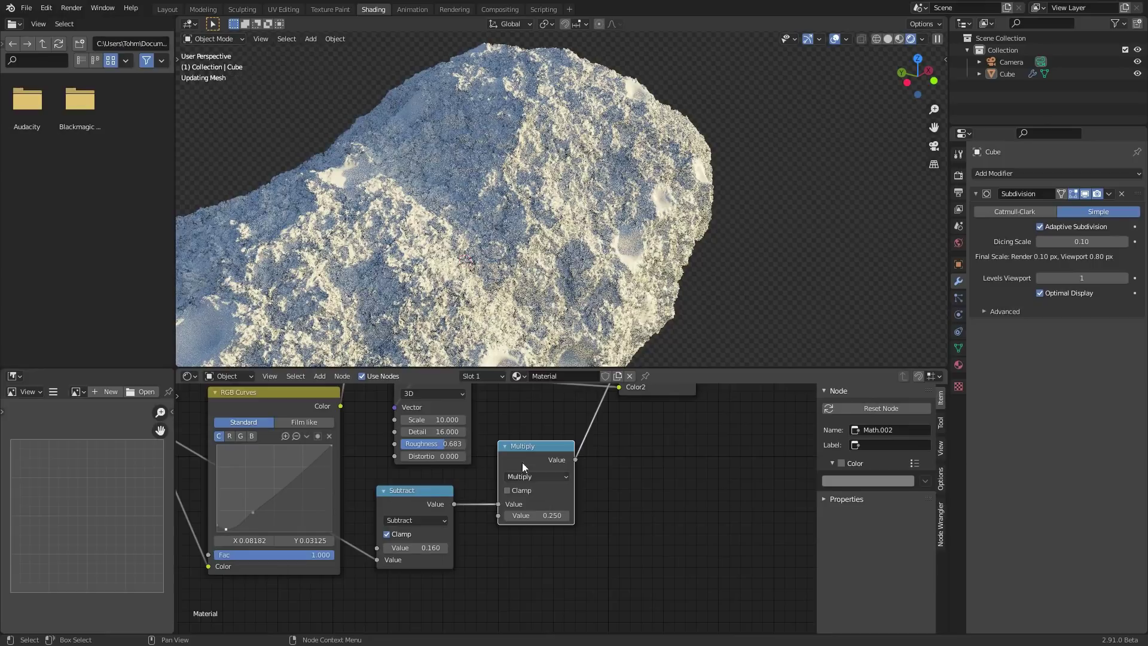
Examine the craters and fine detail on the asteroid, and review the nodes feeding the Linear Light factor
scroll(527, 248, "down", 3)
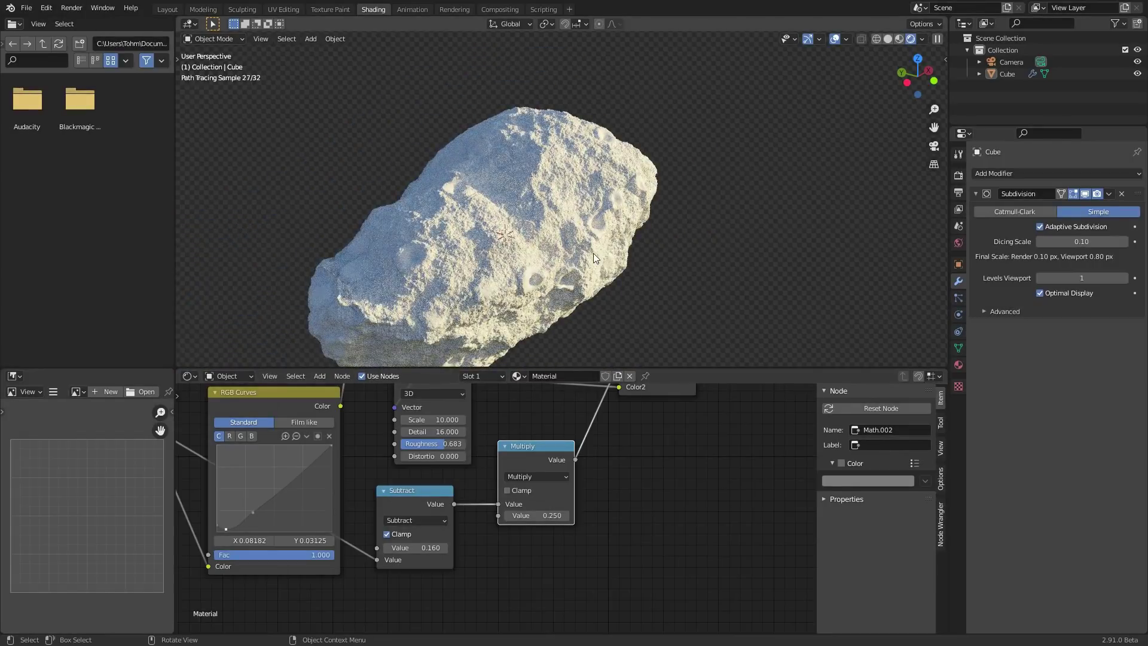
mouse_move(594, 253)
middle_mouse_down()
mouse_move(499, 240)
mouse_move(608, 213)
middle_mouse_up()
scroll(554, 214, "up", 3)
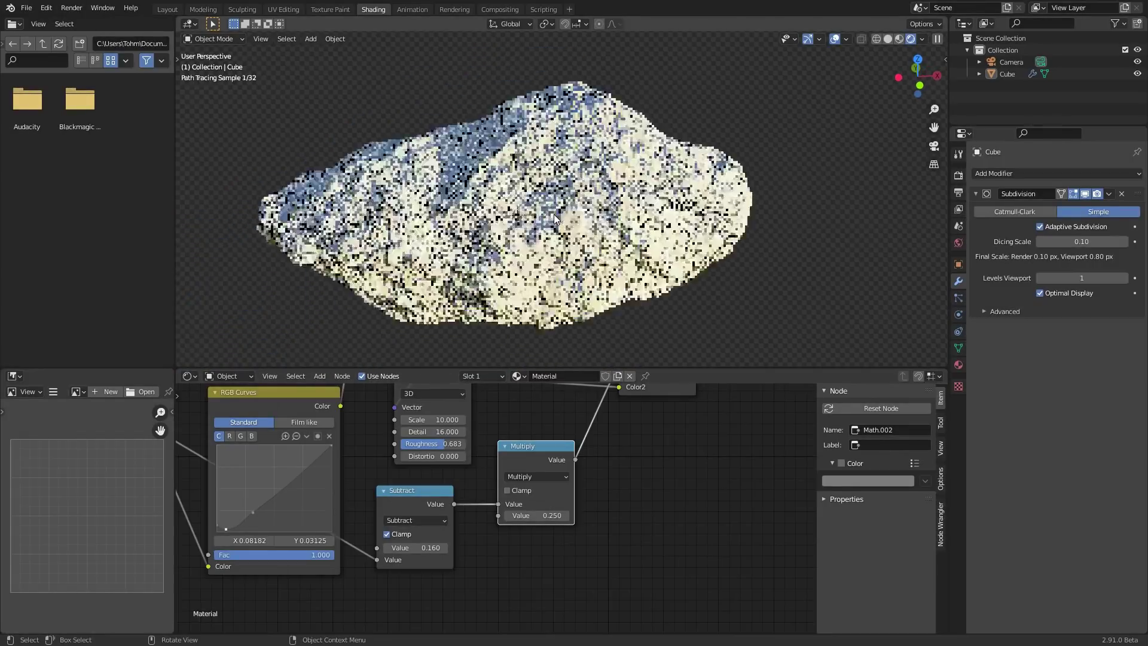
middle_click_drag(516, 266, 601, 257)
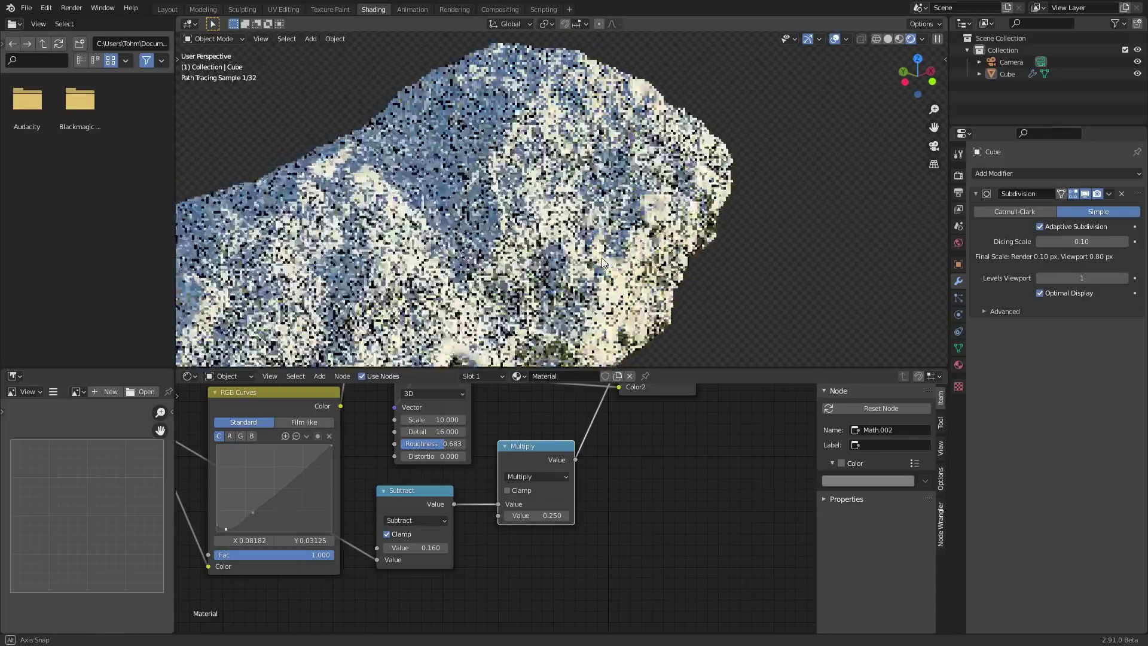
scroll(602, 257, "down", 3)
middle_click_drag(458, 450, 517, 471)
scroll(449, 473, "down", 6)
middle_click_drag(354, 469, 454, 498)
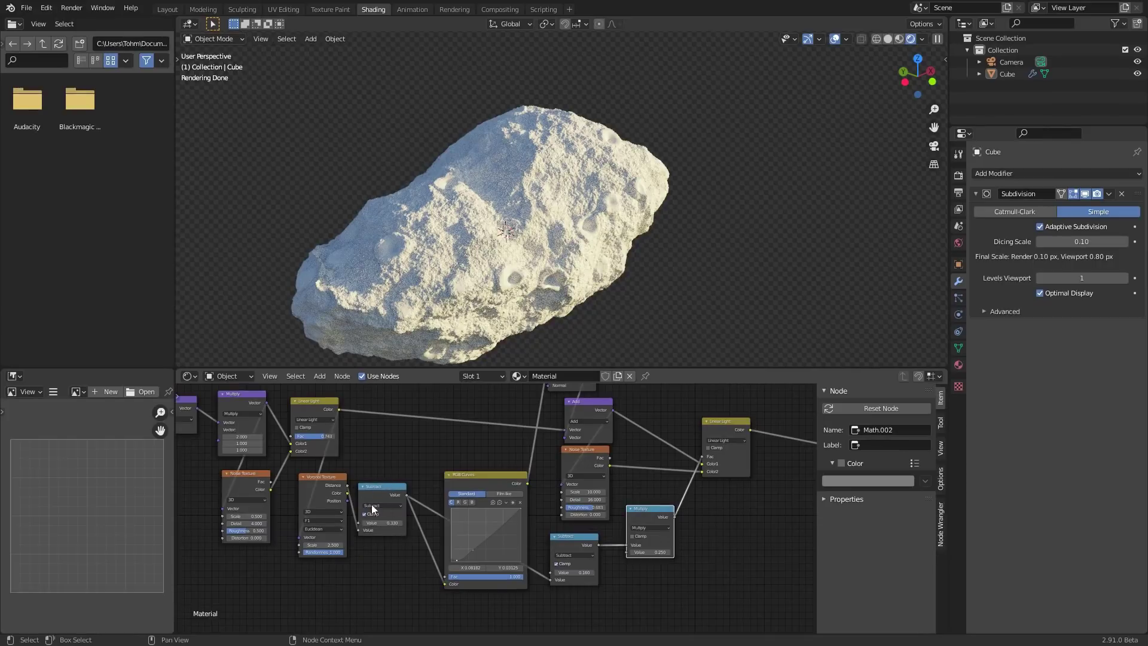
scroll(425, 499, "up", 3)
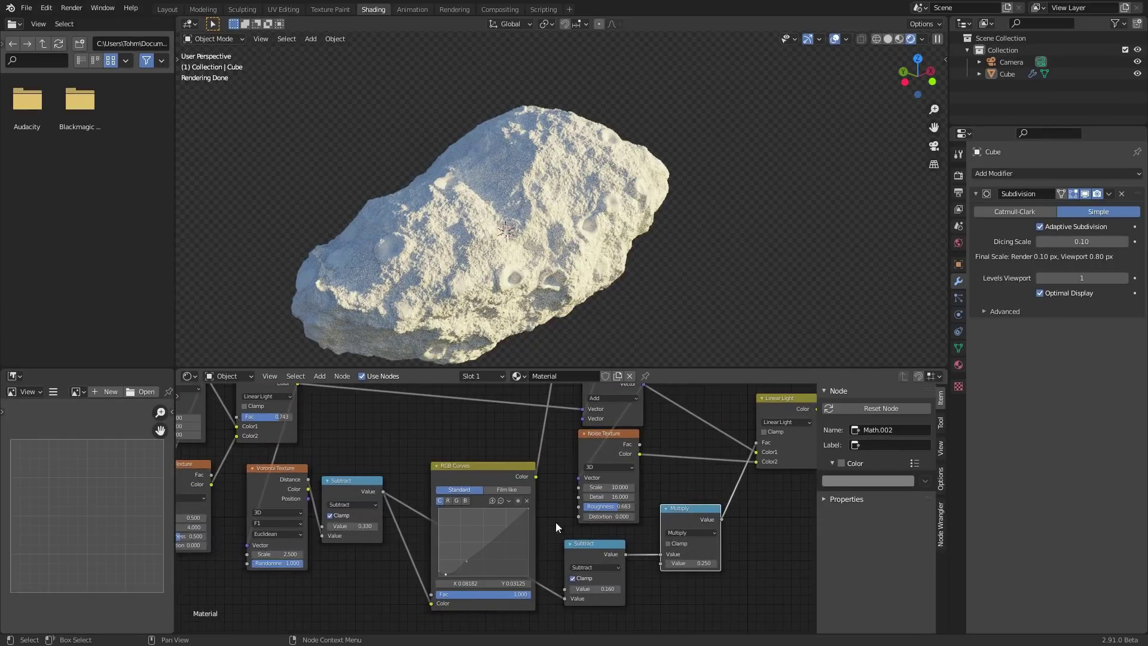
scroll(555, 522, "up", 2)
middle_click_drag(650, 504, 410, 535)
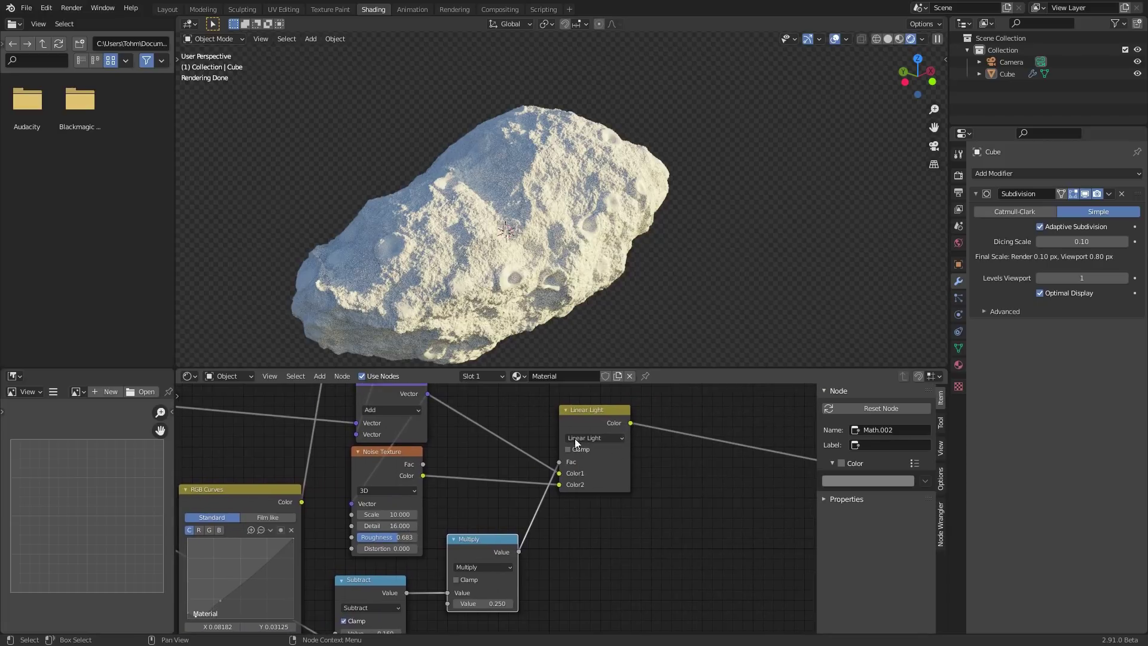
middle_click_drag(458, 566, 481, 508)
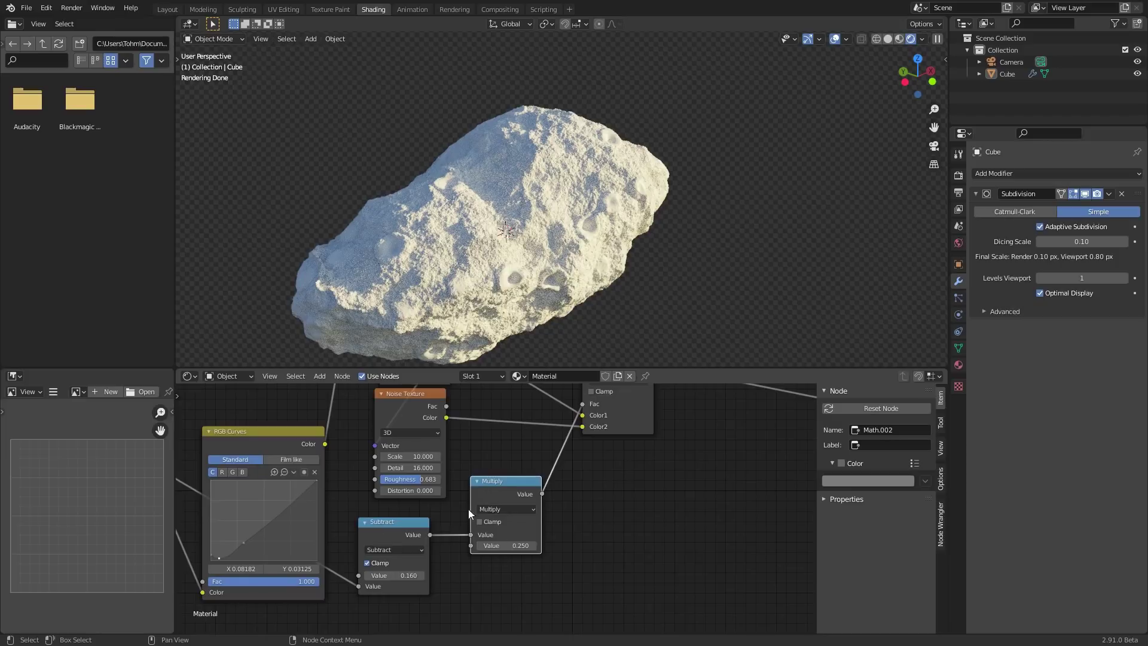
middle_click_drag(553, 249, 516, 270)
Save the file and set the scale of the Noise Texture feeding the first Linear Light node to 0.75
key("ctrl+s")
middle_click_drag(430, 460, 680, 472)
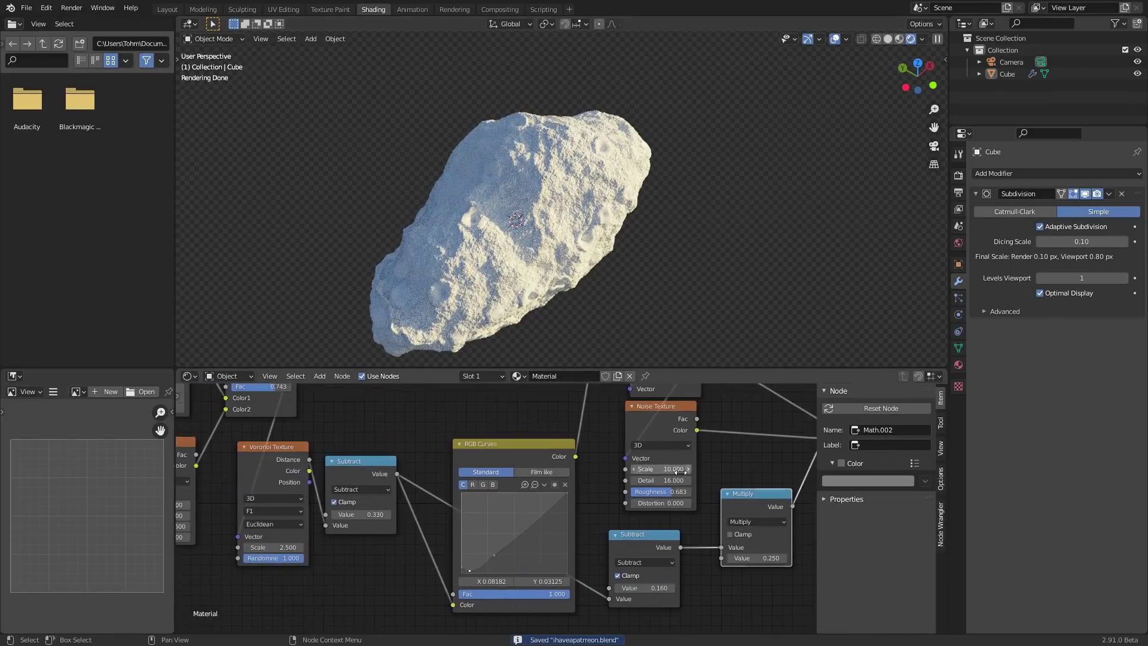
middle_click_drag(418, 414, 599, 413)
middle_click_drag(542, 437, 551, 515)
scroll(476, 528, "down", 4)
scroll(501, 501, "up", 8)
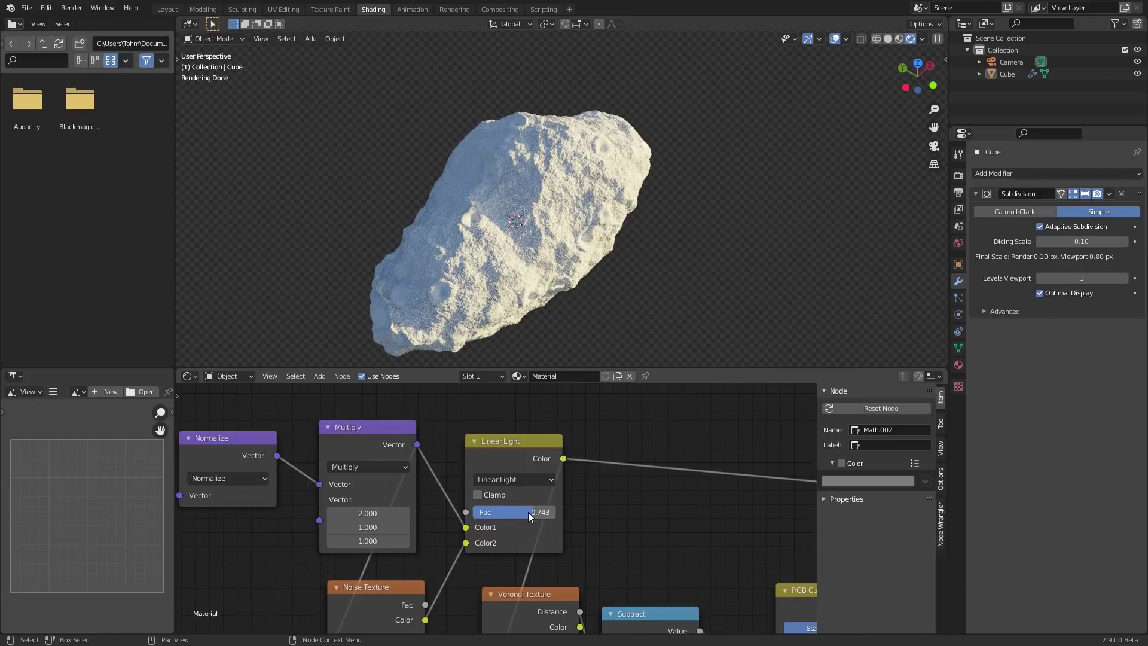
middle_click_drag(427, 619, 432, 519)
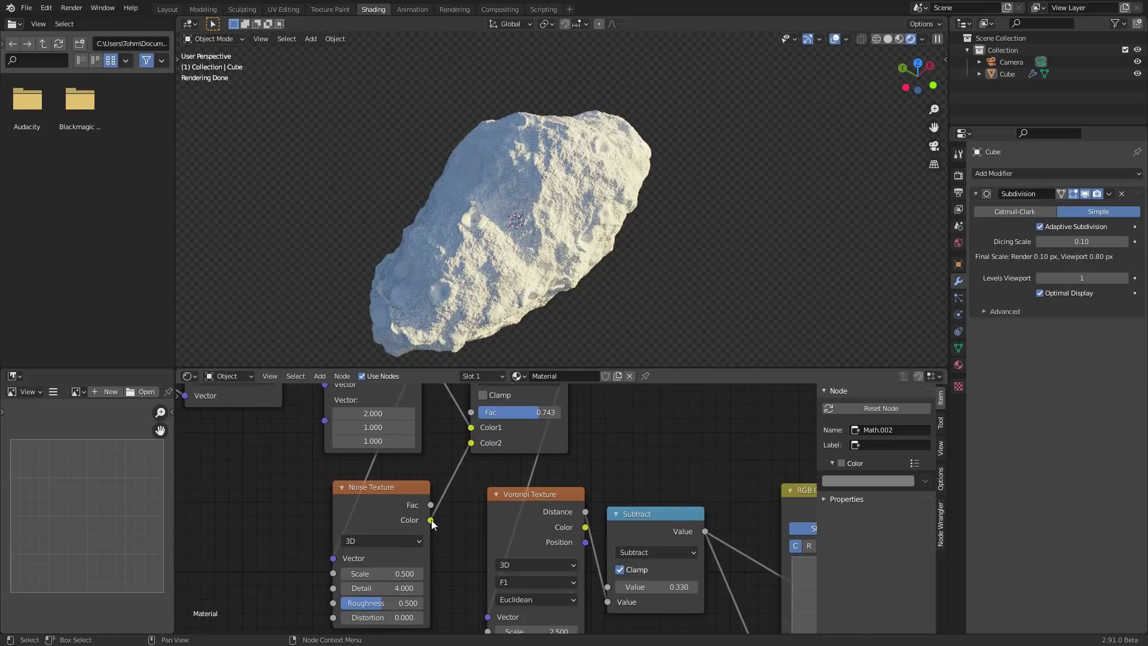
left_click(415, 578)
type(".75")
key("Return")
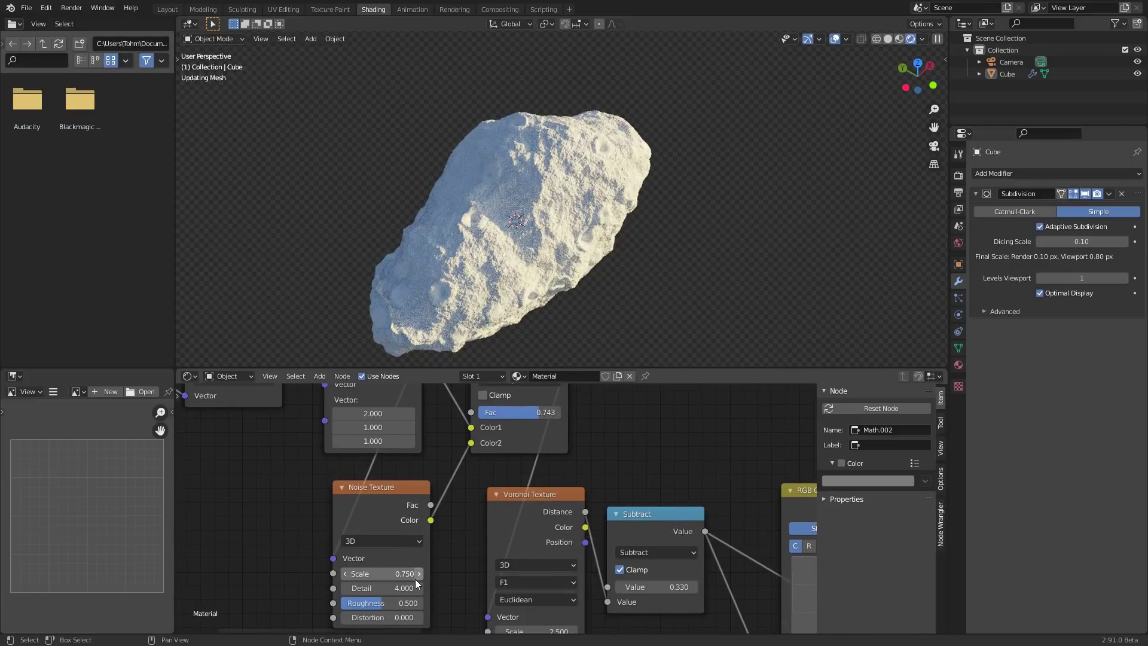
Save the file and move the Principled BSDF node up and to the left, away from the Material Output
middle_click_drag(577, 252, 543, 237)
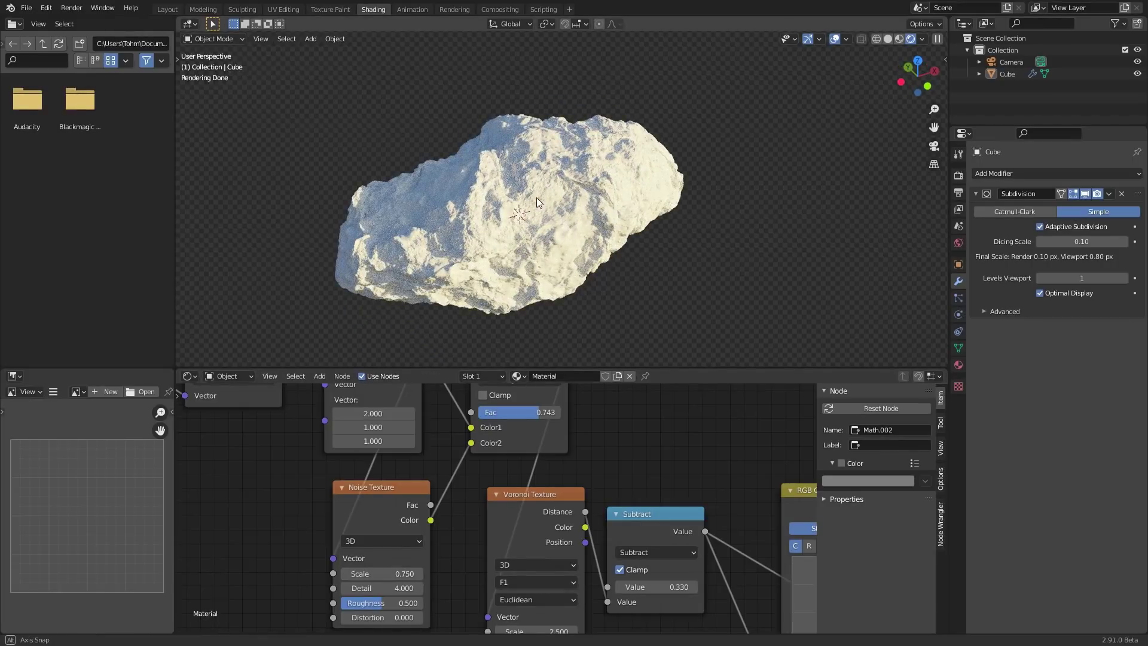
mouse_move(536, 197)
middle_mouse_down()
mouse_move(659, 209)
mouse_move(533, 193)
middle_mouse_up()
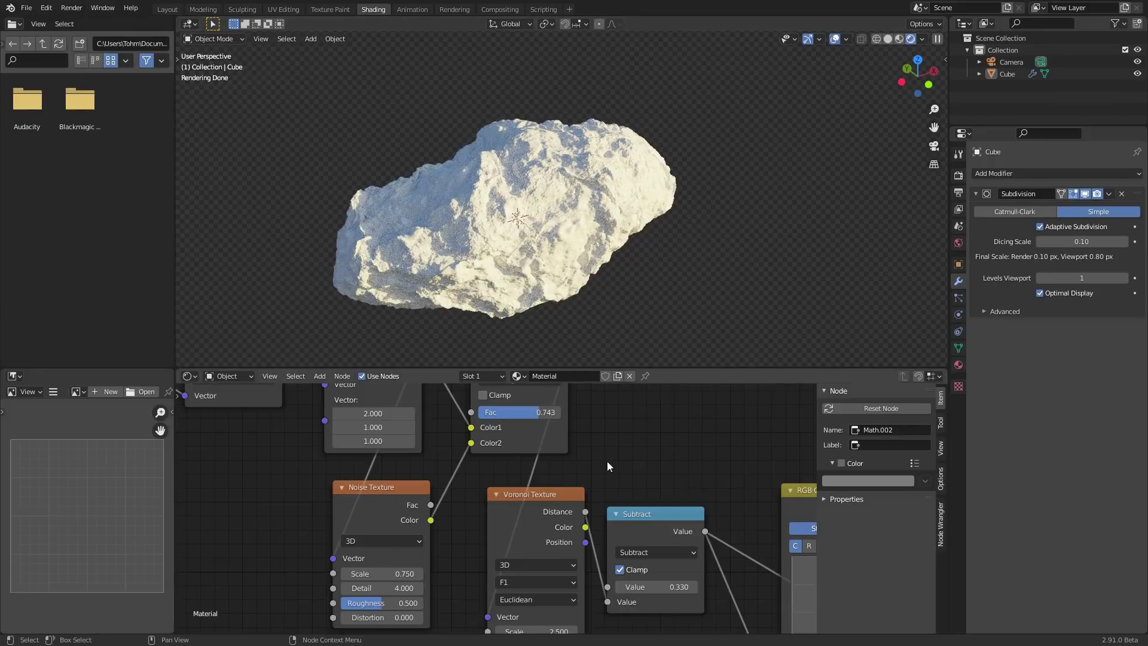
scroll(616, 467, "down", 6)
middle_click_drag(706, 470, 462, 450)
key("ctrl+s")
middle_click_drag(729, 427, 329, 498)
left_click_drag(706, 456, 586, 404)
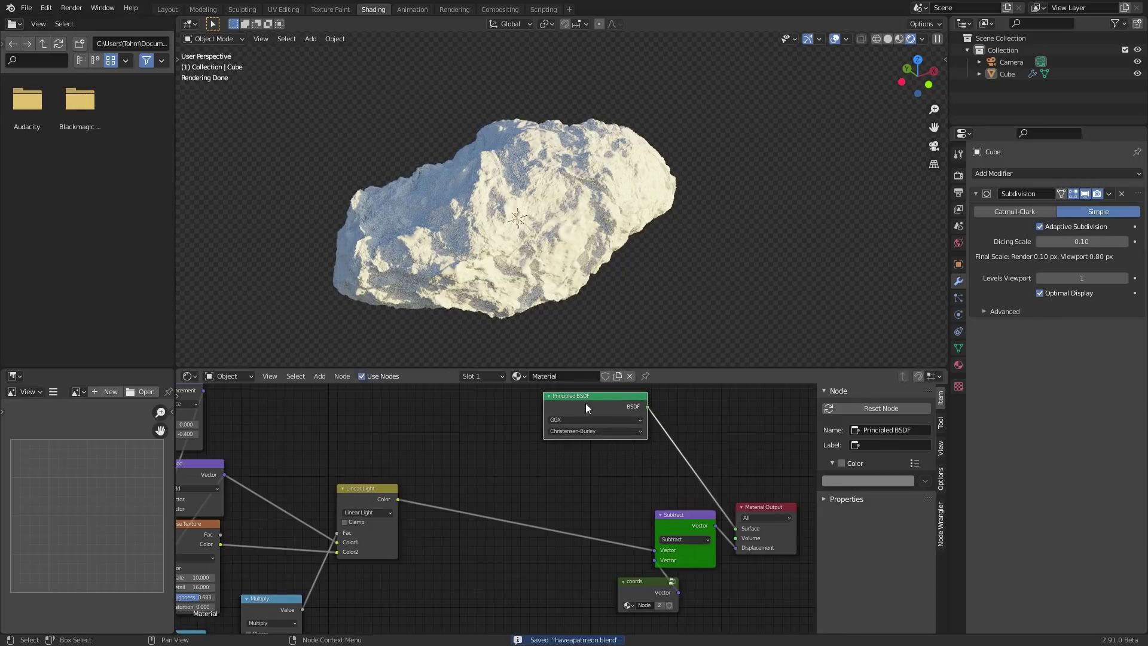
Show the hidden sockets of the Principled BSDF node and save the file
middle_click_drag(586, 403, 573, 417)
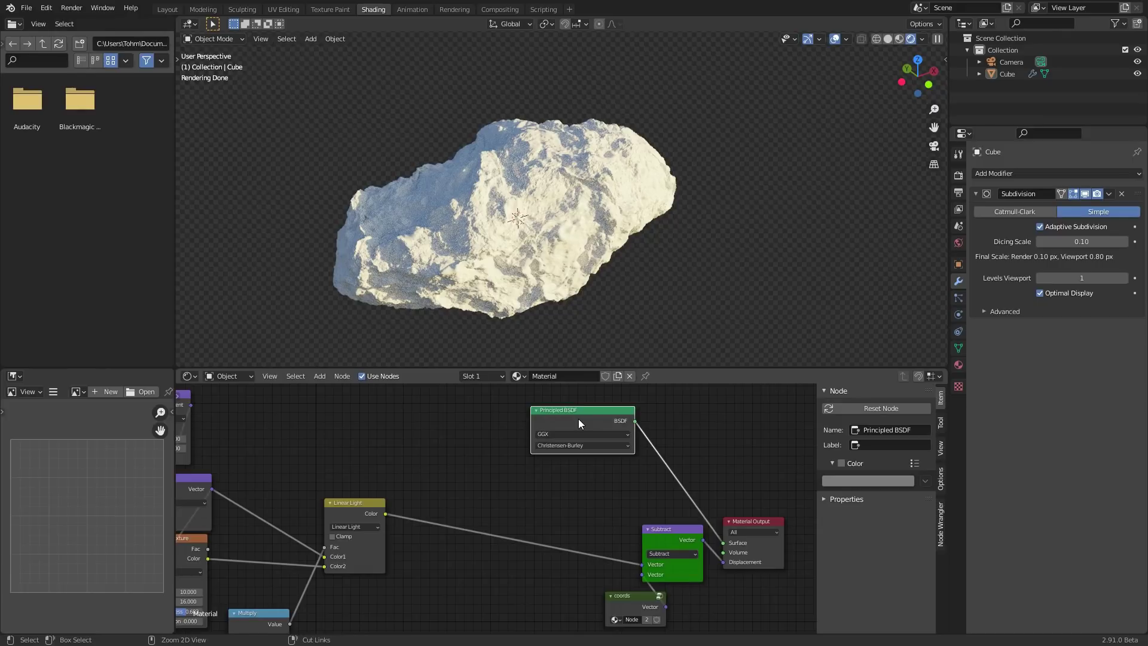
key("ctrl+h")
middle_click_drag(579, 418, 570, 503)
middle_click_drag(647, 522, 631, 422)
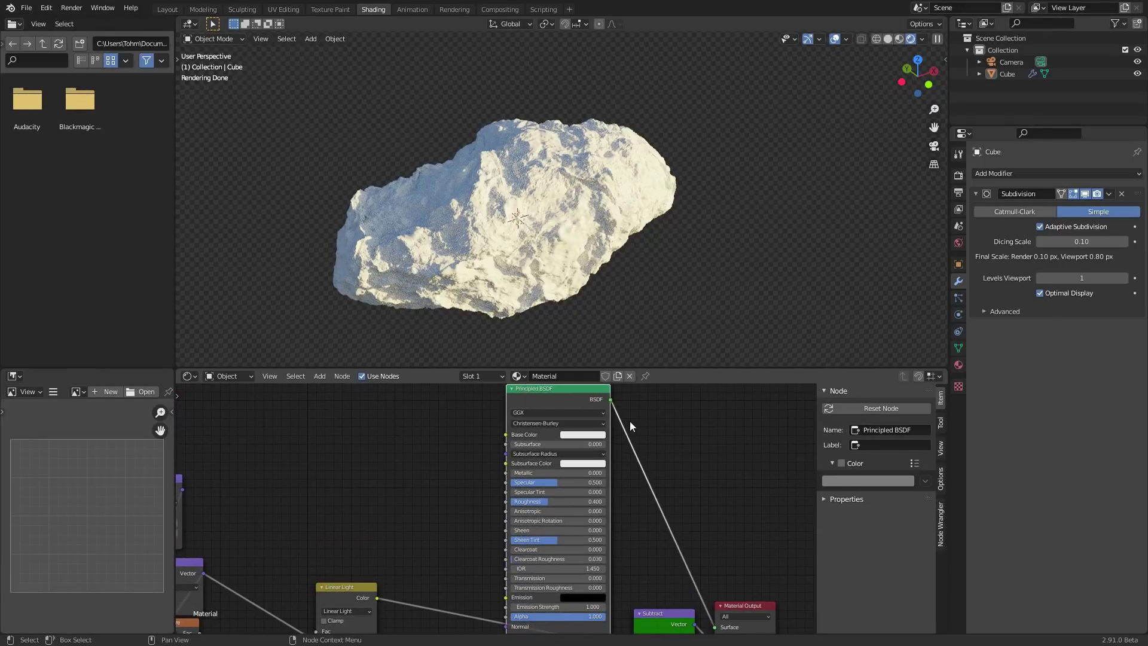
key("ctrl+s")
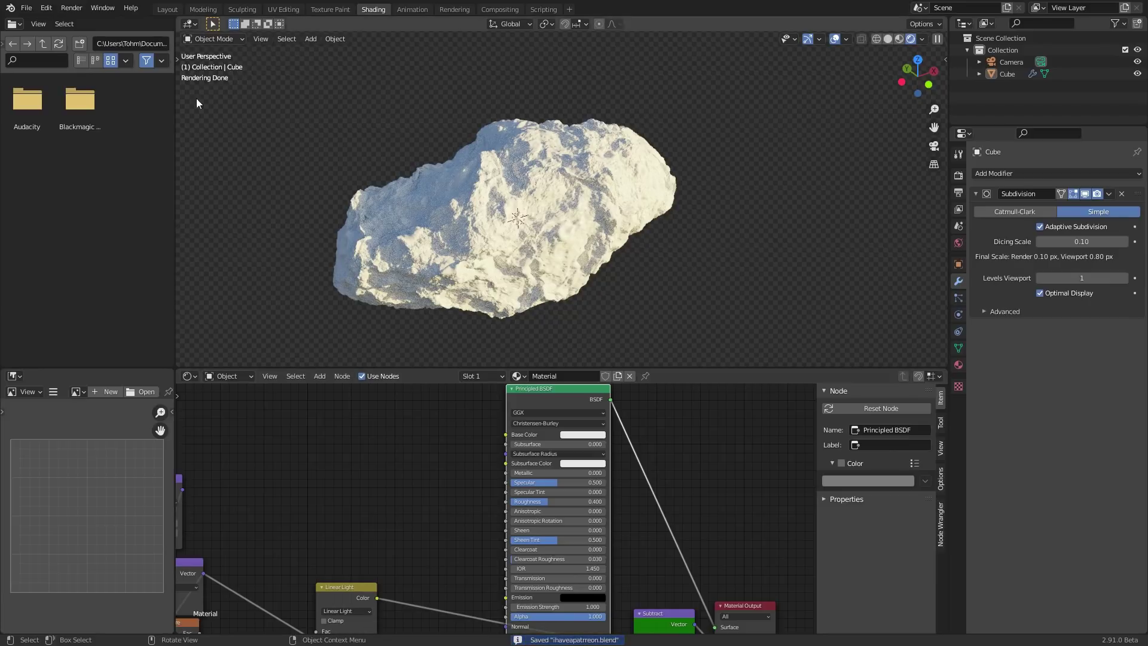
Switch the Cycles render device from OptiX to CUDA in the preferences and save the file
left_click(44, 9)
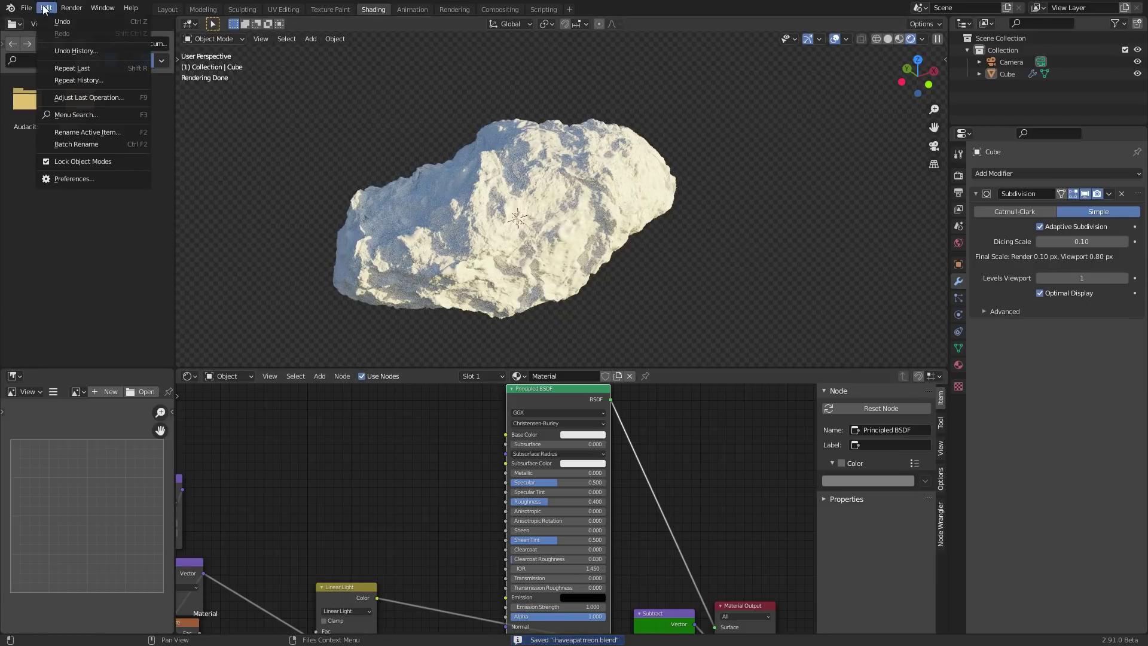
left_click(83, 175)
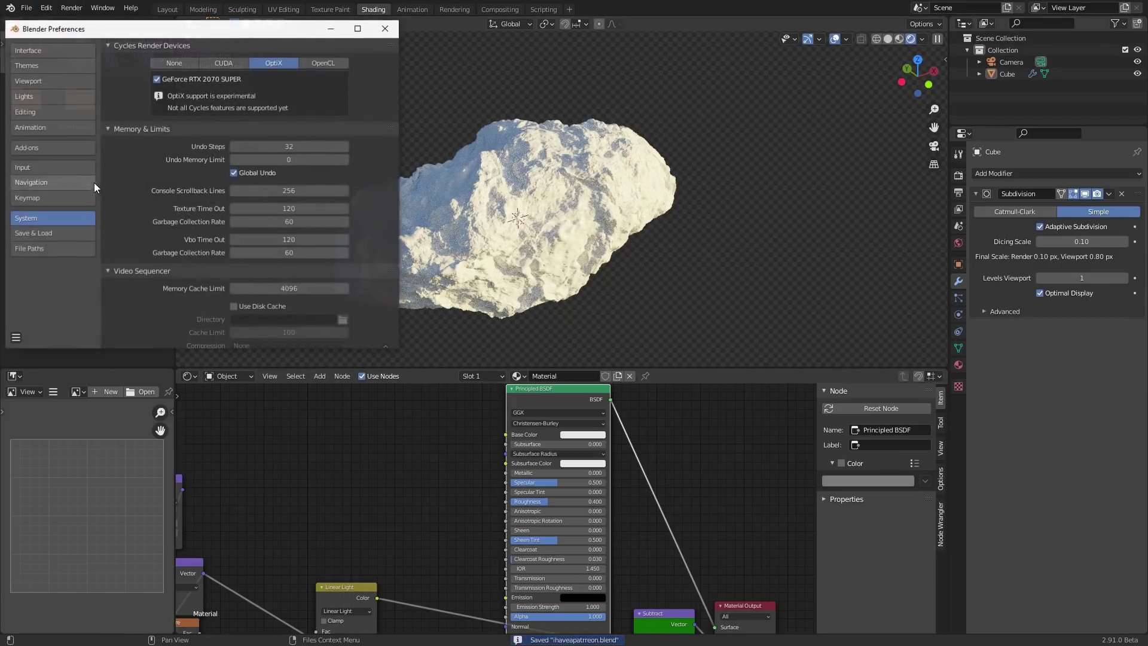
left_click(220, 64)
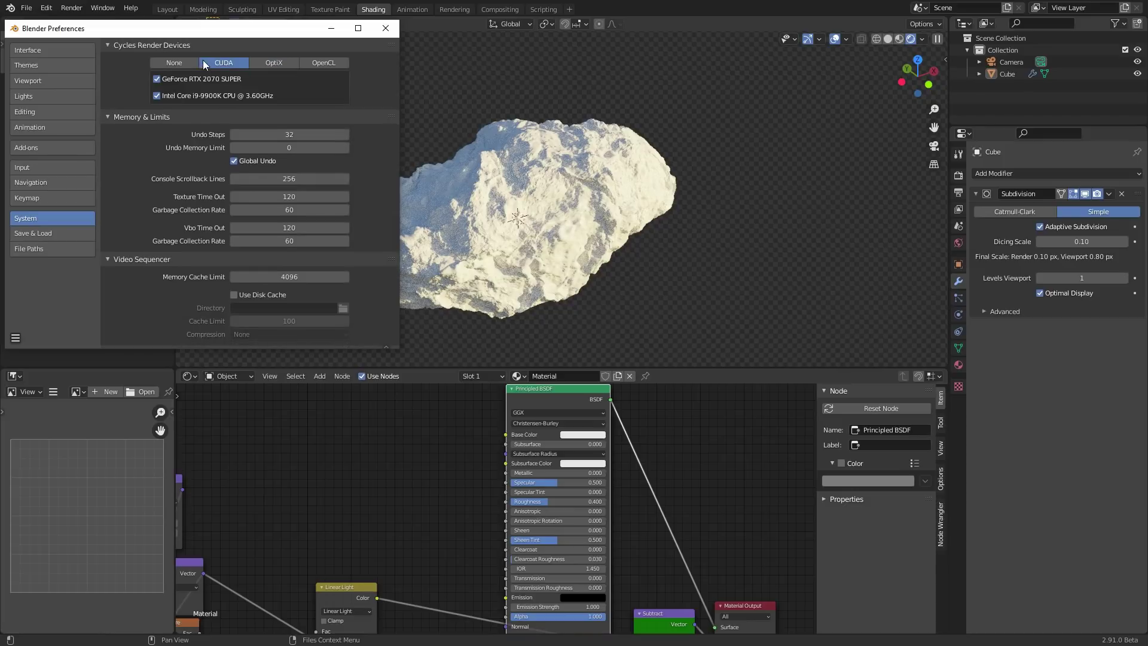
left_click(386, 35)
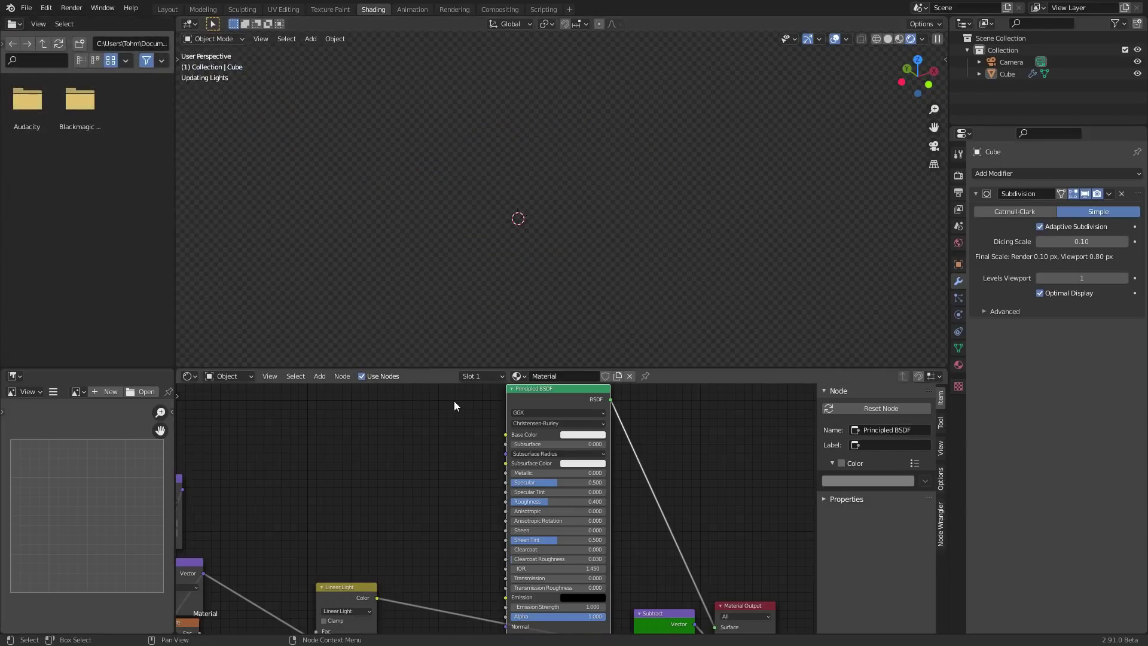
key("ctrl+s")
Move the Principled BSDF node up slightly and darken its Base Color to a very dark grey
middle_click_drag(470, 414, 551, 463)
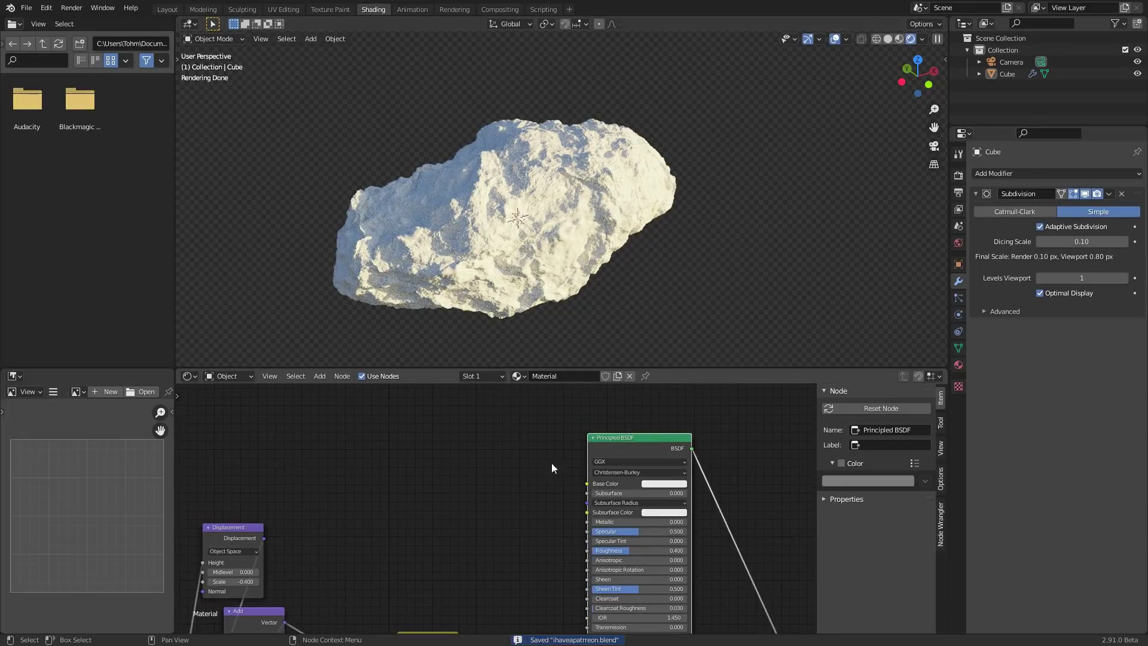
left_click_drag(611, 448, 605, 422)
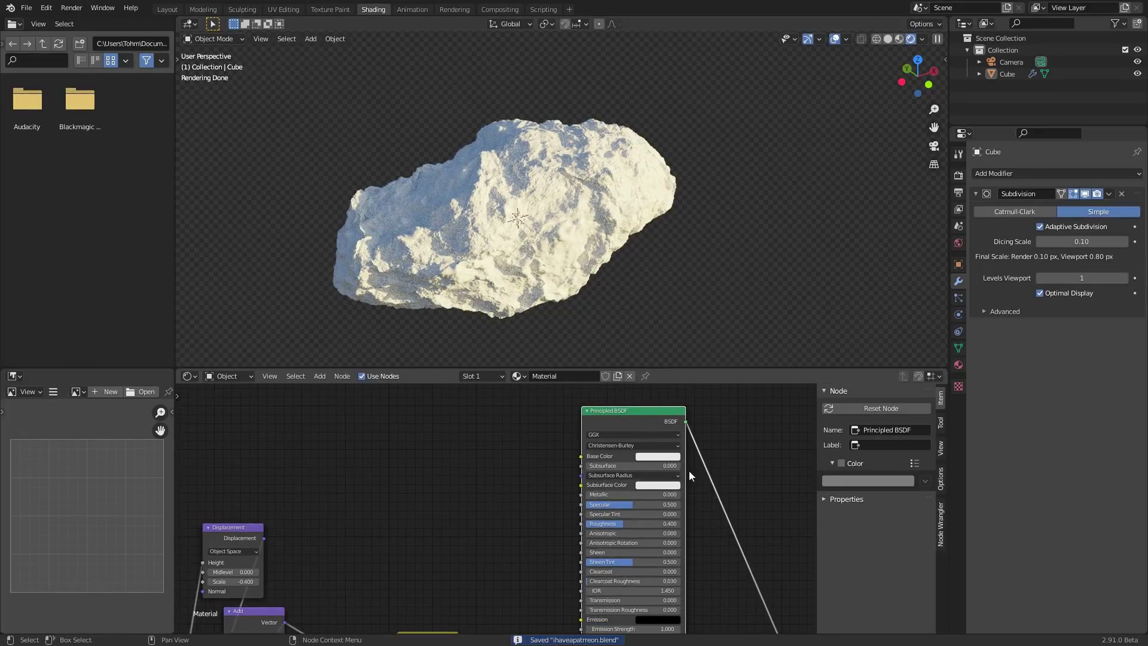
left_click(675, 457)
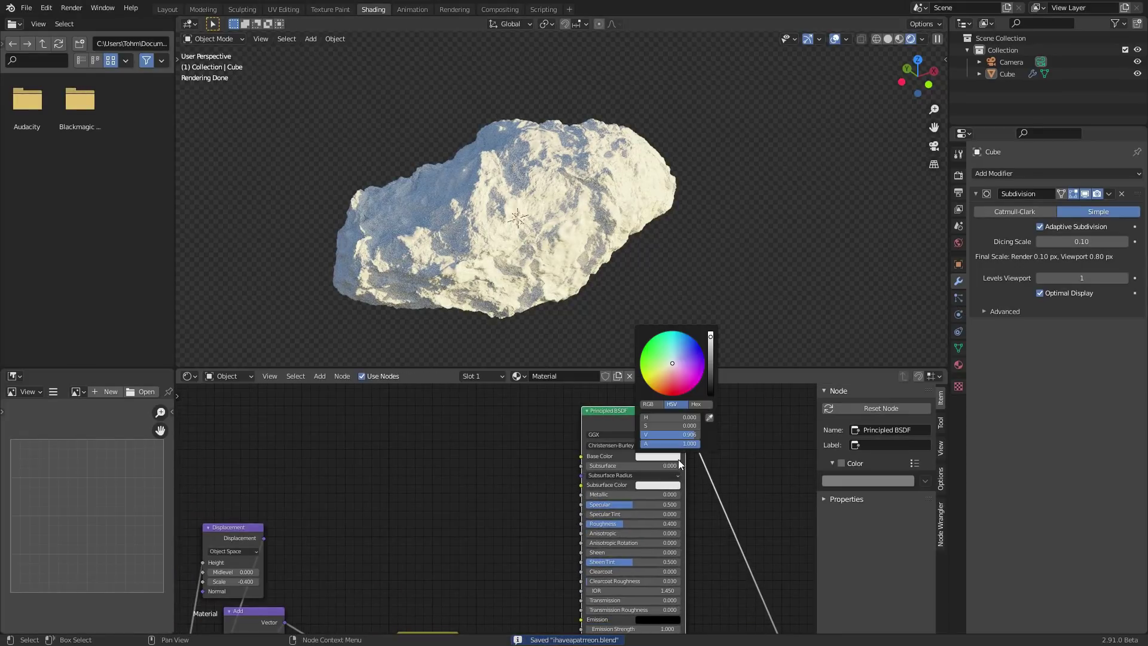
left_click(711, 384)
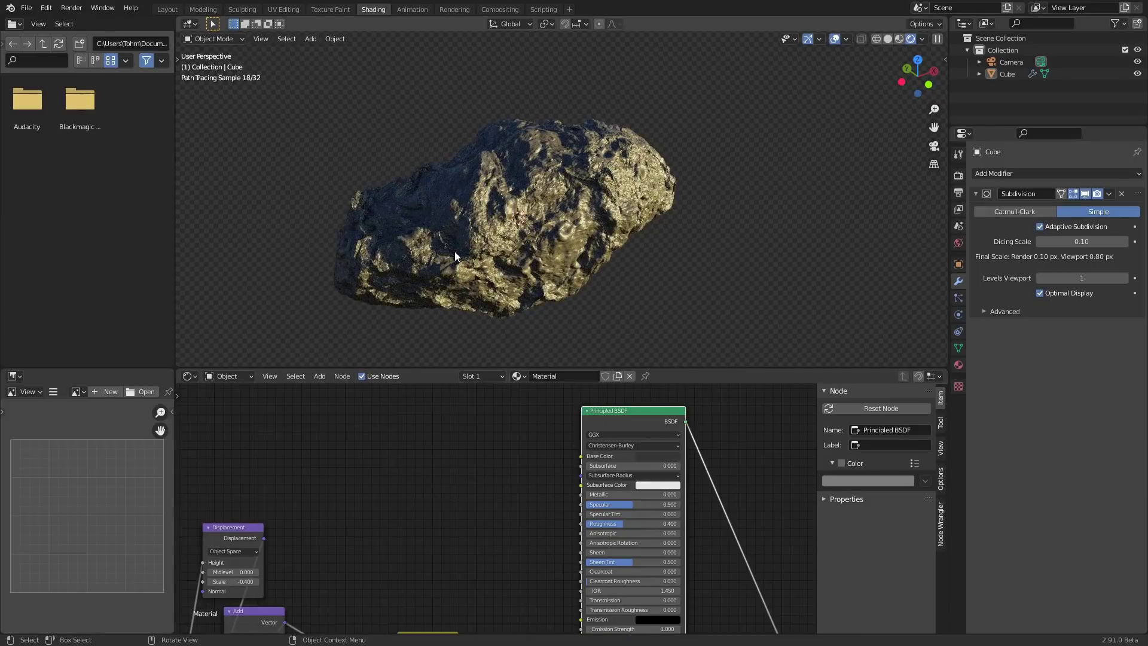
Set the Roughness of the Principled BSDF to 0.85
scroll(526, 432, "up", 2)
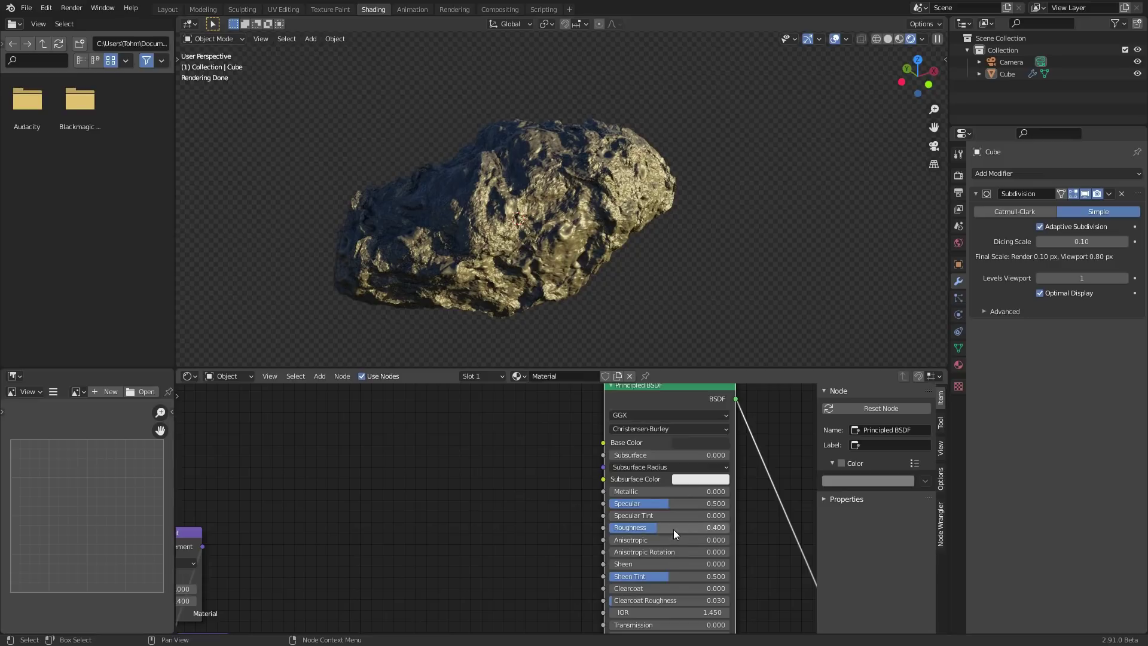
left_click_drag(673, 529, 718, 531)
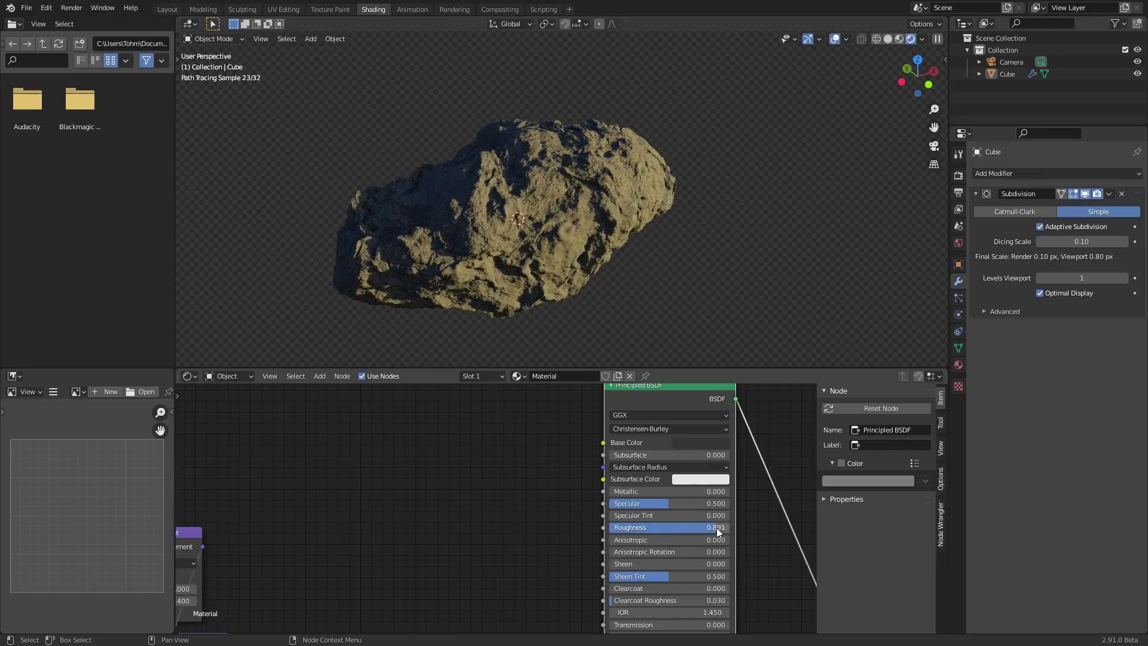
left_click(717, 530)
key("BackSpace")
type(".8")
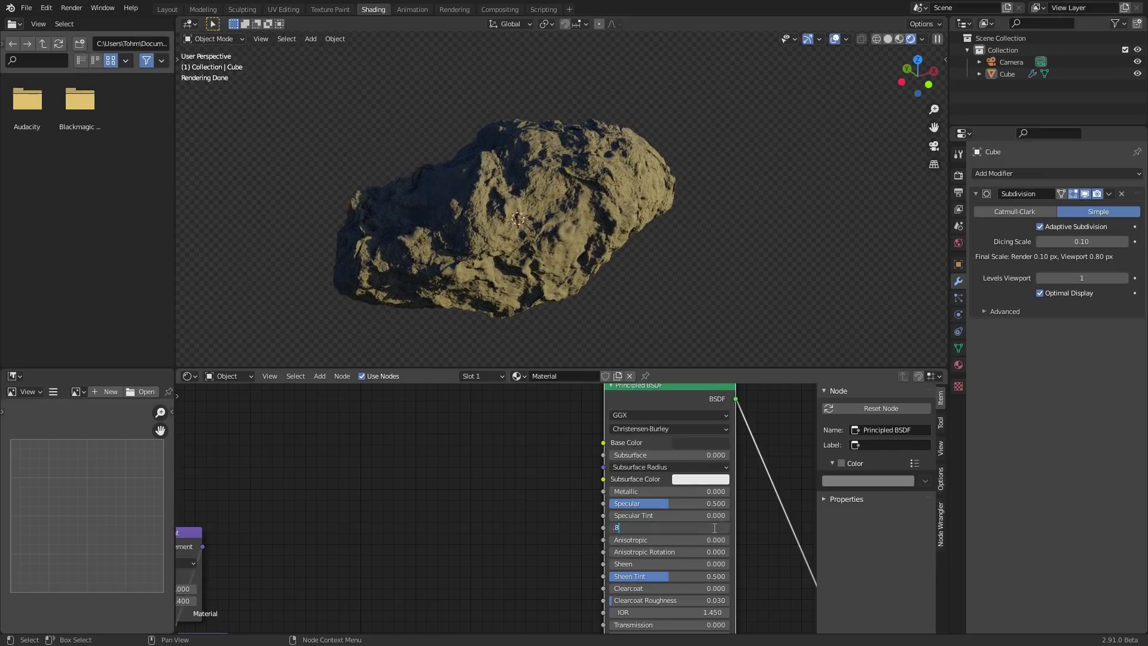
type("5")
key("Return")
Add an Ambient Occlusion node beside the Principled BSDF, preview its AO output and move it left to leave space
middle_click_drag(547, 411, 566, 445)
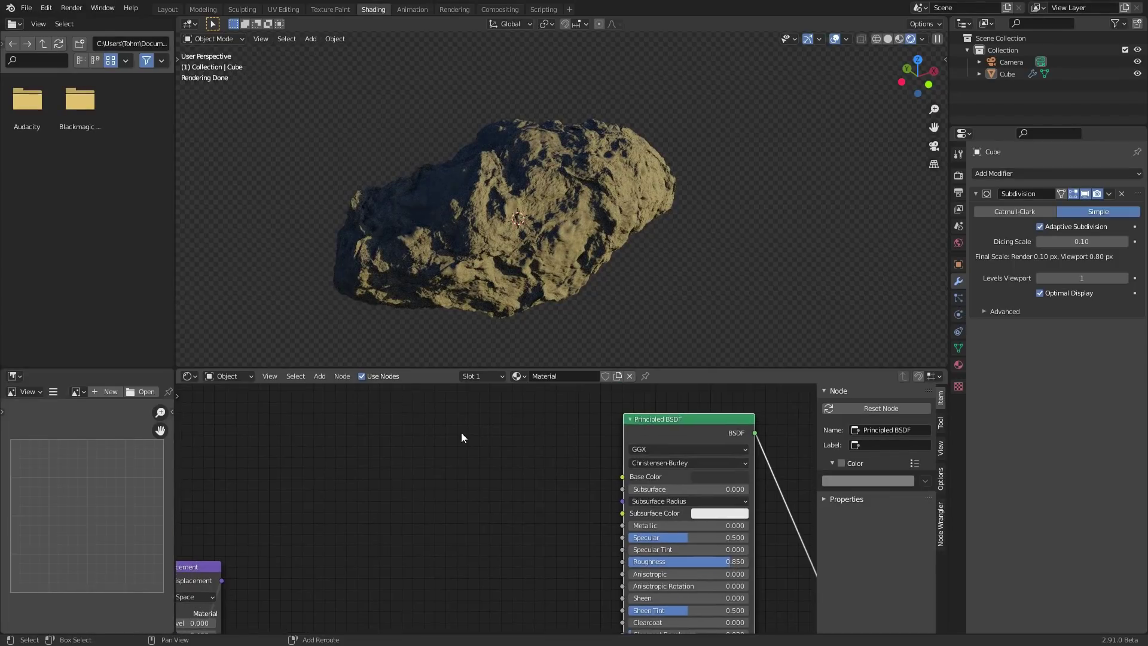
key("shift+a")
left_click(461, 432)
type("amb")
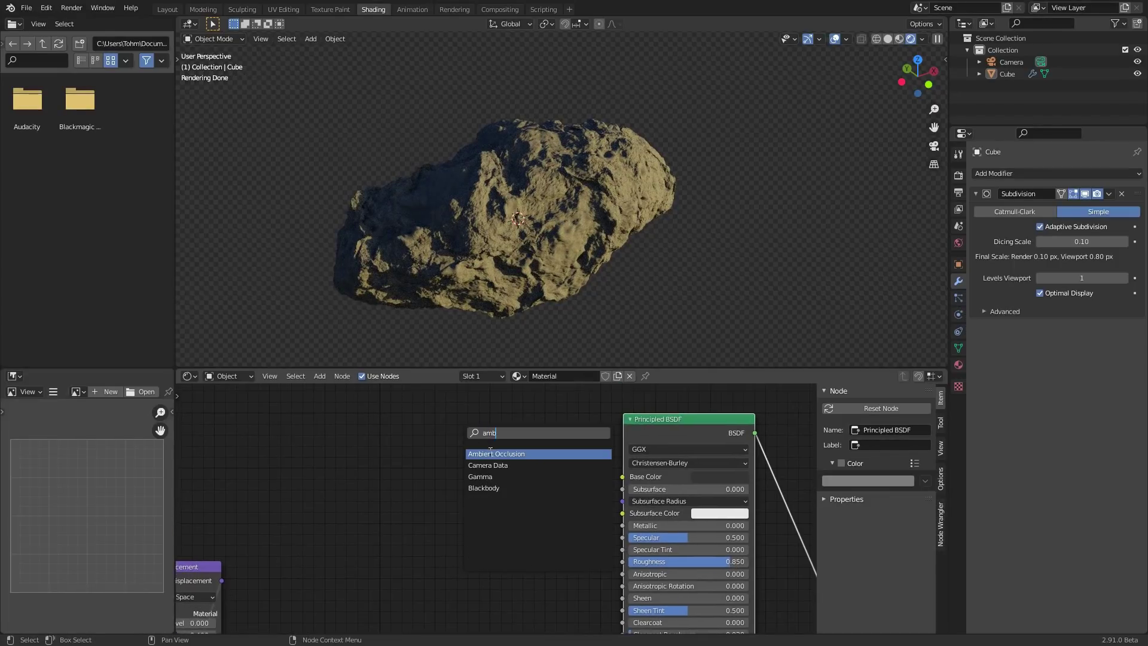
key("Return")
left_click(417, 438)
left_click(418, 439, "ctrl+shift")
left_click(417, 439, "ctrl+shift")
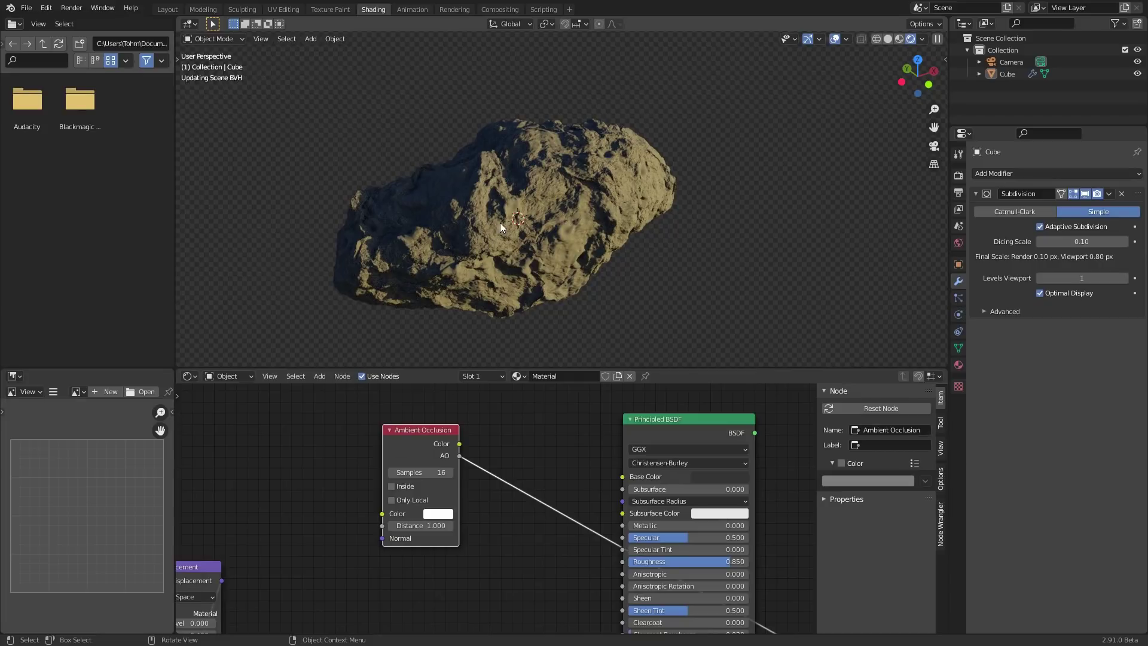
left_click_drag(418, 440, 334, 439)
Insert a ColorRamp after the Ambient Occlusion's AO output and move its black stop to position 0.710
key("shift+a")
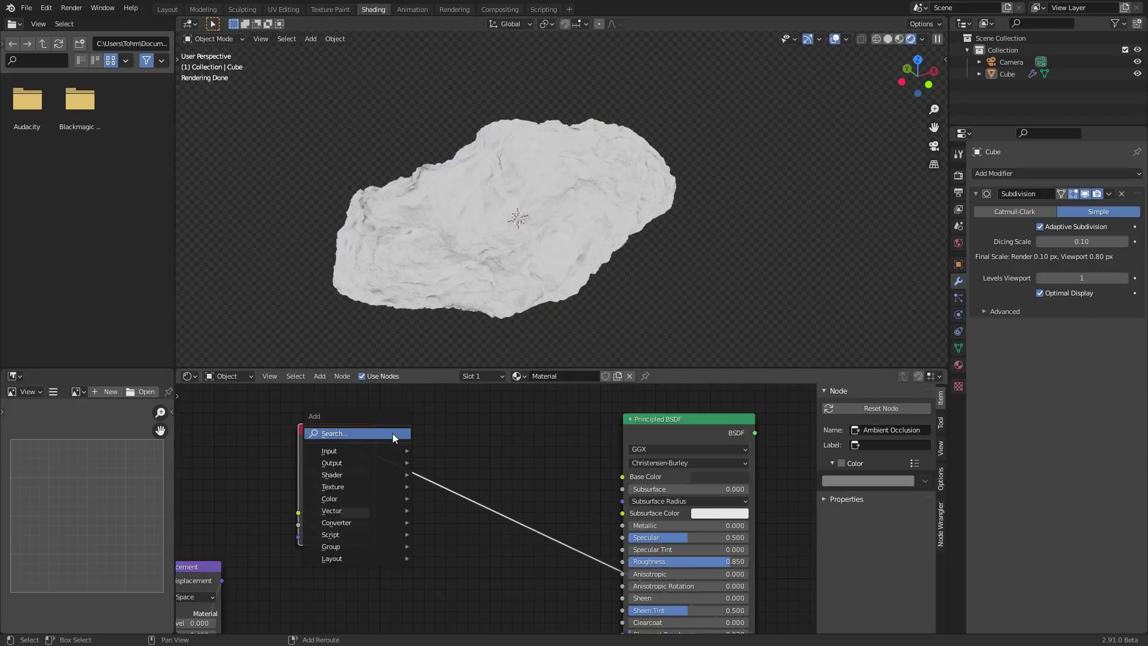
left_click(393, 434)
type("col")
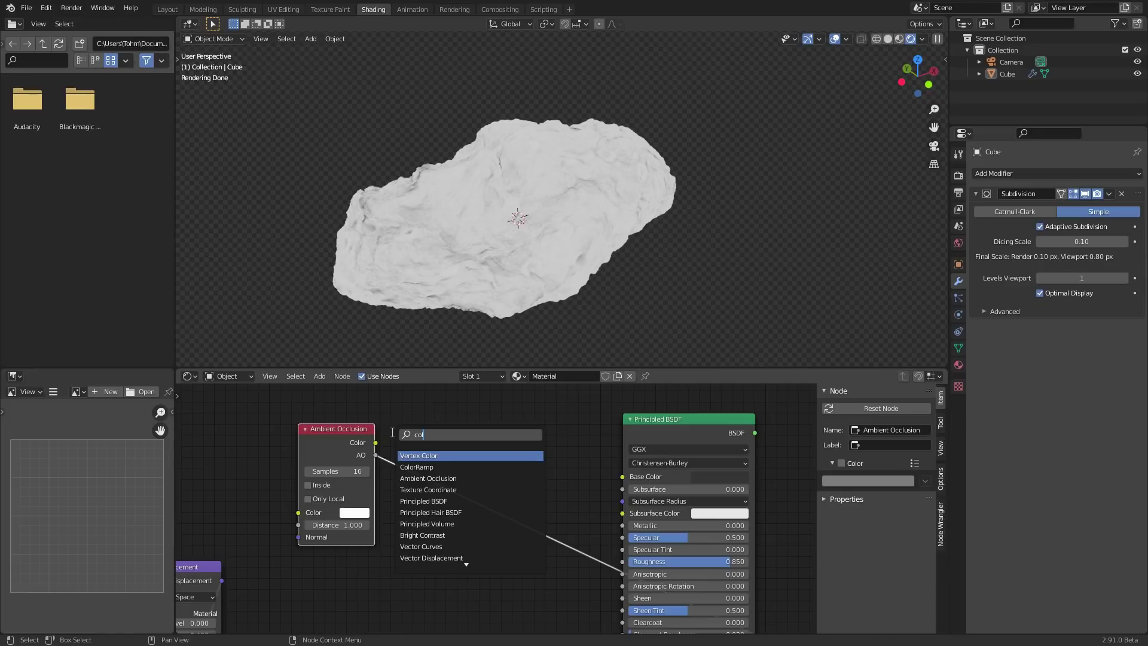
left_click(433, 467)
left_click(451, 452)
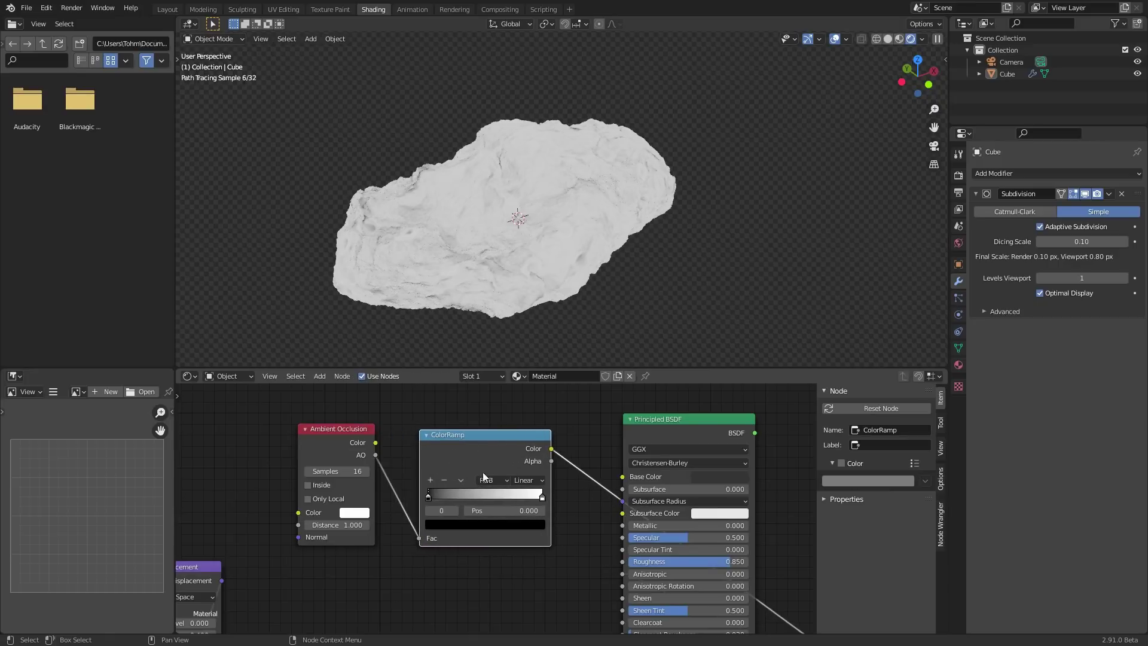
scroll(491, 505, "up", 1)
left_click_drag(490, 509, 520, 510, "shift")
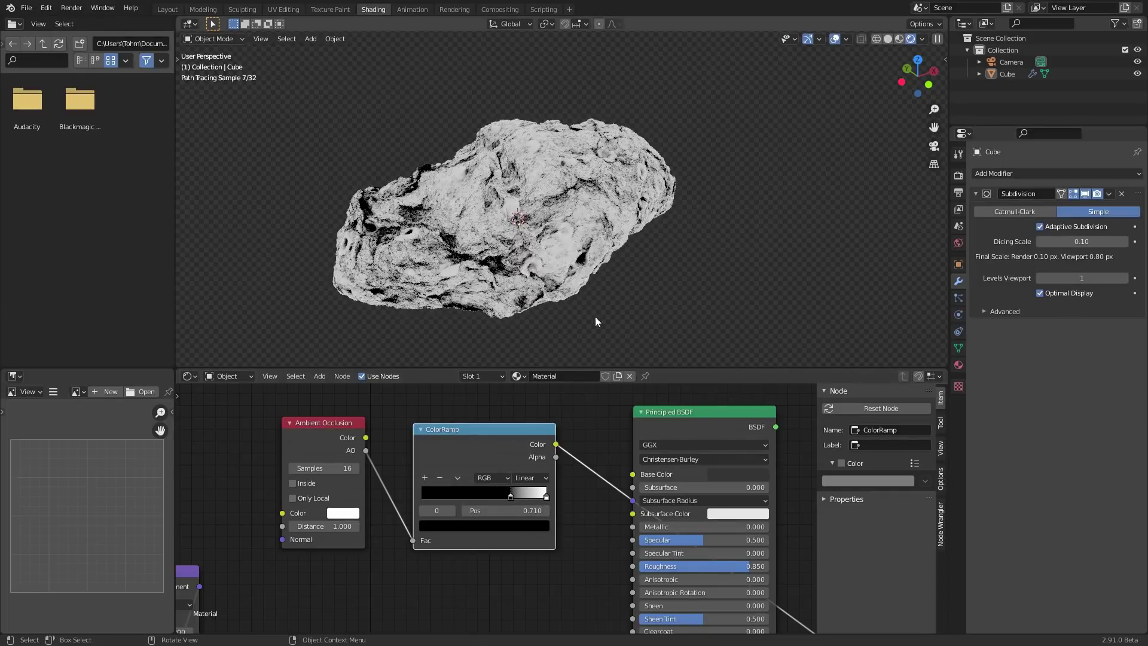
Connect the ColorRamp's Color to the Principled BSDF's Base Color and preview the shader again
left_click_drag(558, 444, 636, 474)
scroll(658, 468, "down", 4)
left_click(663, 438, "ctrl+shift")
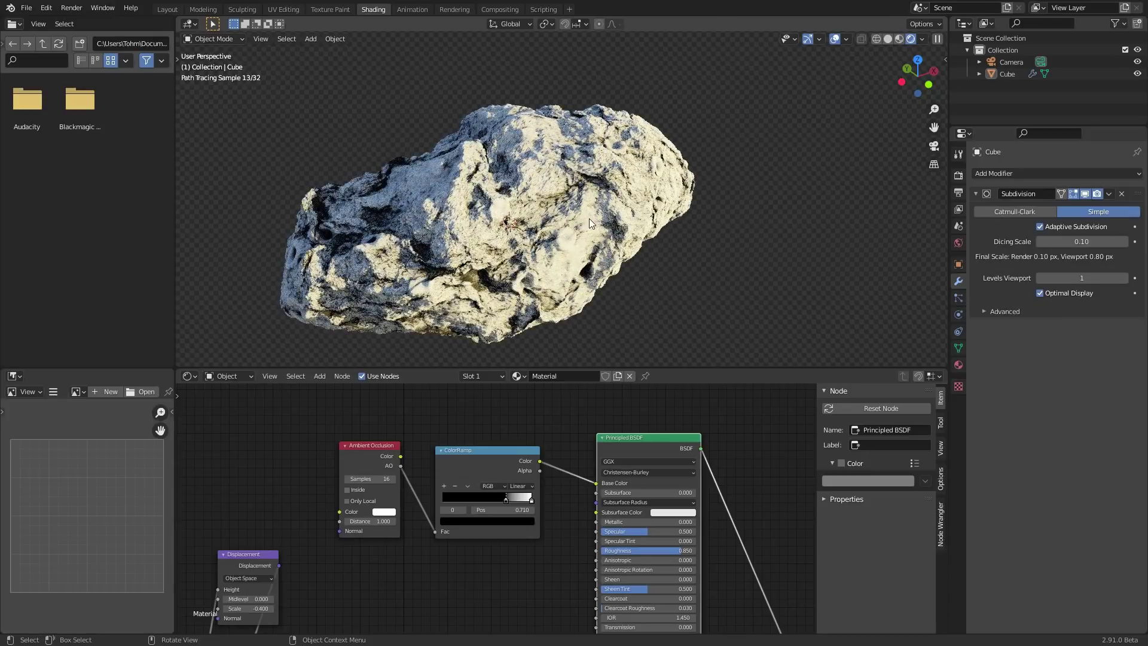
Examine the occlusion-darkened crevices on the asteroid from several sides and distances
middle_click_drag(518, 226, 551, 221)
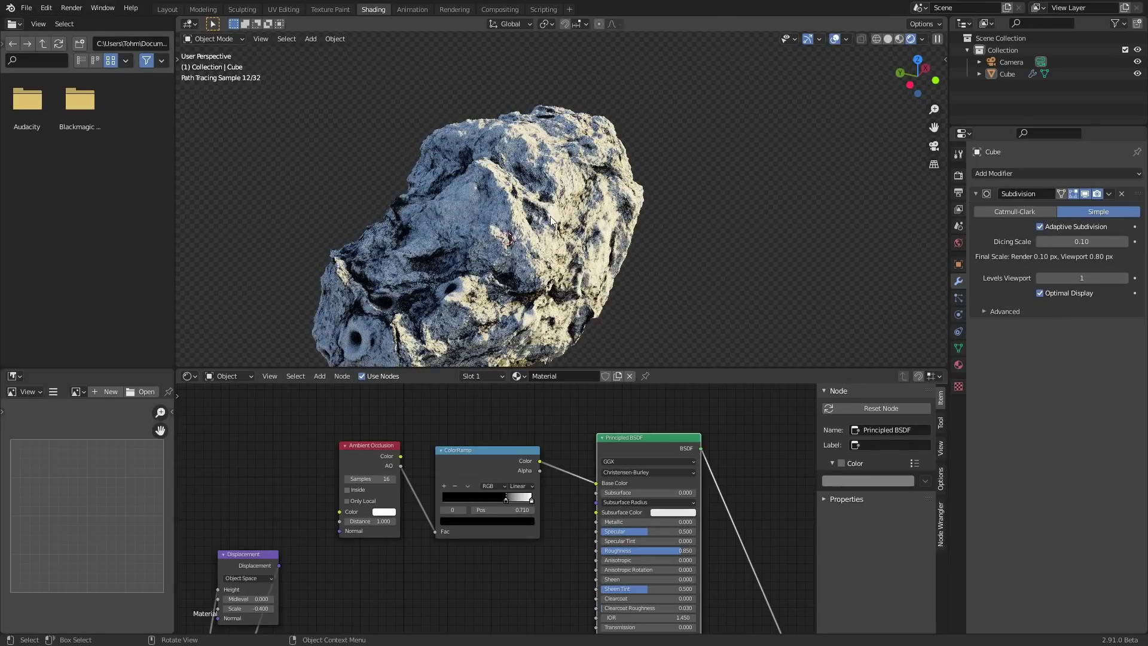
scroll(569, 231, "up", 3)
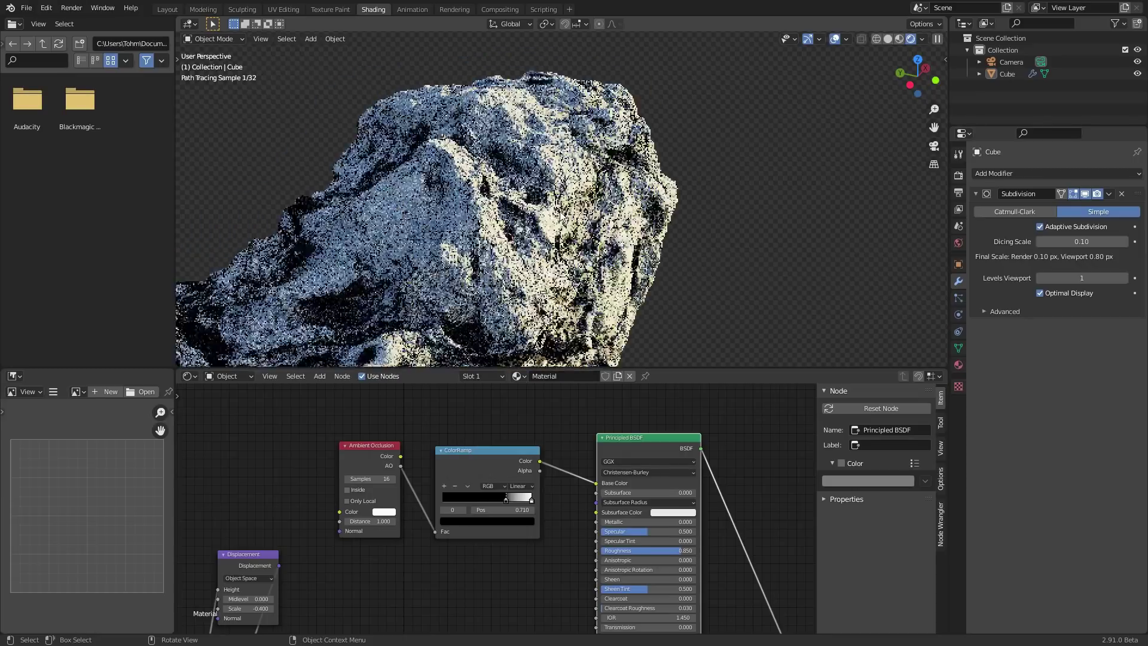
scroll(469, 286, "down", 3)
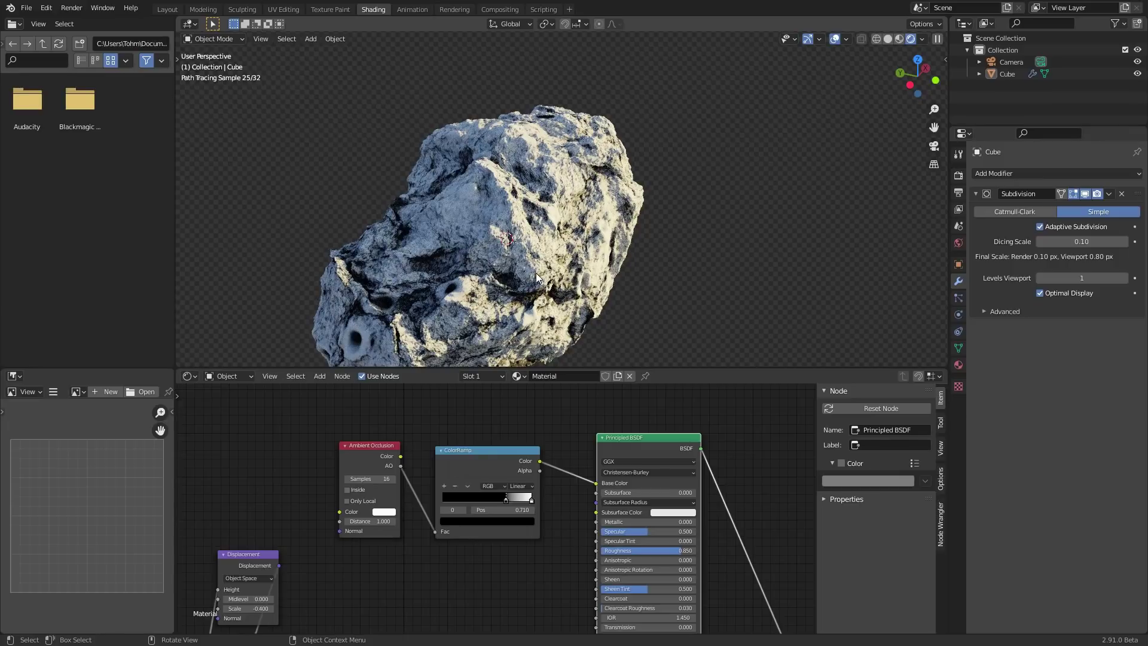
scroll(462, 256, "up", 2)
mouse_move(557, 264)
middle_mouse_down()
mouse_move(508, 207)
mouse_move(523, 216)
middle_mouse_up()
scroll(525, 236, "down", 3)
scroll(525, 235, "up", 2)
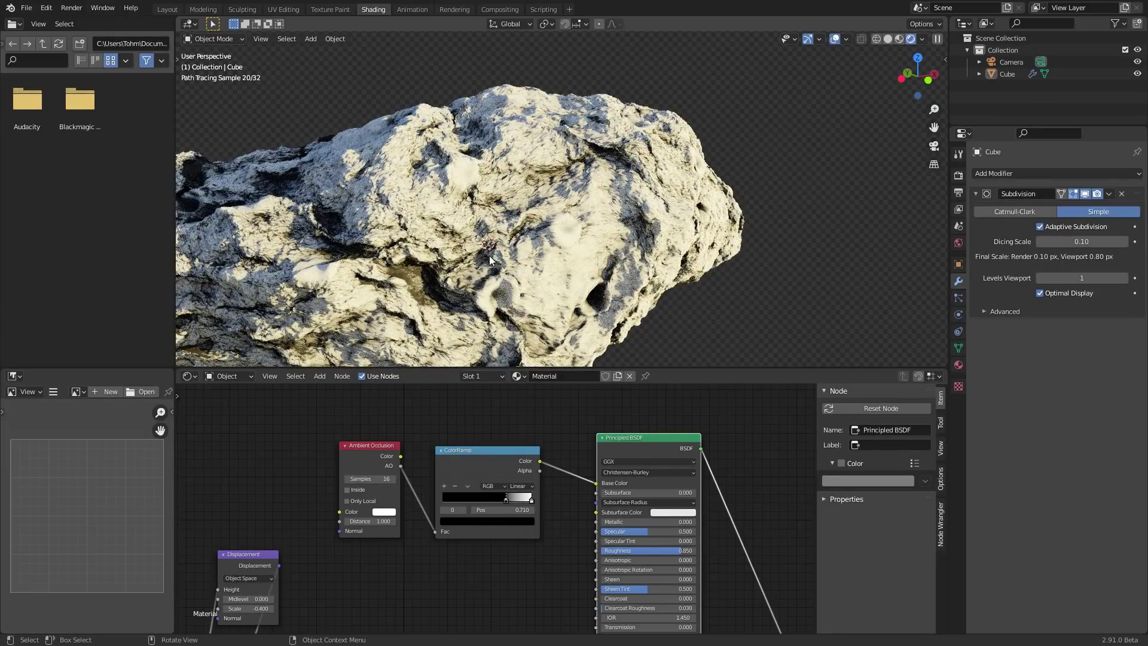
Save the file and recolor the ColorRamp's white stop to a dark reddish grey with a value of about 0.165
key("ctrl+s")
scroll(490, 485, "up", 4)
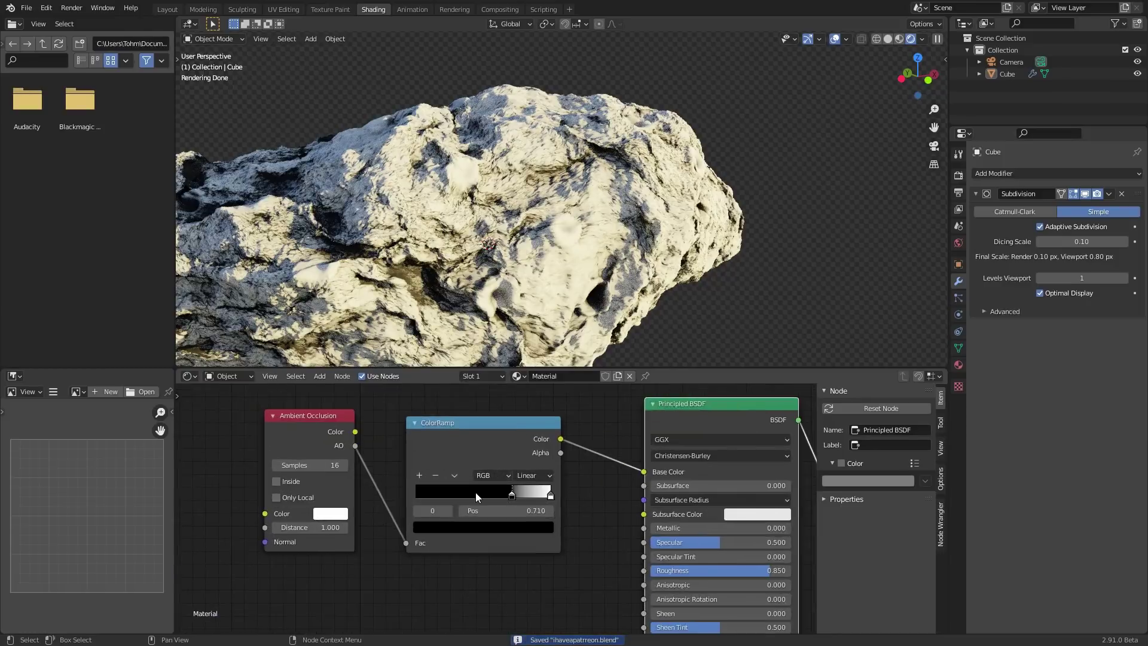
left_click(428, 514)
left_click(446, 533)
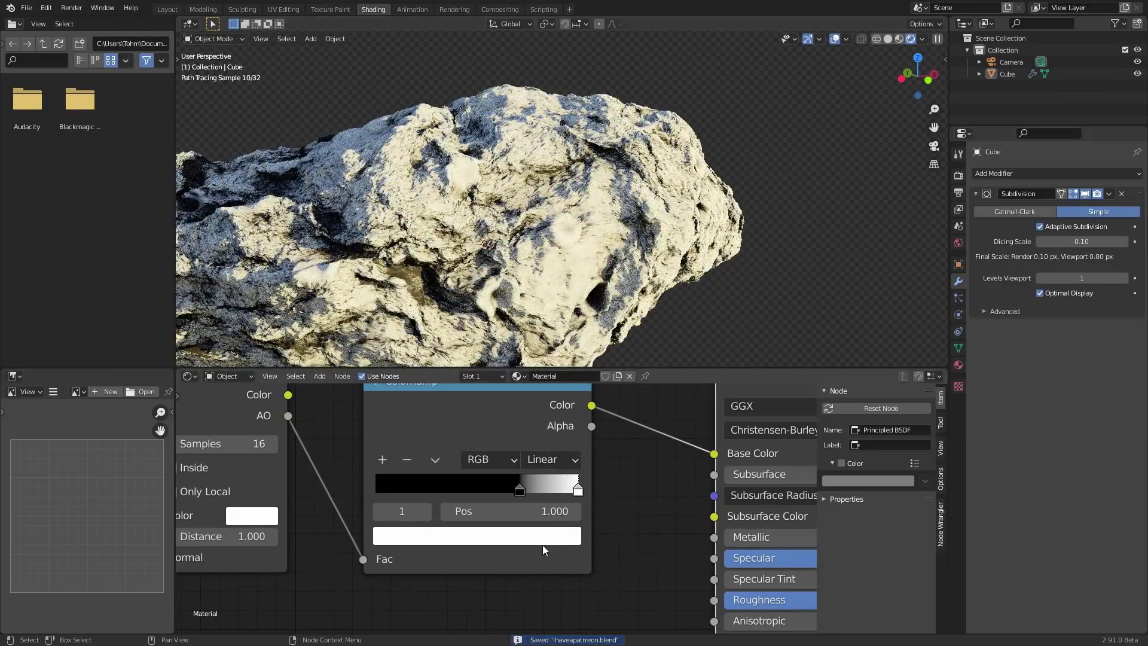
left_click(540, 542)
left_click(543, 537)
left_click_drag(539, 343, 538, 362)
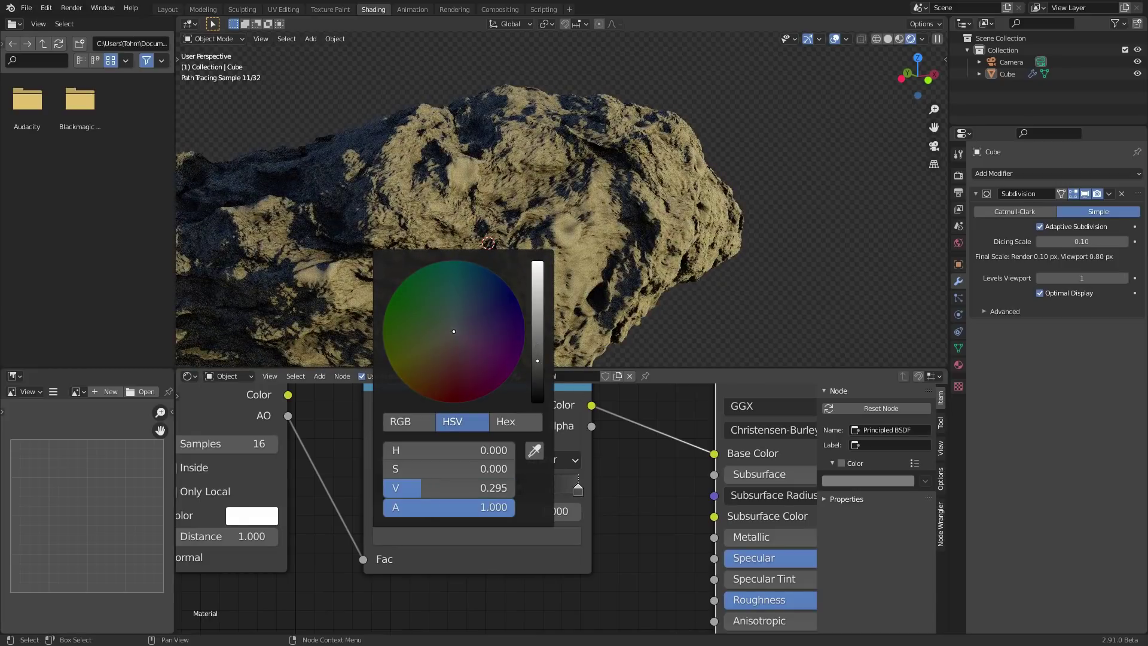
left_click_drag(454, 332, 452, 340)
left_click_drag(538, 361, 537, 379)
Recolor the ColorRamp's black stop to a dark reddish brown with a value of about 0.2 and check the asteroid
scroll(598, 224, "down", 5)
middle_click_drag(575, 213, 587, 242)
scroll(577, 254, "up", 1)
left_click(379, 513)
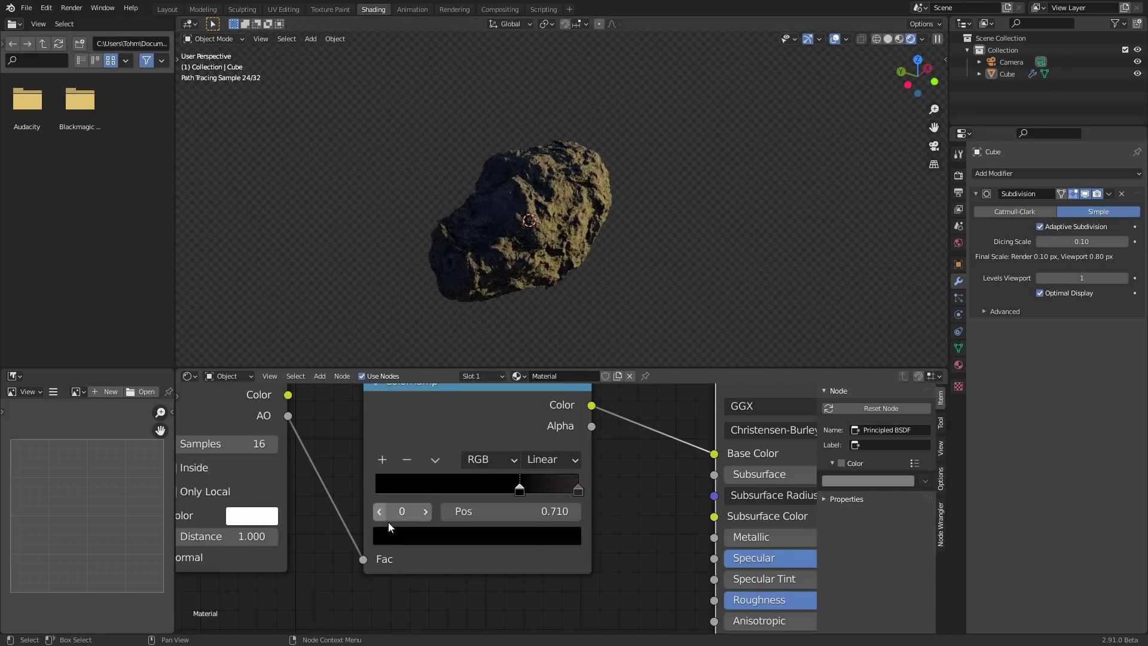
left_click(406, 532)
left_click_drag(538, 399, 537, 375)
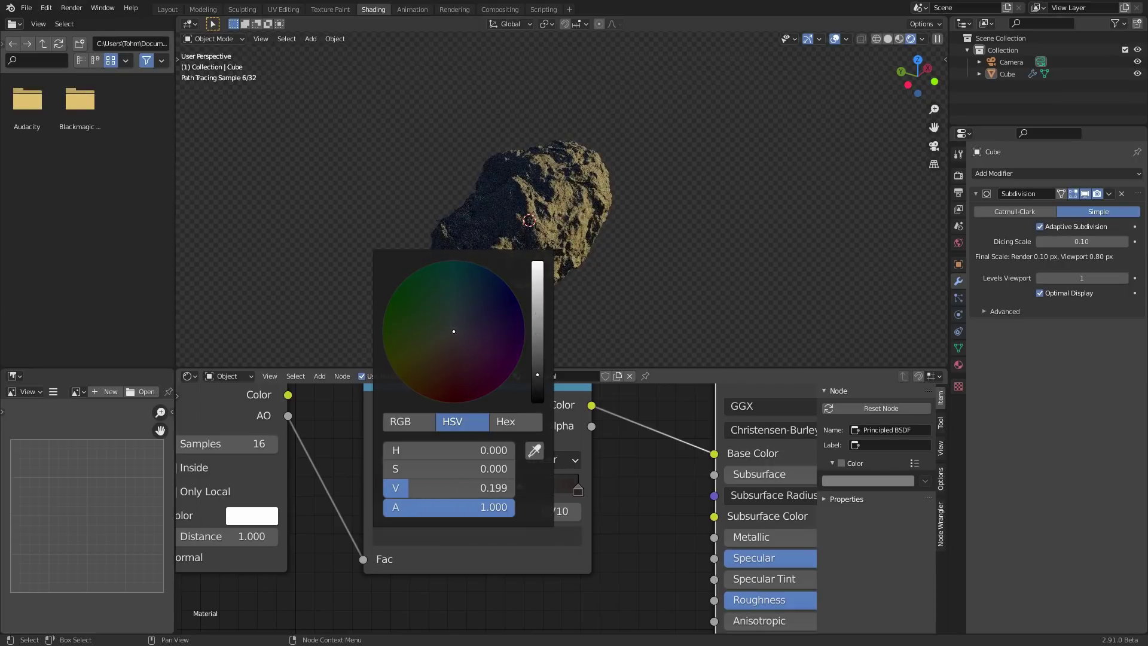
left_click_drag(457, 343, 458, 349)
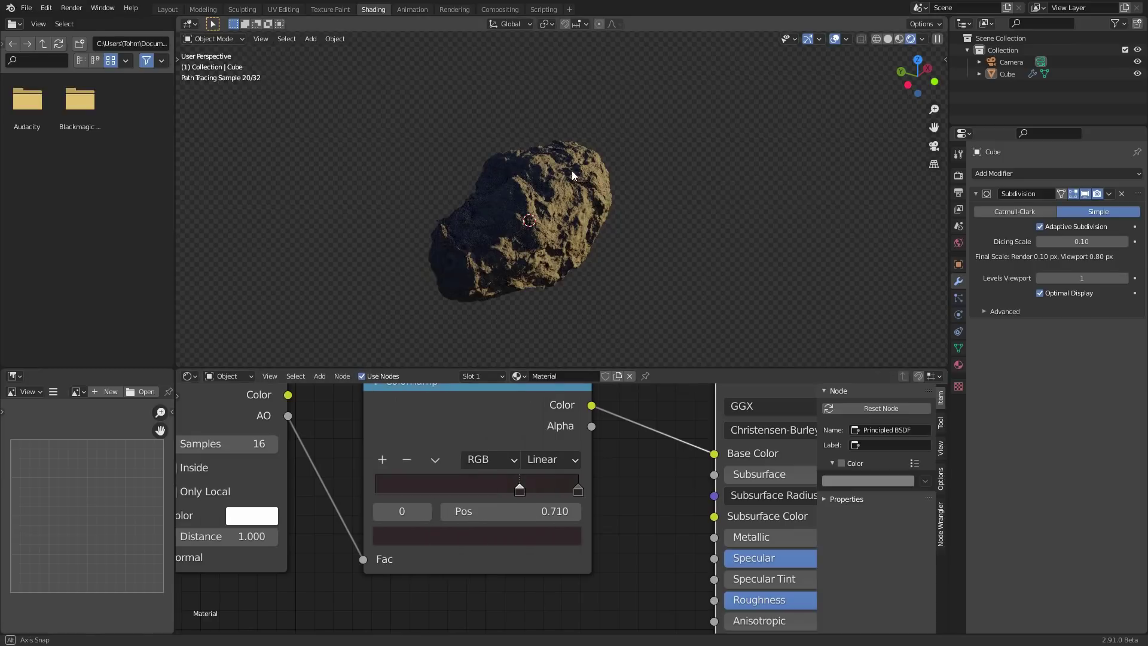
middle_click_drag(572, 170, 519, 172)
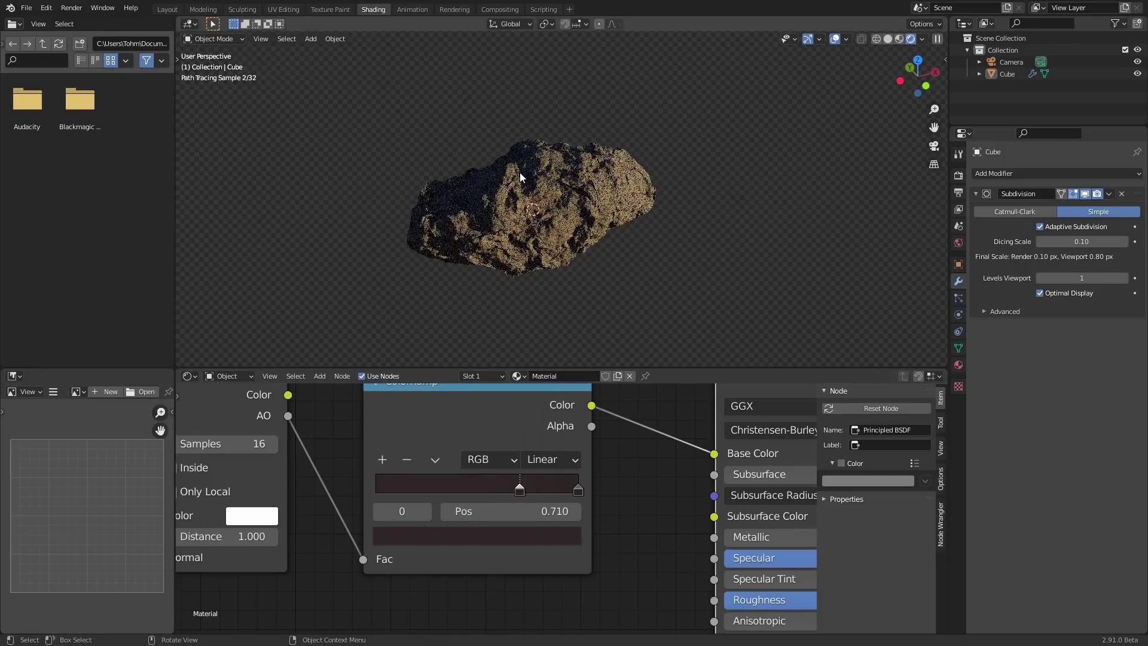
Darken the ColorRamp stop at position 1.000 to a value of about 0.14
left_click(424, 511)
left_click(476, 535)
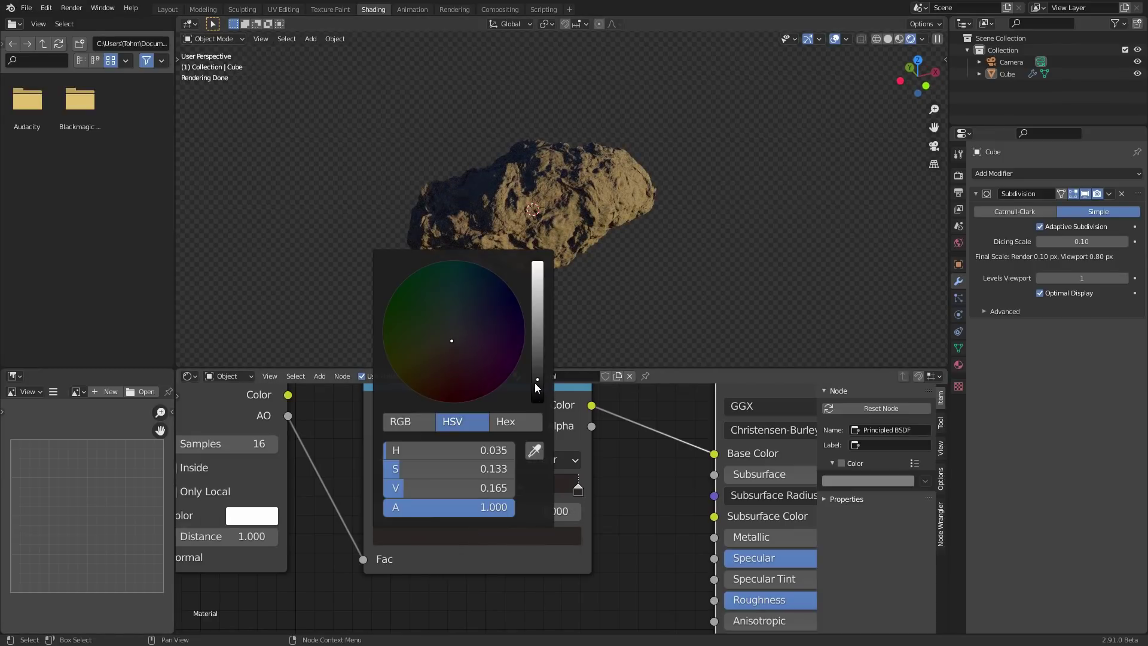
mouse_move(535, 383)
left_mouse_down()
mouse_move(536, 395)
mouse_move(537, 381)
left_mouse_up()
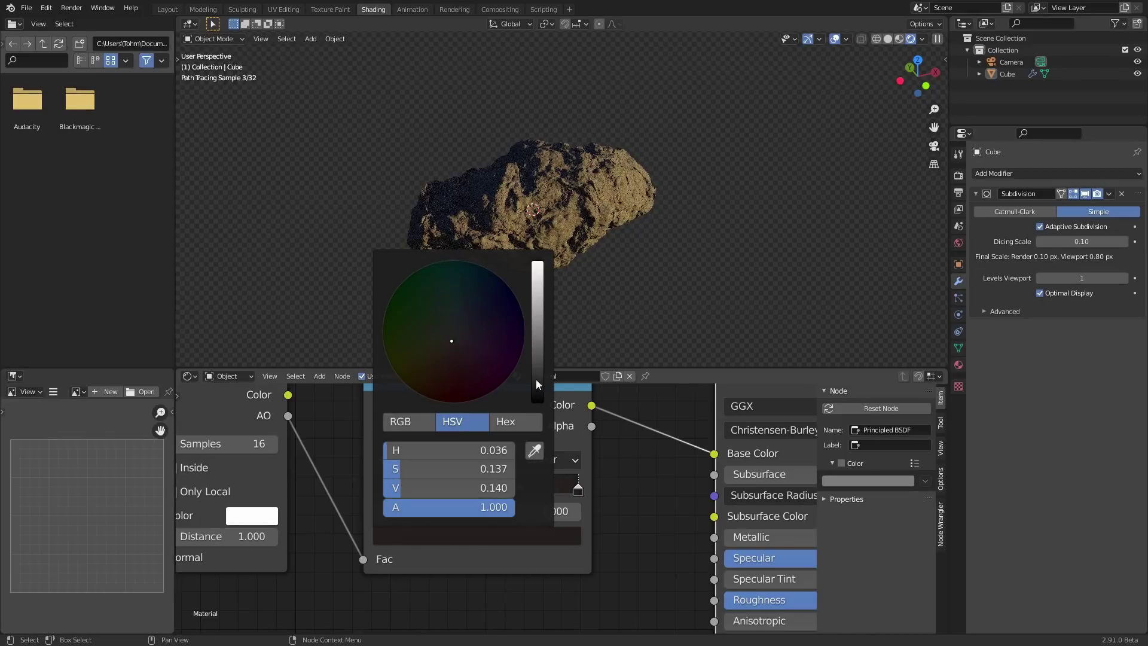
Save the file, switch the node view to the World shader, and frame the environment texture nodes
key("ctrl+s")
middle_click_drag(572, 175, 592, 207)
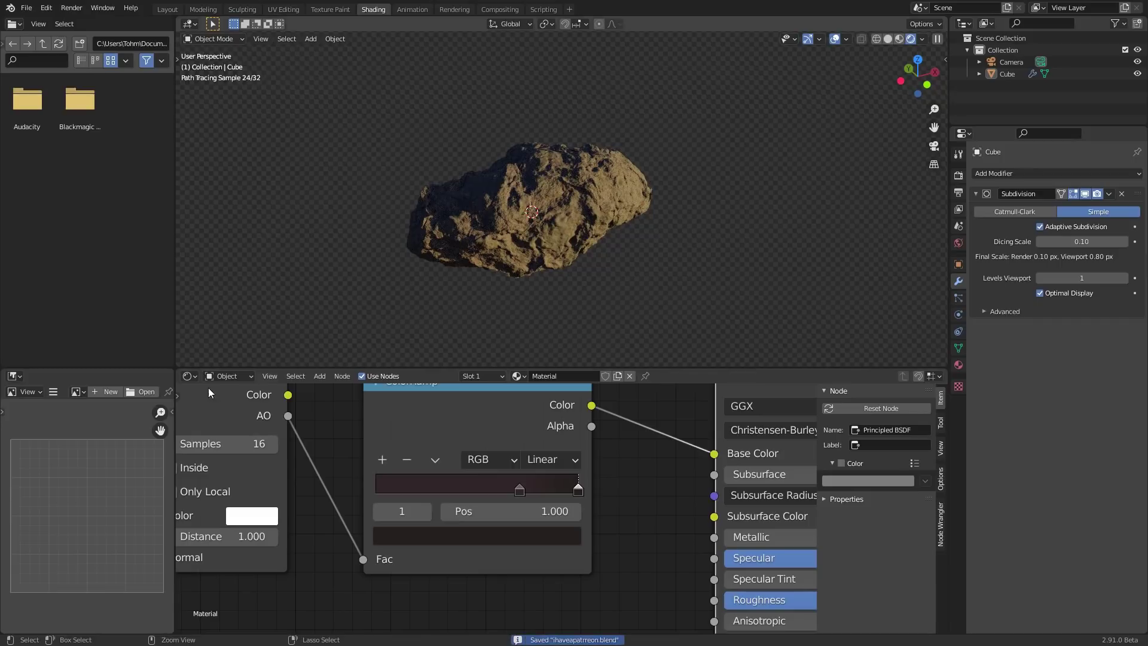
left_click(225, 376)
left_click(230, 406)
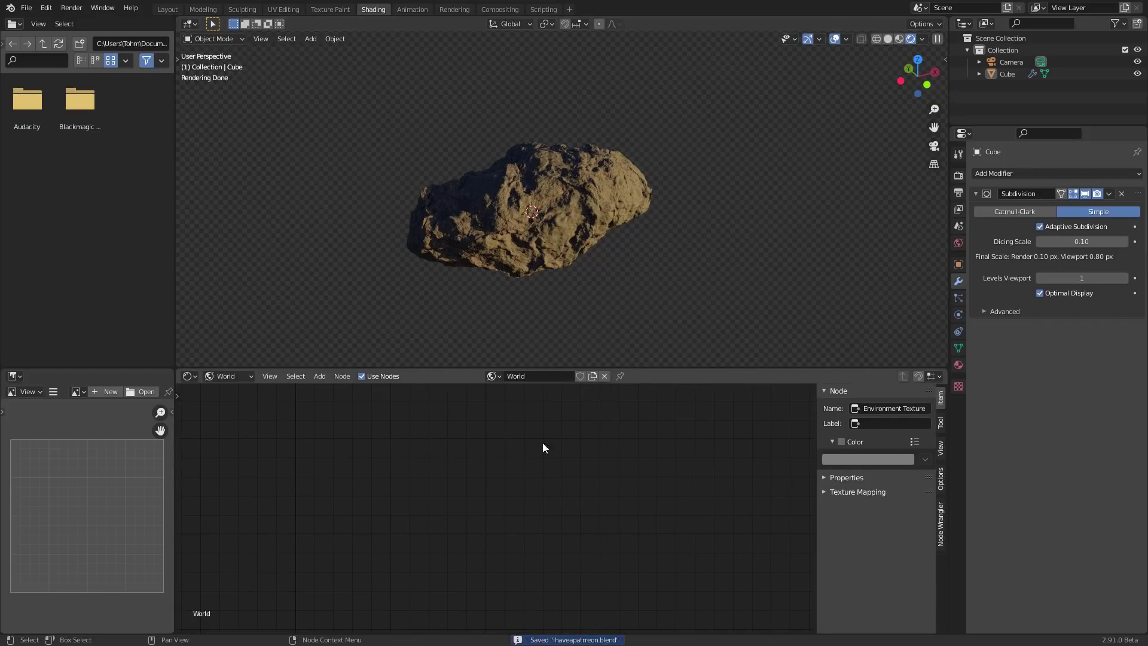
left_click(562, 215)
key("Home")
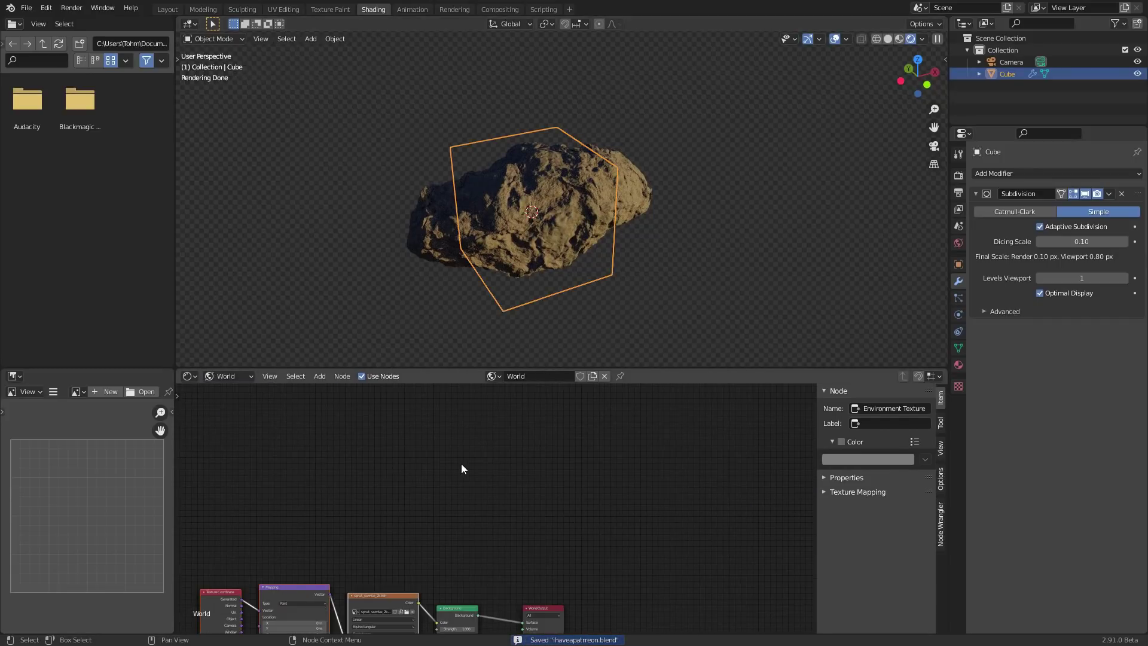
scroll(463, 469, "up", 5)
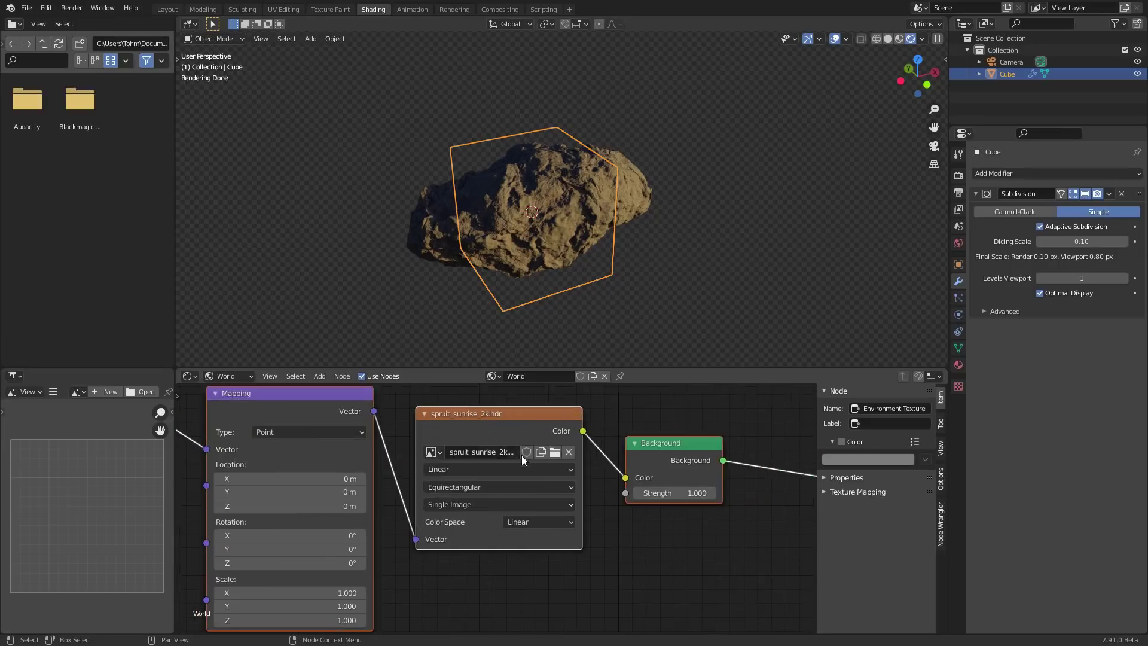
Try ballroom_2k.hdr, cloud_layers_2k.hdr and noon_grass_2k.hdr in turn as the environment lighting, and reload spruit_sunrise_2k.hdr
left_click(559, 456)
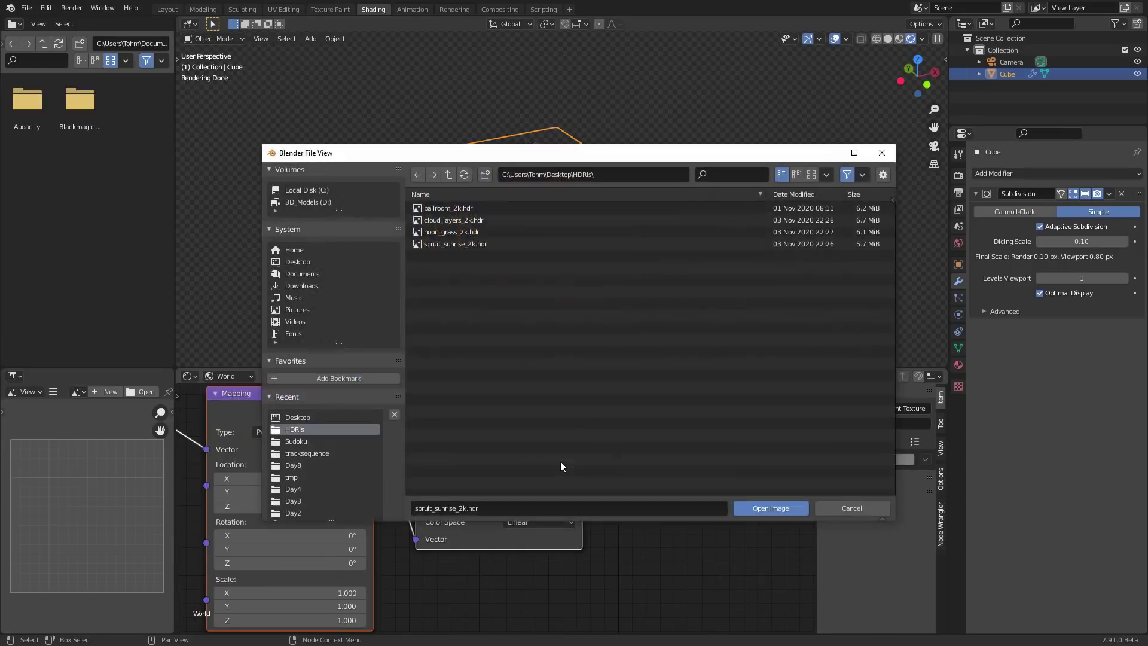
double_click(441, 205)
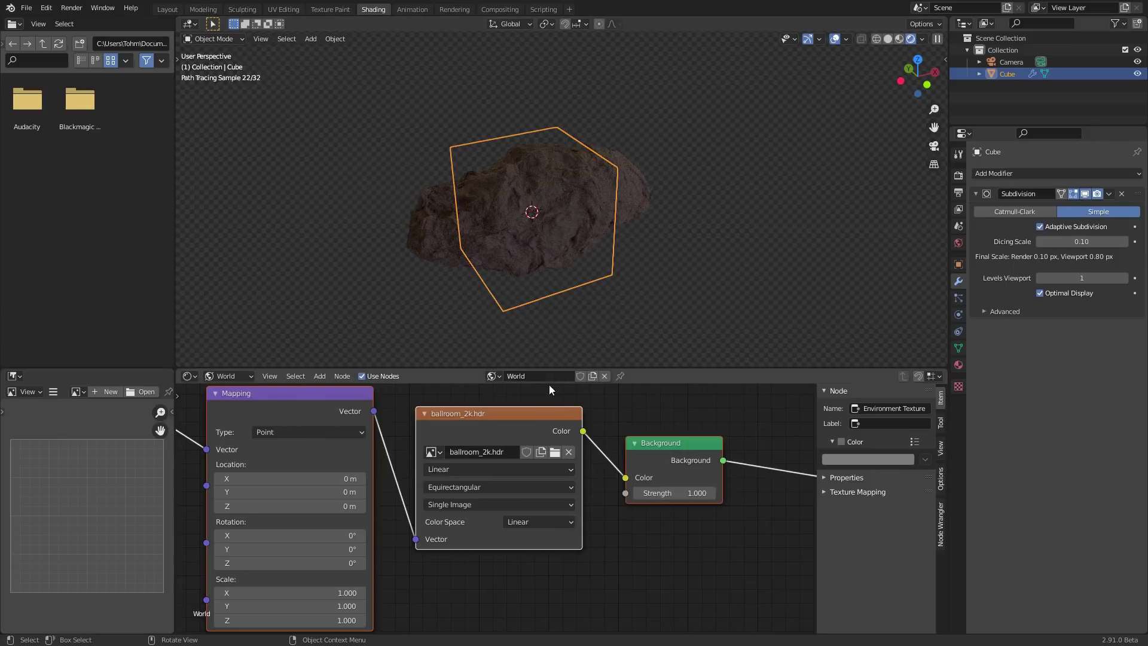
left_click(554, 451)
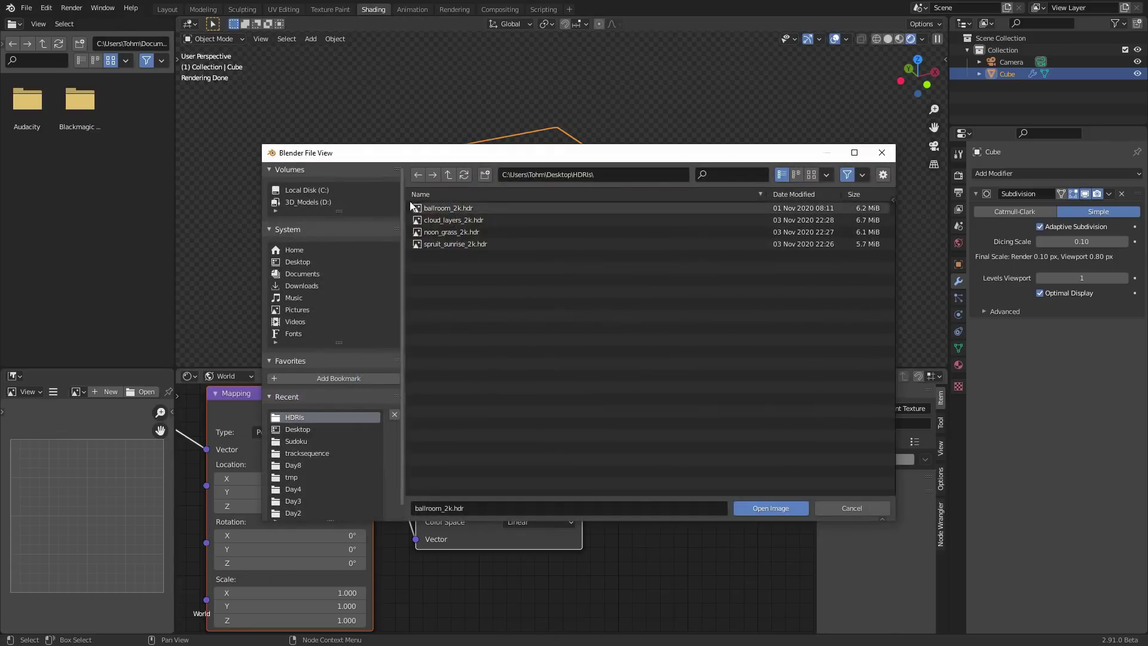
double_click(444, 224)
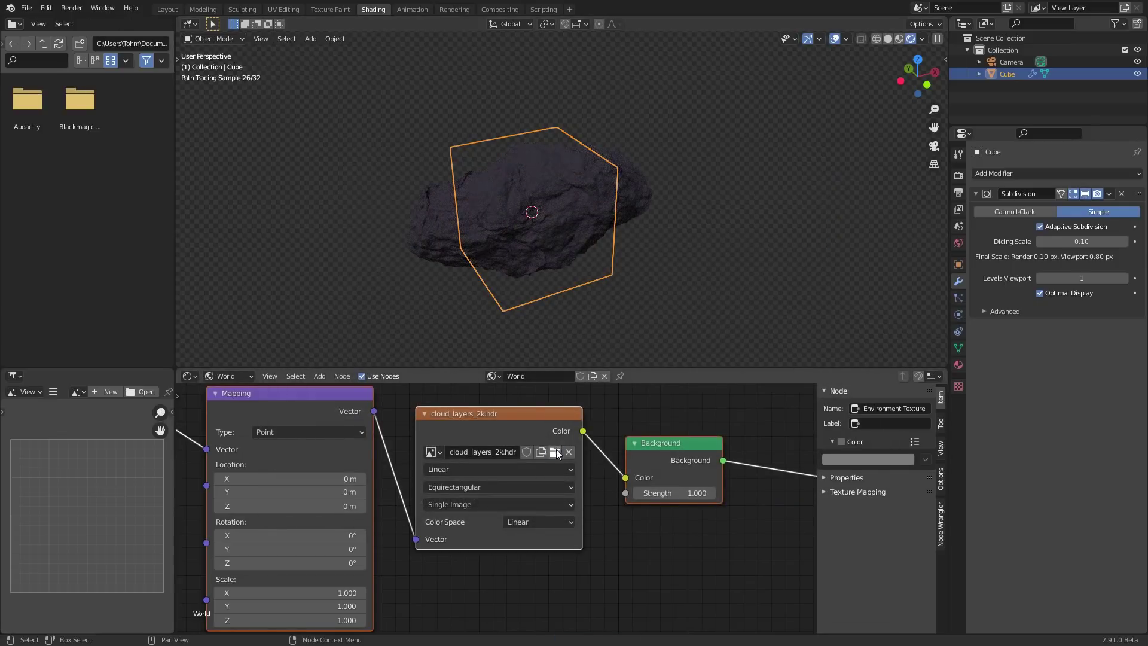
left_click(555, 452)
double_click(453, 233)
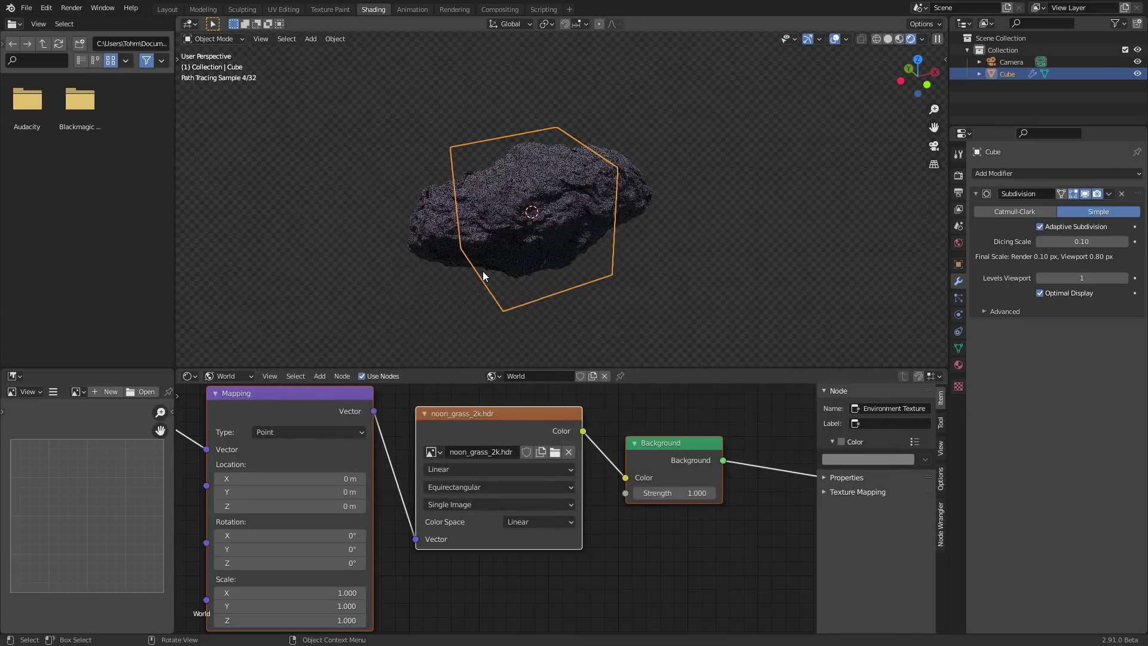
left_click(555, 452)
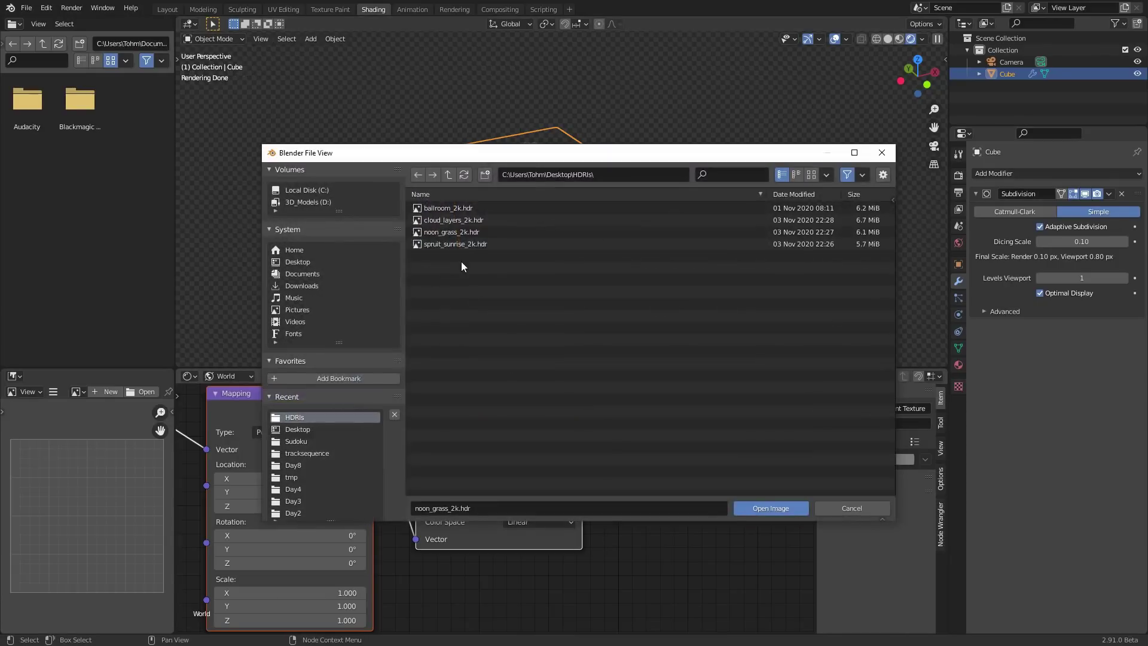
double_click(454, 248)
scroll(572, 195, "up", 2)
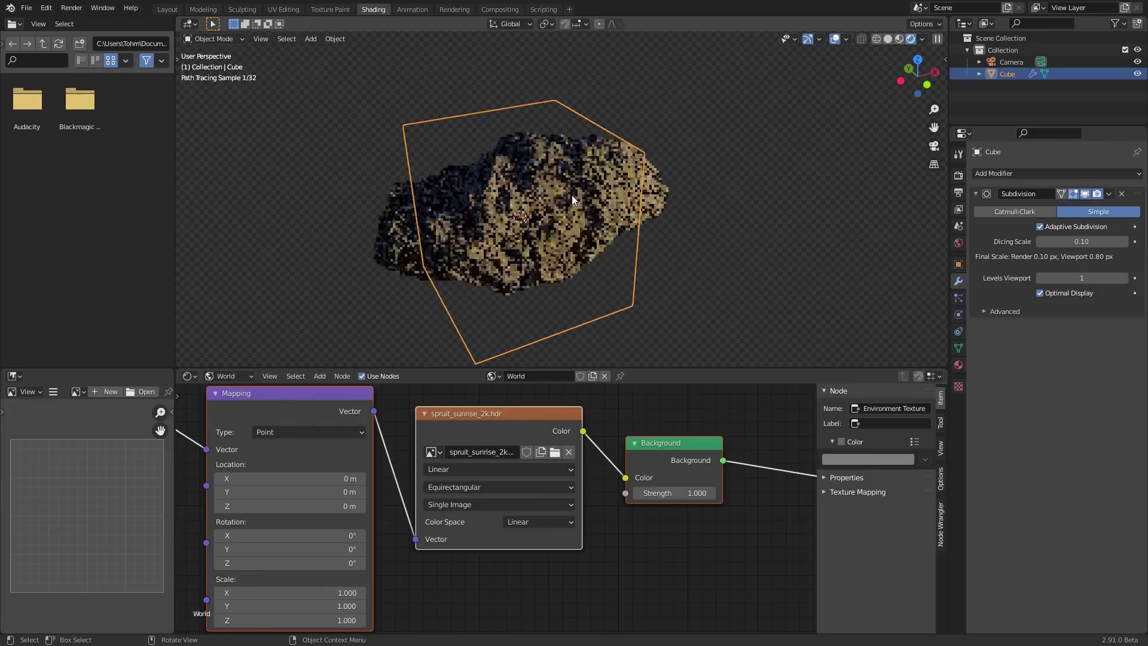
Move the World shader's Background and World Output nodes away from the environment texture to open a gap between them
left_click(222, 377)
left_click(227, 390)
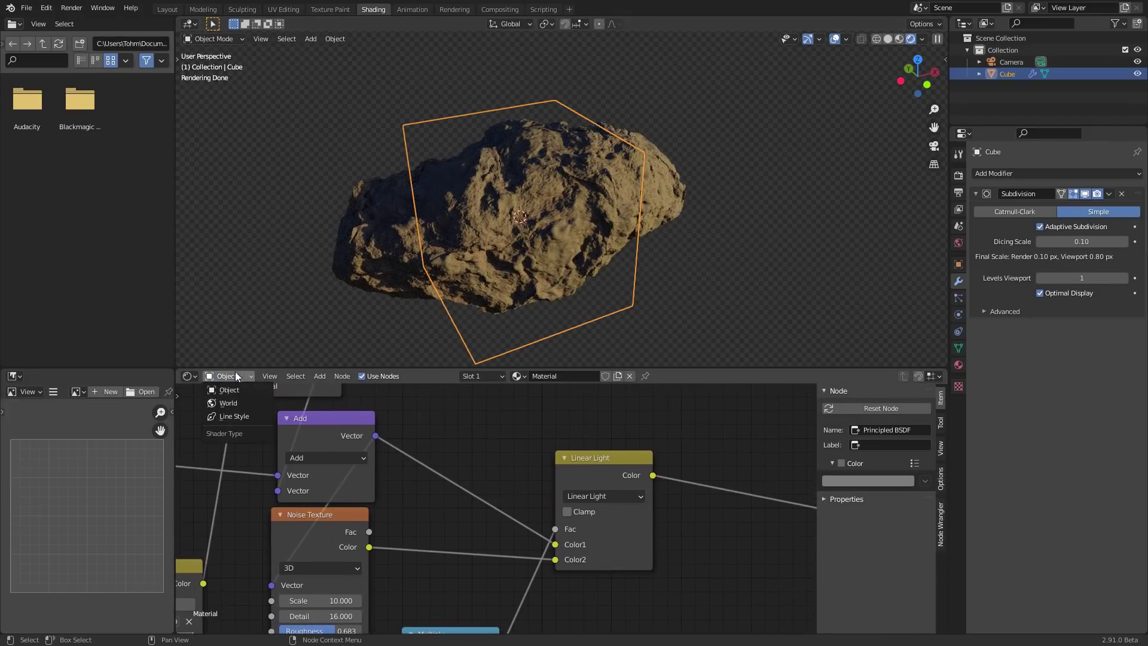
left_click(243, 403)
scroll(526, 464, "down", 5)
middle_click_drag(526, 464, 412, 491)
left_click_drag(617, 557, 427, 448)
key("g")
left_click(578, 461)
key("shift+a")
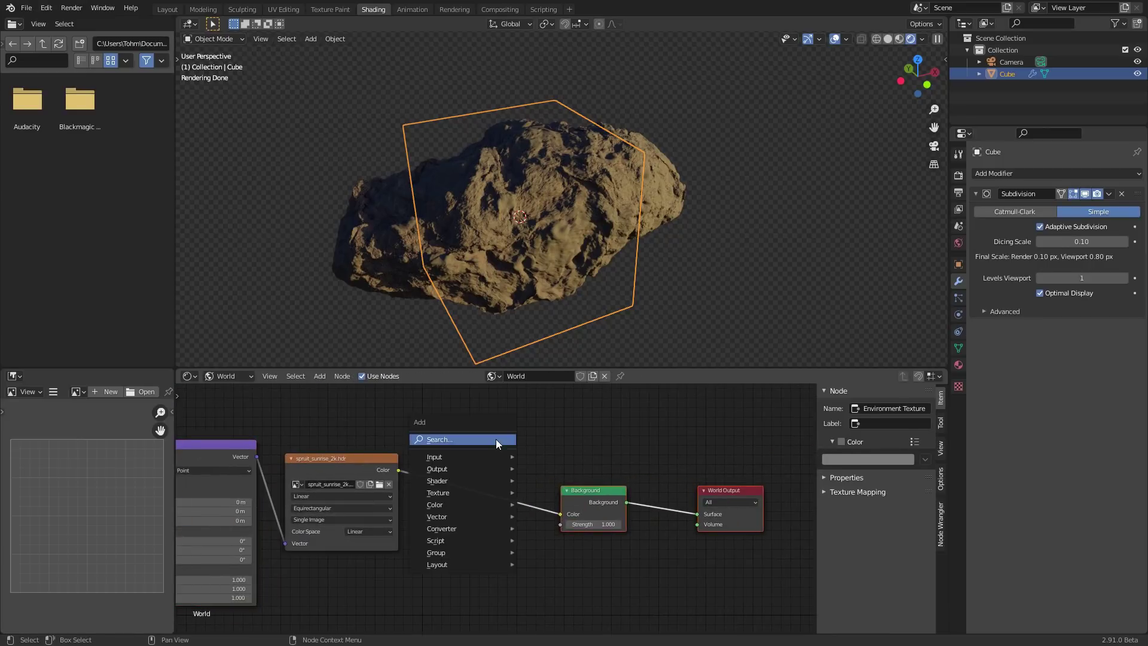
left_click(496, 439)
type("hu")
left_click(534, 471)
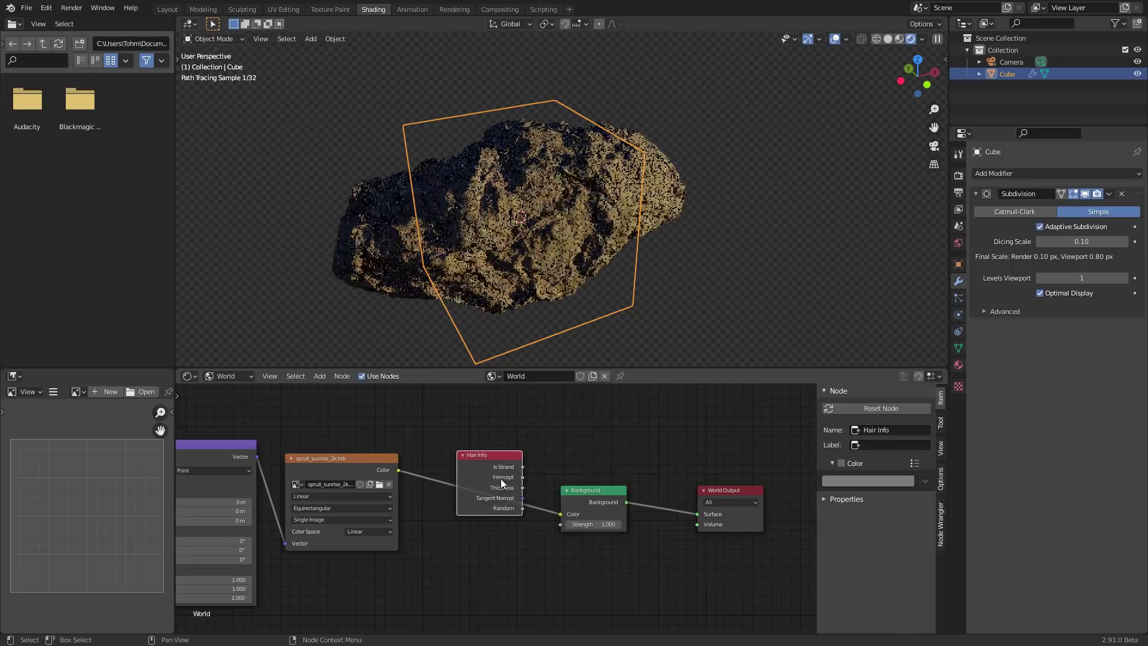
scroll(505, 474, "up", 1)
key("x")
Insert a Hue Saturation Value node between the spruit_sunrise environment texture and the Background node
key("shift+a")
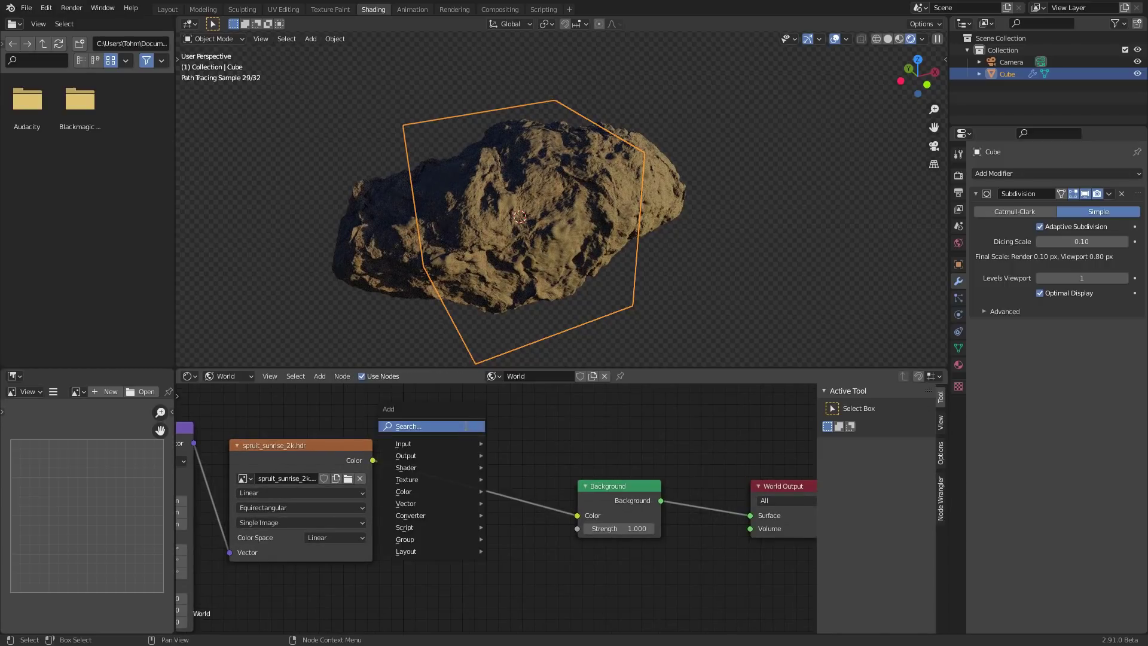
left_click(465, 425)
type("hu")
left_click(502, 449)
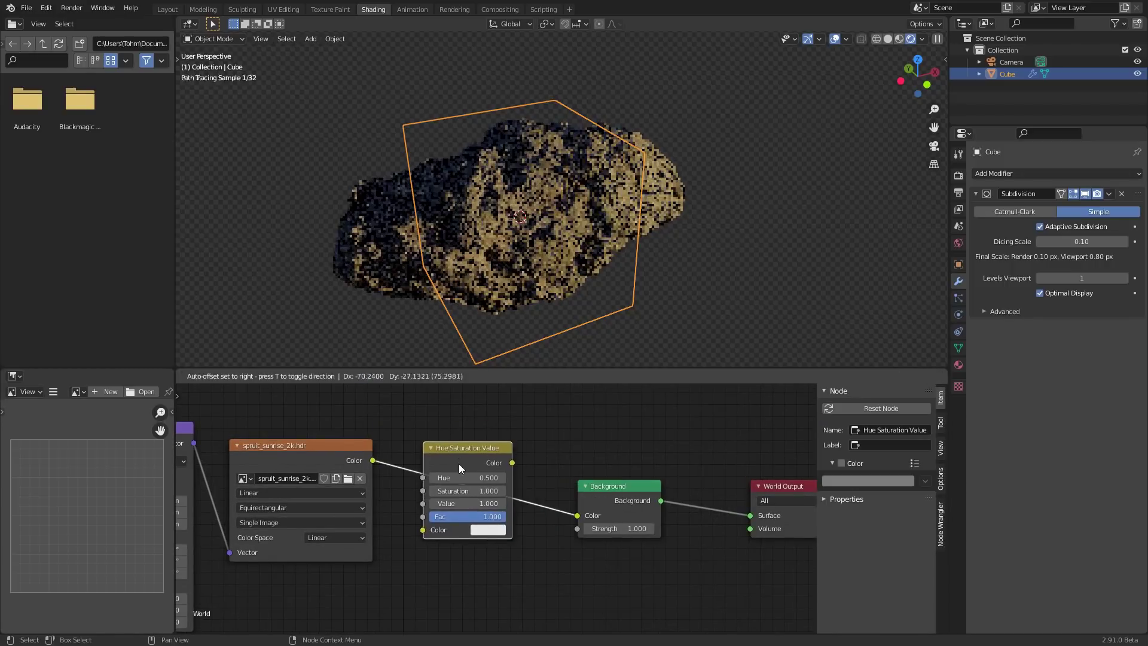
left_click(459, 467)
scroll(470, 475, "up", 2)
Reduce the environment's saturation in the Hue Saturation Value node, trying 0.75 and settling on 0.8
left_click(471, 487)
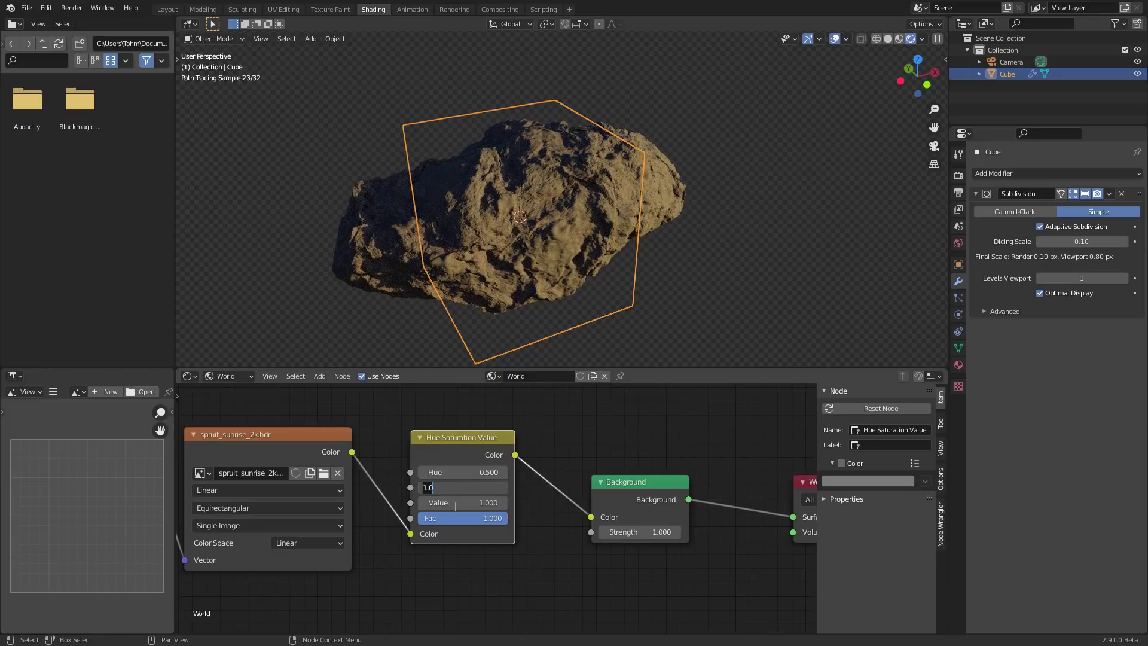
type(".75")
key("Return")
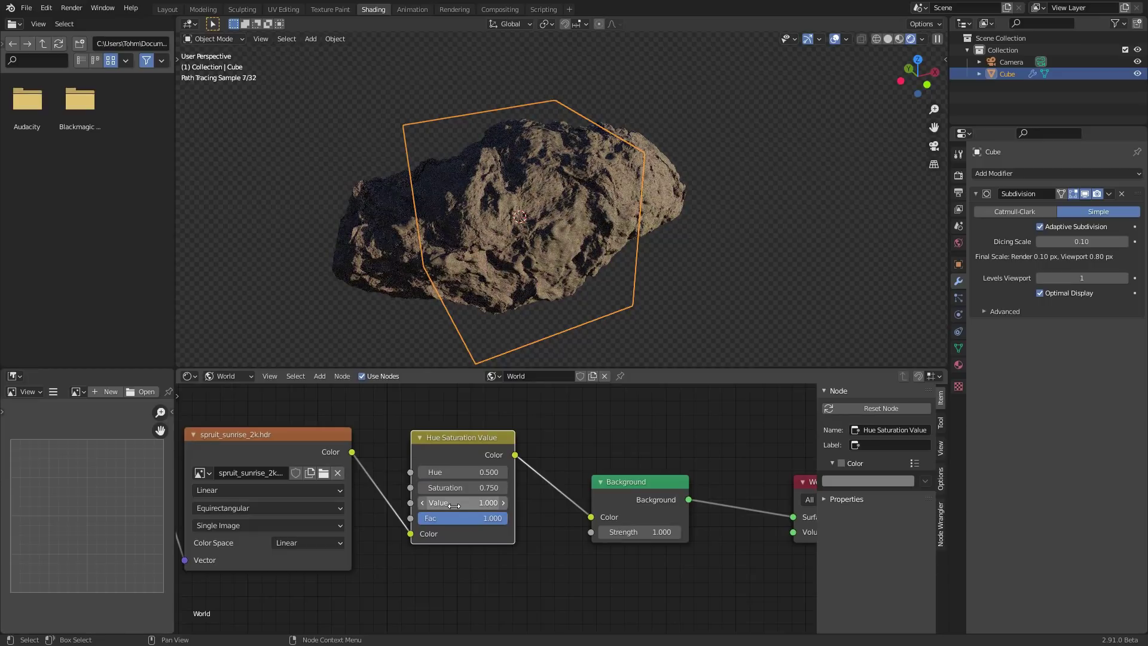
left_click(481, 486)
type(".8")
key("Return")
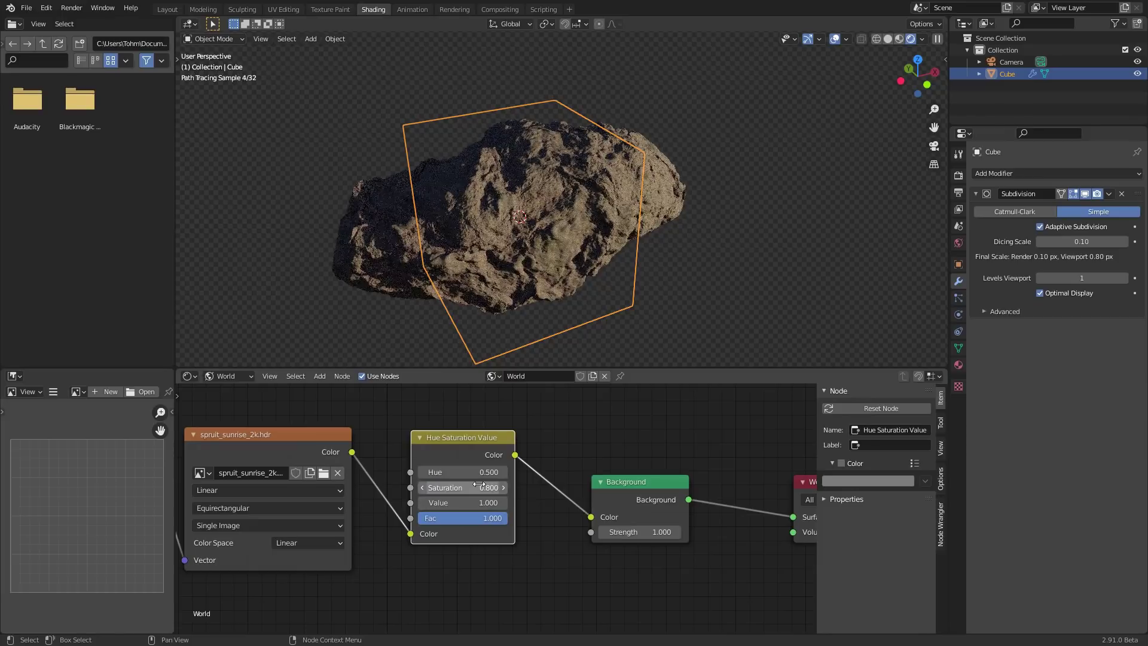
Return to the asteroid's object material and raise the Principled BSDF's Roughness to about 0.923
left_click(230, 377)
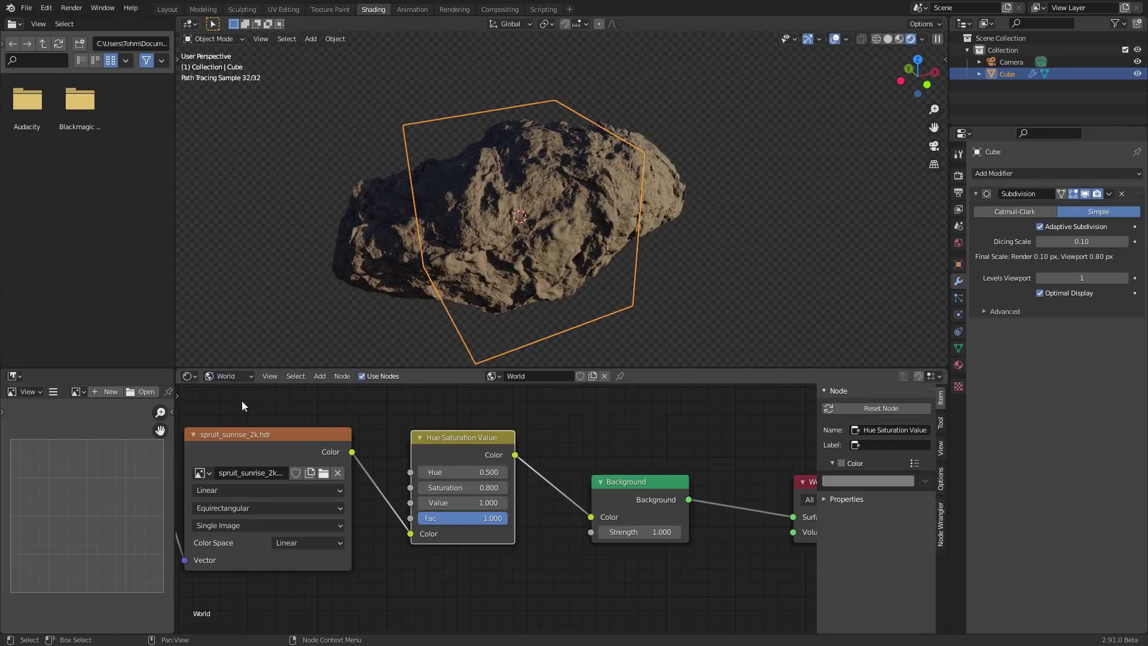
left_click(213, 380)
left_click(212, 392)
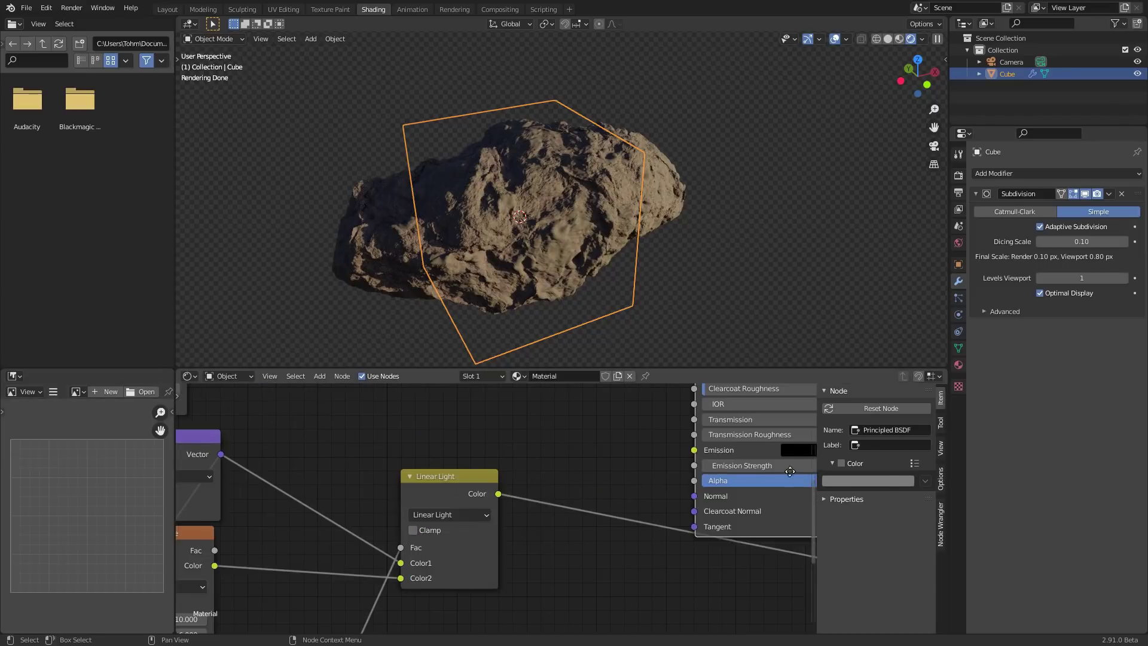
scroll(729, 471, "down", 5)
middle_click_drag(742, 467, 622, 554)
scroll(622, 538, "down", 2)
scroll(598, 497, "up", 4)
middle_click_drag(571, 466, 611, 500)
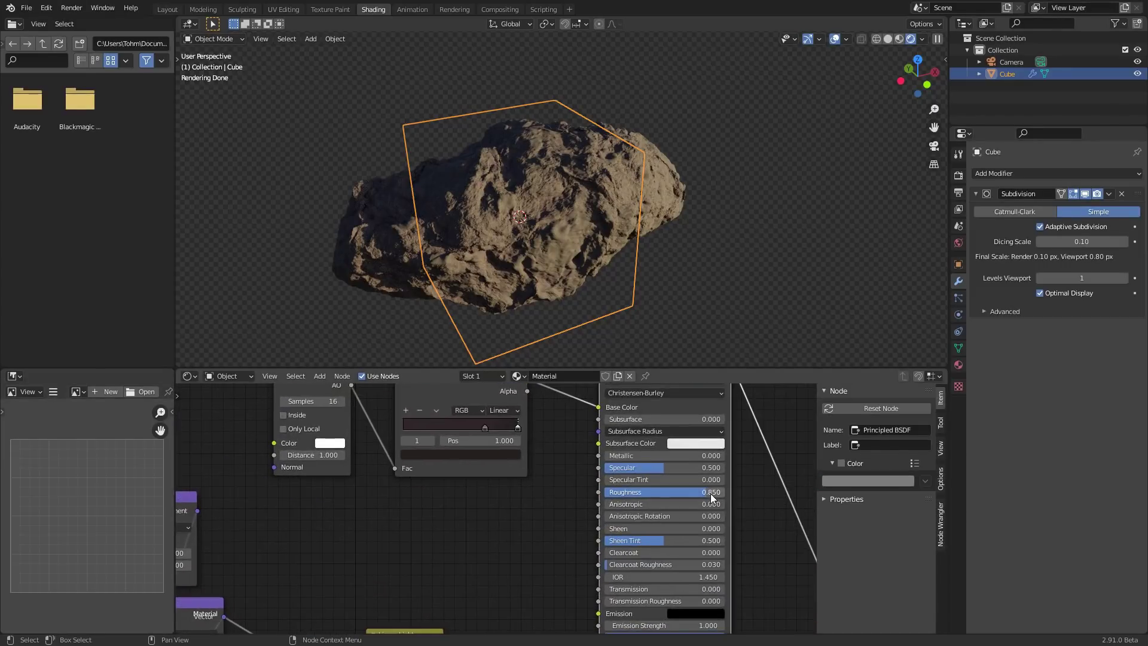
left_click_drag(711, 495, 720, 495)
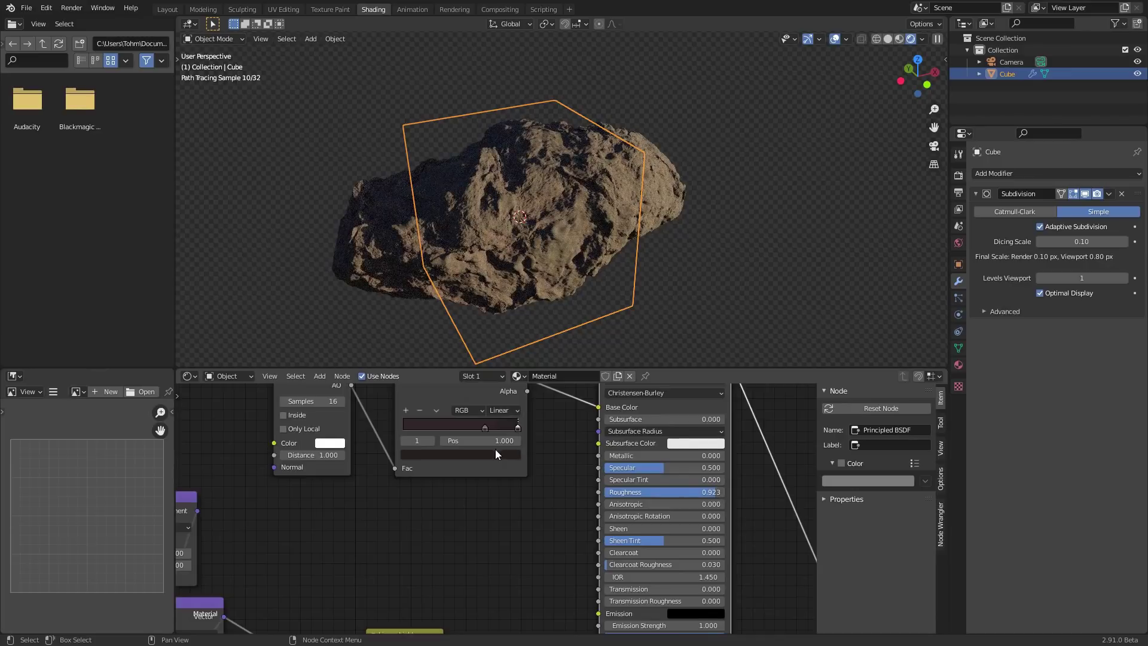
Desaturate the color of the ColorRamp stop at position 0.710 toward a dark neutral grey
middle_click_drag(495, 450, 511, 491)
scroll(513, 460, "up", 7)
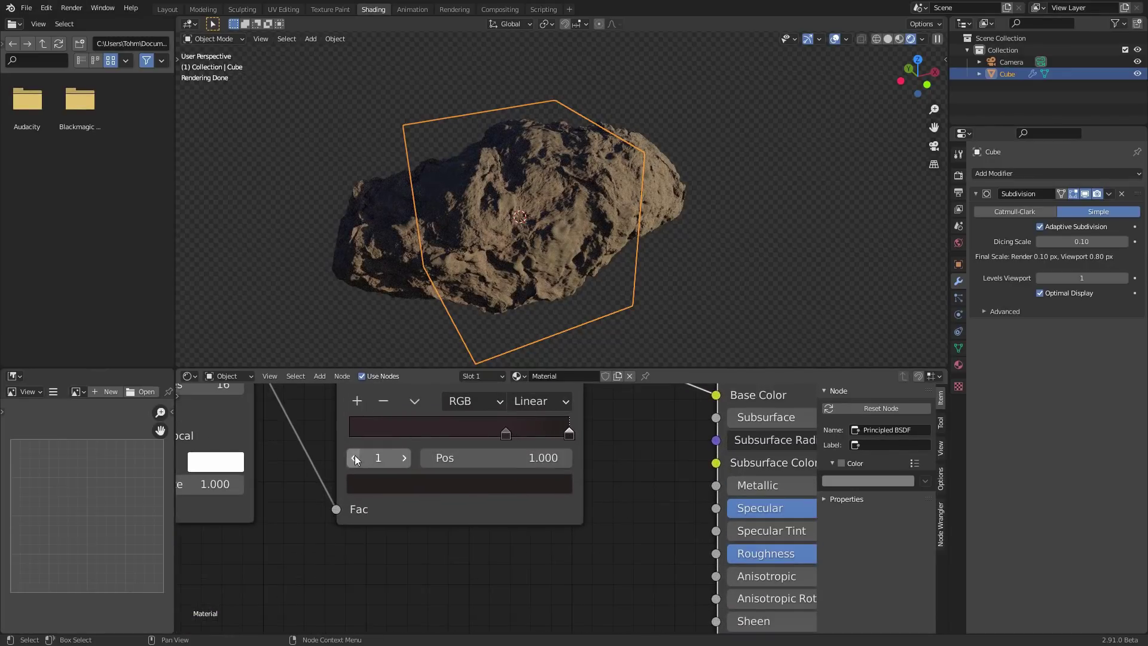
left_click(355, 457)
left_click(378, 479)
left_click_drag(438, 410, 411, 411)
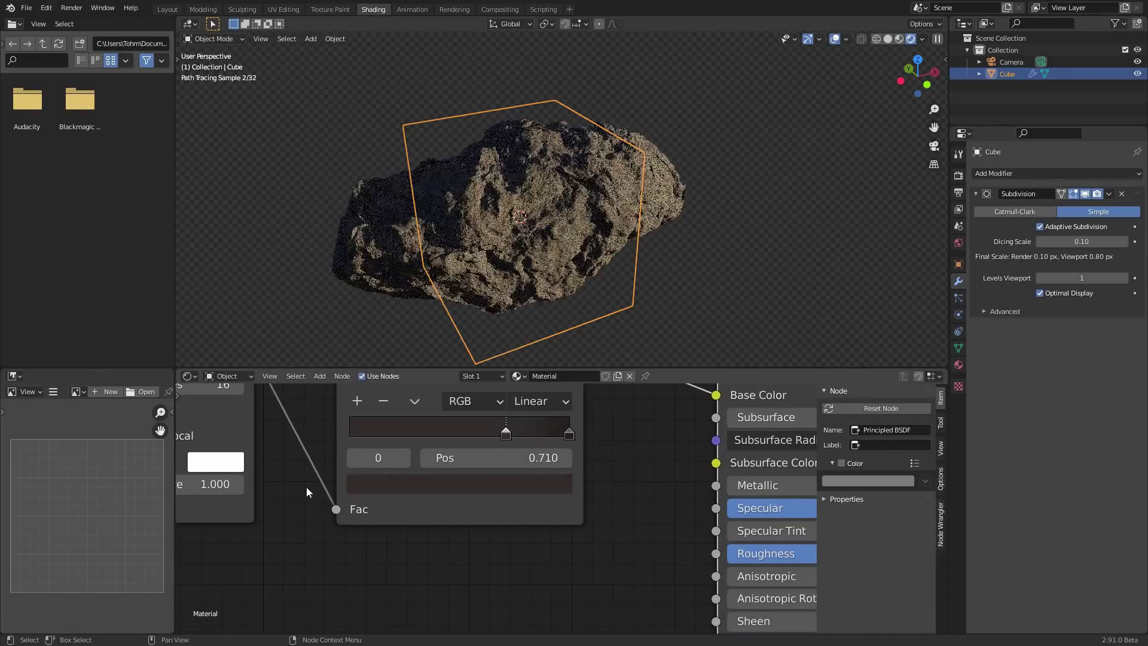
Darken the ColorRamp stop at position 1.000 to black, deselect the asteroid, and save the file
left_click(404, 459)
left_click(417, 480)
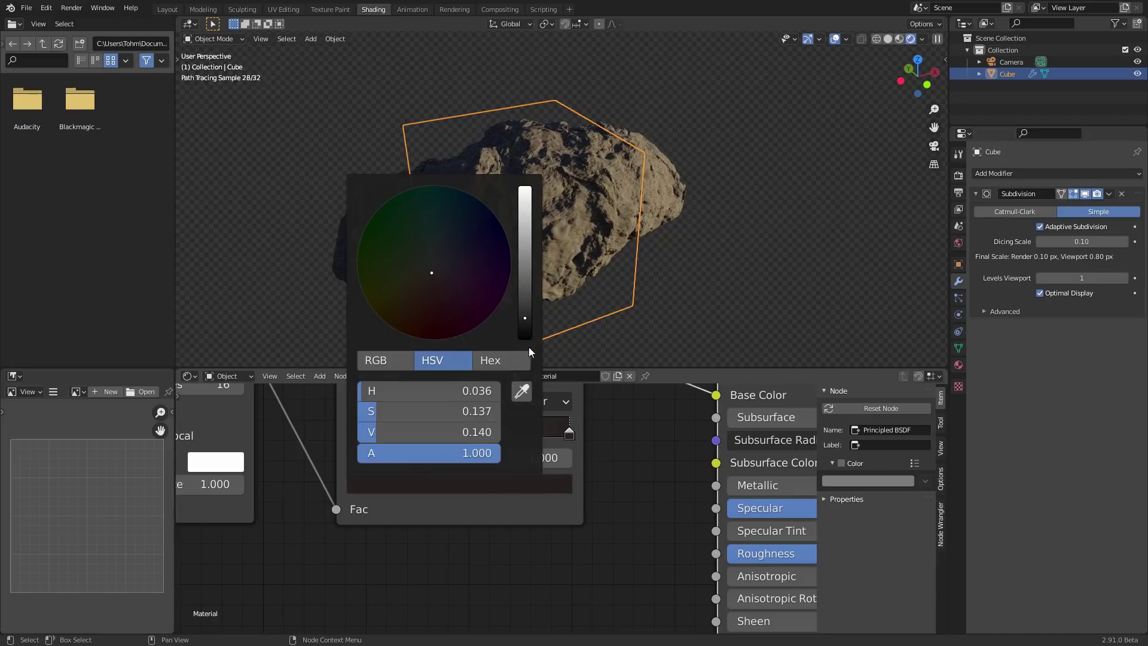
left_click_drag(527, 328, 525, 339)
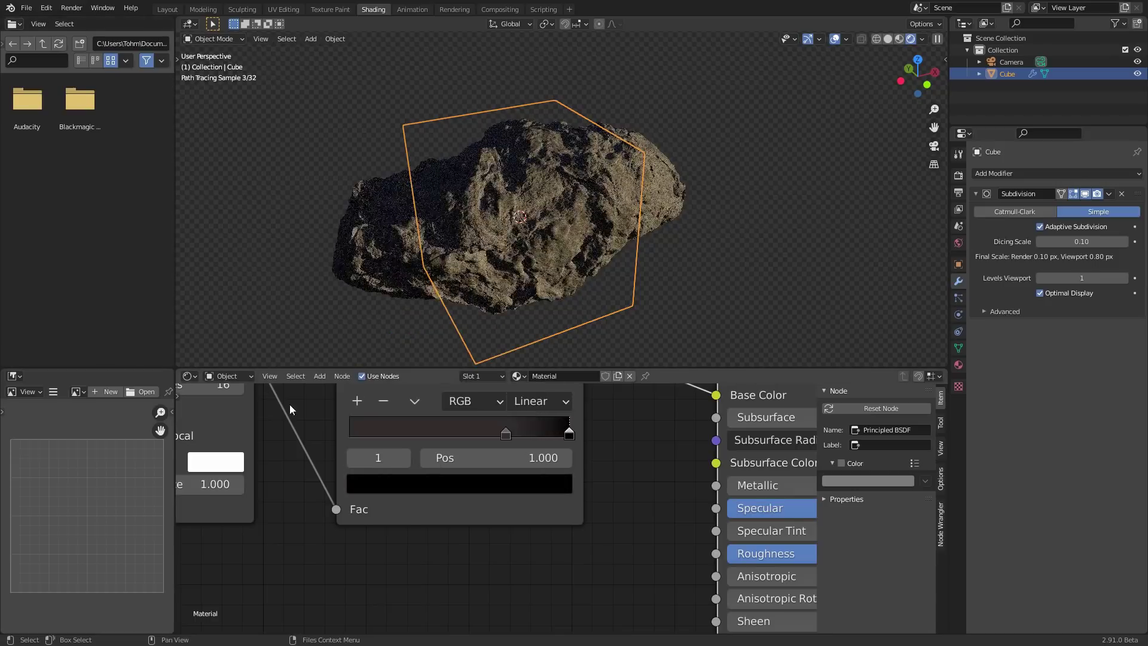
left_click(737, 268)
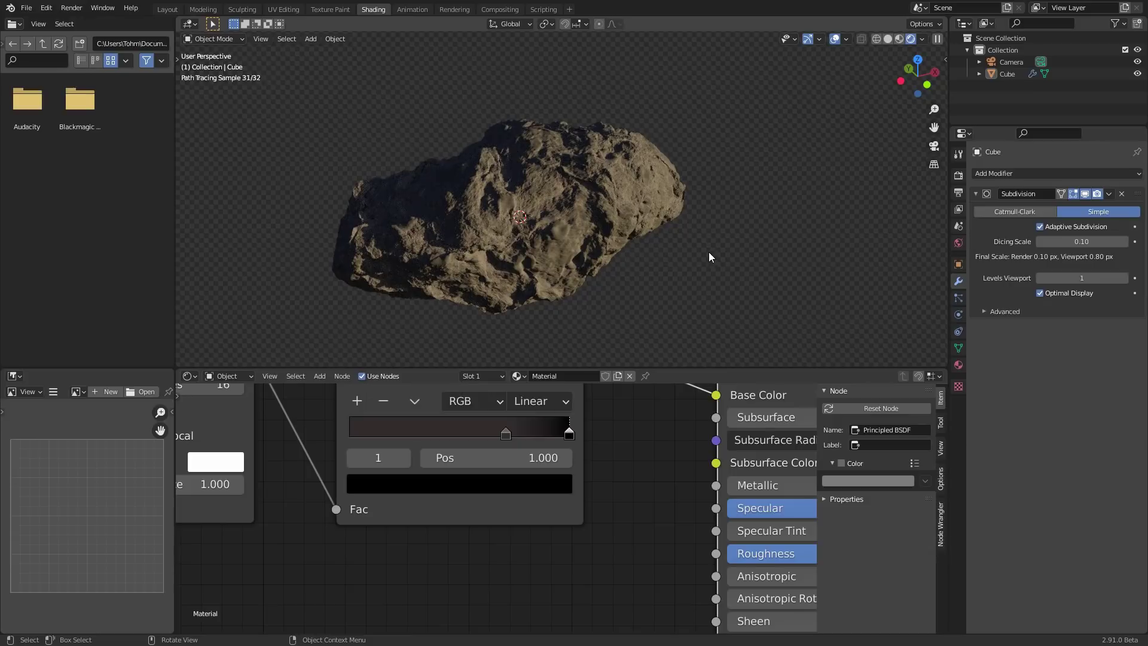
key("ctrl+s")
Examine the asteroid's surface up close and from farther away, and look over the displacement nodes of its material
scroll(570, 197, "up", 4)
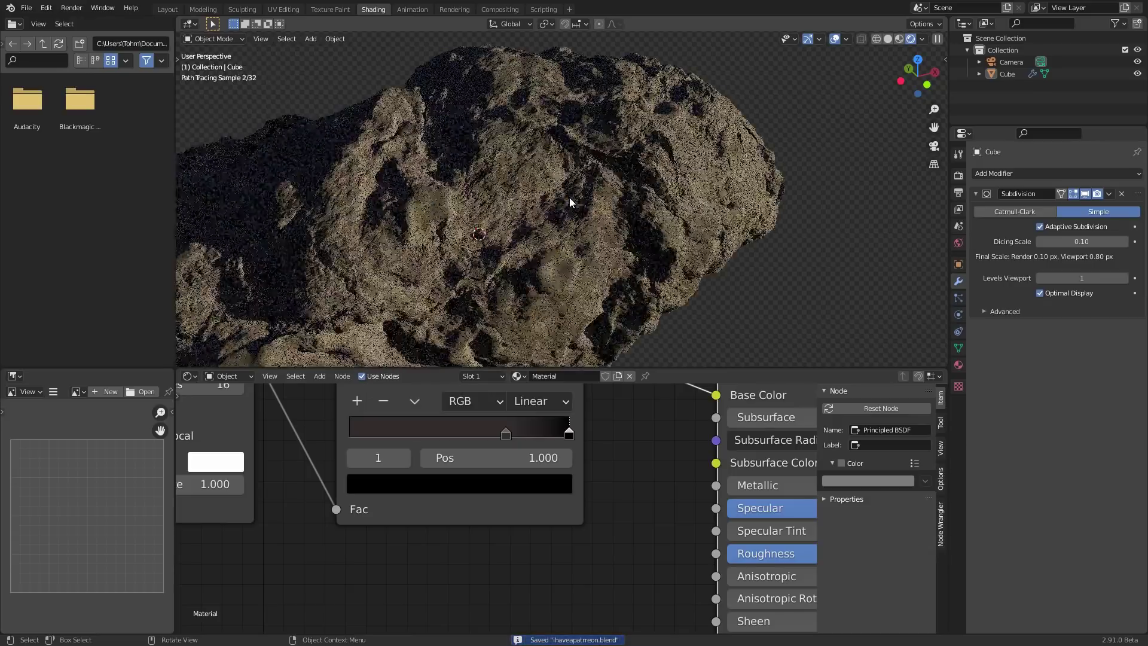
scroll(579, 219, "up", 1)
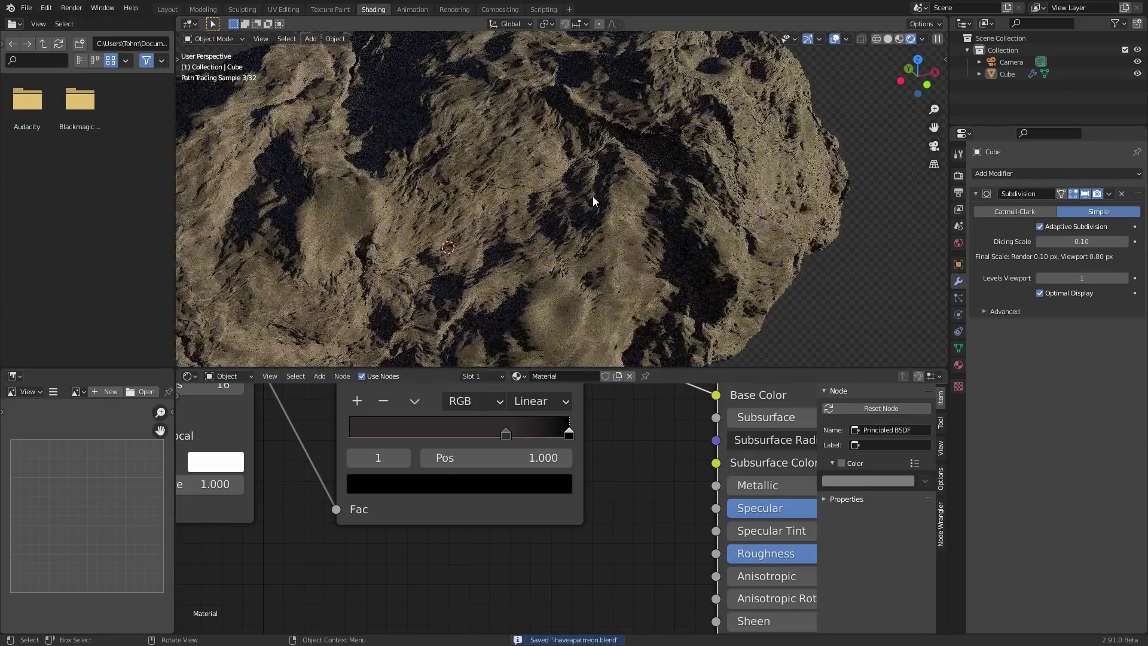
scroll(592, 196, "down", 3)
scroll(362, 483, "down", 7)
scroll(363, 484, "down", 7)
middle_click_drag(373, 517, 506, 589)
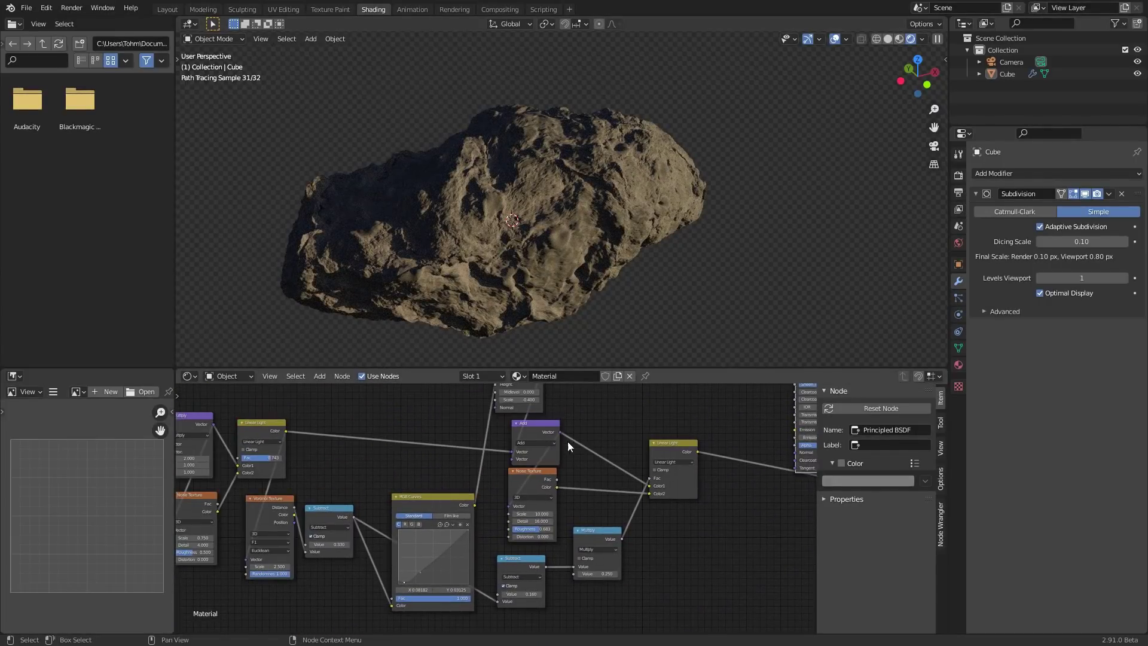
middle_click_drag(477, 511, 333, 517)
scroll(608, 232, "up", 3)
Save the file and set the Multiply node's value to 0.4 to strengthen the fine noise displacement
key("ctrl+s")
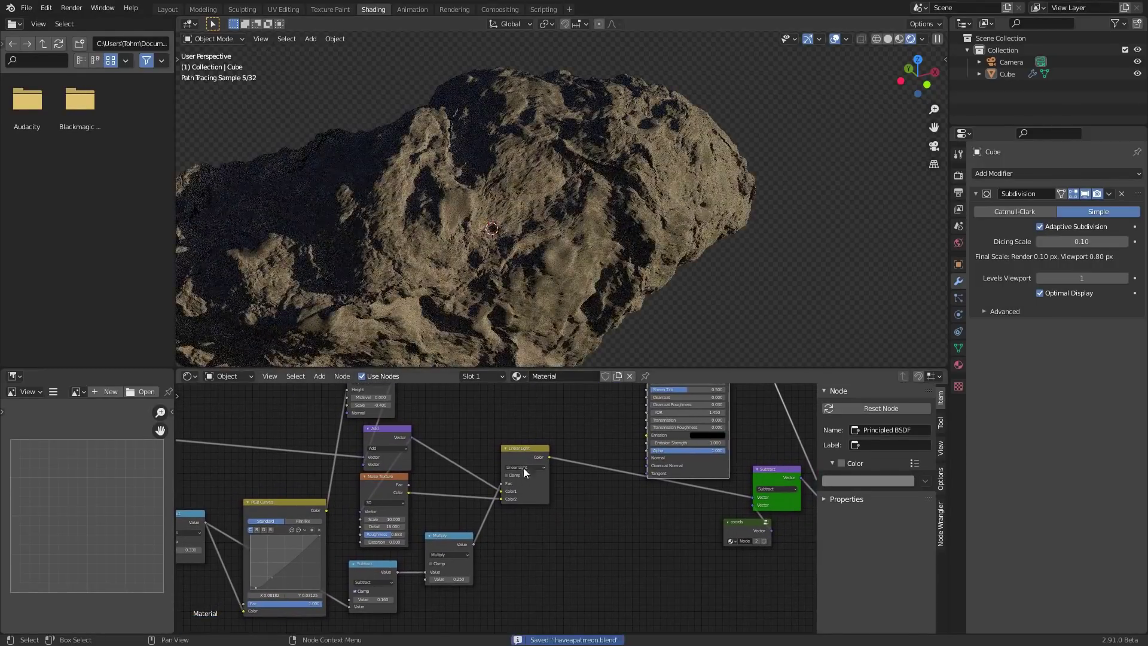
scroll(467, 509, "up", 2)
scroll(467, 508, "up", 4)
middle_click_drag(466, 508, 474, 407)
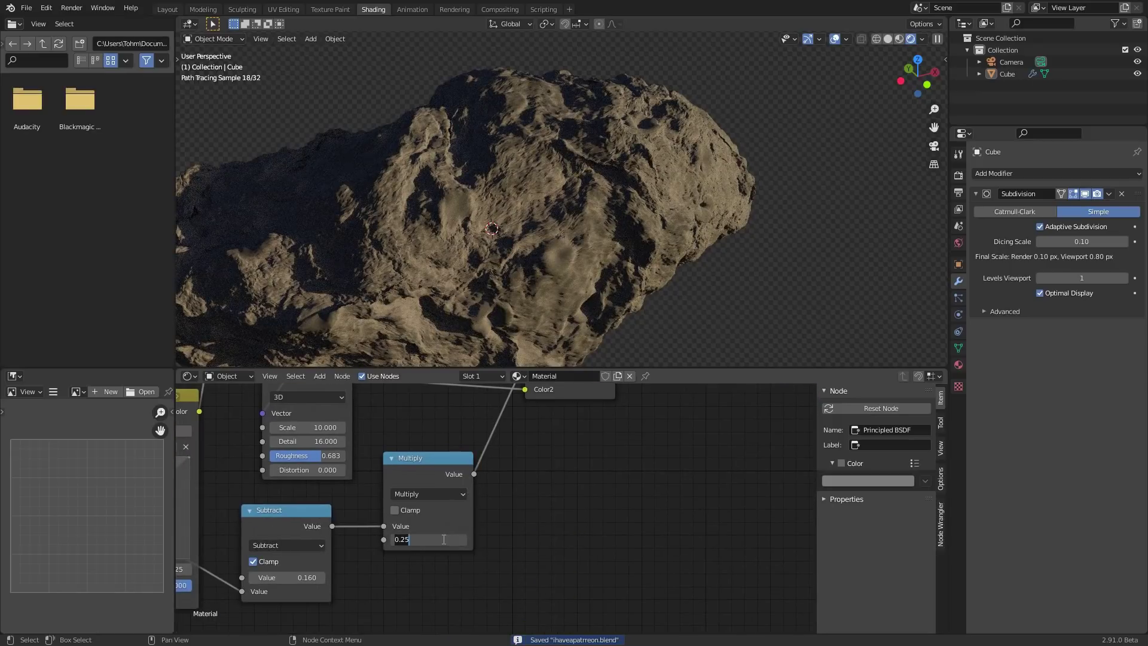
left_click(443, 540)
type(".3")
key("Return")
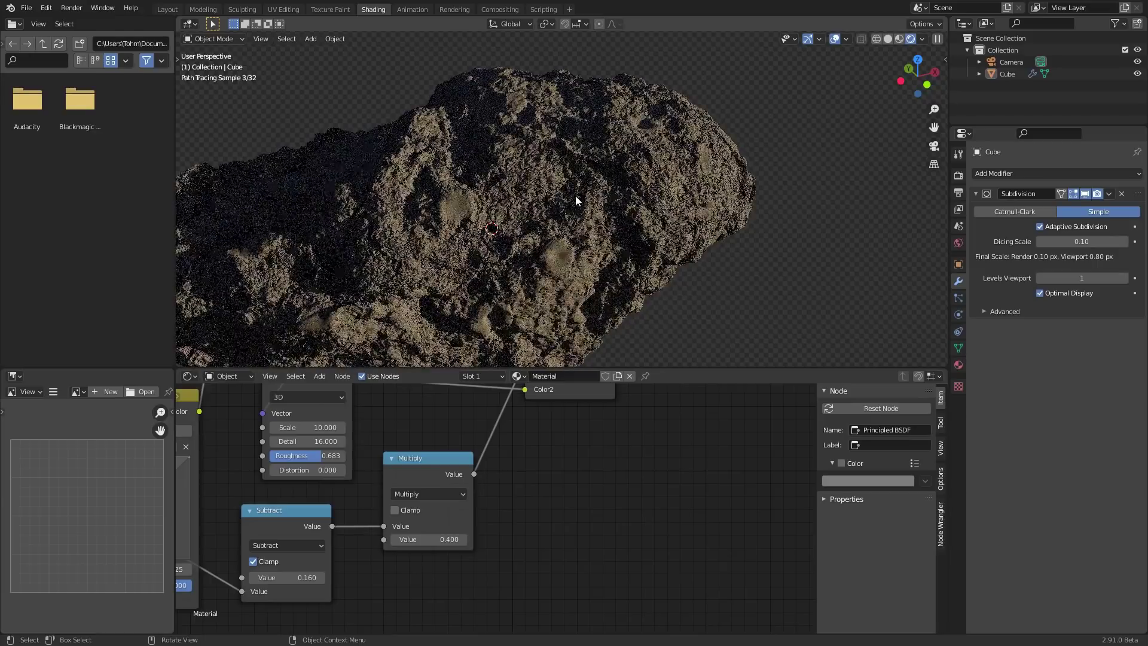
scroll(605, 196, "down", 2)
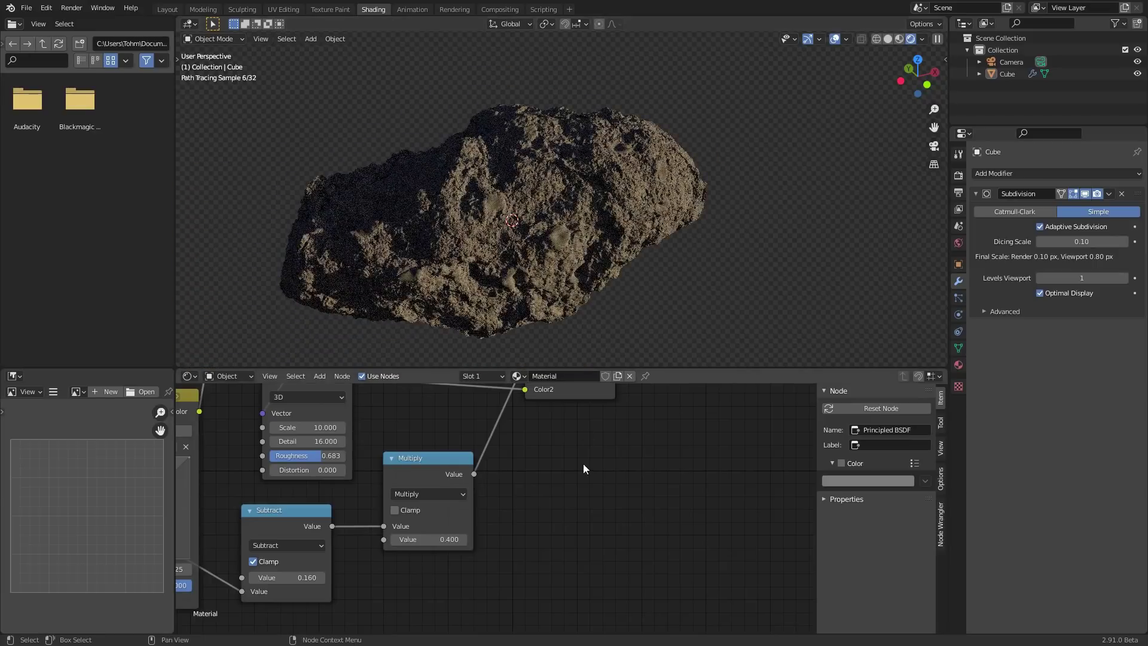
Shift the Principled BSDF node slightly and move the Ambient Occlusion and ColorRamp nodes up to clear space beneath them
middle_click_drag(619, 429, 508, 595)
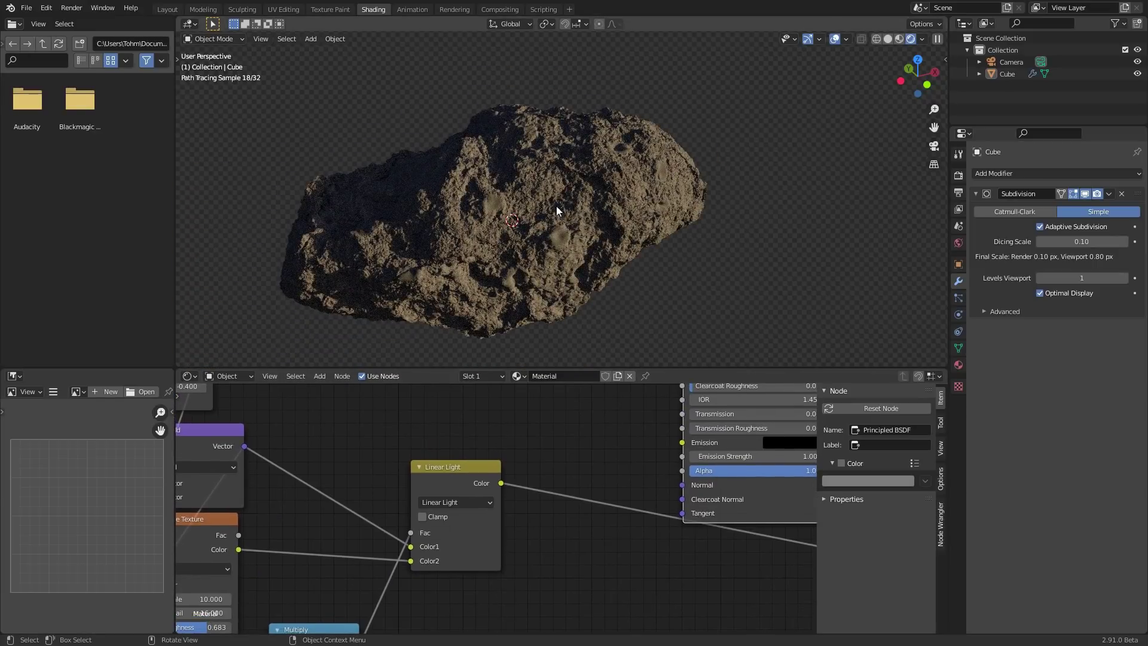
scroll(527, 443, "down", 3)
middle_click_drag(554, 427, 502, 554)
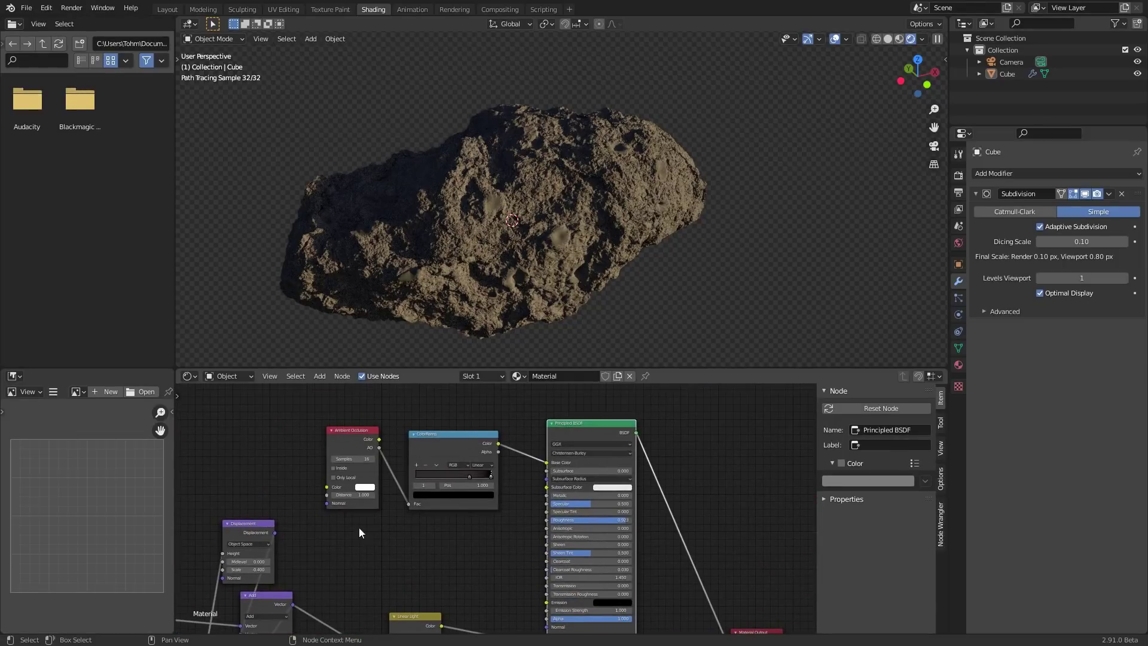
left_click_drag(360, 532, 457, 431)
left_click_drag(579, 433, 554, 402)
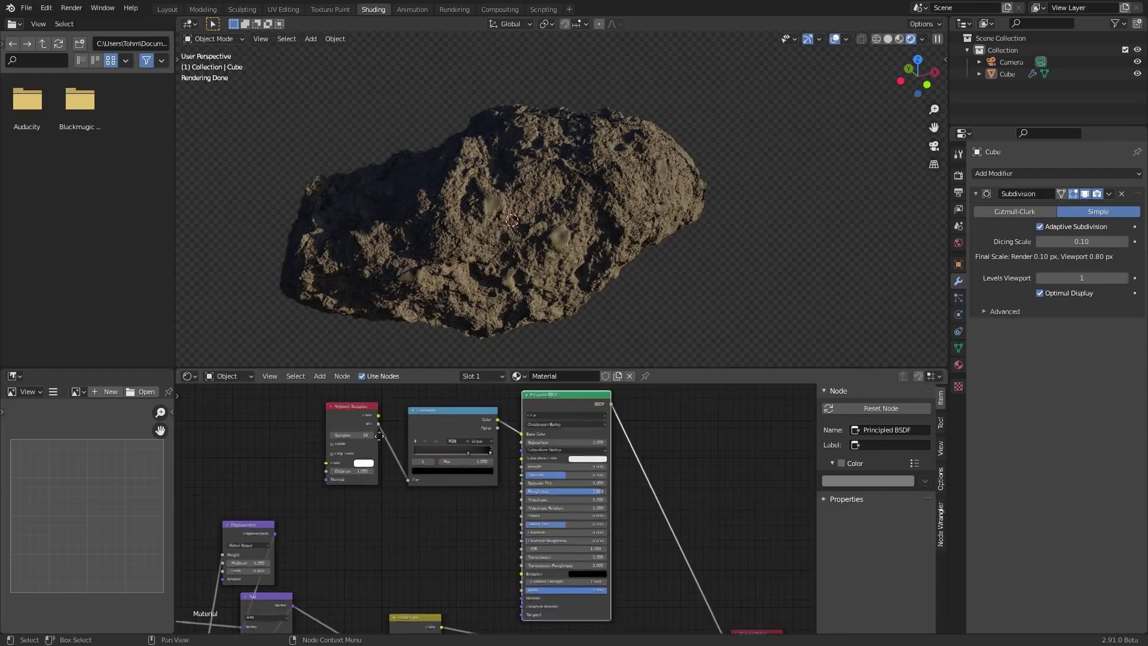
middle_click_drag(478, 430, 511, 485)
left_click_drag(280, 512, 470, 465)
left_click_drag(476, 462, 462, 431)
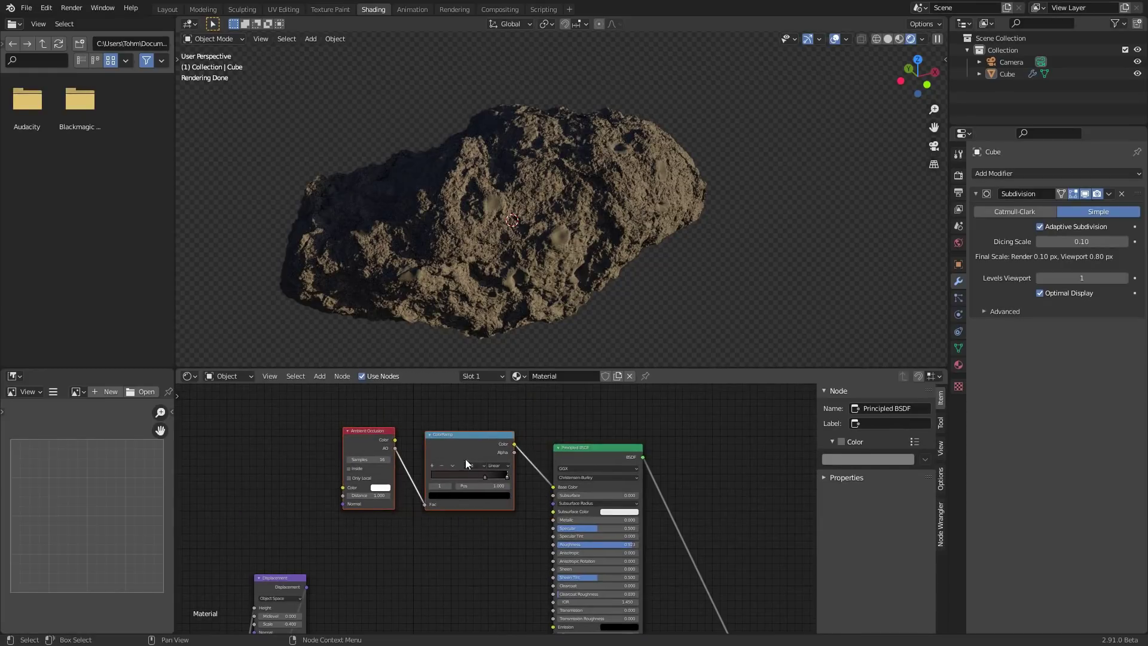
Add a Noise Texture node in the free space below the ColorRamp and set its scale to 200
scroll(473, 526, "up", 5)
middle_click_drag(449, 535, 483, 434)
key("shift+a")
left_click(410, 440)
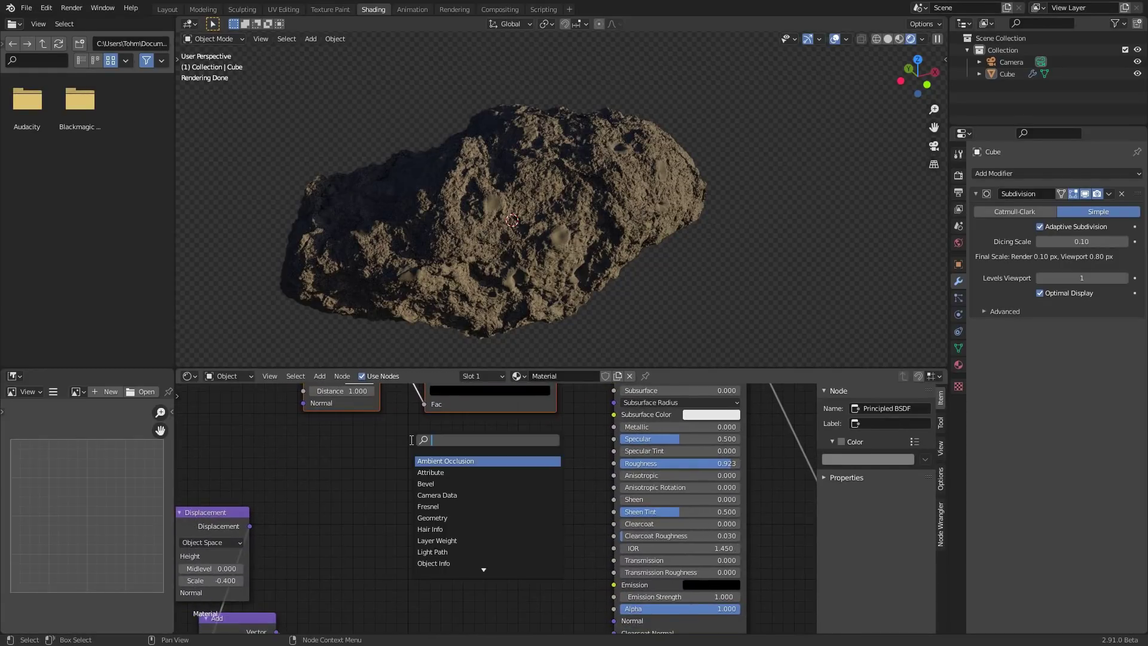
type("noi")
key("Return")
left_click(385, 503)
scroll(411, 513, "up", 5)
middle_click_drag(412, 513, 428, 455)
double_click(390, 517)
type("200")
key("Return")
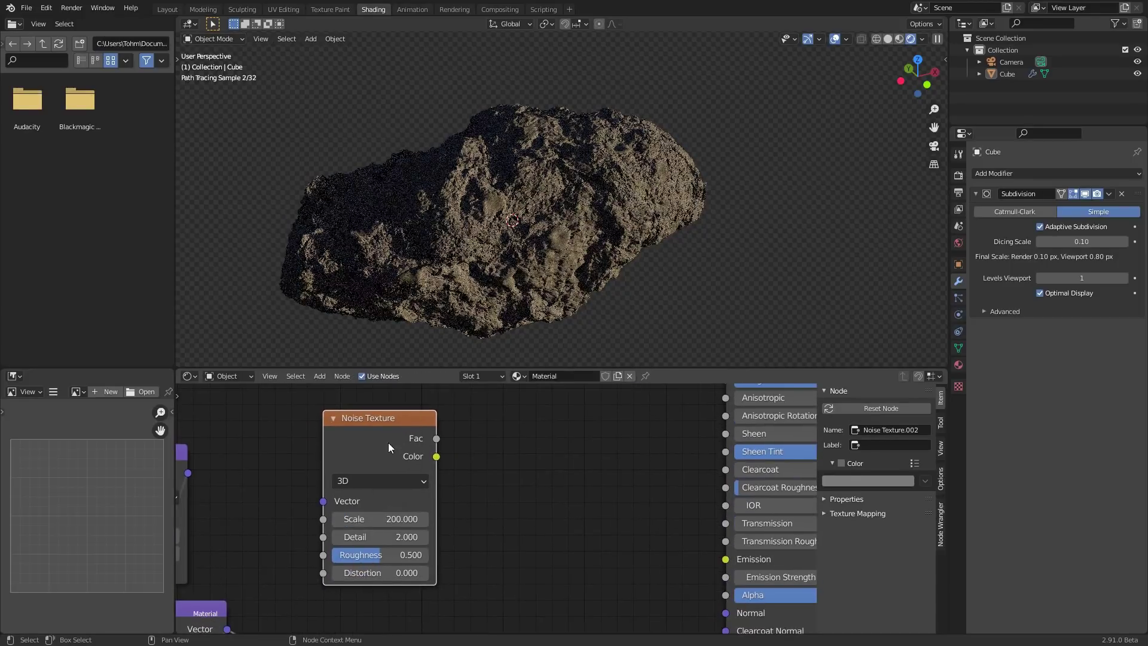
Preview the new Noise Texture's color output directly on the asteroid and examine the fine pattern up close
left_click(387, 425, "ctrl+shift")
left_click(387, 425, "ctrl+shift")
scroll(394, 434, "down", 8)
scroll(412, 450, "down", 5)
middle_click_drag(462, 526, 507, 459)
right_click_drag(507, 473, 456, 426, "alt")
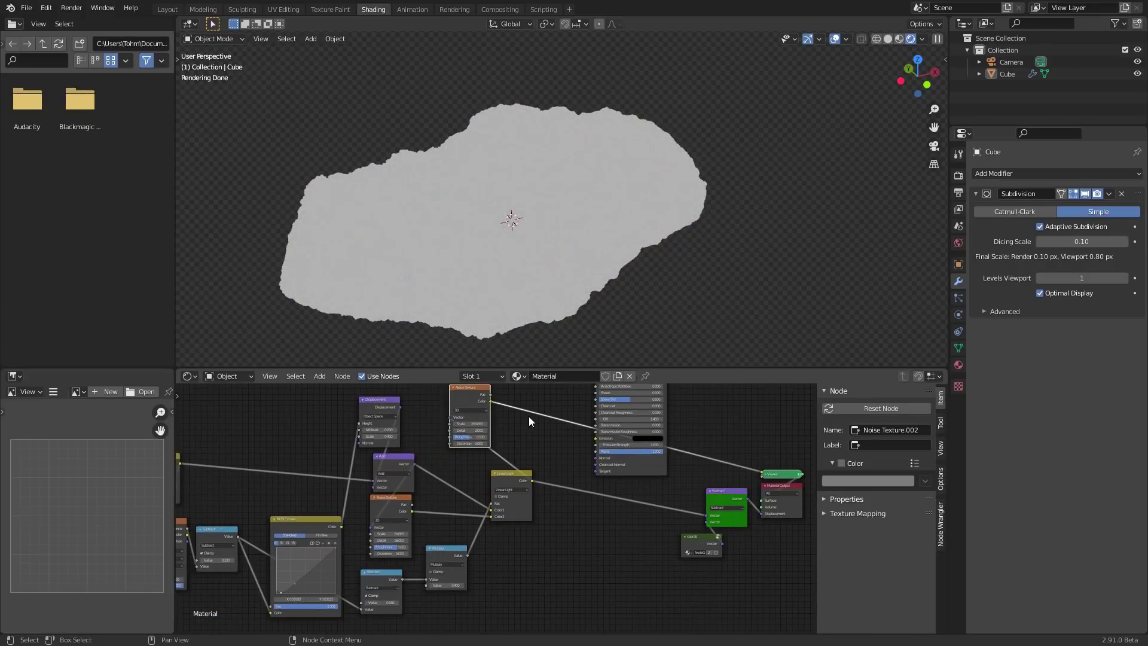
scroll(536, 261, "up", 8)
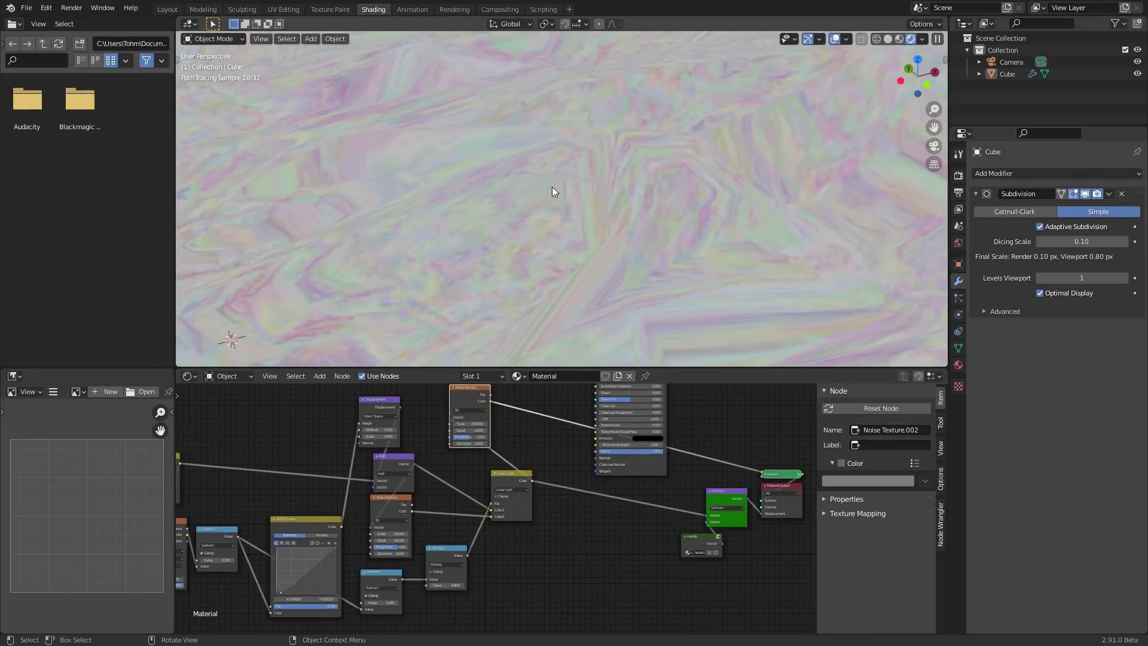
scroll(553, 200, "down", 6)
scroll(497, 492, "up", 4)
middle_click_drag(479, 397, 447, 542)
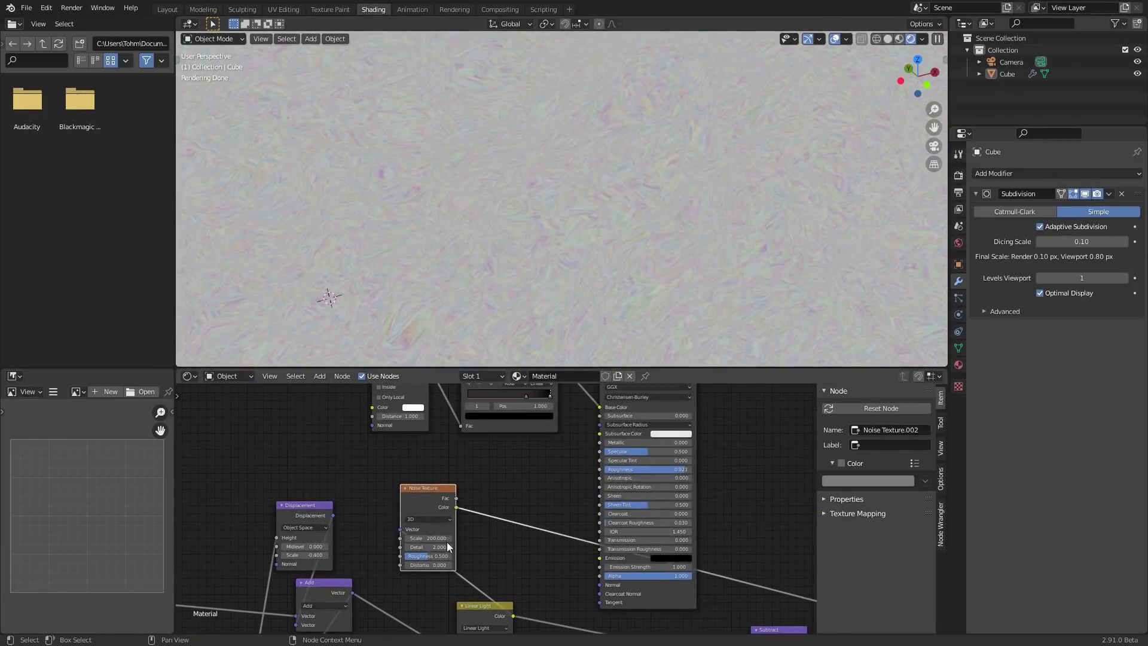
Preview the new Noise Texture's Fac output, insert a Bump node with Fac feeding its Height, and save the file
left_click(433, 492, "ctrl+shift")
left_click_drag(433, 491, 373, 493)
key("shift+a")
left_click(434, 463)
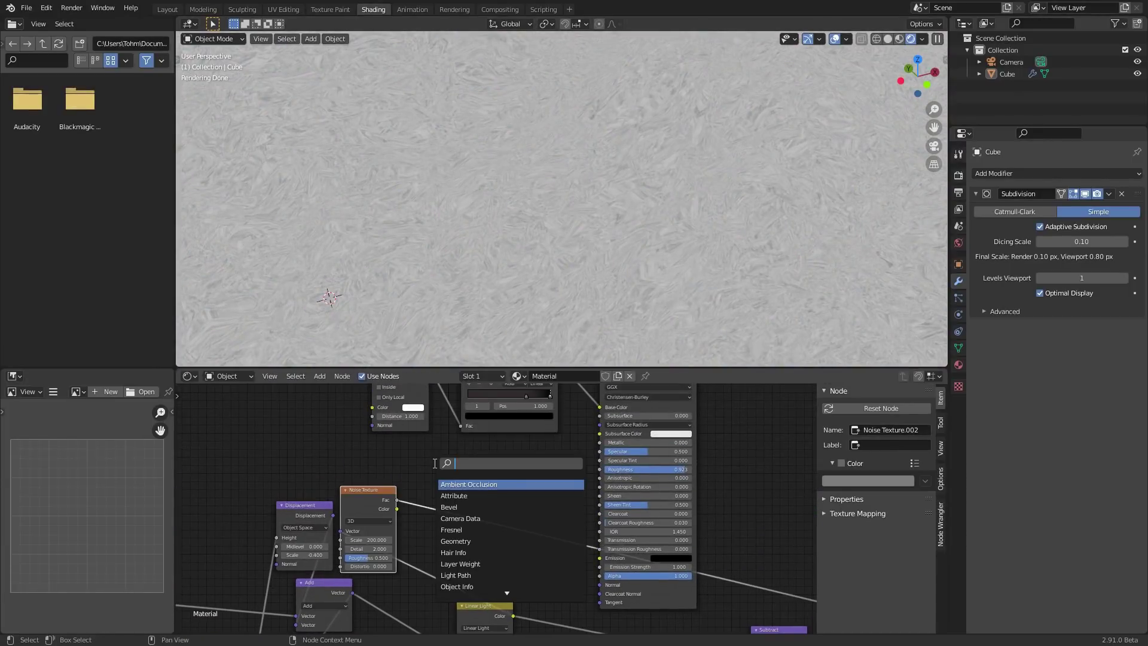
type("bum")
left_click(473, 487)
left_click(497, 510)
scroll(497, 510, "up", 6)
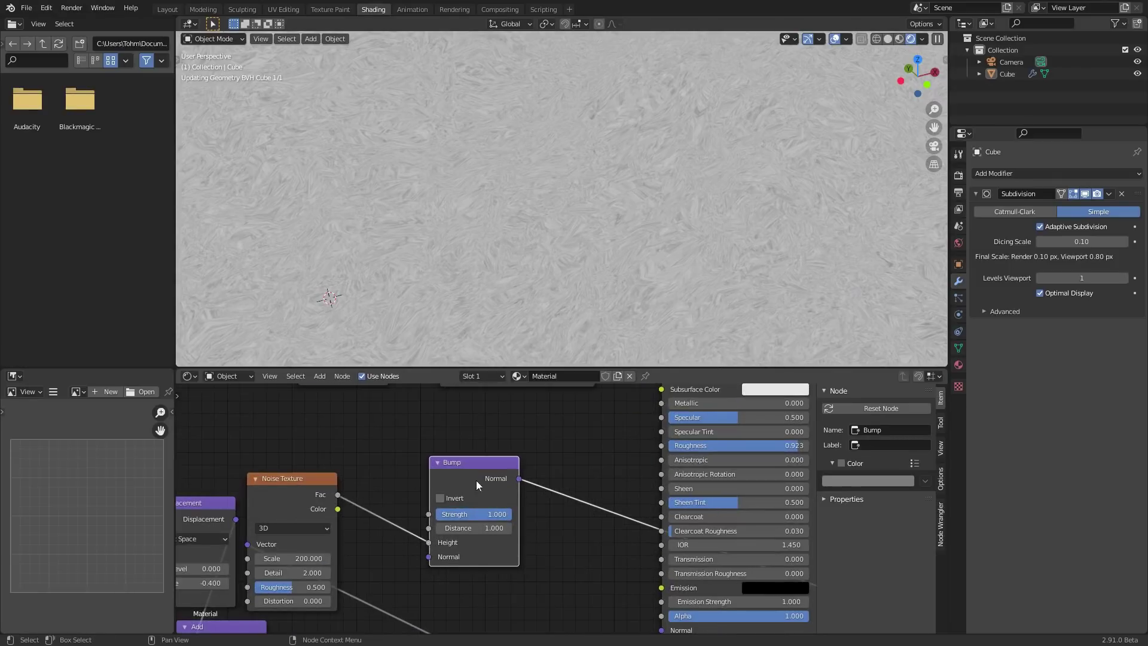
scroll(512, 148, "down", 4)
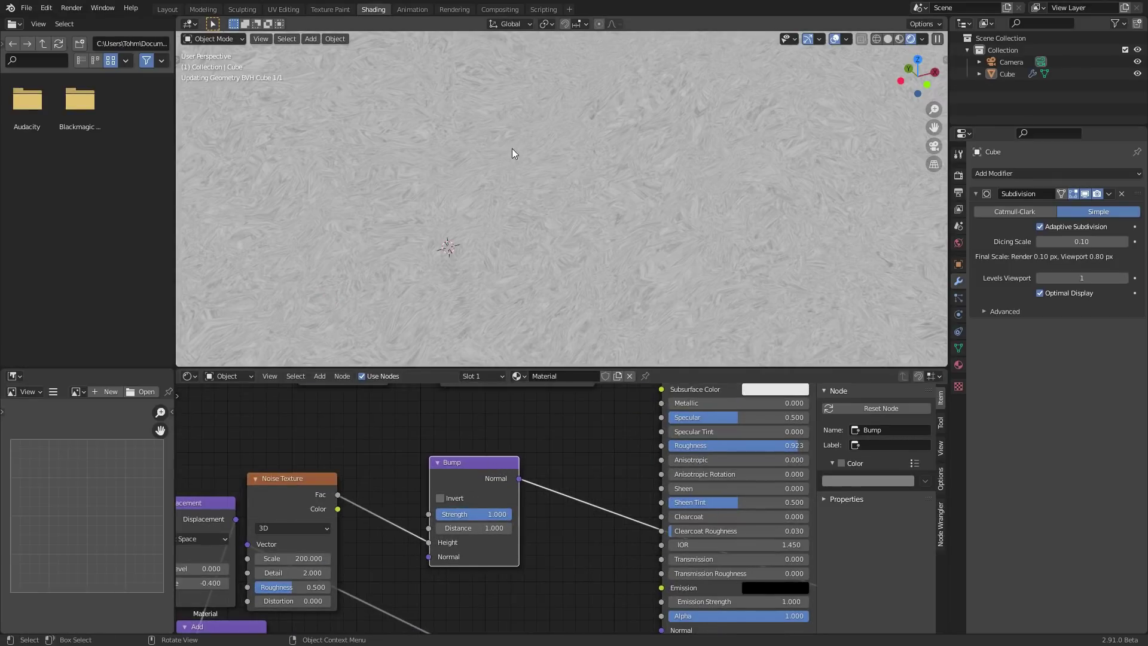
key("ctrl+s")
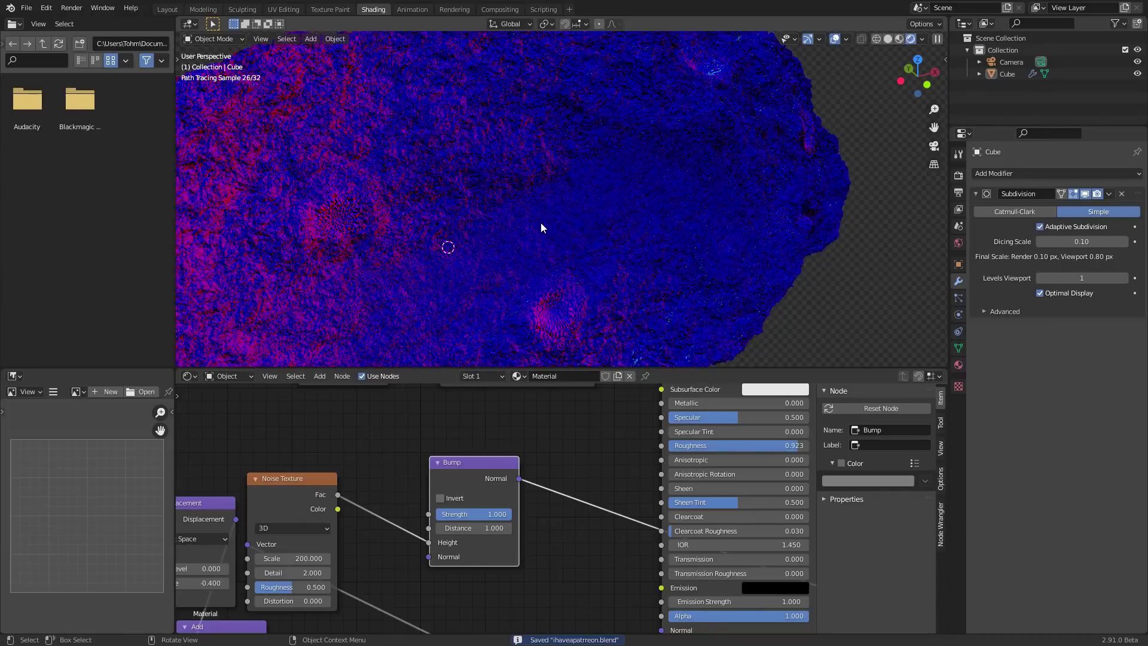
Connect the Bump node's output to the Principled BSDF's Normal input and send the Principled BSDF back to the material output
left_click_drag(518, 479, 662, 632)
scroll(635, 480, "down", 1)
middle_click_drag(636, 480, 580, 576)
left_click(681, 395, "ctrl+shift")
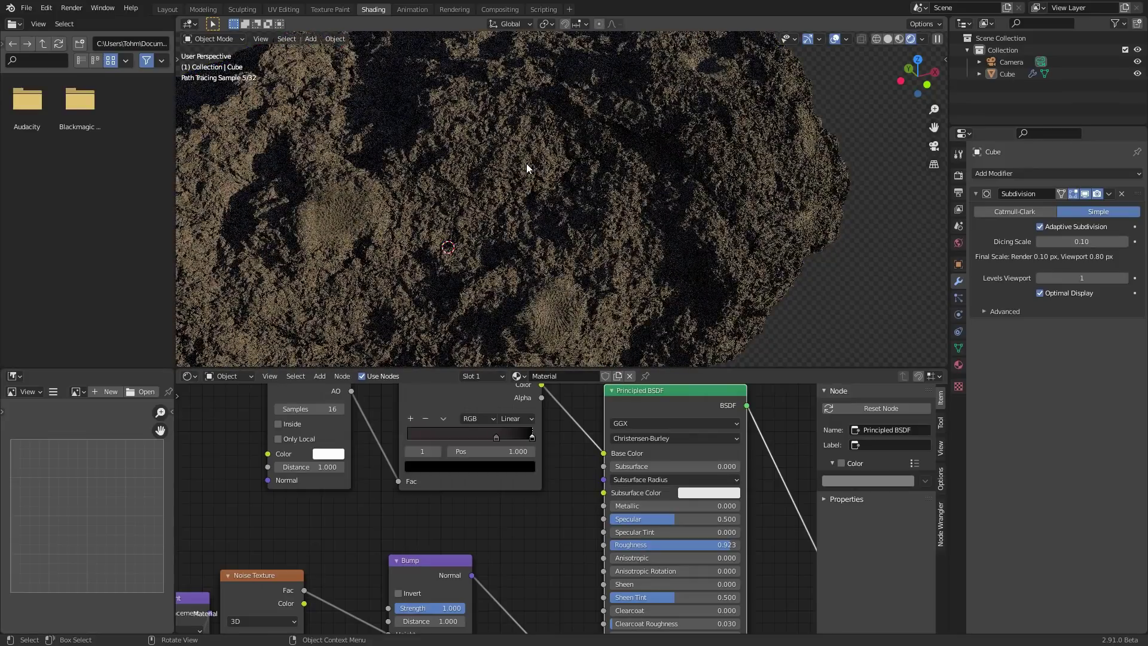
Reduce the Bump node's strength to 0.5
scroll(527, 169, "down", 6)
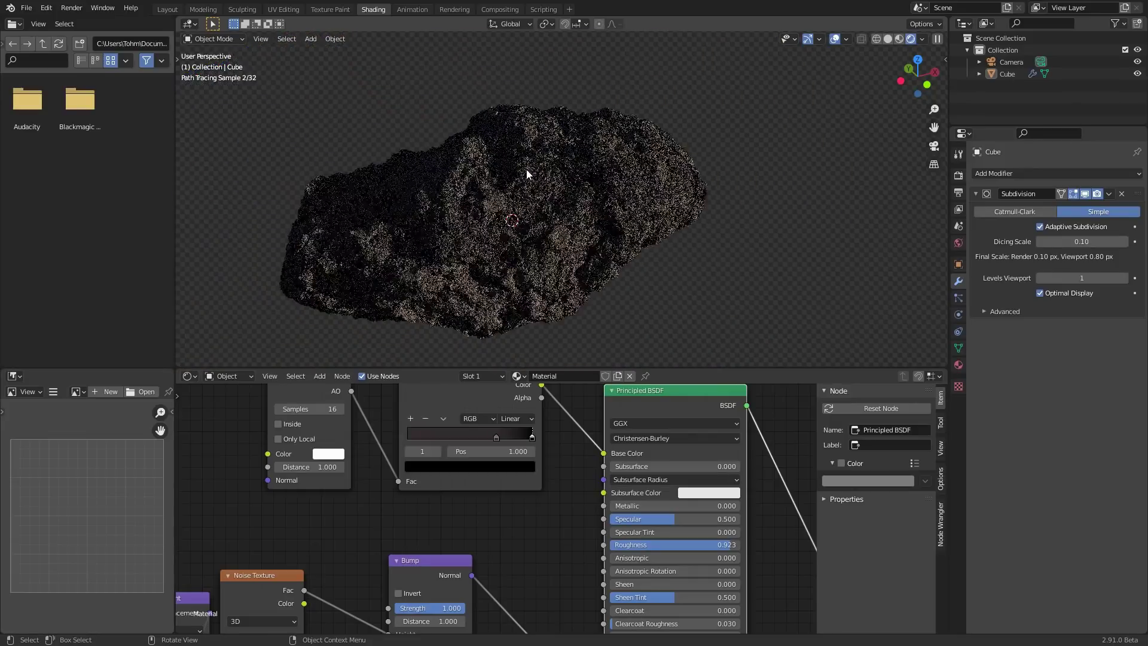
scroll(497, 506, "up", 2)
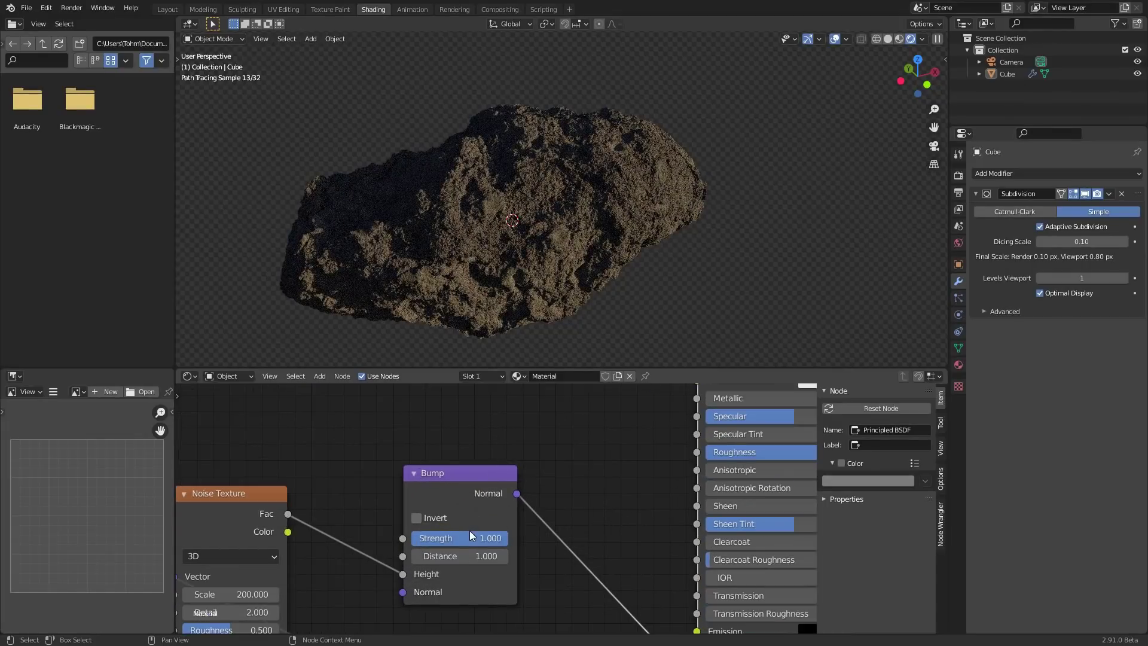
left_click(470, 535)
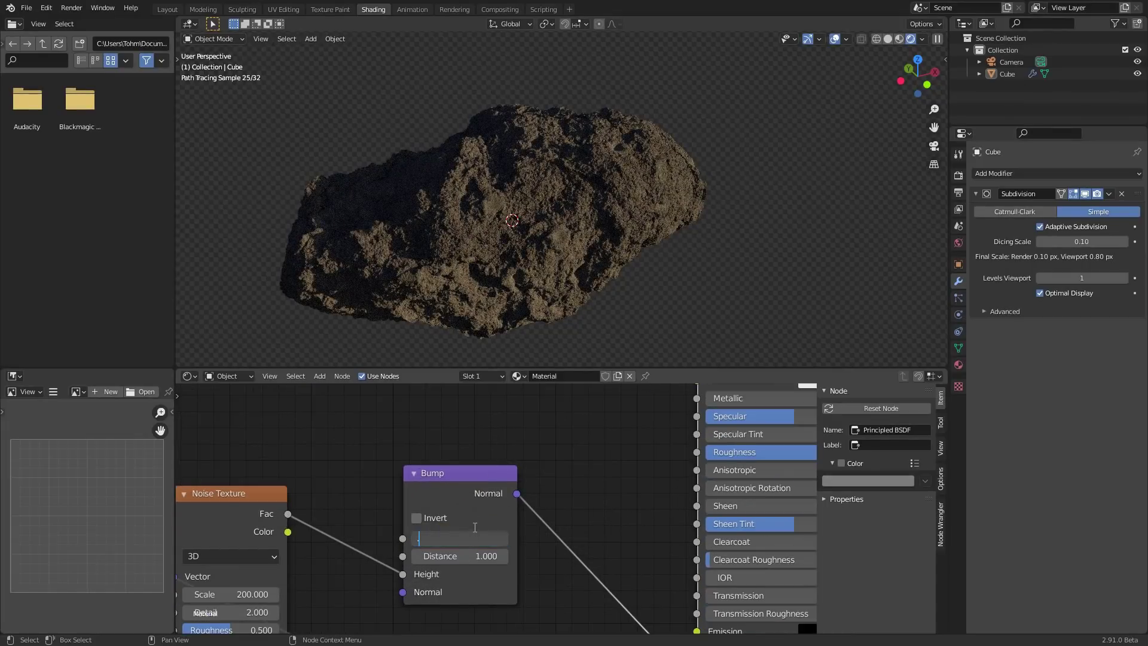
type("0.5")
key("Return")
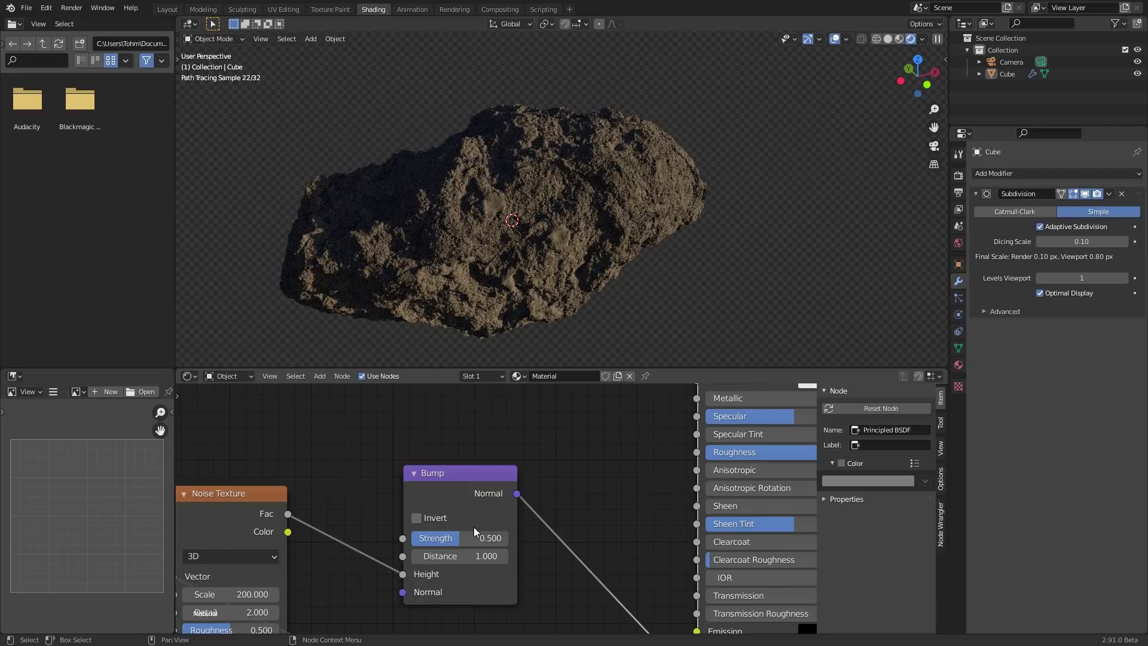
Save the file and set the Displacement node's scale to -1 to deepen the craters
middle_click_drag(355, 474, 484, 443)
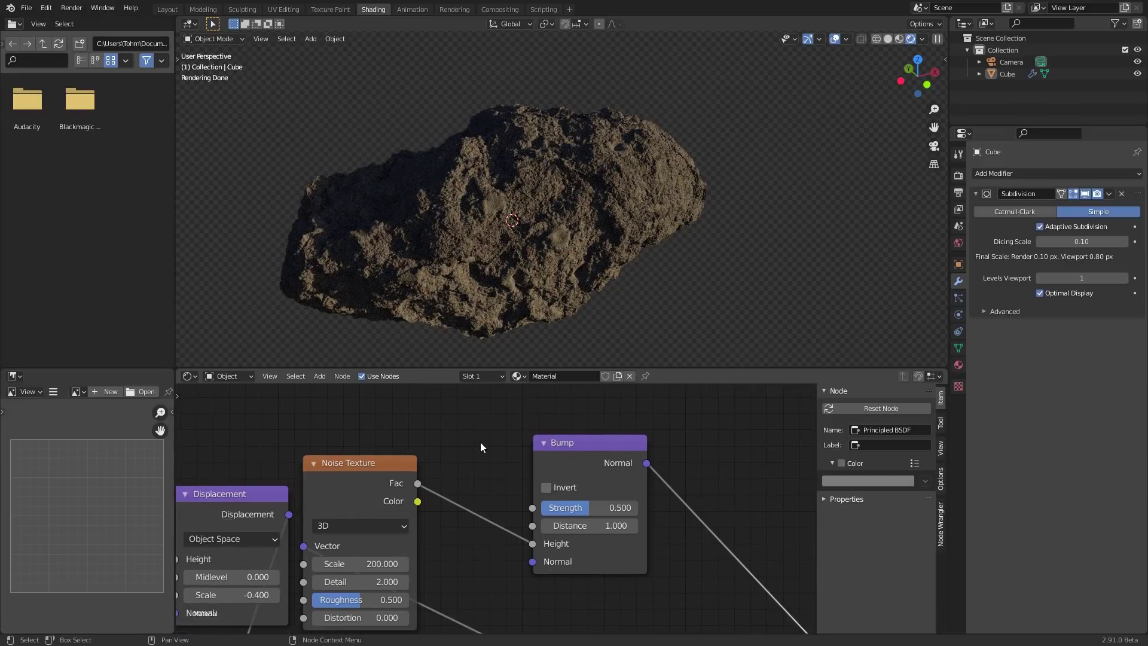
scroll(479, 442, "down", 4)
scroll(493, 474, "up", 1)
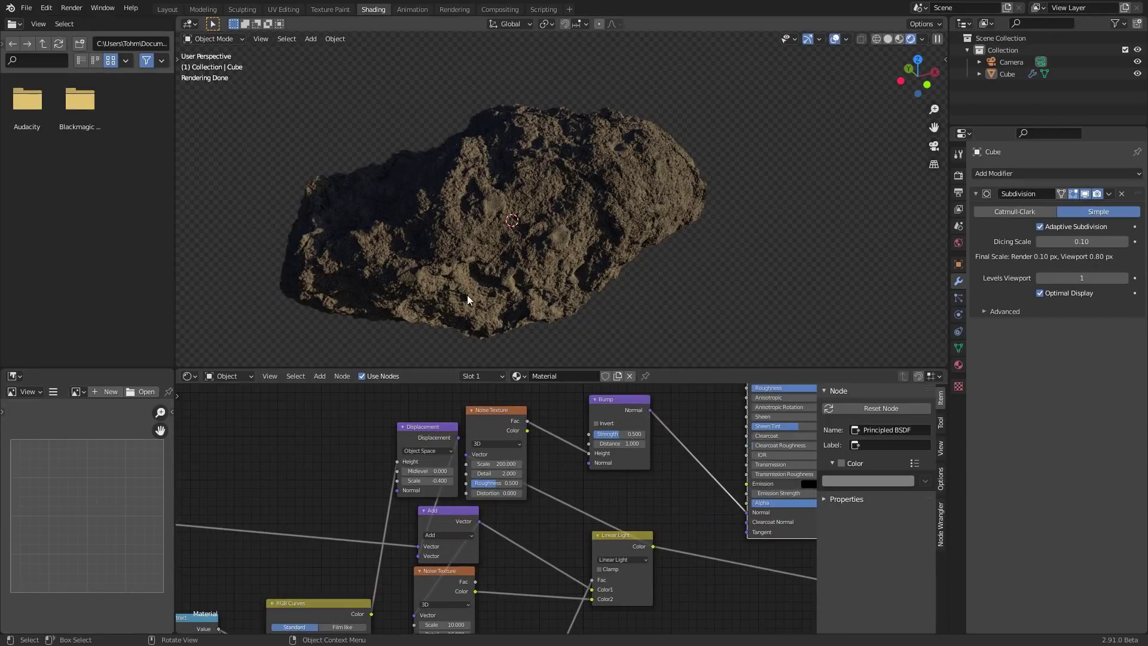
key("ctrl+s")
scroll(496, 506, "up", 5)
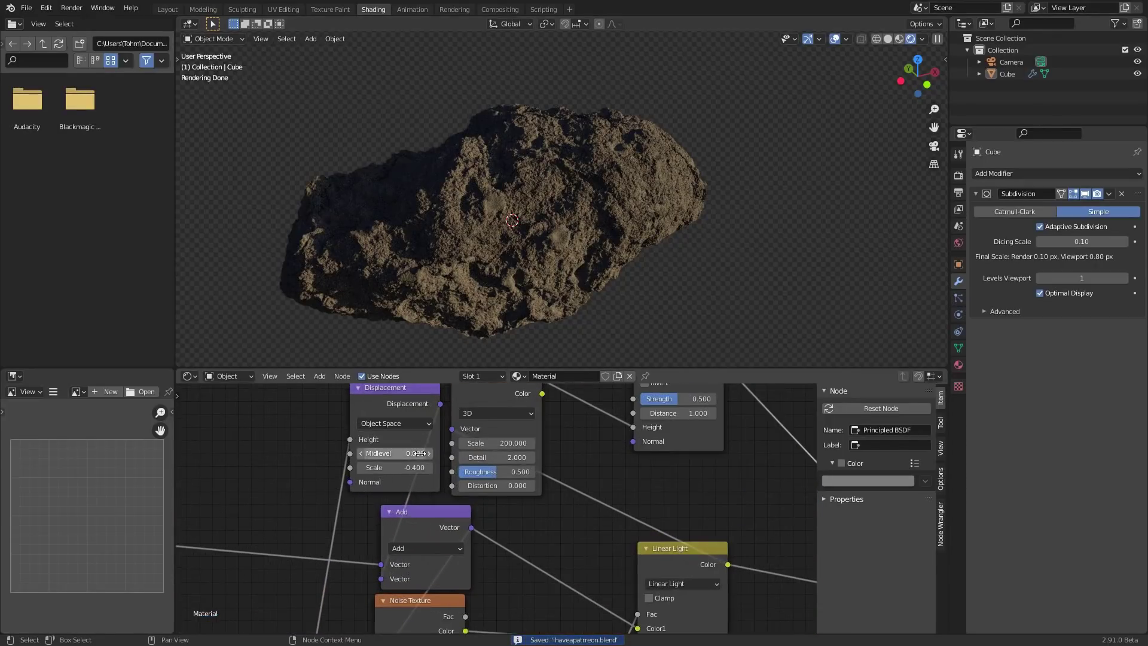
left_click(422, 467)
type("-1")
key("Return")
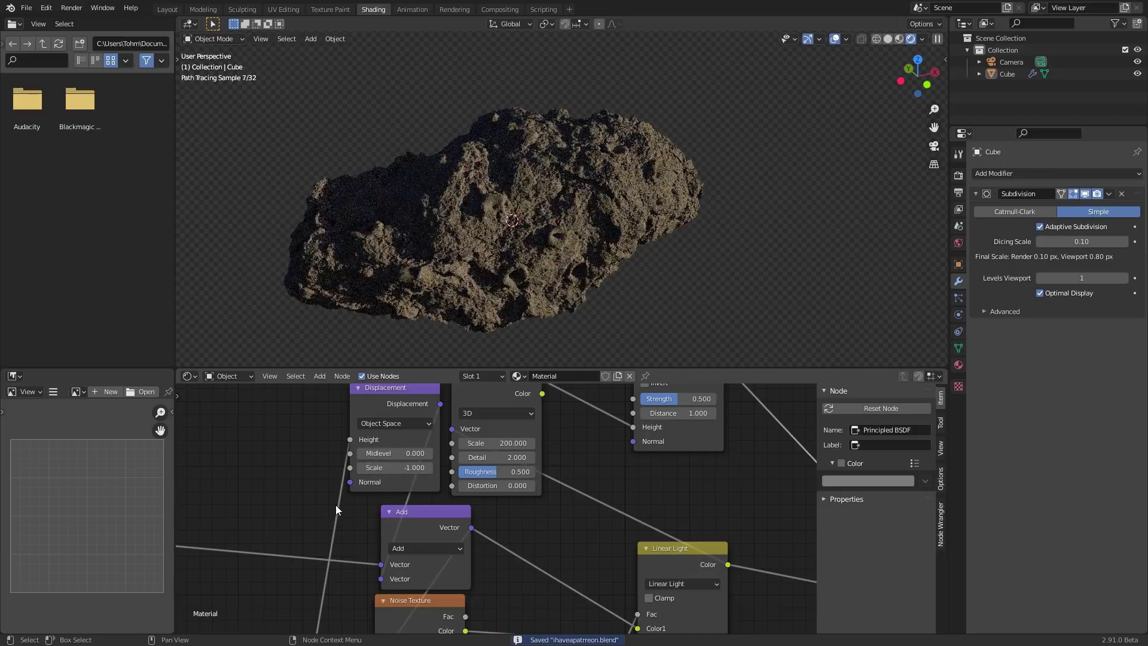
Set the Voronoi Texture's scale to 3.25 for smaller, more numerous craters and save the file
middle_click_drag(318, 486, 706, 484)
left_click(327, 528)
type("3")
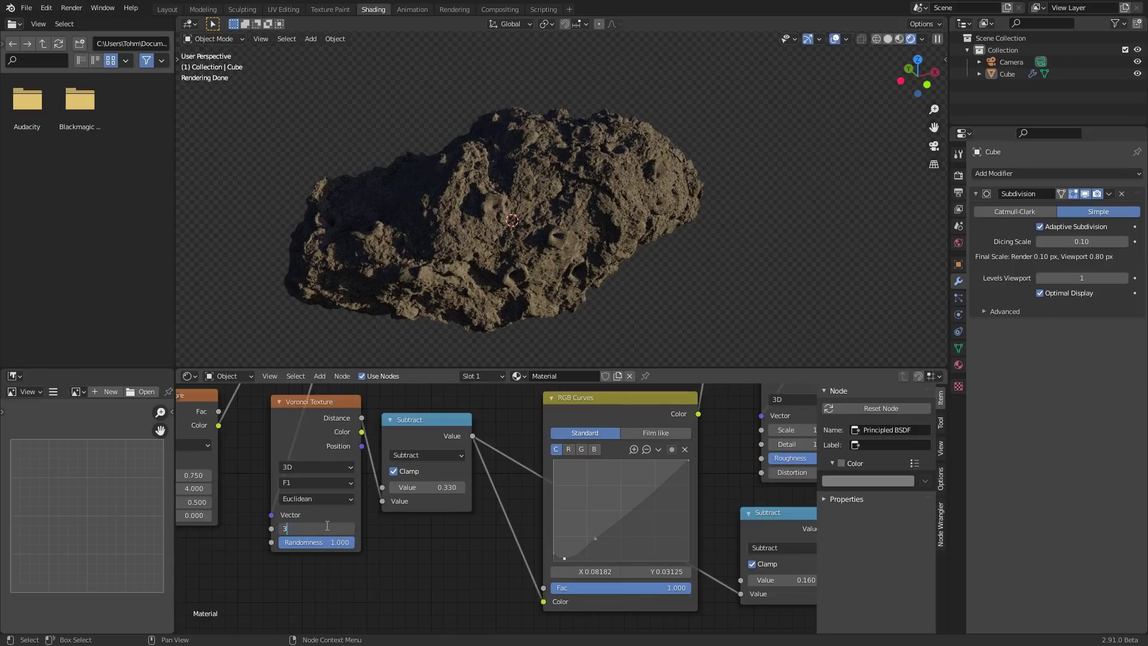
type(".25")
key("Return")
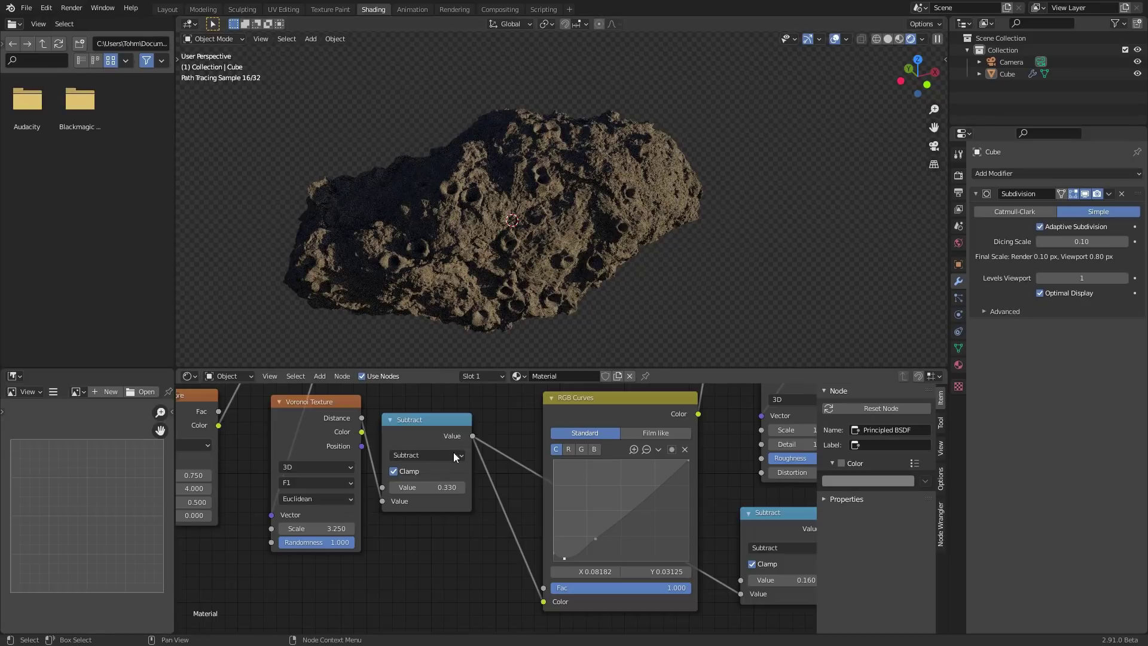
middle_click_drag(429, 198, 462, 192)
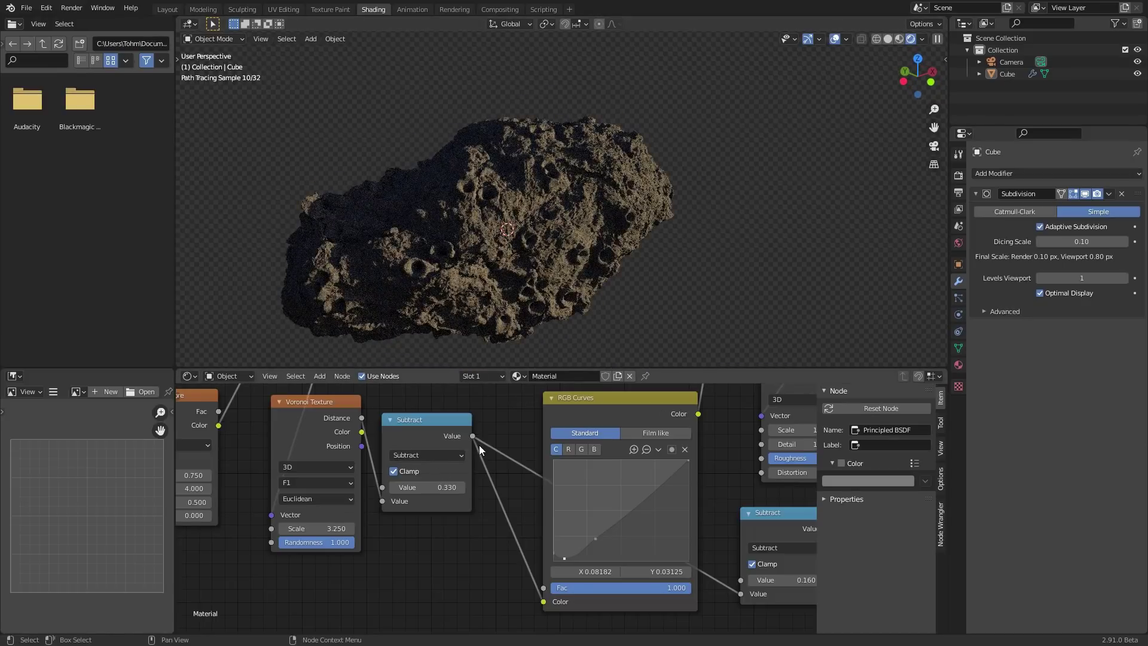
scroll(479, 445, "down", 6)
key("ctrl+s")
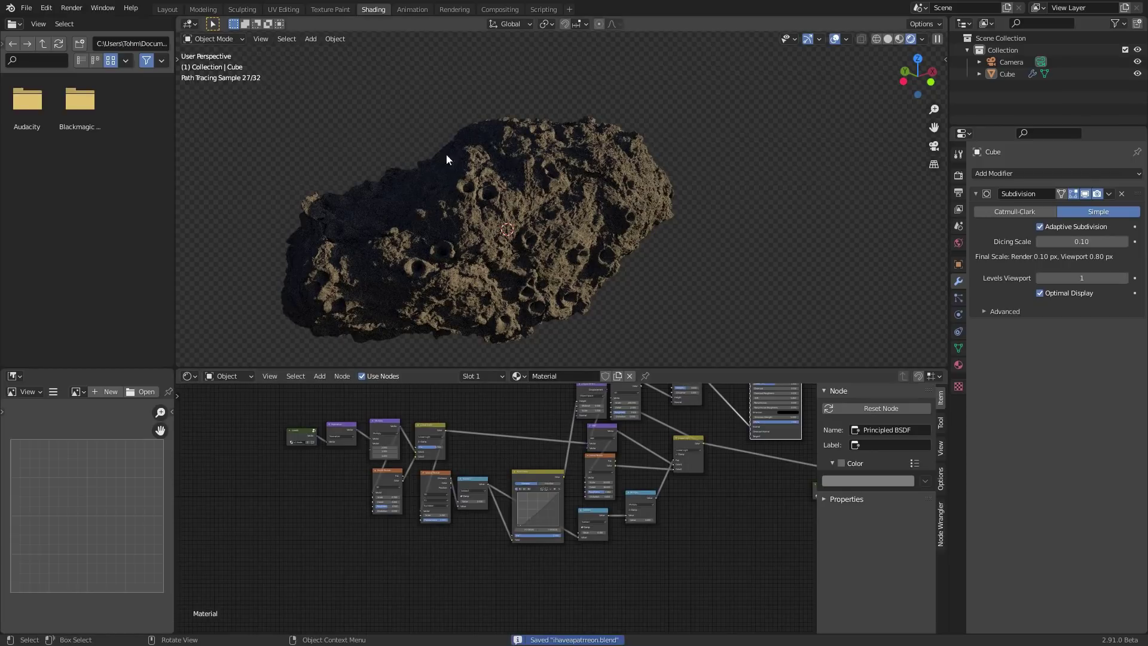
Move the green Subtract node farther from the Material Output node and save the file
scroll(458, 158, "down", 2)
middle_click_drag(554, 214, 555, 238)
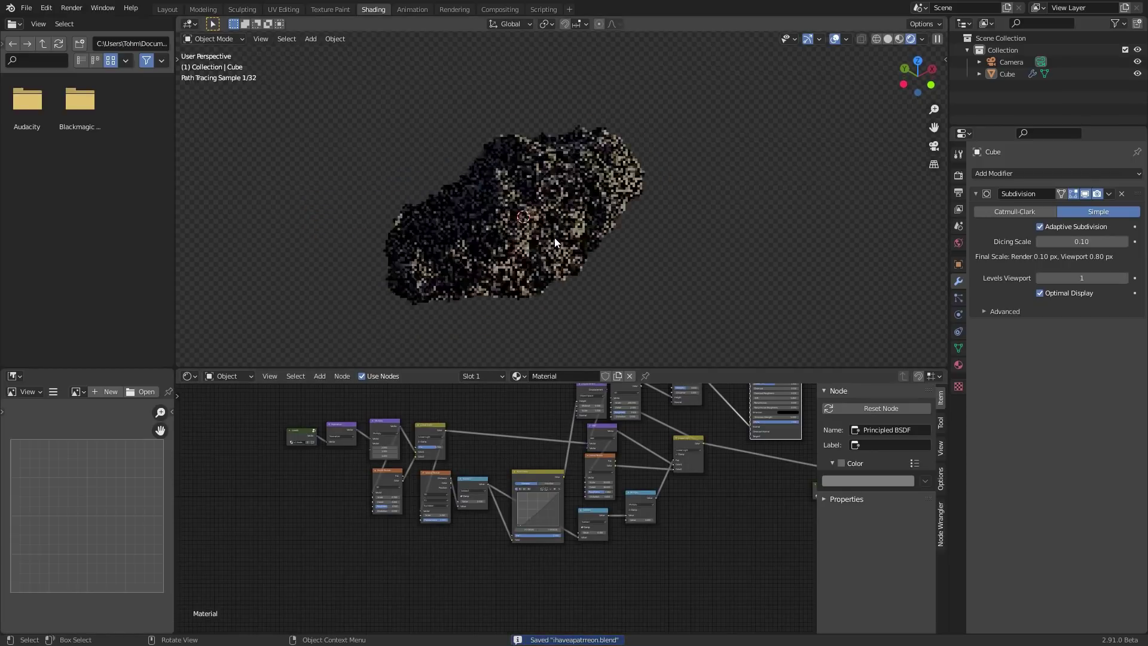
middle_click_drag(746, 456, 453, 444)
scroll(552, 438, "up", 8)
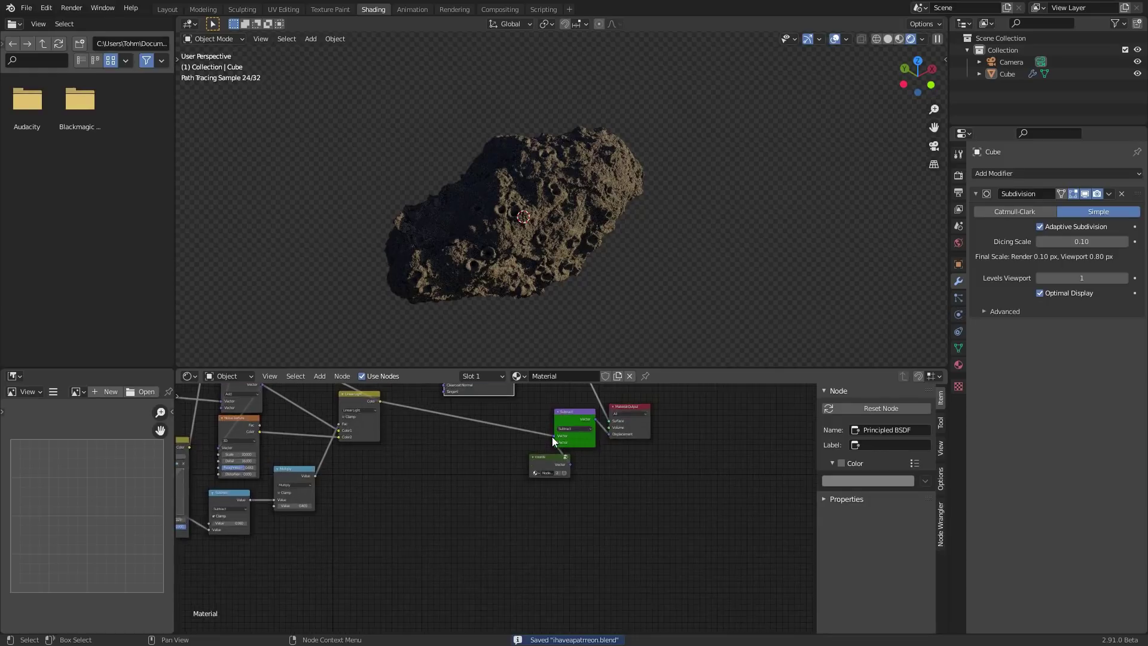
middle_click_drag(546, 438, 496, 544)
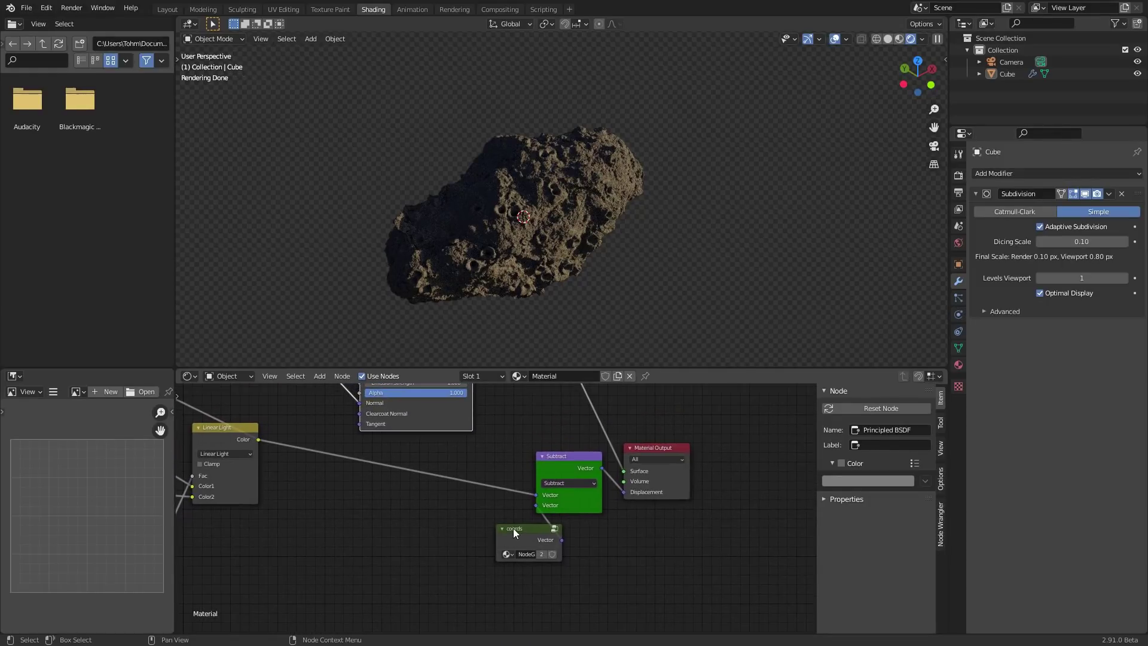
scroll(518, 528, "up", 1)
left_click_drag(568, 469, 516, 451)
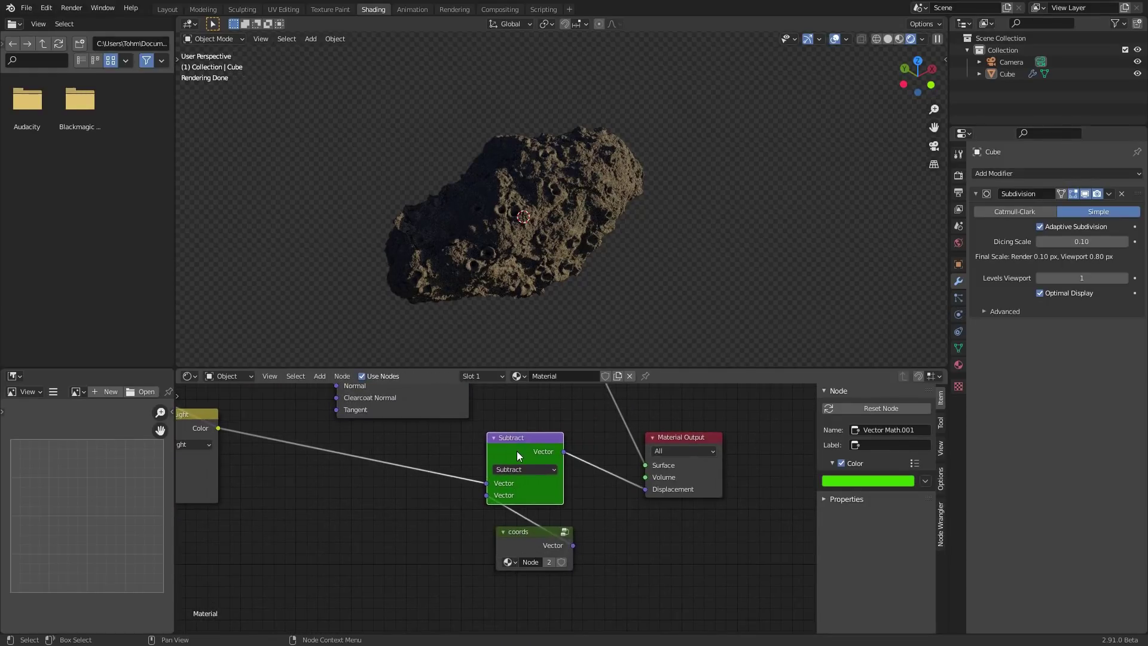
scroll(512, 451, "down", 6)
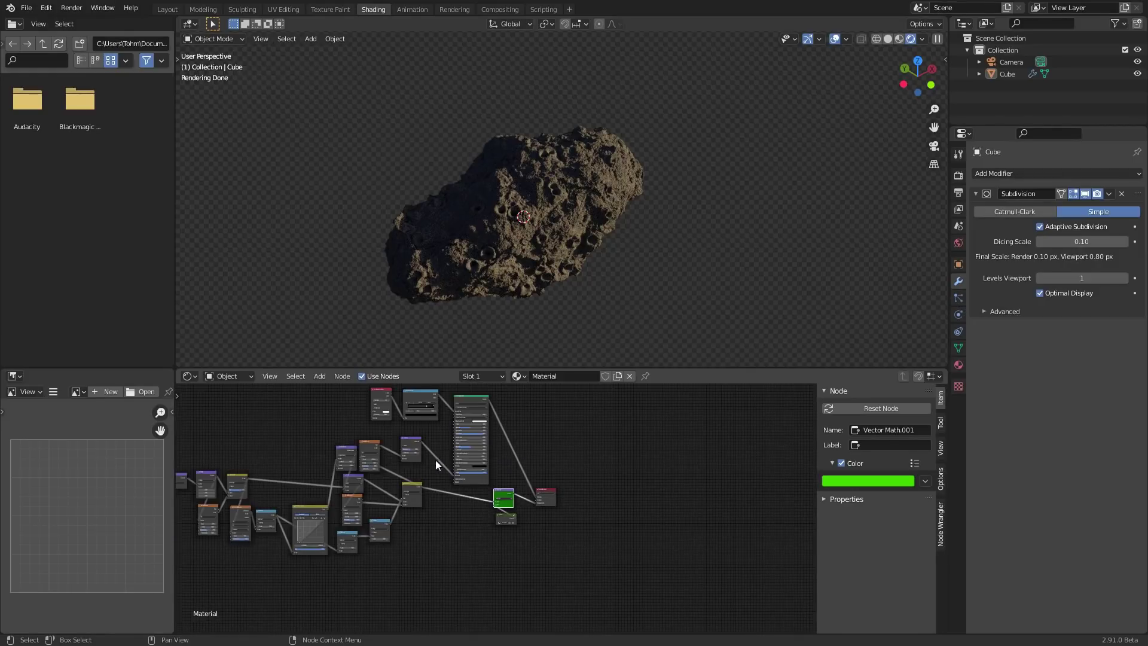
middle_click_drag(383, 457, 585, 492)
scroll(532, 489, "up", 5)
middle_click_drag(500, 521, 571, 463)
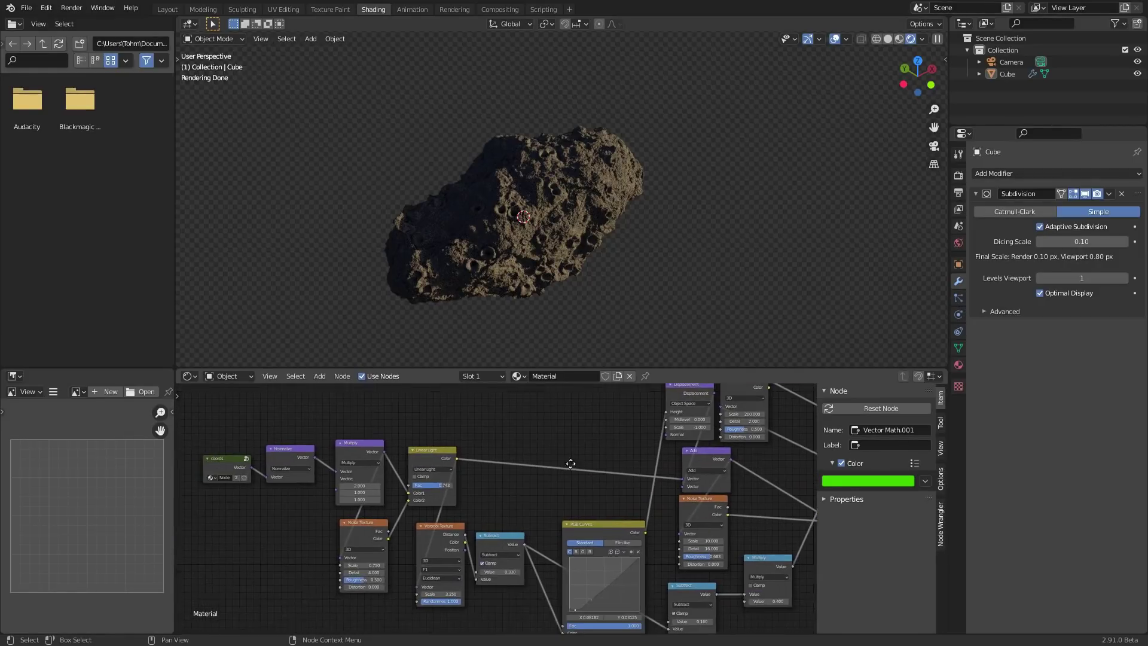
scroll(544, 486, "up", 1)
key("ctrl+s")
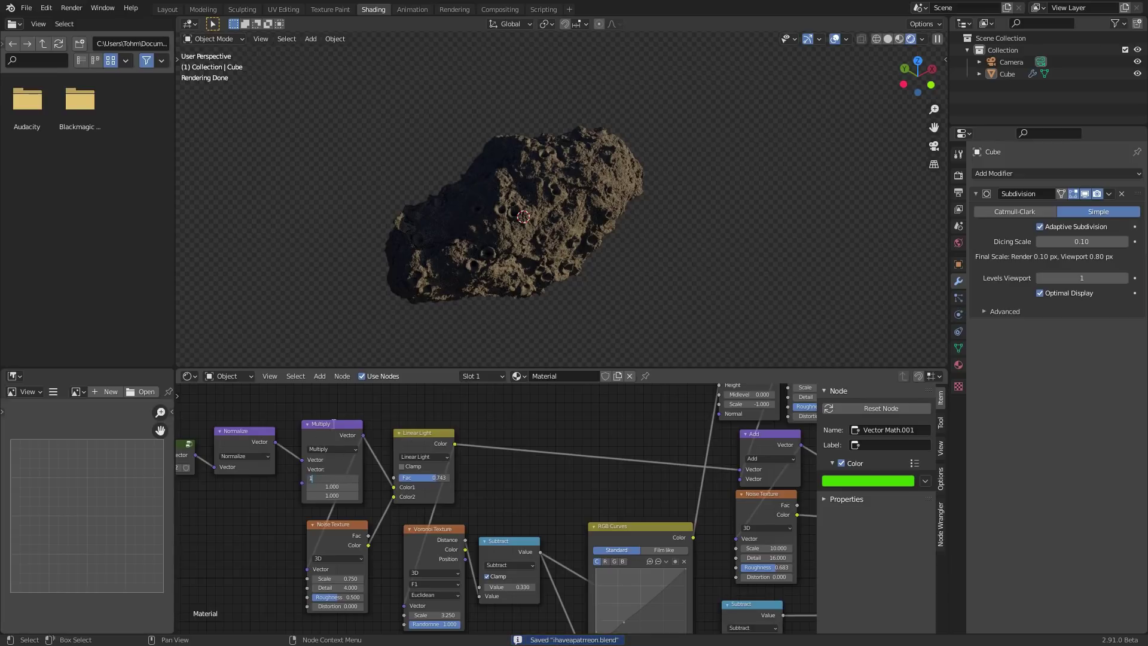
Try a first vector component of 1 in the Multiply node after Normalize, and undo the change
key("Return")
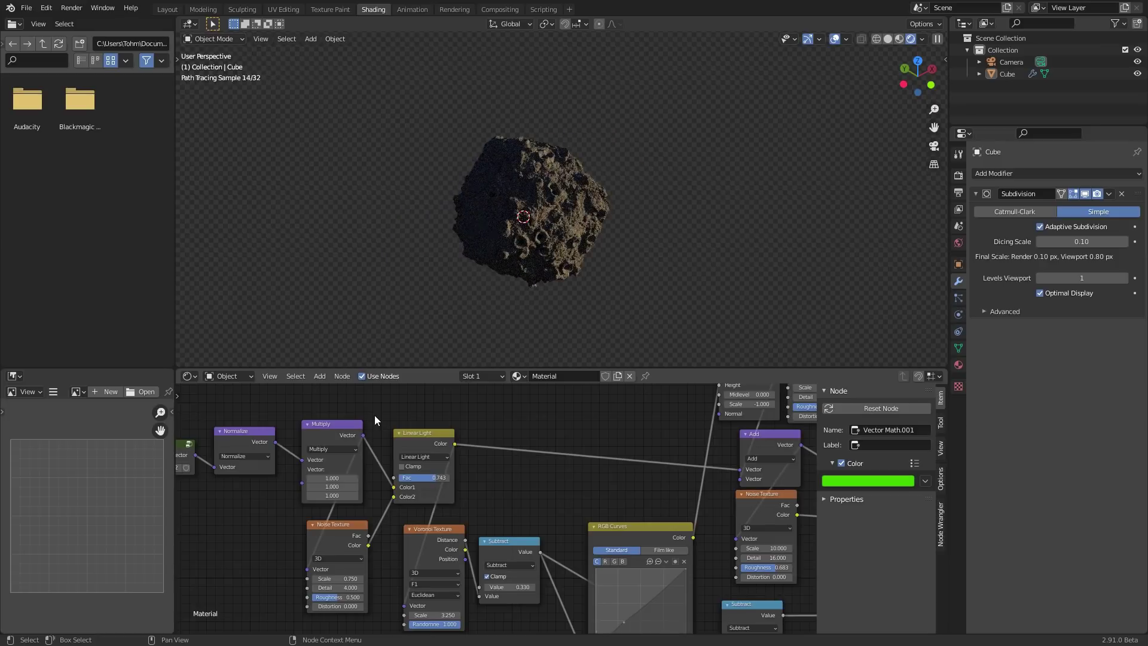
key("ctrl+z")
middle_click_drag(508, 448, 521, 424)
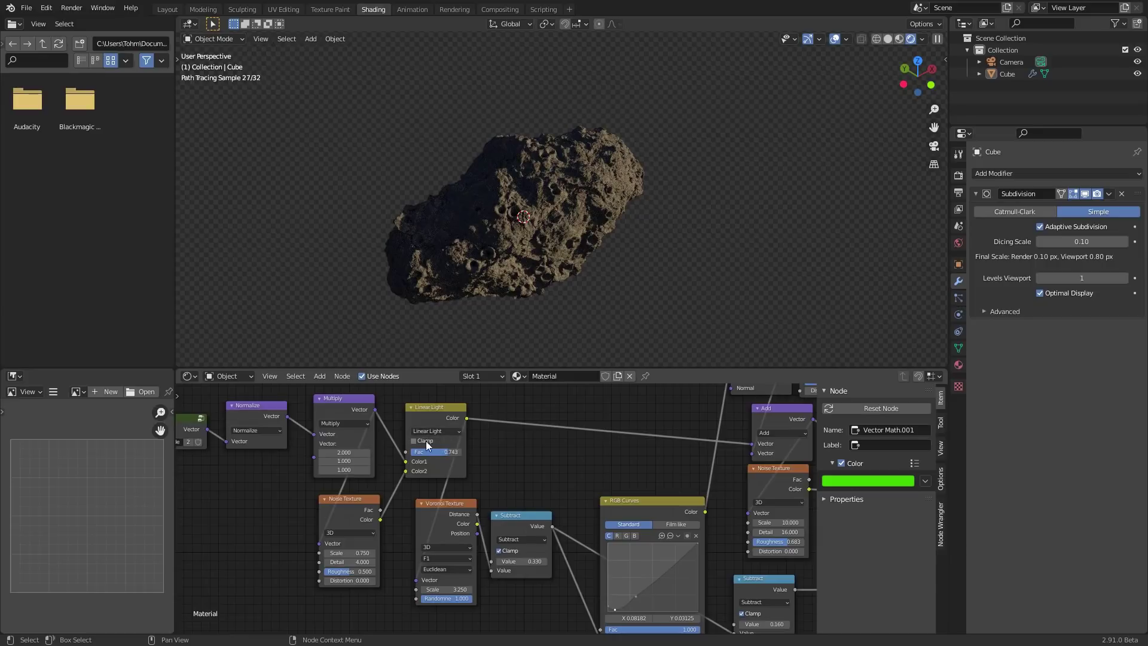
Try a factor of 0 on the Linear Light node that mixes the Noise Texture into the Multiply vector, and undo the change
left_click_drag(438, 451, 399, 451)
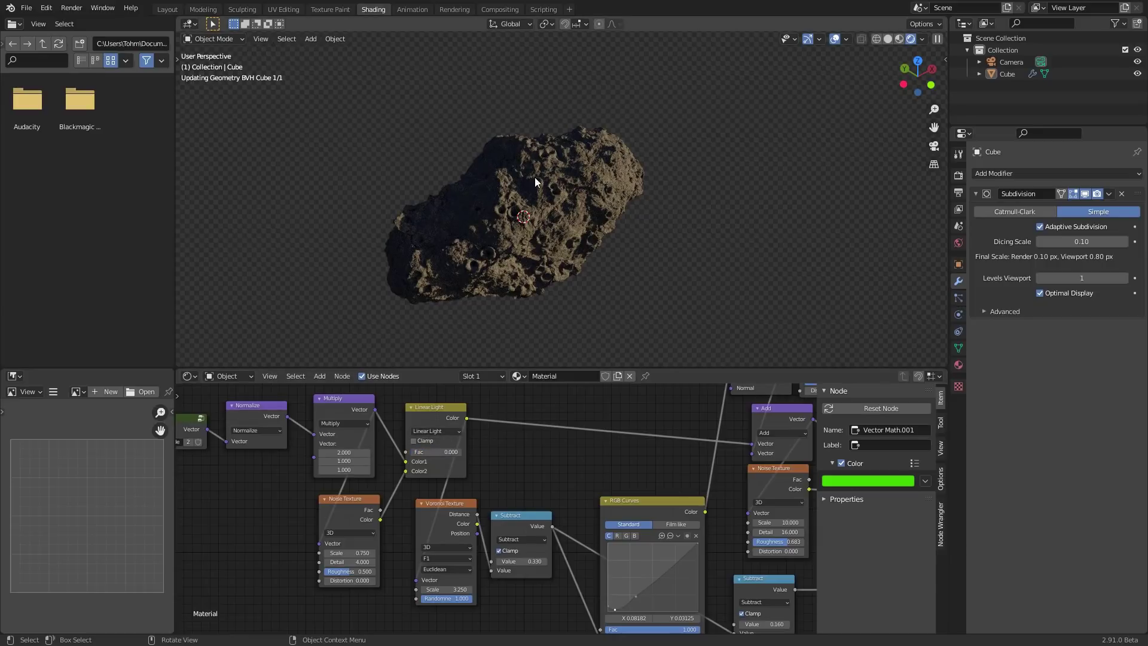
key("ctrl+z")
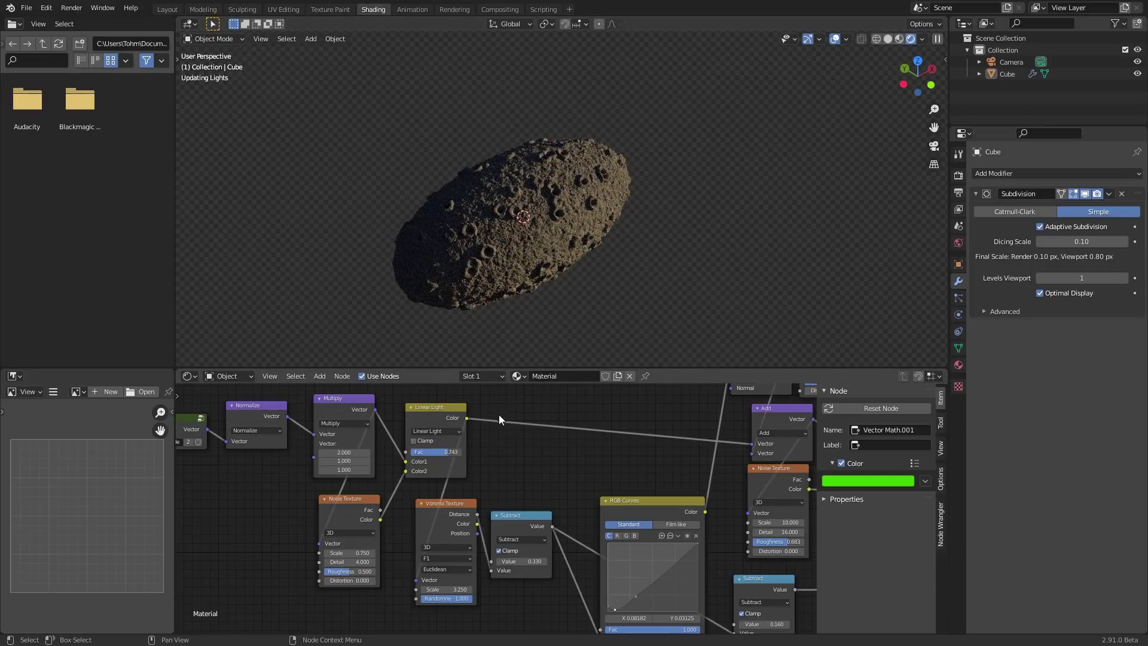
Open the asteroid material's name for editing
middle_click_drag(635, 431, 393, 437)
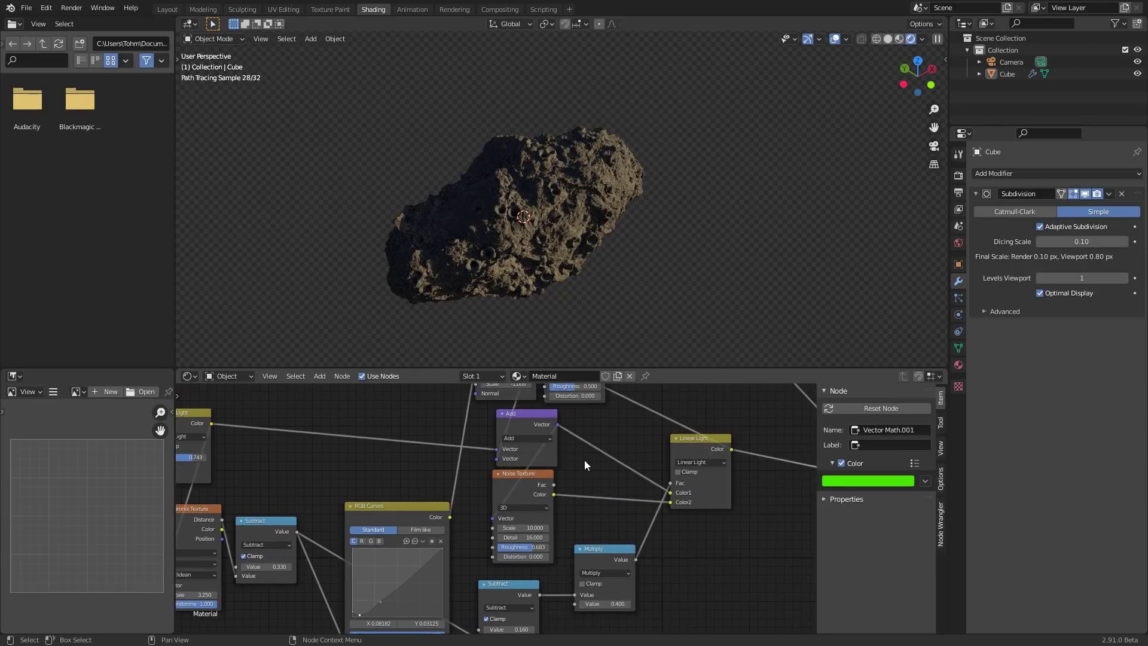
scroll(584, 459, "down", 2)
middle_click_drag(629, 429, 734, 517)
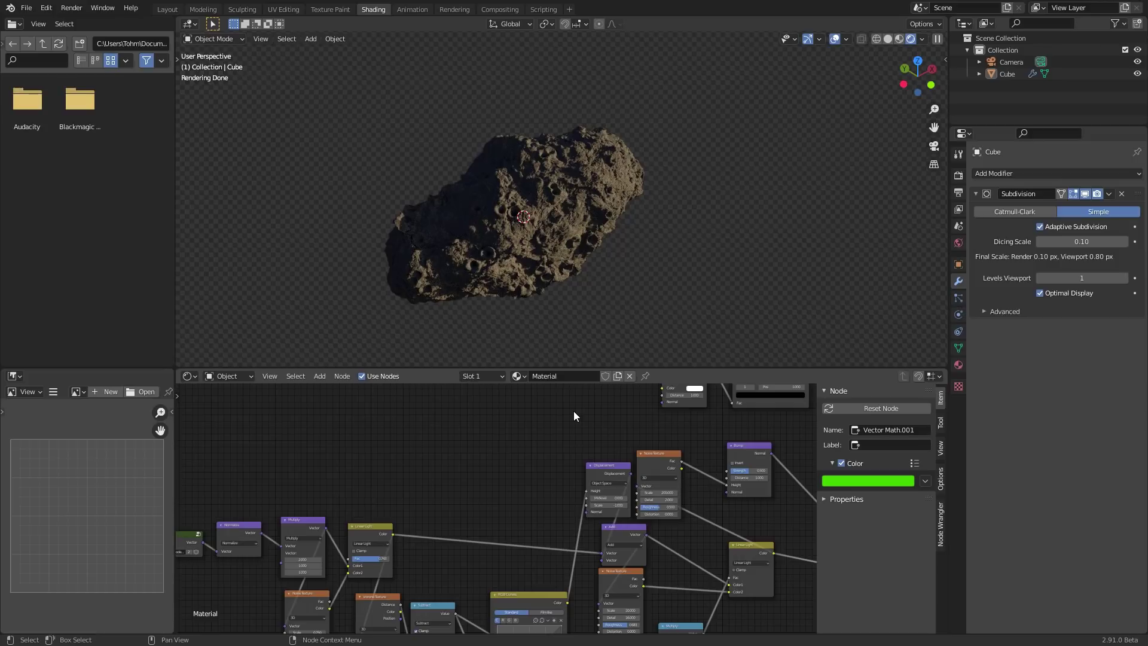
left_click(545, 375)
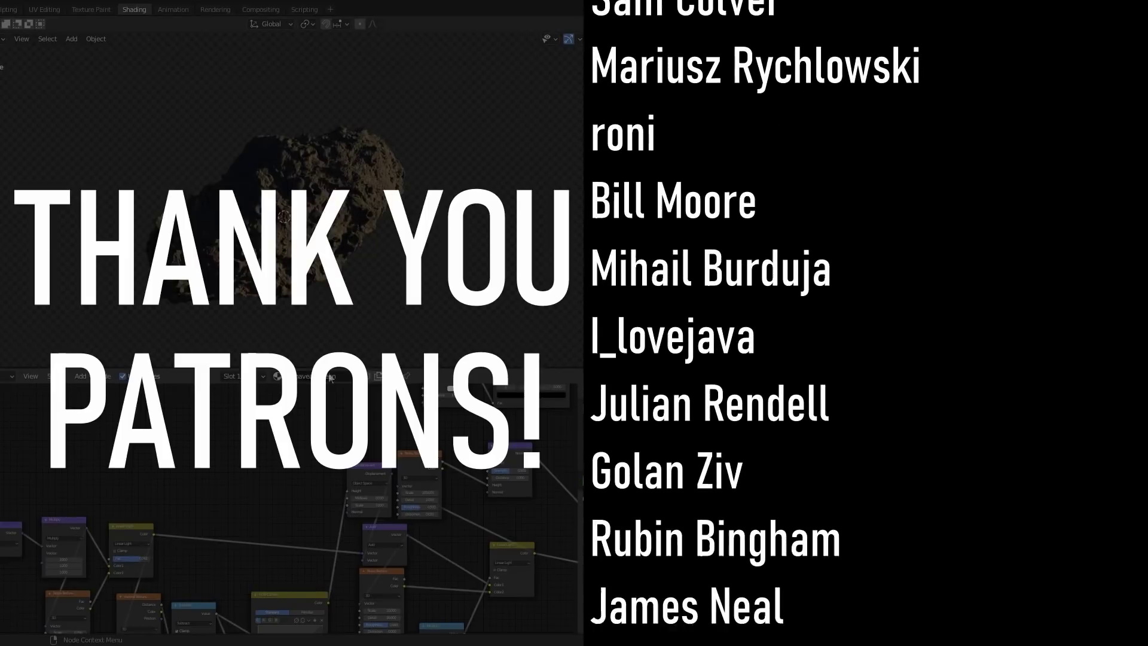
scroll(421, 466, "down", 3)
middle_click_drag(422, 465, 387, 459)
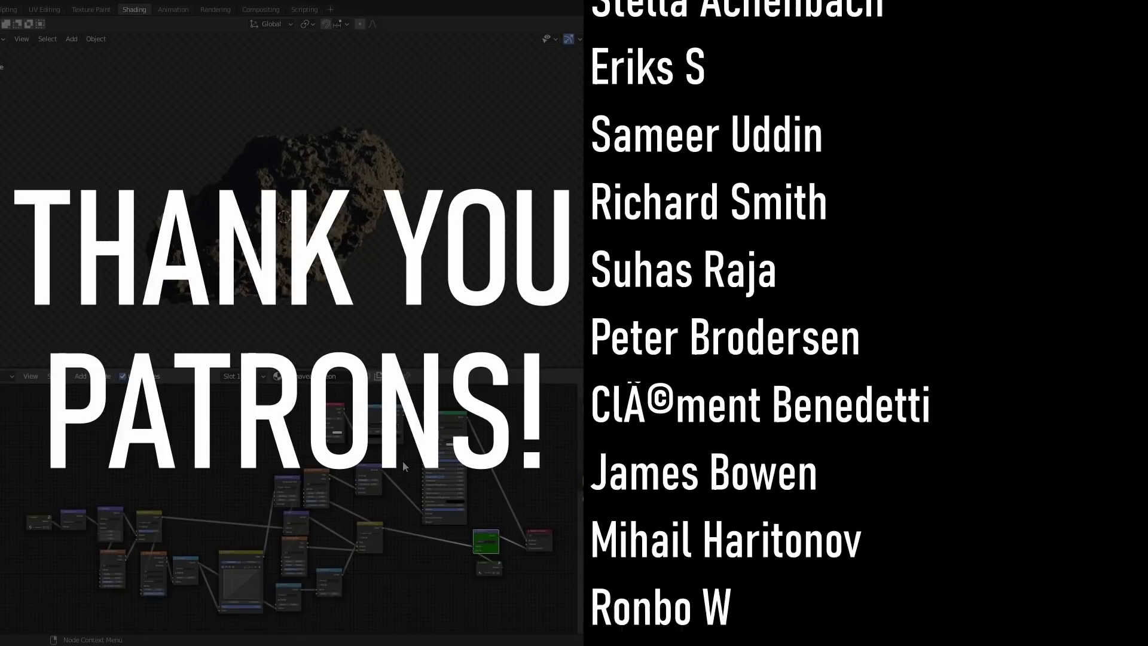
scroll(403, 461, "up", 4)
scroll(352, 460, "down", 6)
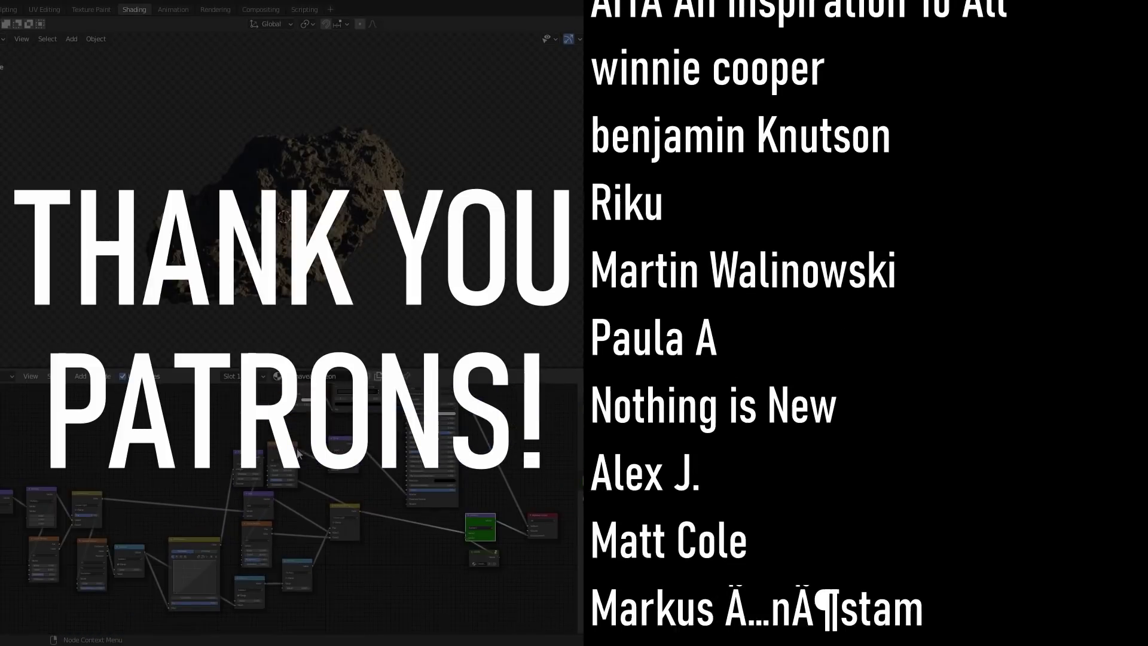